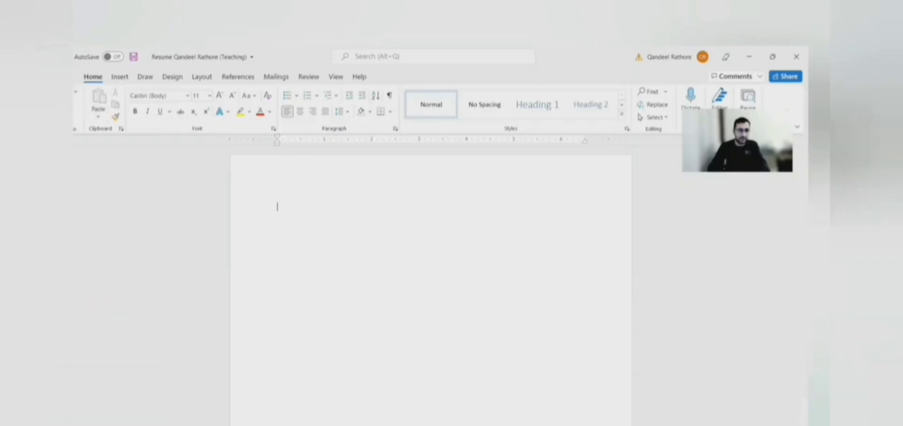
# Step: Create a new blank document and type 'Seeking' on its first line
pyautogui.hotkey('alt', 'f')
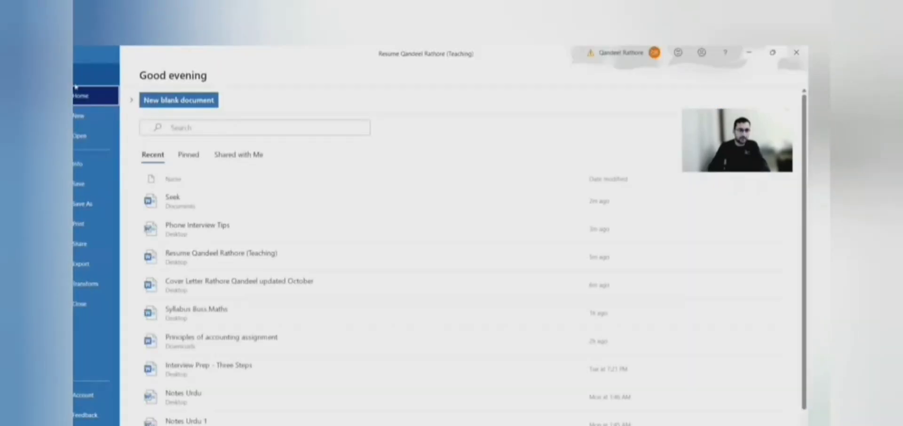
pyautogui.click(84, 120)
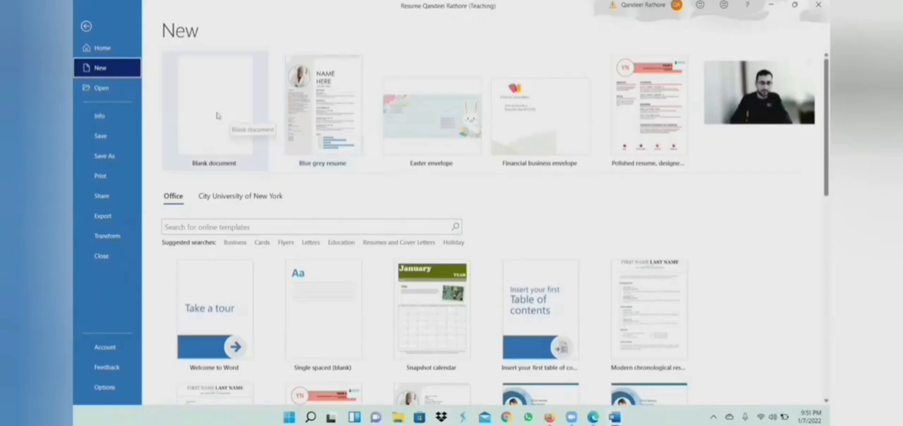
pyautogui.click(217, 116)
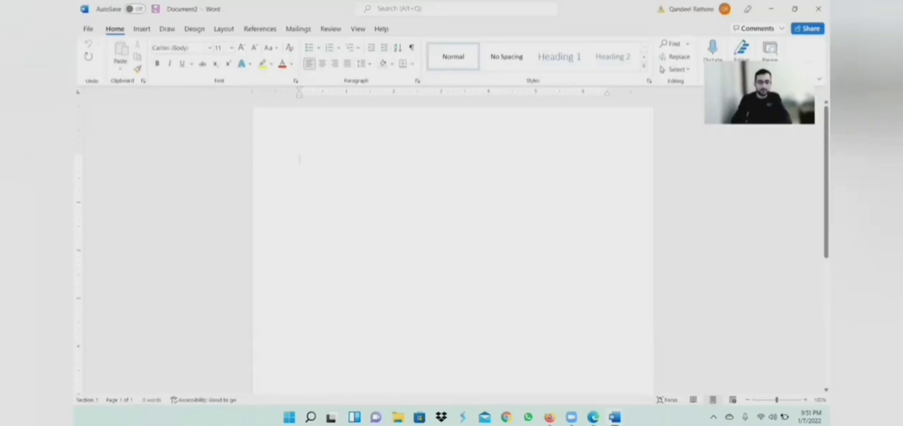
pyautogui.write('seeking')
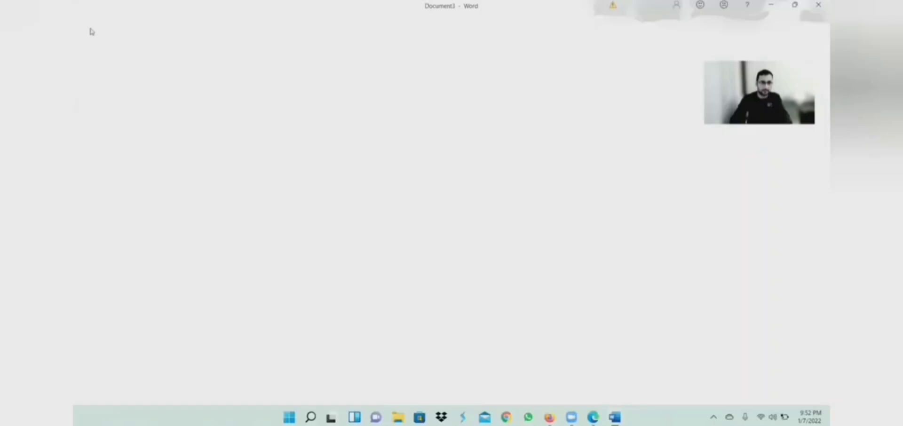
# Step: Open the recent Phone Interview Tips document, then switch back to Document3 with 'Seeking'
pyautogui.click(89, 29)
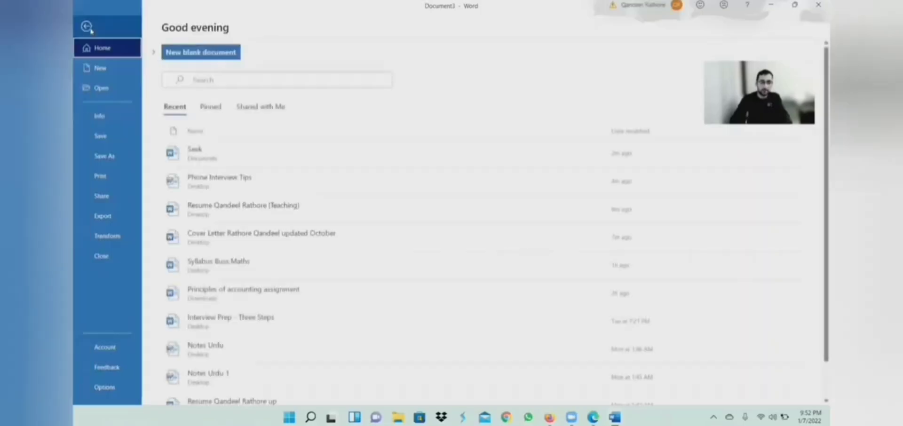
pyautogui.click(90, 29)
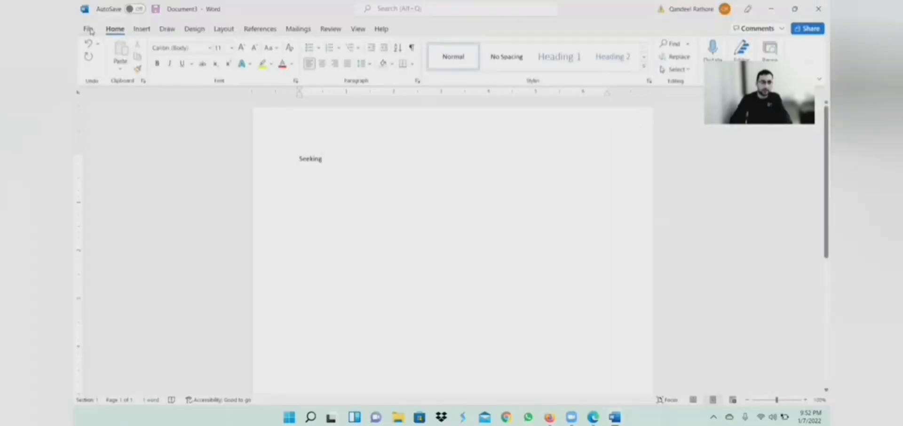
pyautogui.click(89, 29)
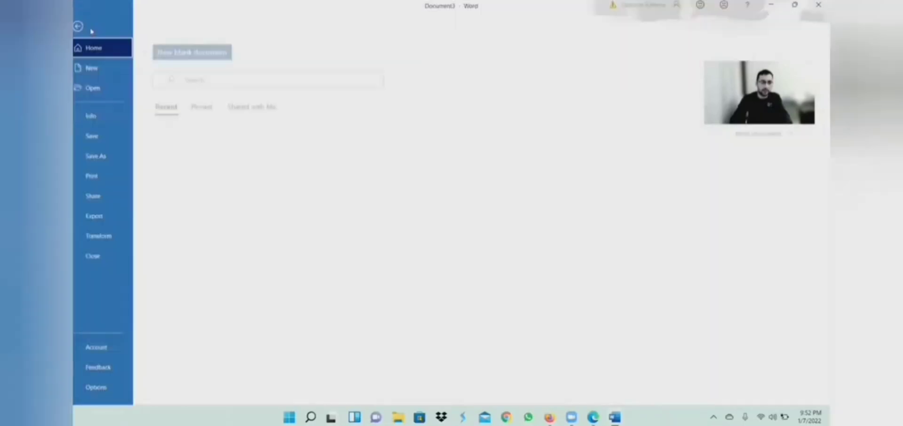
pyautogui.click(106, 89)
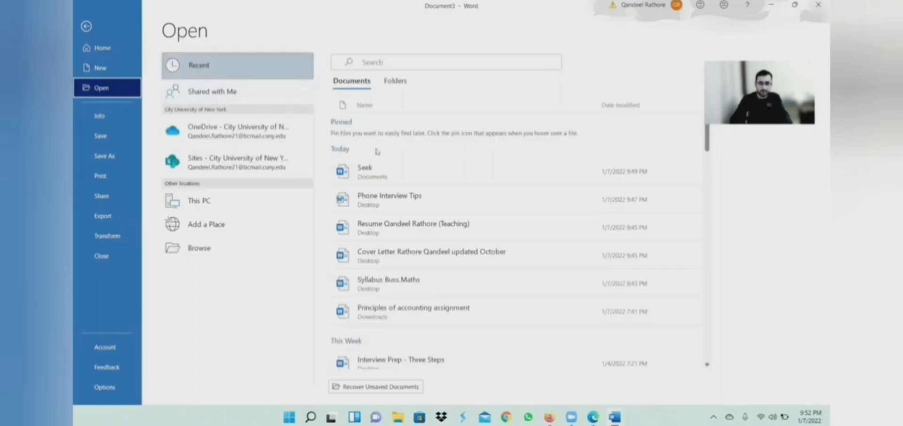
pyautogui.click(410, 199)
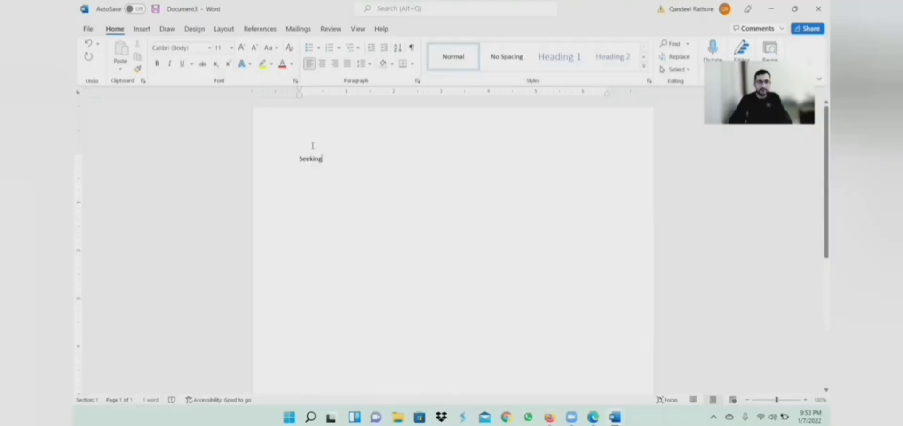
pyautogui.click(88, 28)
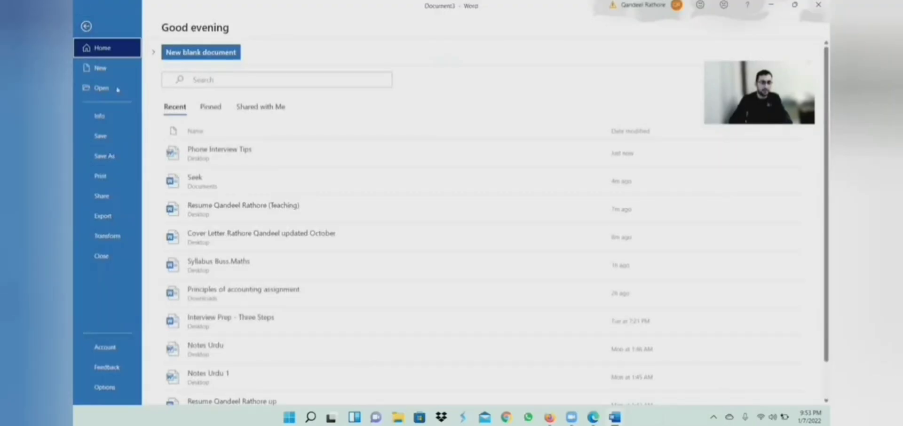
pyautogui.click(86, 26)
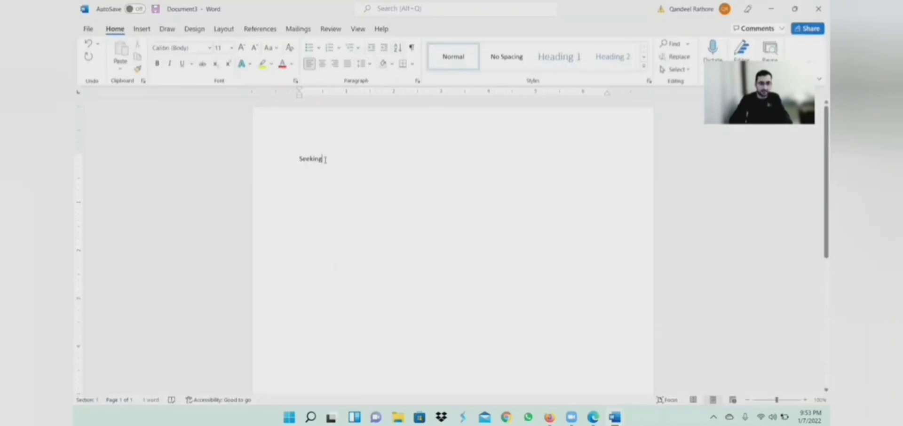
# Step: Save the document to the Documents folder under the file name 'Seek'
pyautogui.click(91, 32)
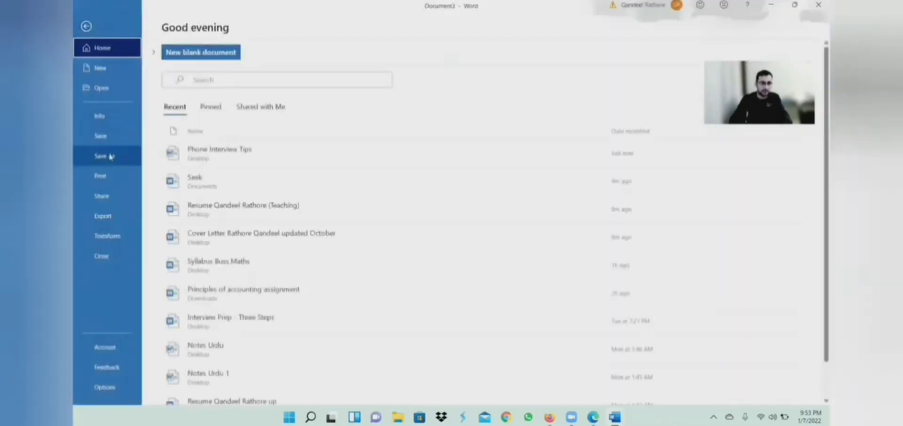
pyautogui.click(110, 156)
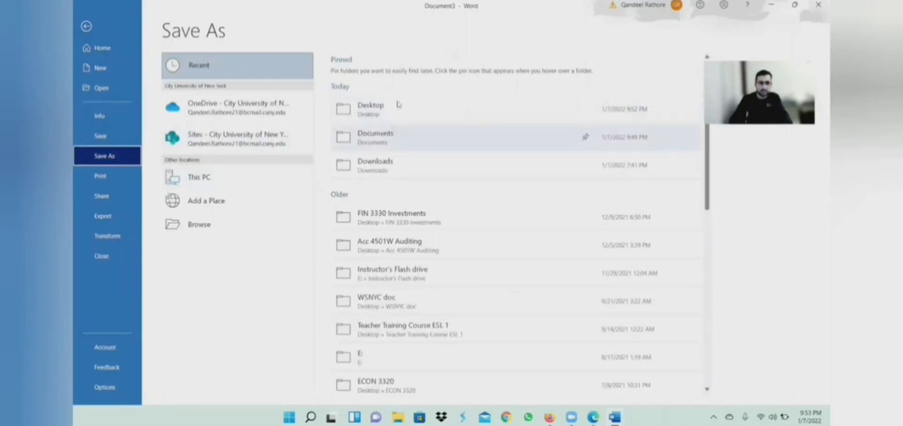
pyautogui.click(398, 136)
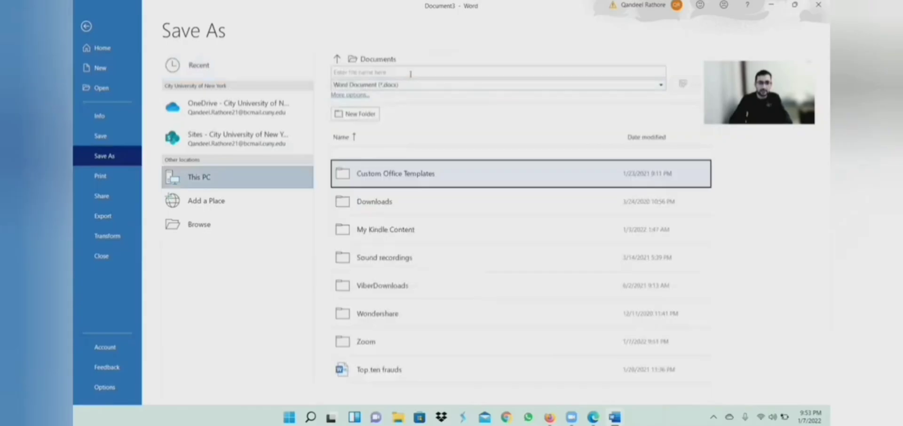
pyautogui.click(411, 73)
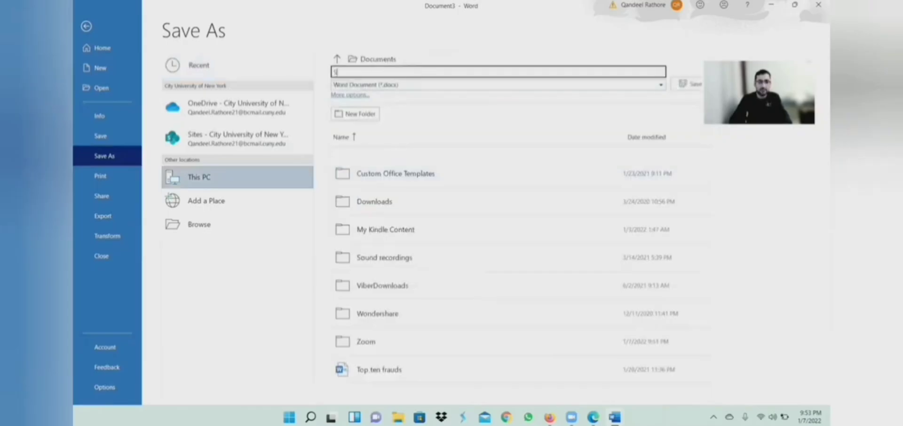
pyautogui.write('Sal')
pyautogui.write('k')
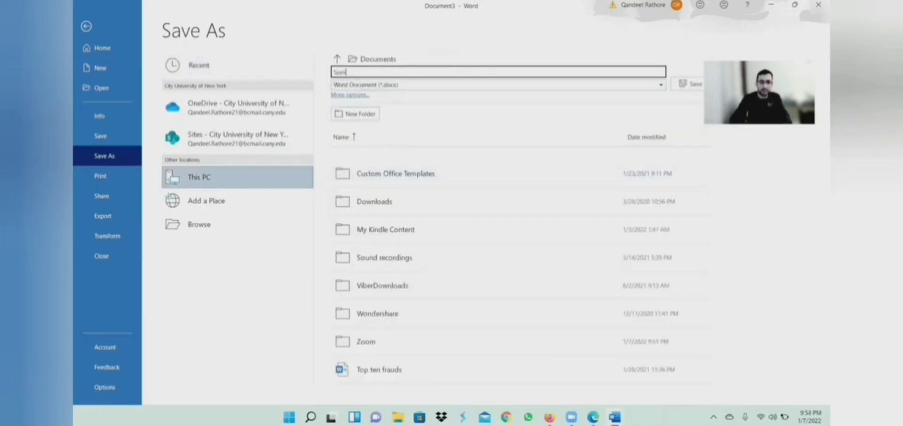
pyautogui.click(692, 81)
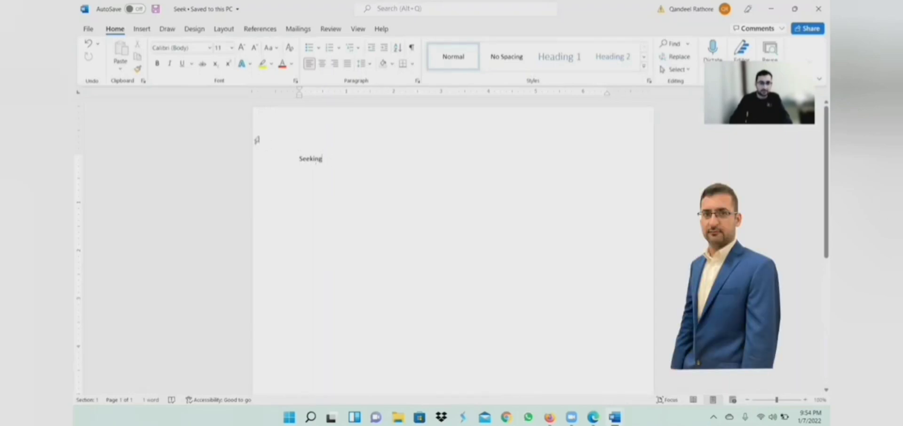
# Step: Save Seek again and bring up the print settings with a page preview
pyautogui.click(88, 30)
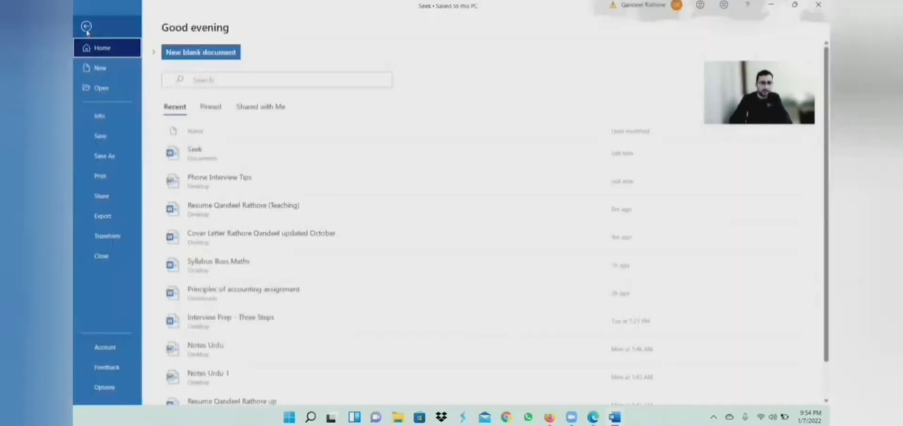
pyautogui.click(100, 137)
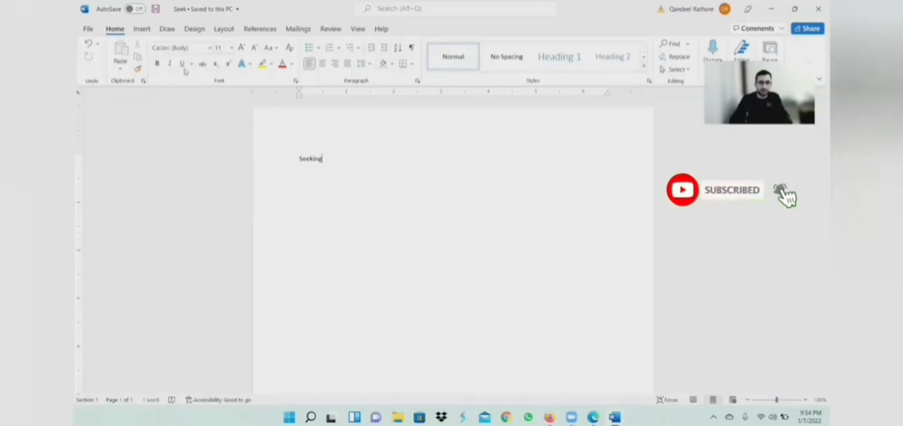
pyautogui.click(89, 29)
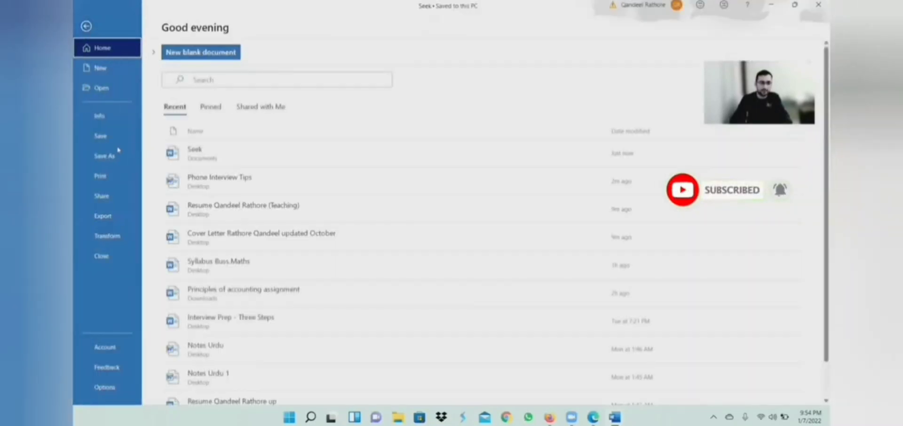
pyautogui.click(114, 178)
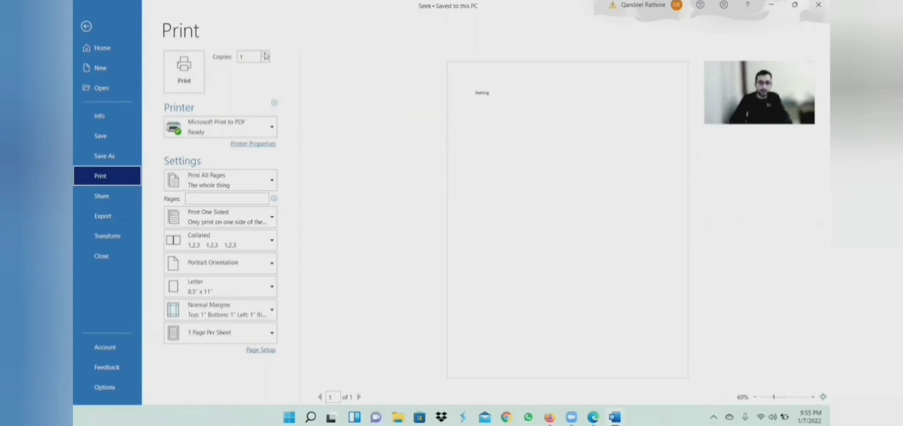
pyautogui.click(269, 130)
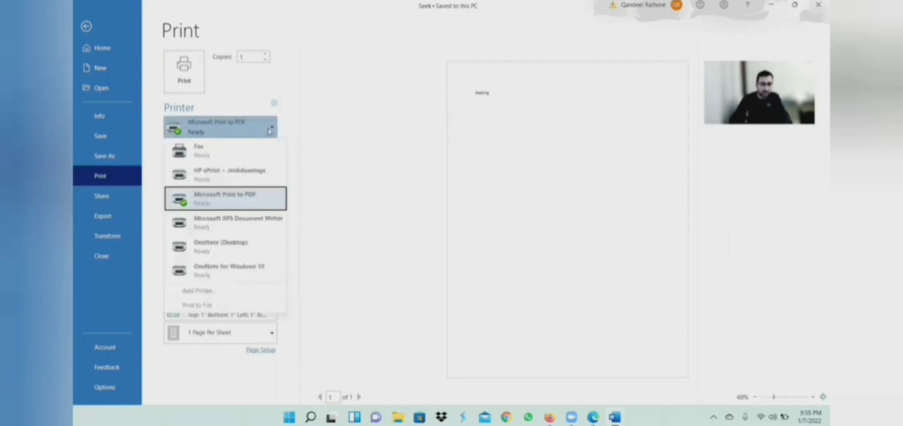
pyautogui.click(269, 130)
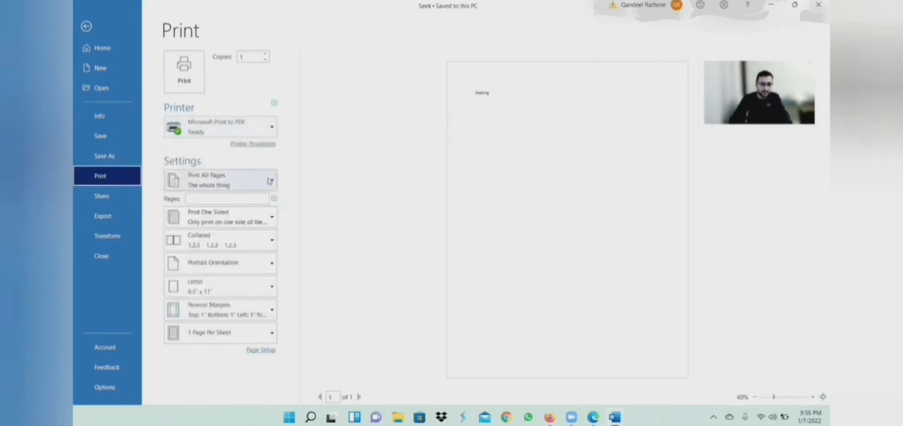
pyautogui.click(271, 182)
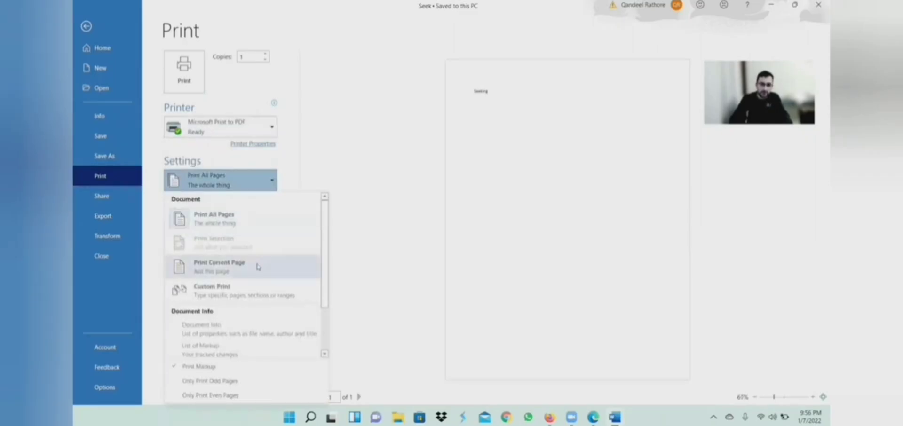
pyautogui.click(335, 149)
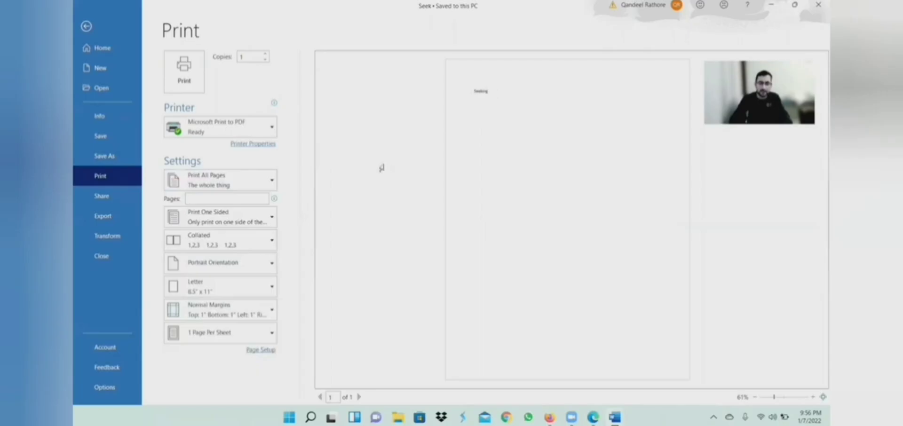
pyautogui.click(271, 220)
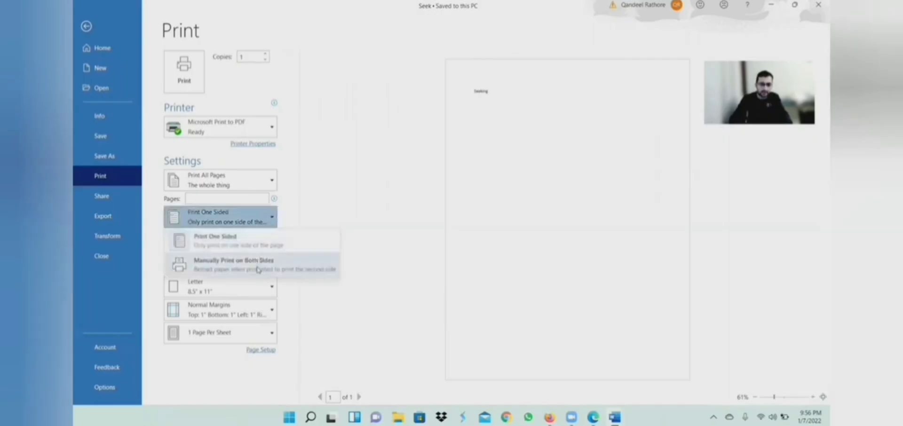
pyautogui.click(346, 170)
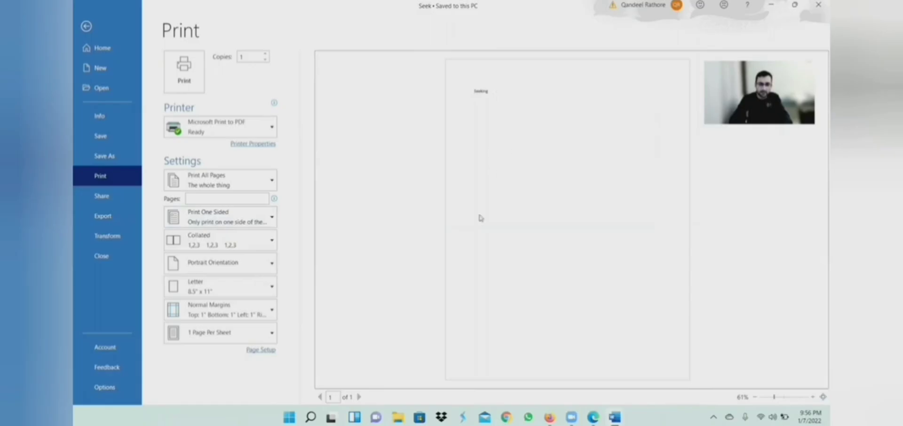
pyautogui.click(272, 218)
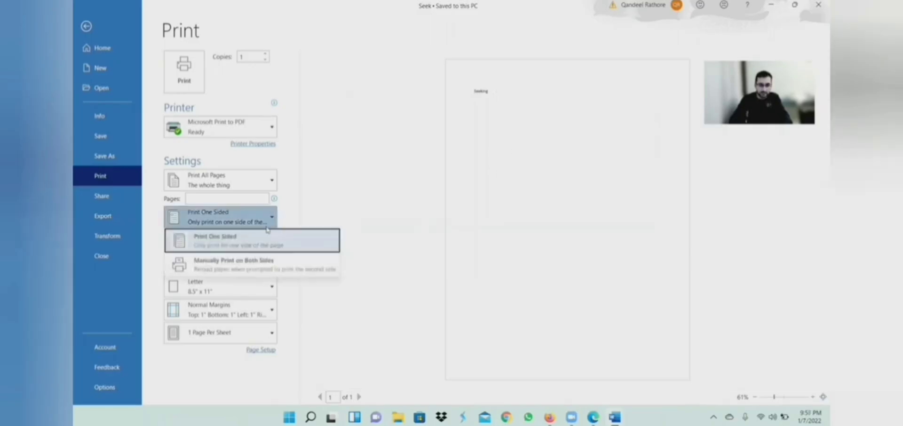
pyautogui.click(263, 271)
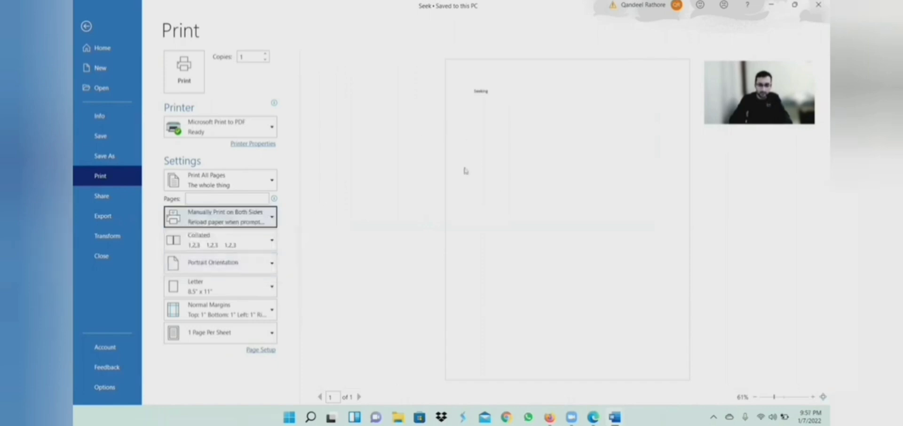
pyautogui.click(272, 217)
pyautogui.click(256, 239)
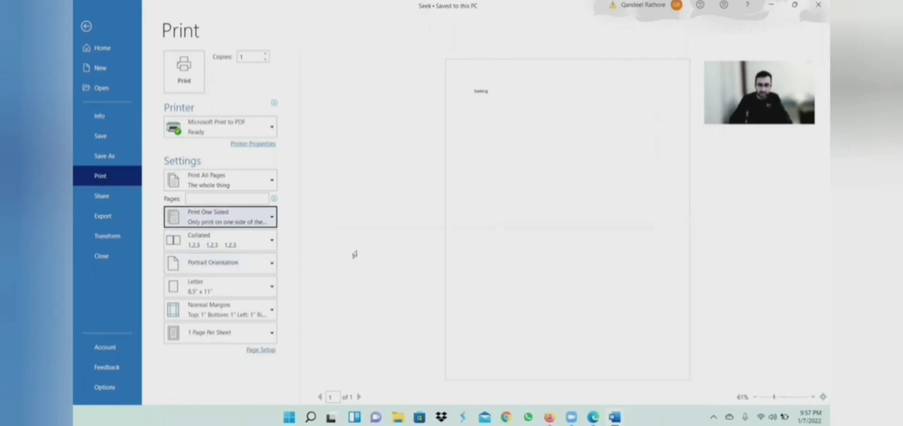
# Step: Set the printout to Portrait orientation and keep Letter as the paper size
pyautogui.click(273, 263)
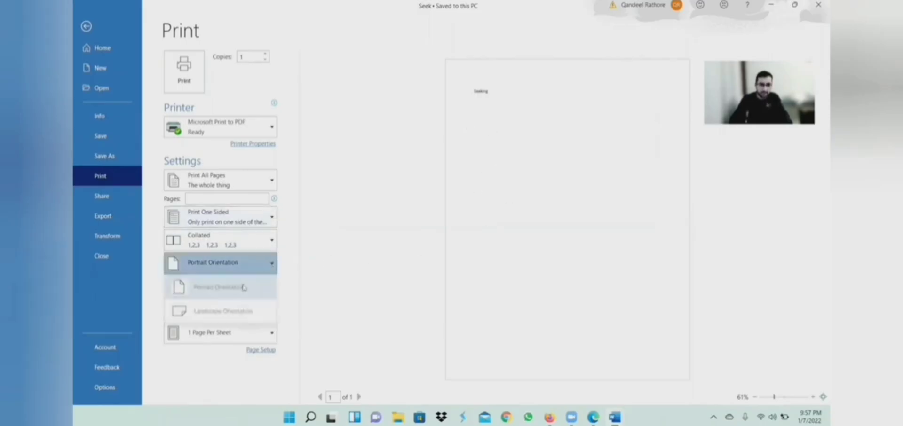
pyautogui.click(231, 313)
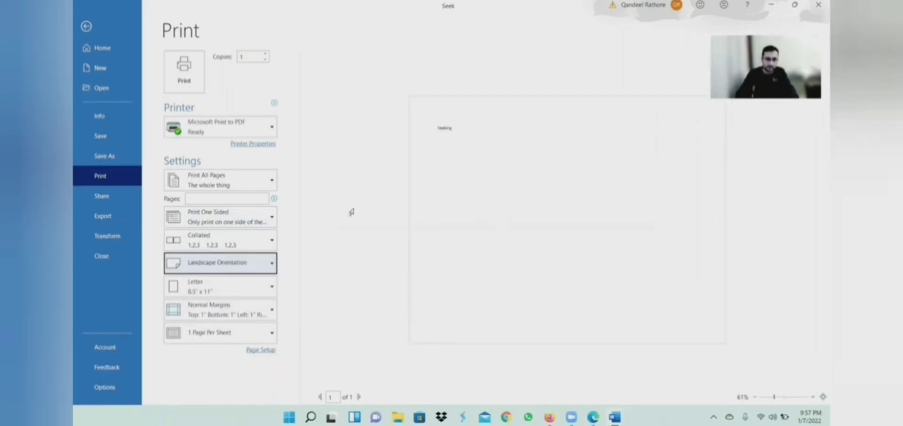
pyautogui.click(266, 262)
pyautogui.click(245, 289)
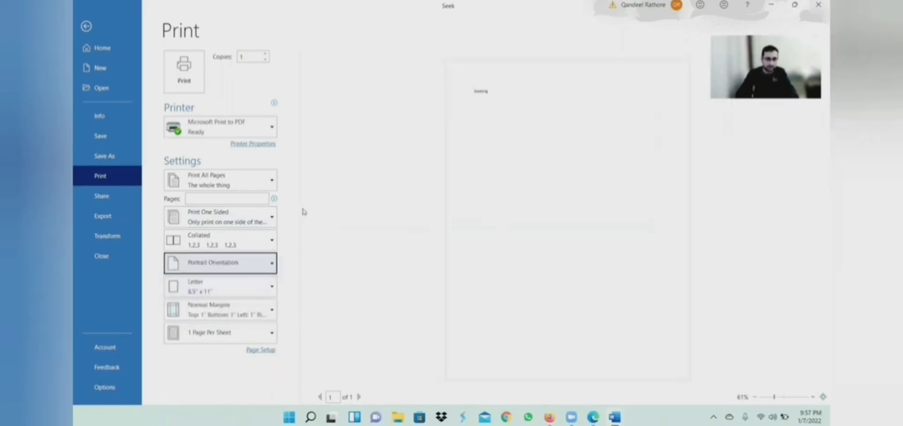
pyautogui.click(242, 290)
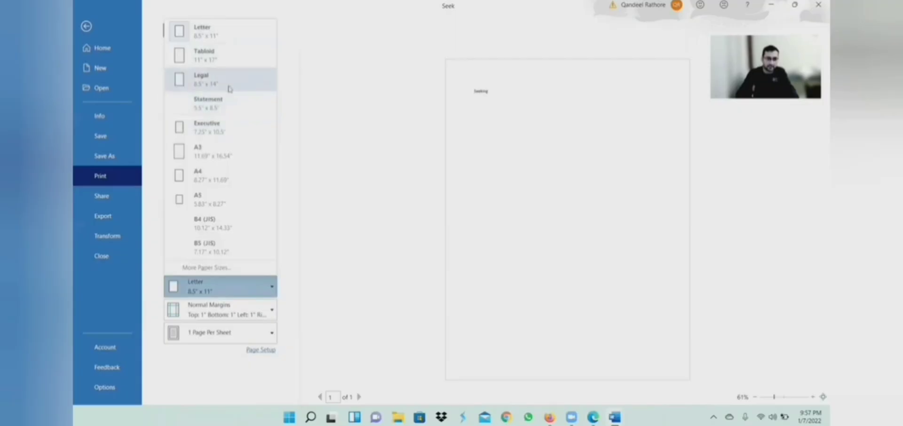
pyautogui.click(341, 123)
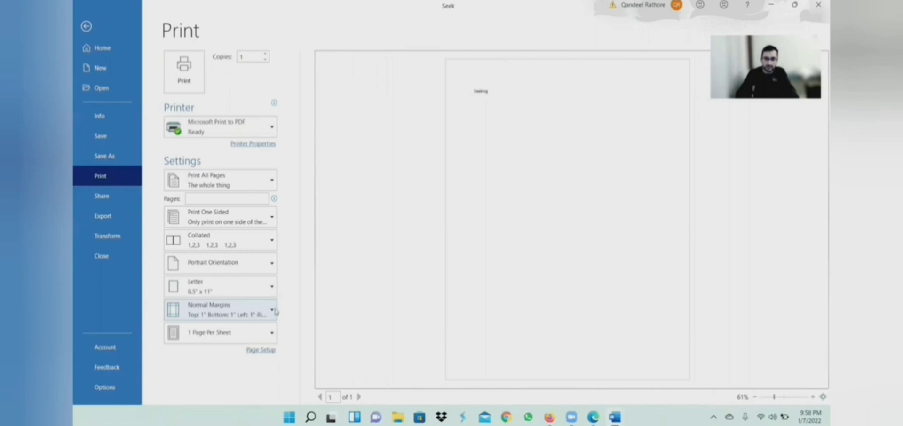
# Step: Print to Microsoft Print to PDF with Normal margins and 1 page per sheet
pyautogui.click(255, 317)
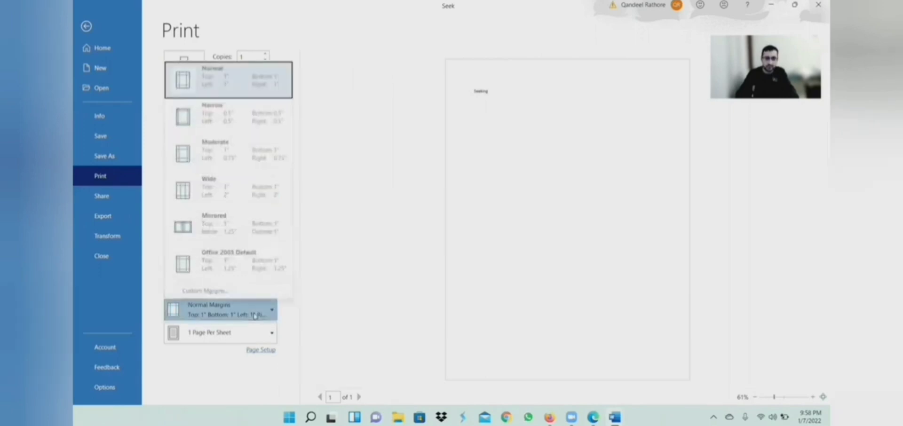
pyautogui.click(271, 124)
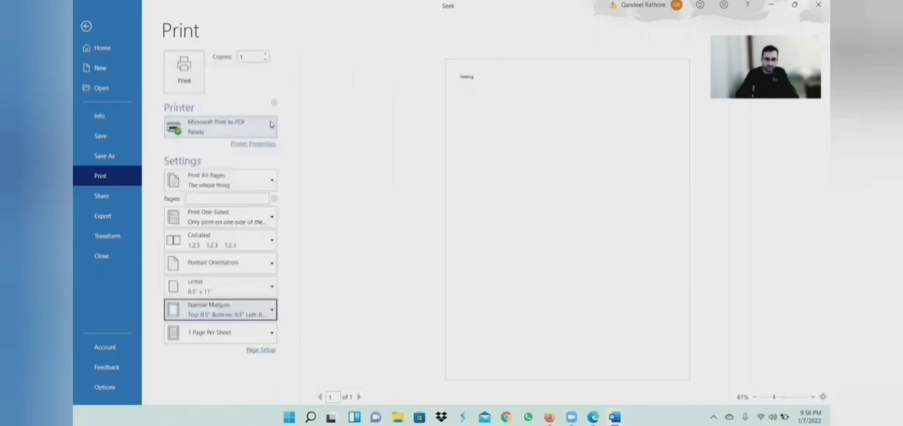
pyautogui.click(251, 319)
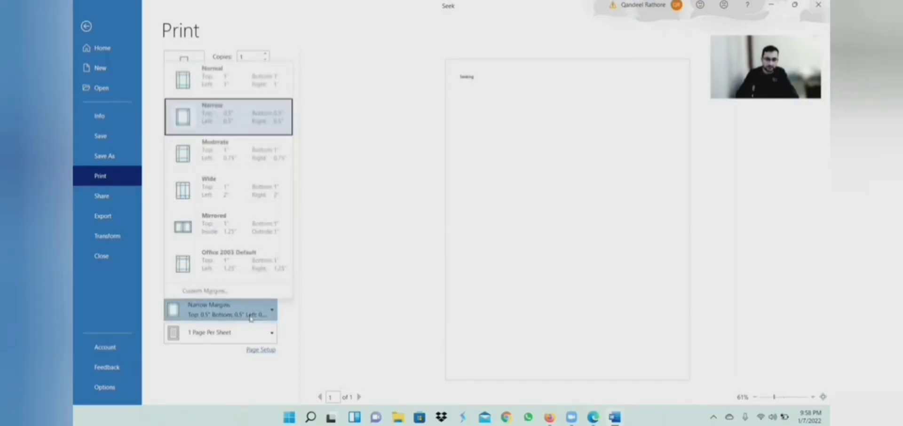
pyautogui.click(256, 89)
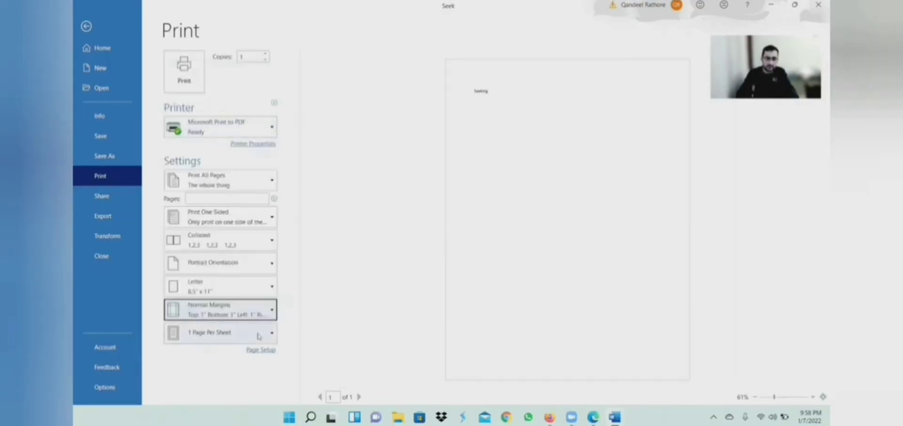
pyautogui.scroll(-1, 258, 336)
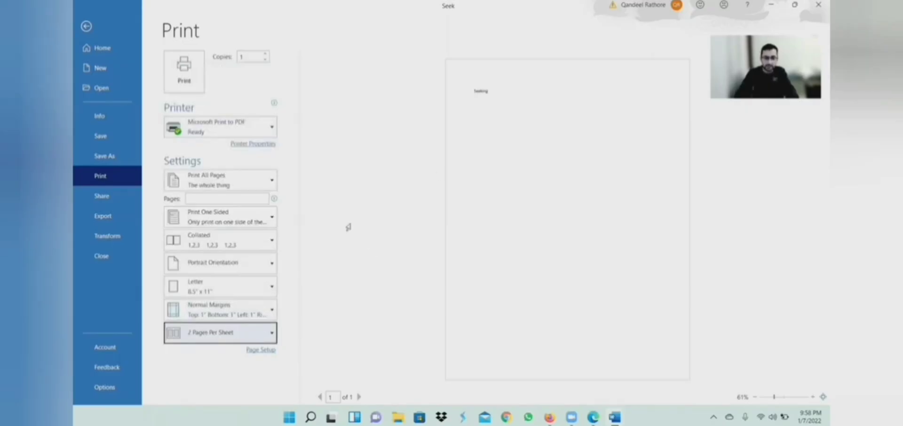
pyautogui.click(187, 337)
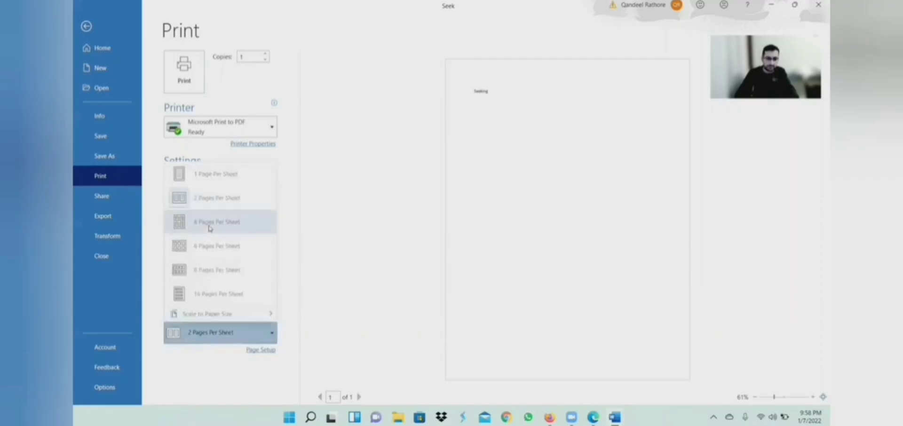
pyautogui.click(212, 188)
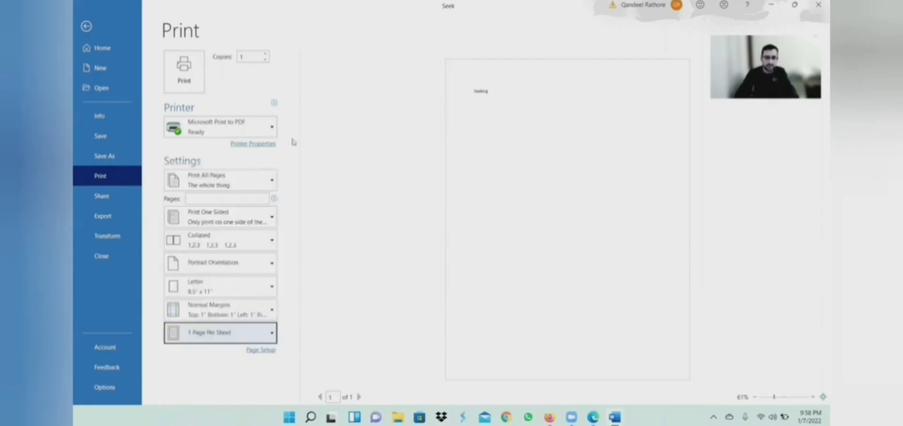
pyautogui.click(187, 75)
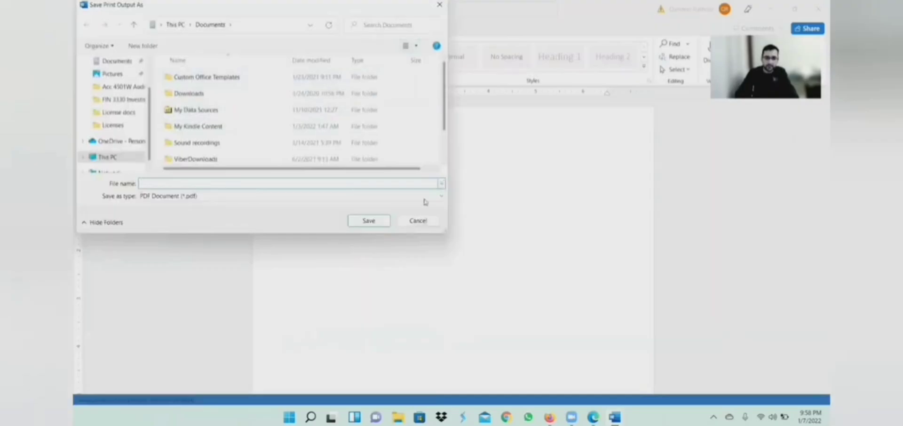
# Step: Cancel the PDF output save and close Seek without saving changes
pyautogui.click(415, 221)
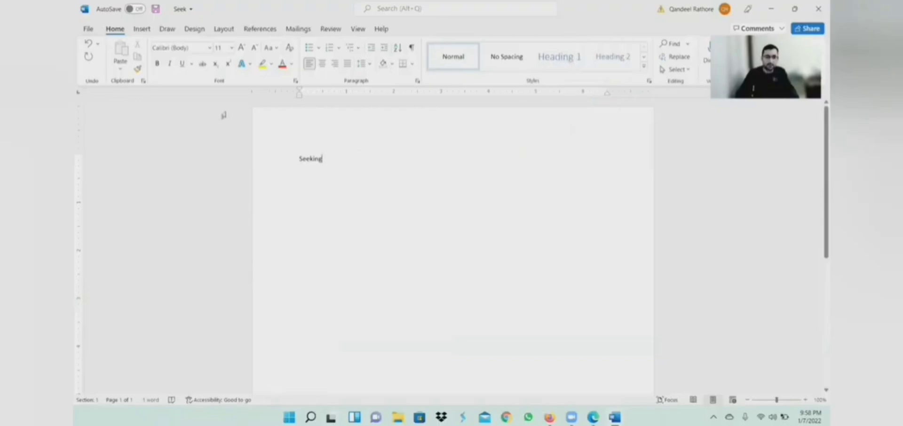
pyautogui.click(87, 30)
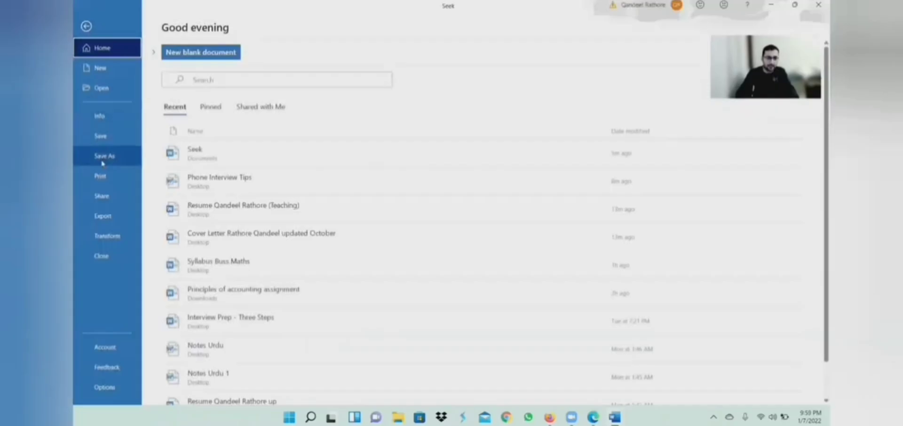
pyautogui.click(109, 256)
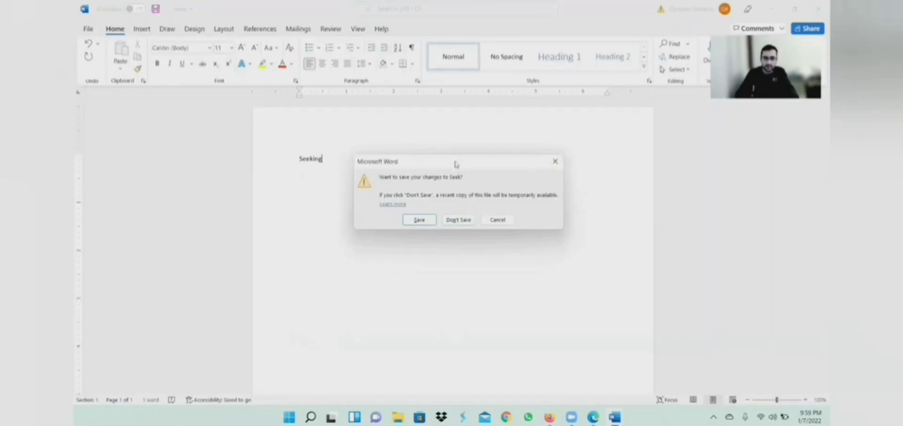
pyautogui.moveTo(456, 164); pyautogui.dragTo(452, 171)
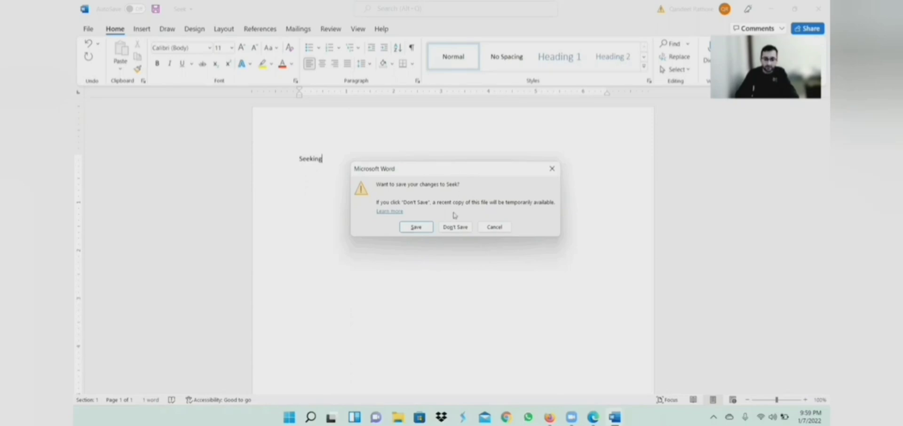
pyautogui.click(455, 228)
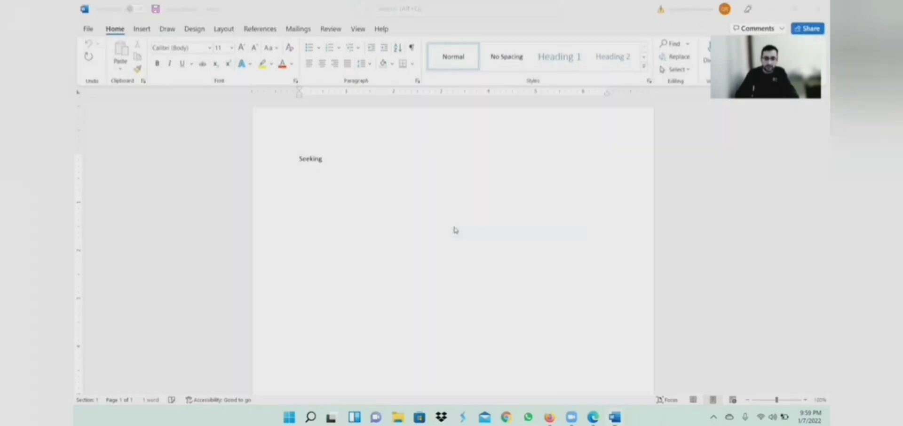
# Step: Close Document2 and the extra Word window without saving their changes
pyautogui.click(88, 30)
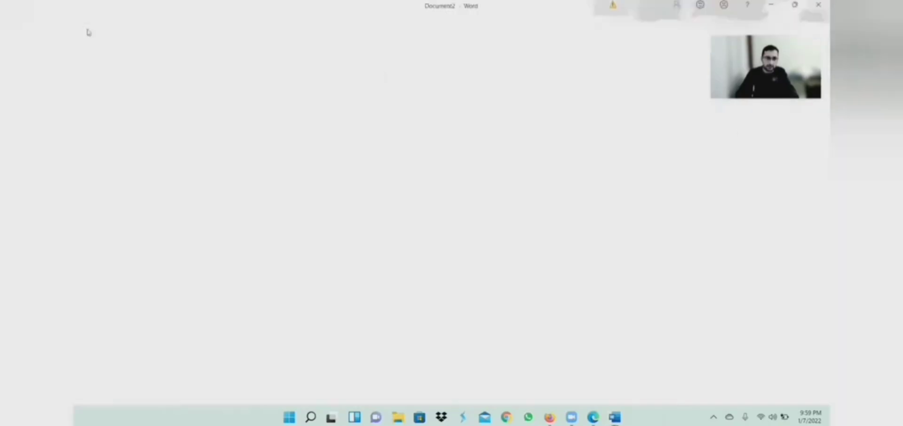
pyautogui.click(109, 257)
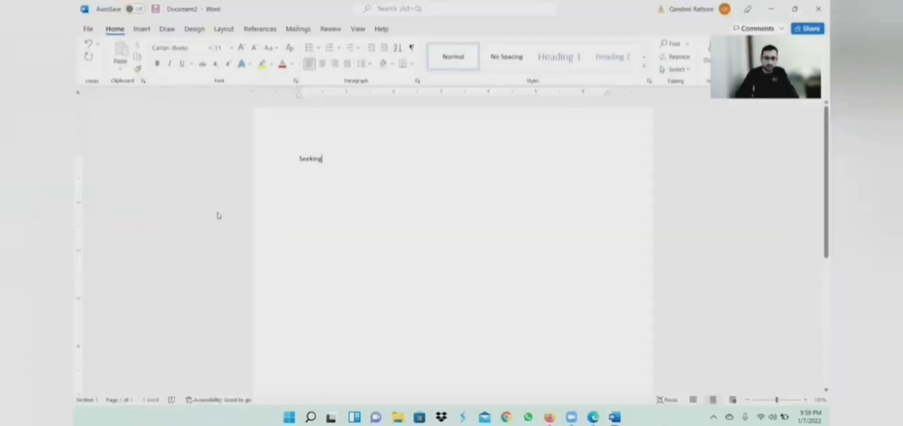
pyautogui.click(536, 264)
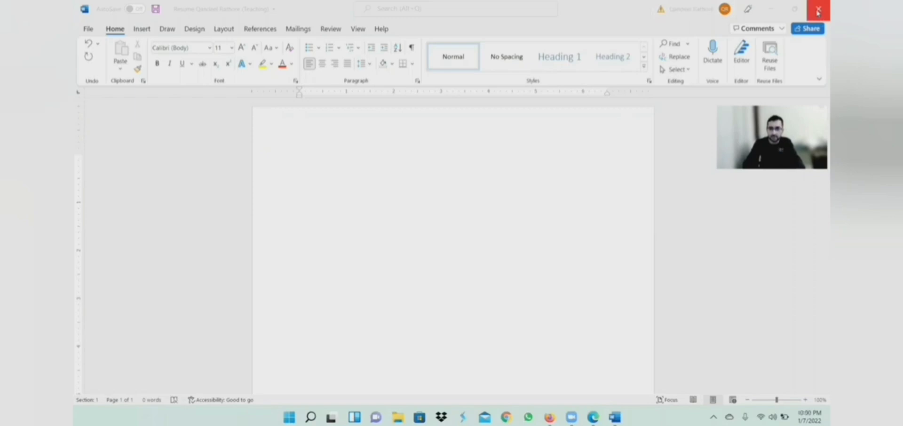
pyautogui.click(818, 13)
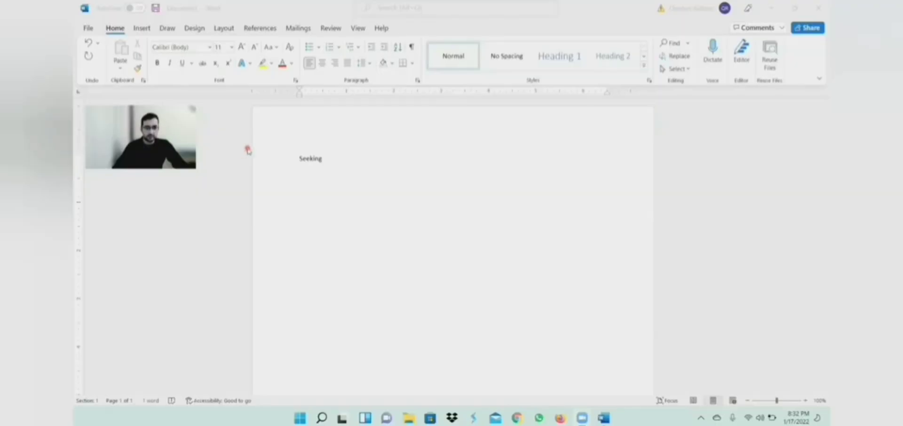
# Step: Open the Help pane from the Help tab in the Seeking document
pyautogui.click(383, 31)
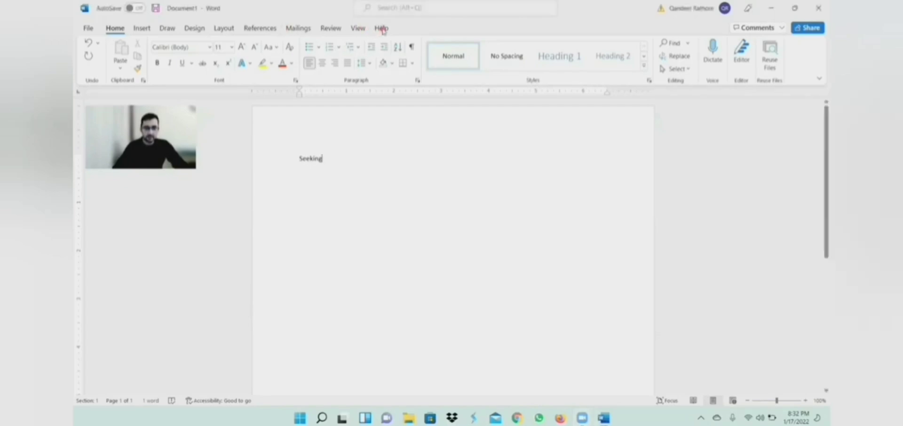
pyautogui.click(381, 28)
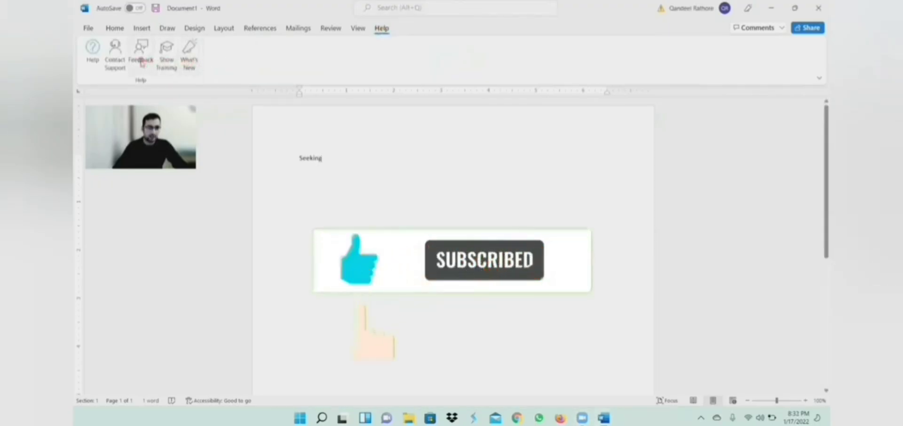
pyautogui.click(92, 51)
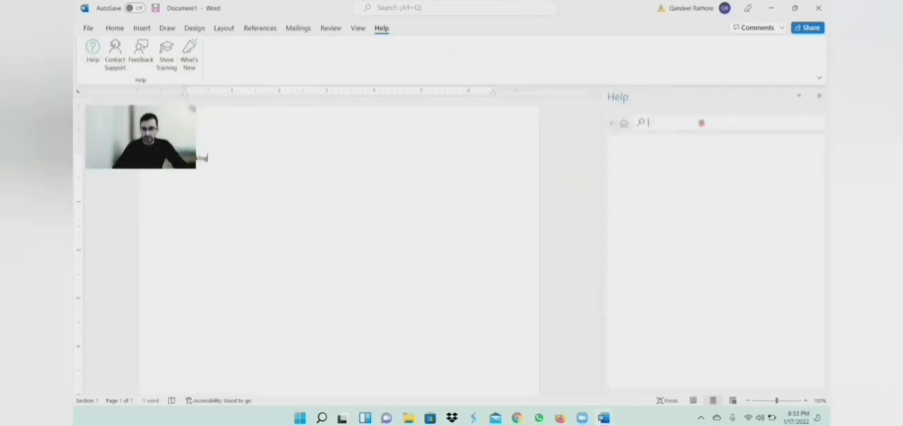
# Step: Search Help for 'copy' and read through the 'Copy a page' article
pyautogui.click(702, 123)
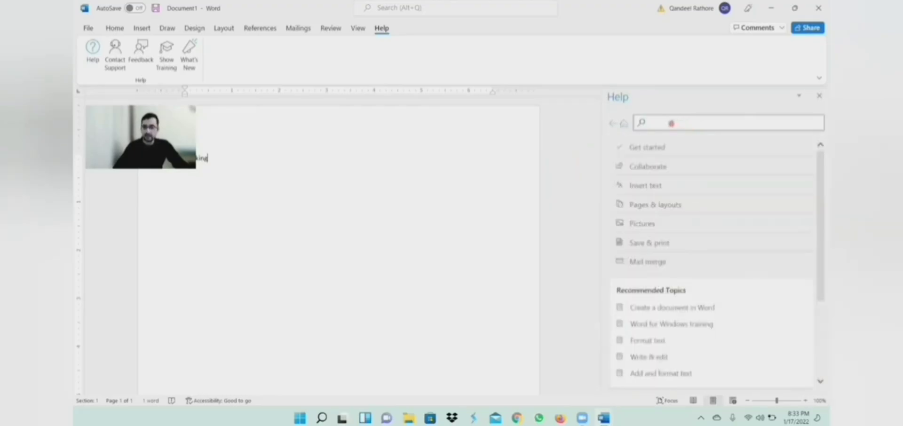
pyautogui.write('copy')
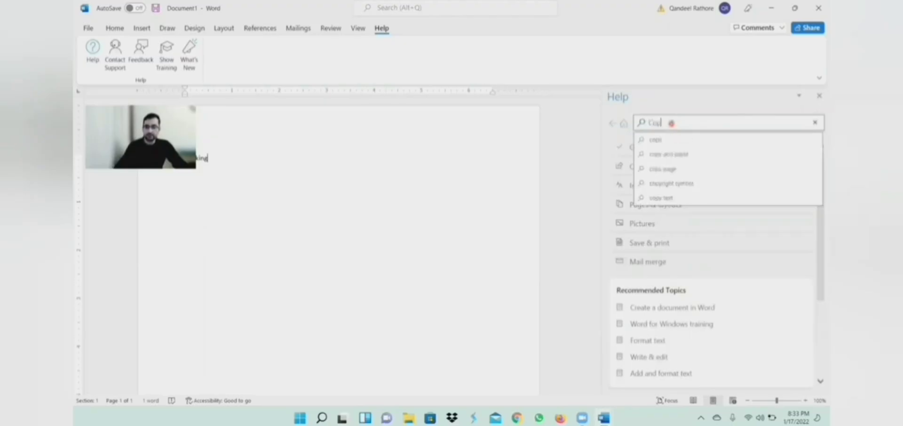
pyautogui.press('Down')
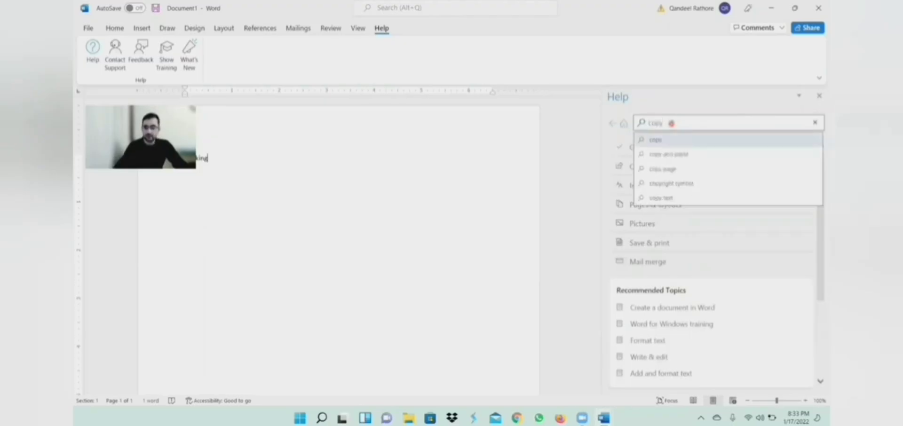
pyautogui.press('Return')
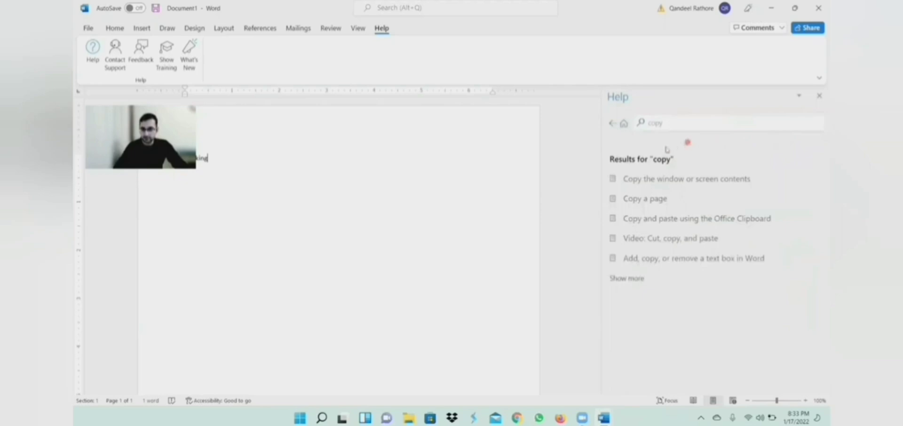
pyautogui.click(641, 194)
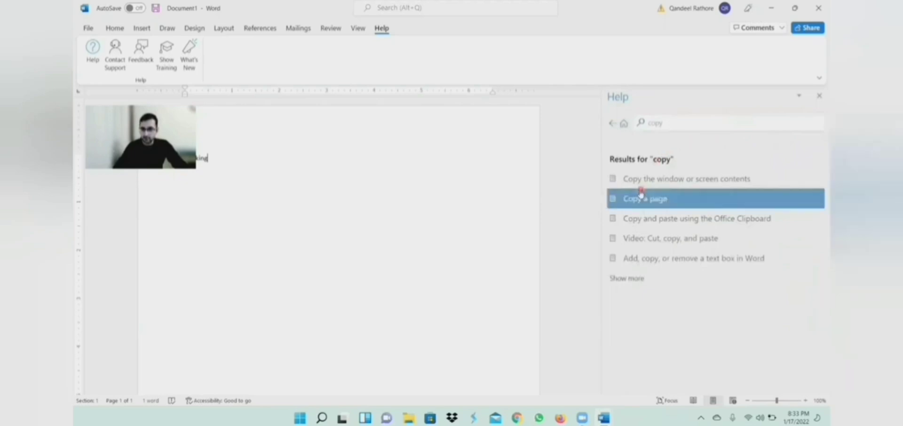
pyautogui.click(668, 200)
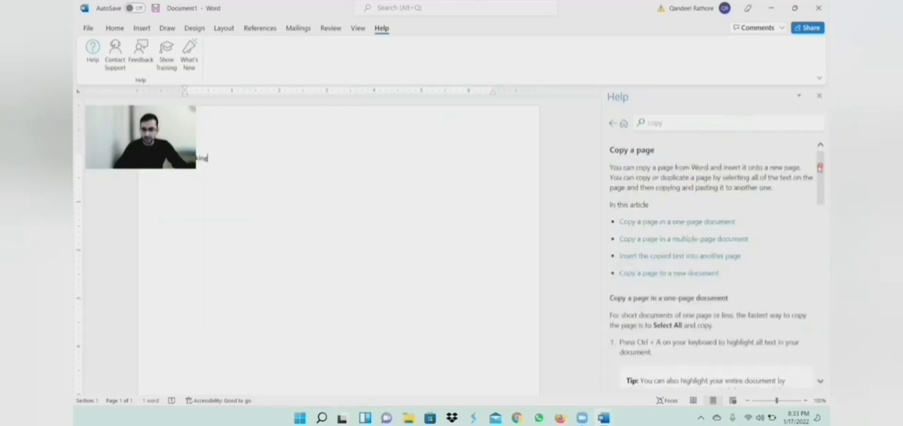
pyautogui.moveTo(820, 167); pyautogui.dragTo(819, 216)
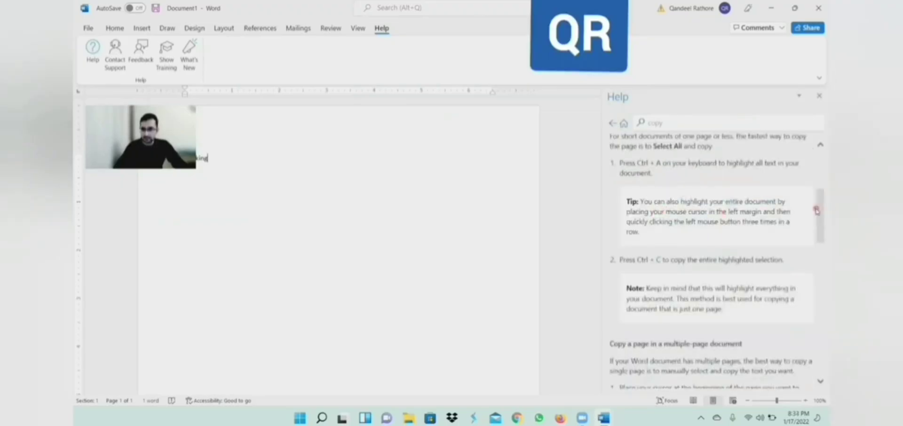
pyautogui.moveTo(819, 213); pyautogui.dragTo(820, 173)
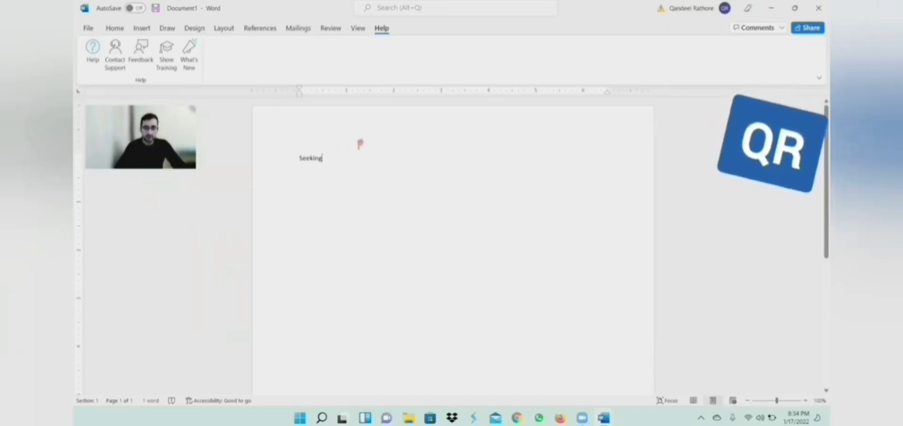
# Step: Colour the word 'Seeking' red with Font Color on the Home tab
pyautogui.doubleClick(325, 159)
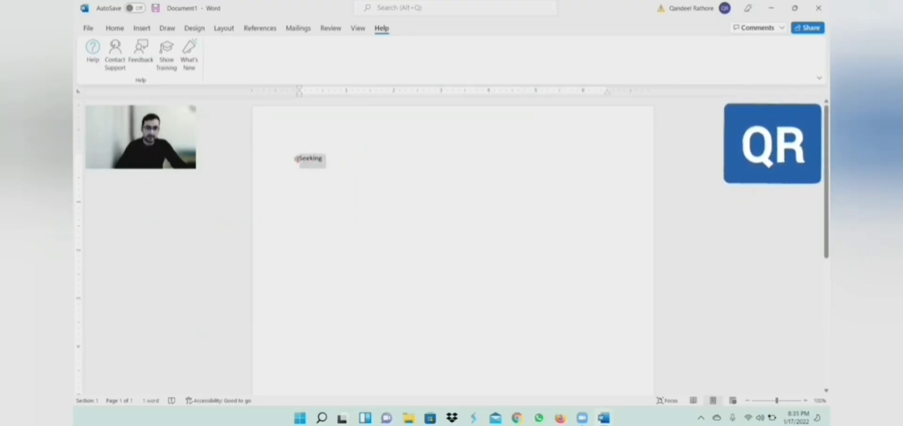
pyautogui.click(112, 29)
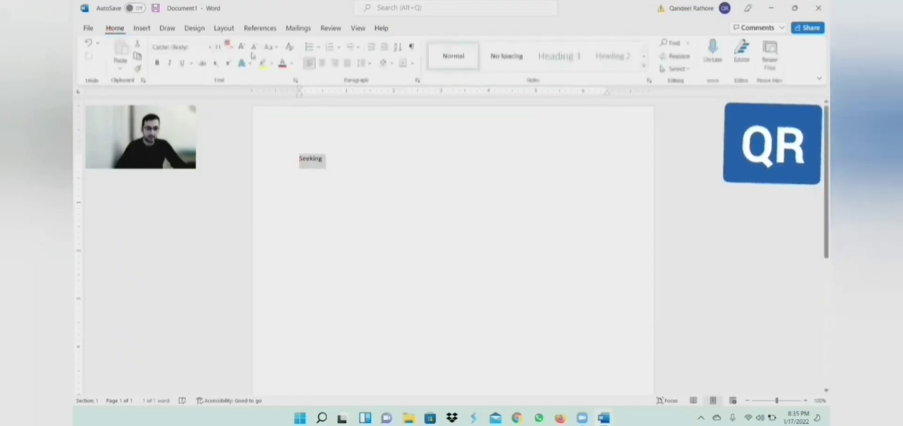
pyautogui.click(285, 66)
pyautogui.click(403, 196)
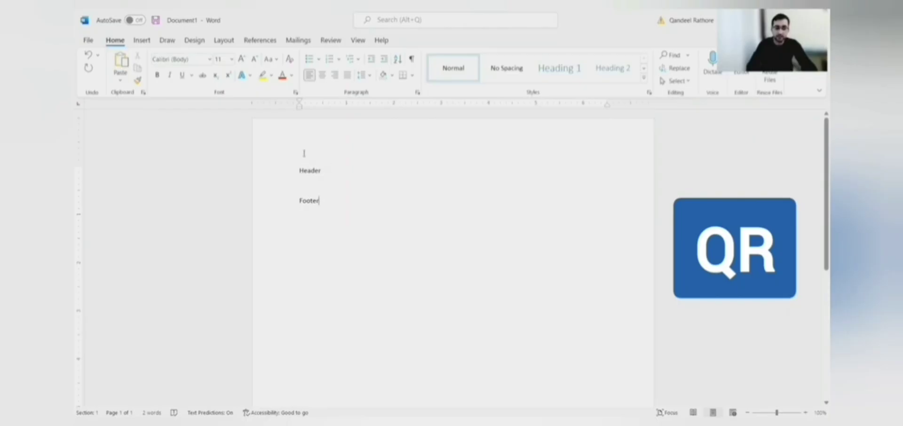
# Step: Extend the first line to read 'Header Page numbers, title, author'
pyautogui.click(329, 164)
pyautogui.write('Page ')
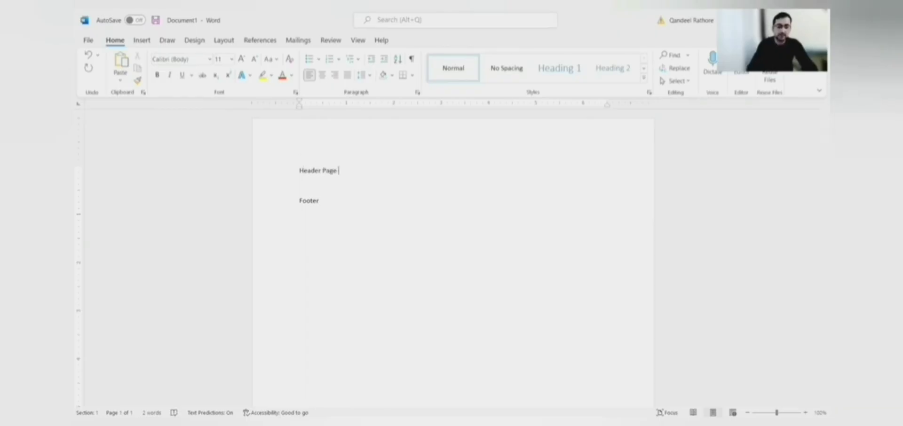
pyautogui.write('numbers, t')
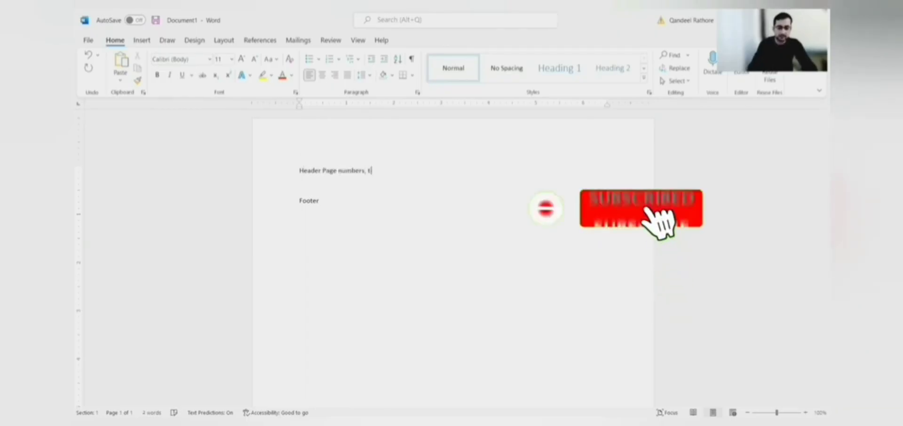
pyautogui.write('itle, ')
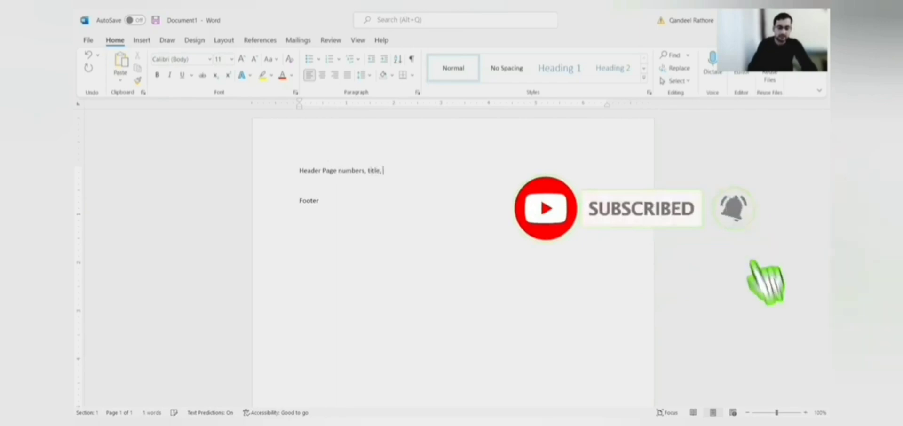
pyautogui.write('author')
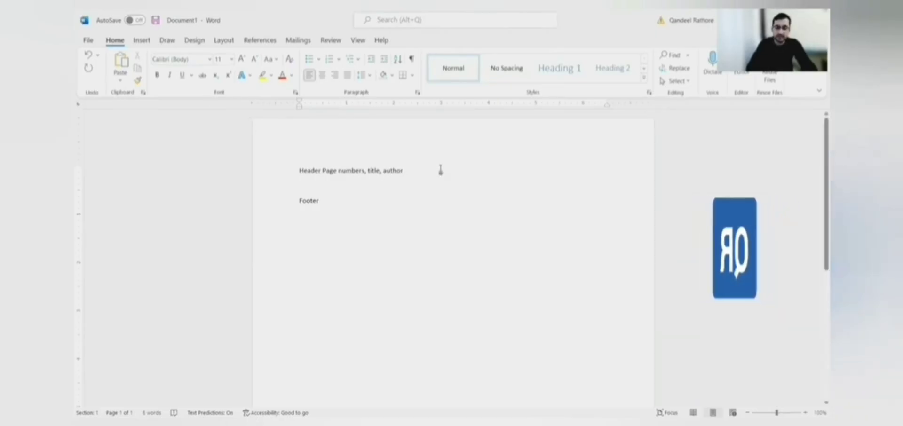
pyautogui.click(143, 43)
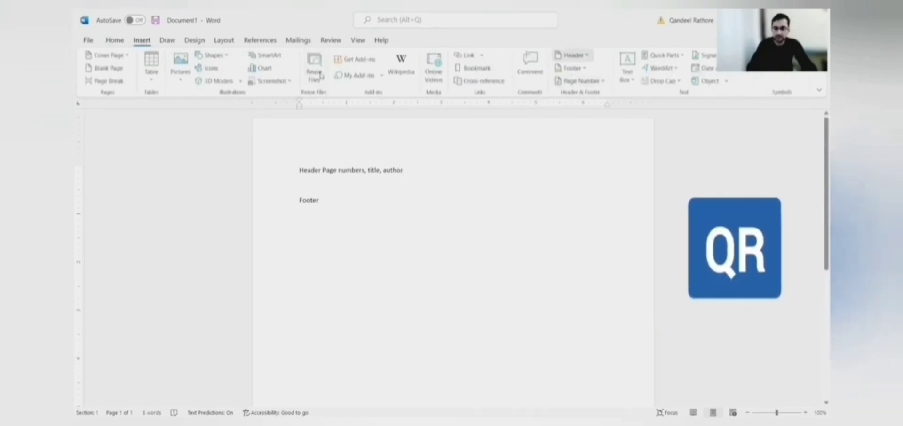
# Step: Add a Blank-style page header containing 'MS Word' and close header editing
pyautogui.click(571, 55)
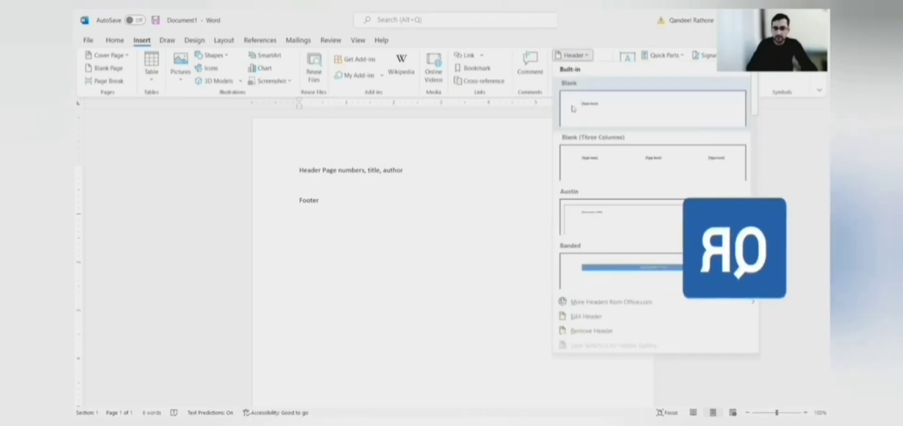
pyautogui.click(573, 109)
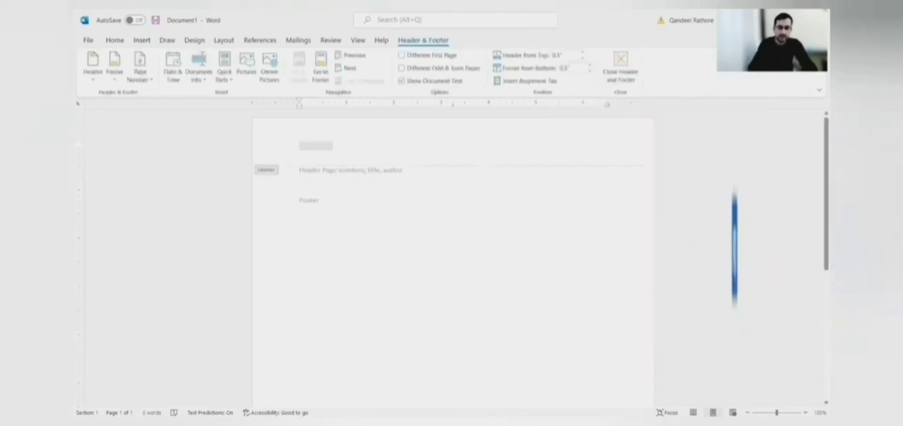
pyautogui.write('MS W')
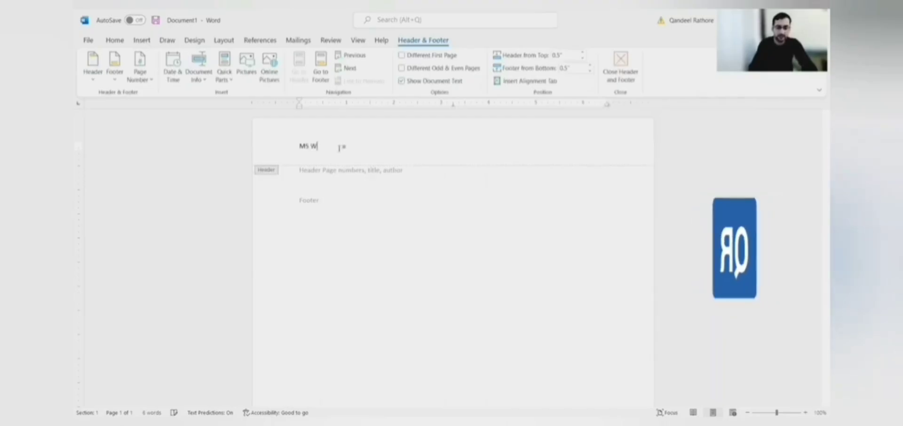
pyautogui.write('ord')
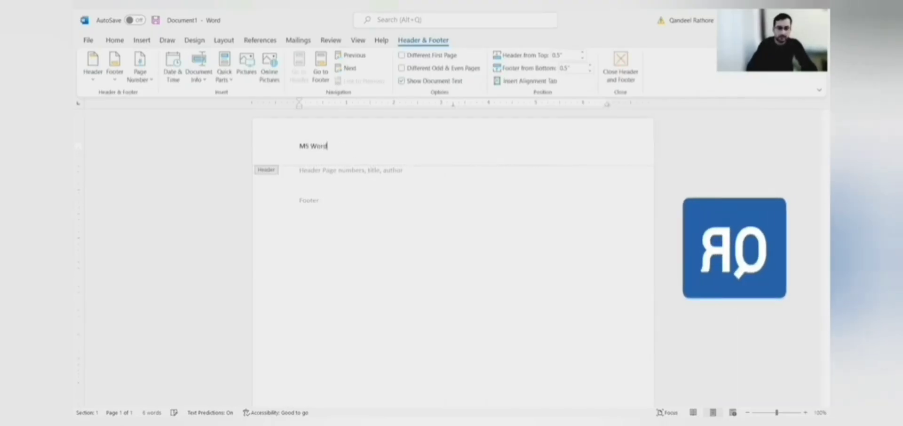
pyautogui.doubleClick(441, 188)
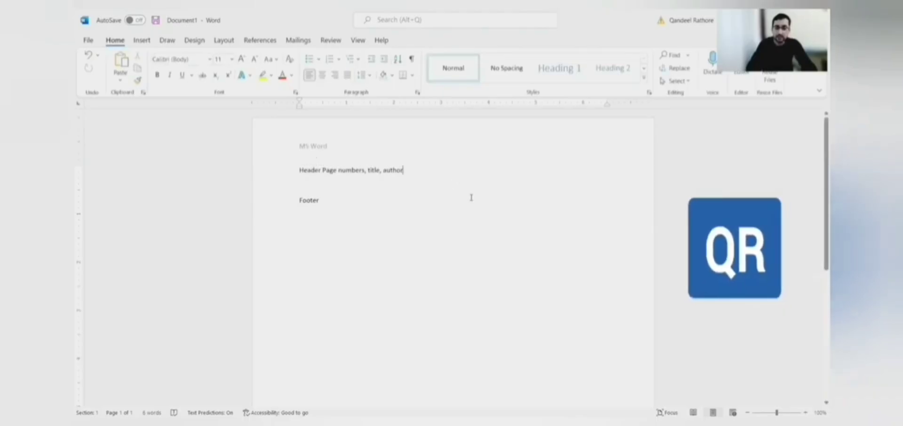
# Step: Add blank lines before and after Footer so the text spills onto a second page
pyautogui.press('Return')
pyautogui.press('Return')
pyautogui.press('Return')
pyautogui.press('Return')
pyautogui.press('Return')
pyautogui.press('Return')
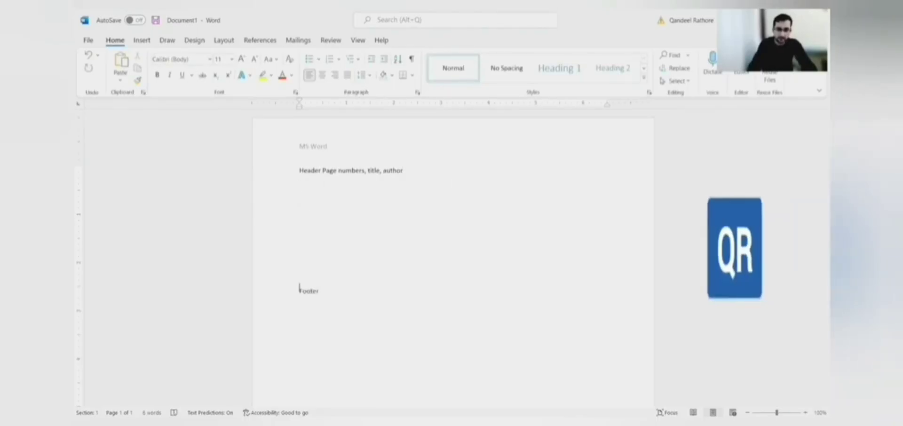
pyautogui.press('Return')
pyautogui.press('Return')
pyautogui.press('Return')
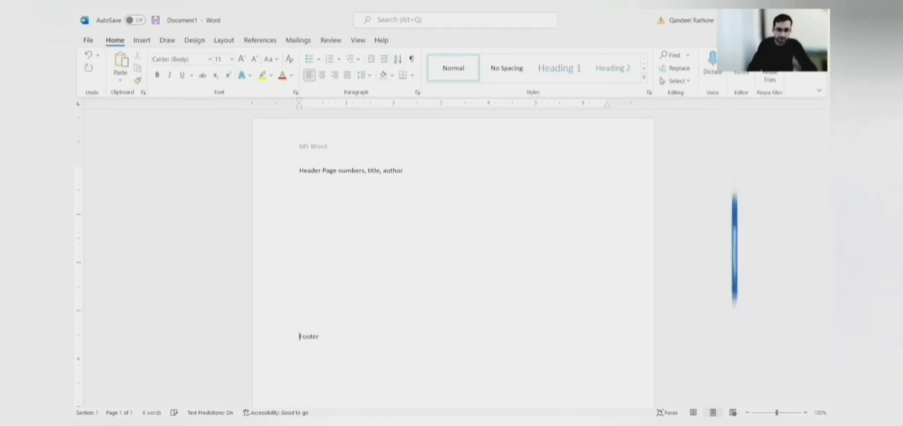
pyautogui.click(323, 334)
pyautogui.press('Return')
pyautogui.press('Return')
pyautogui.press('Return')
pyautogui.press('Return')
pyautogui.press('Return')
pyautogui.press('Return')
pyautogui.press('Return')
pyautogui.press('Return')
pyautogui.press('Return')
pyautogui.press('Return')
pyautogui.press('Return')
pyautogui.press('Return')
pyautogui.press('Return')
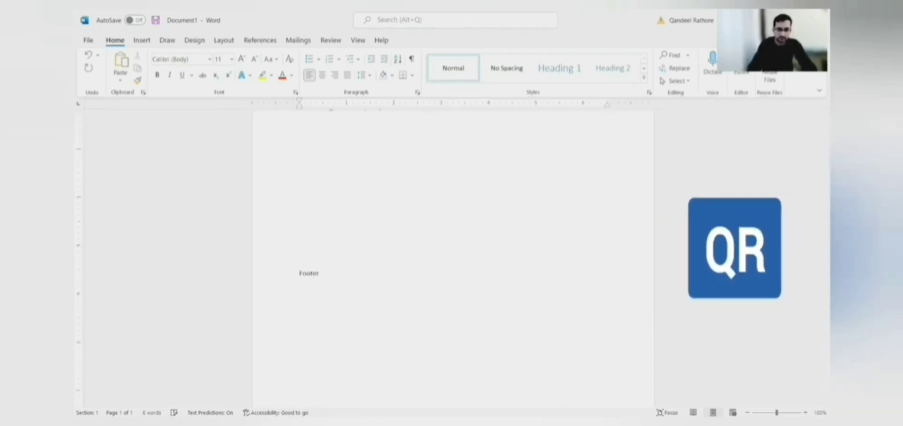
pyautogui.press('Return')
pyautogui.press('Return')
pyautogui.press('Return')
pyautogui.press('Return')
pyautogui.press('Return')
pyautogui.press('Return')
pyautogui.press('Return')
pyautogui.press('Return')
pyautogui.click(401, 141)
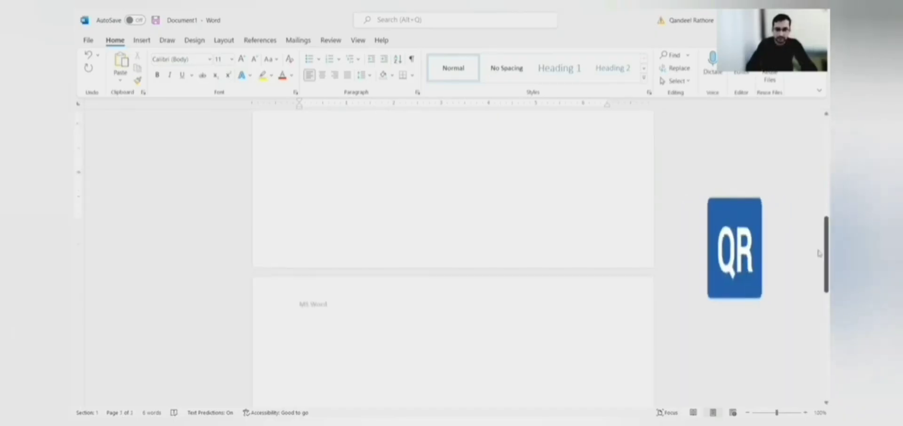
pyautogui.moveTo(820, 254); pyautogui.dragTo(819, 152)
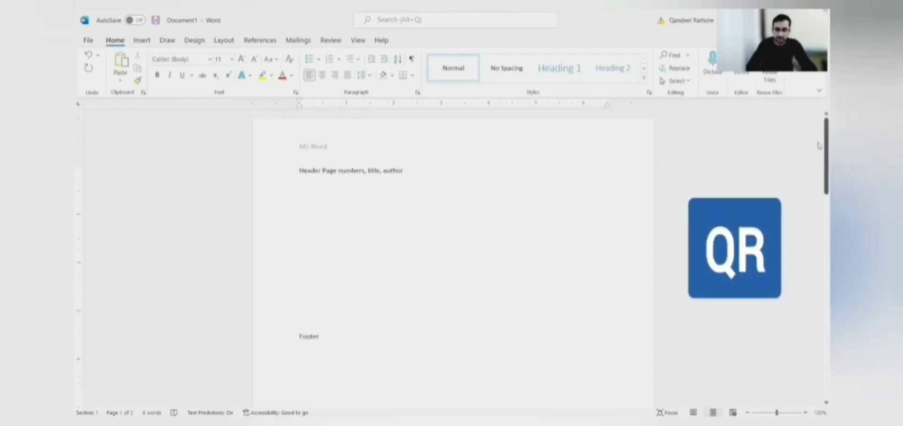
pyautogui.moveTo(819, 146); pyautogui.dragTo(820, 259)
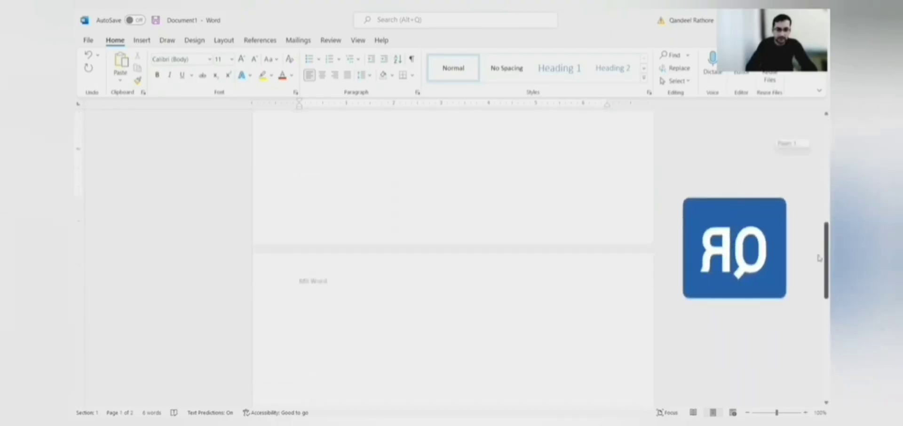
pyautogui.scroll(-1, 418, 257)
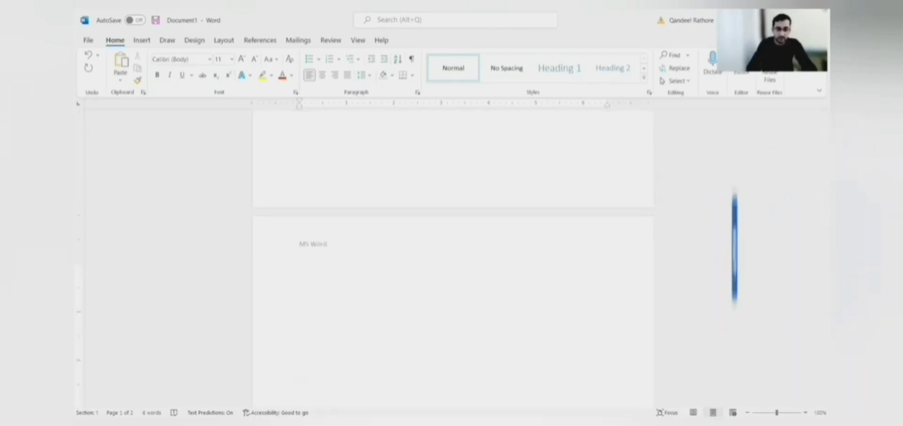
pyautogui.scroll(-1, 299, 403)
pyautogui.scroll(-5, 299, 392)
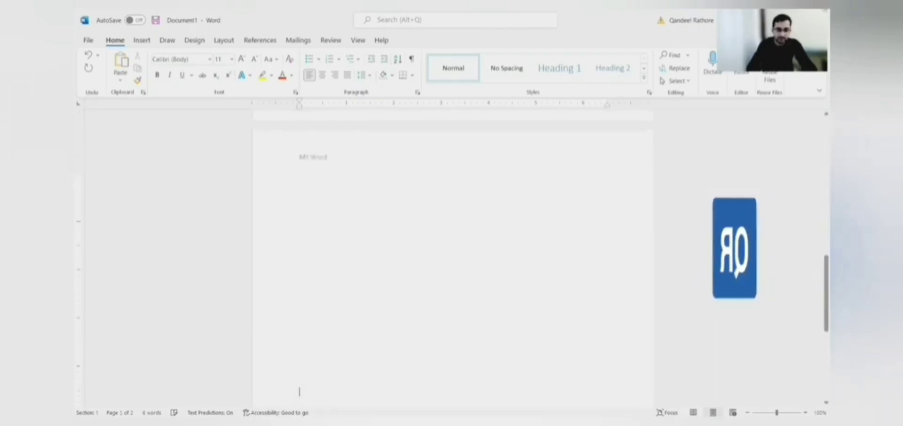
# Step: Add more blank lines to extend the document onto a third page
pyautogui.press('Return')
pyautogui.press('Return')
pyautogui.press('Return')
pyautogui.press('Return')
pyautogui.press('Return')
pyautogui.press('Return')
pyautogui.press('Return')
pyautogui.press('Return')
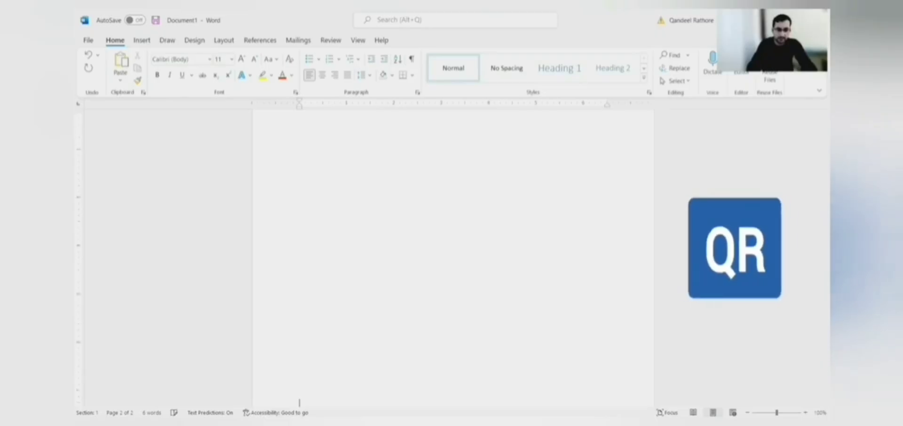
pyautogui.press('Return')
pyautogui.press('Return')
pyautogui.press('Return')
pyautogui.press('Return')
pyautogui.press('Return')
pyautogui.press('Return')
pyautogui.press('Return')
pyautogui.press('Return')
pyautogui.press('Return')
pyautogui.press('Return')
pyautogui.press('Return')
pyautogui.press('Return')
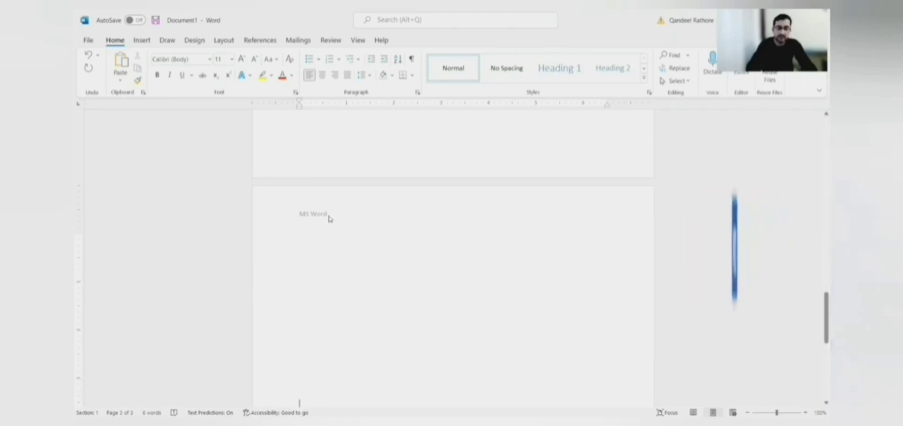
pyautogui.moveTo(826, 320); pyautogui.dragTo(819, 147)
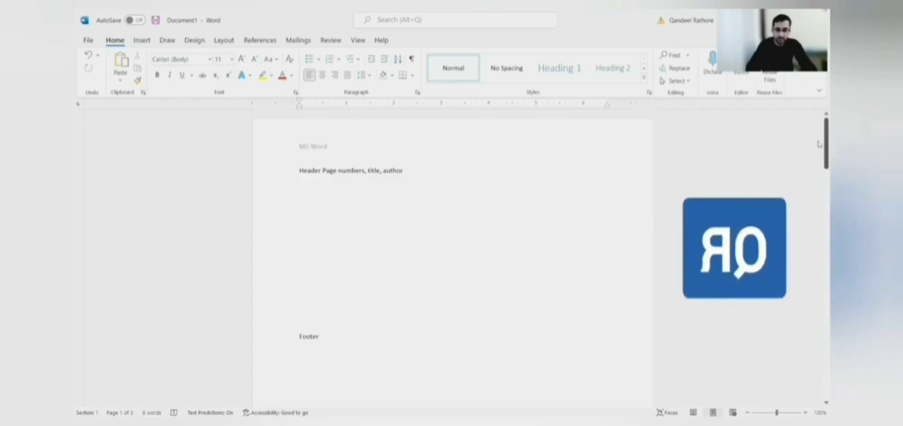
pyautogui.moveTo(819, 145); pyautogui.dragTo(819, 191)
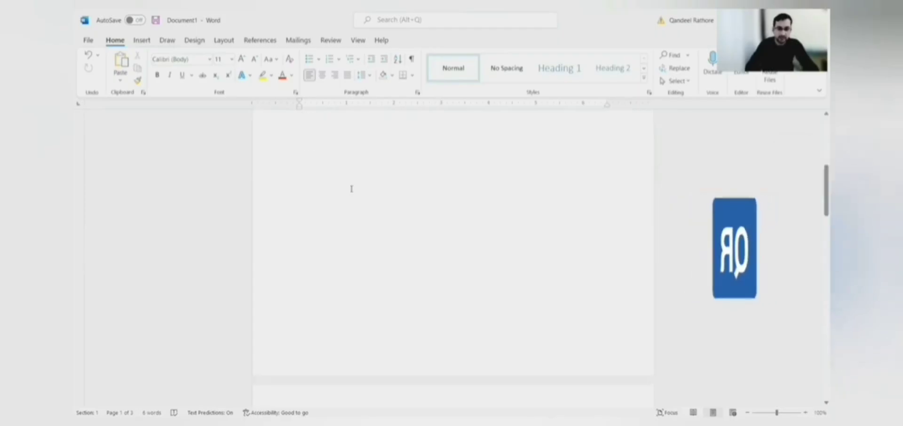
pyautogui.click(352, 189)
pyautogui.click(142, 40)
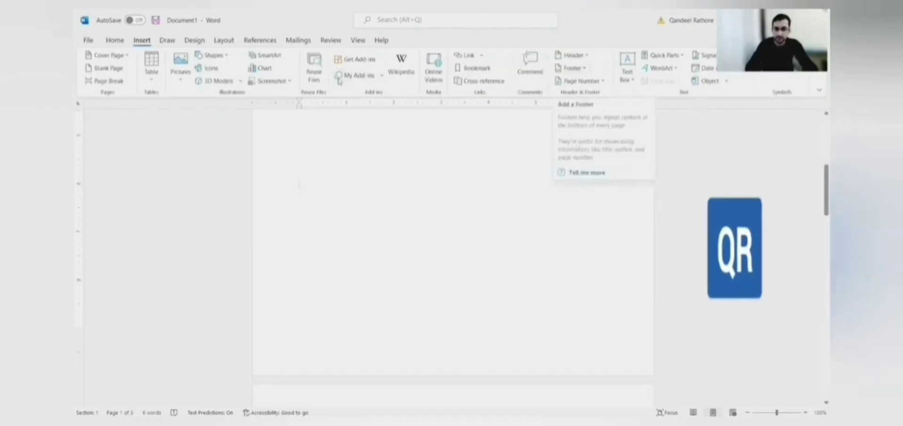
# Step: Add a Blank-style footer with the author's full name and close footer editing
pyautogui.click(571, 68)
pyautogui.click(596, 117)
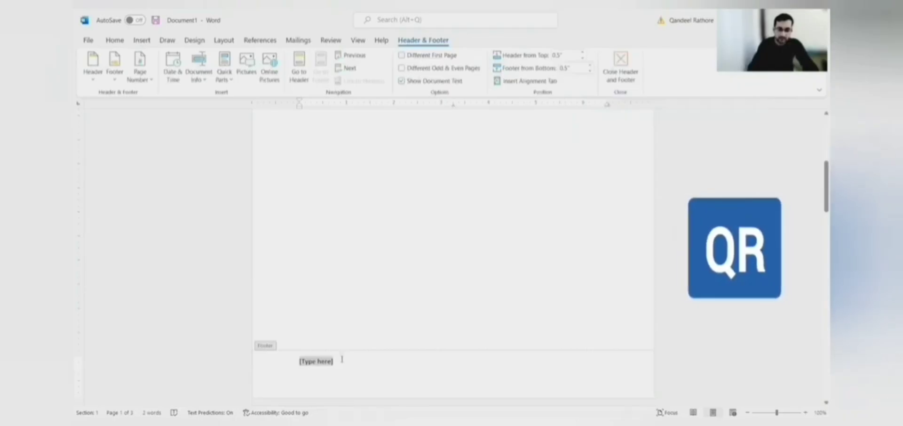
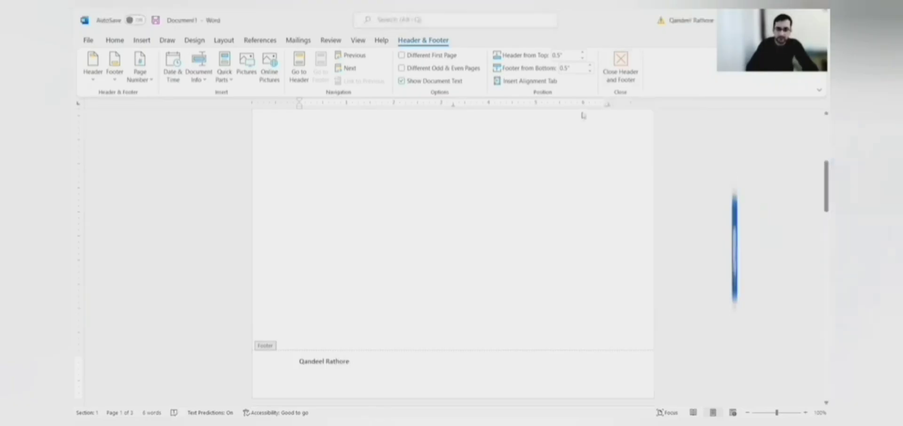
pyautogui.click(621, 73)
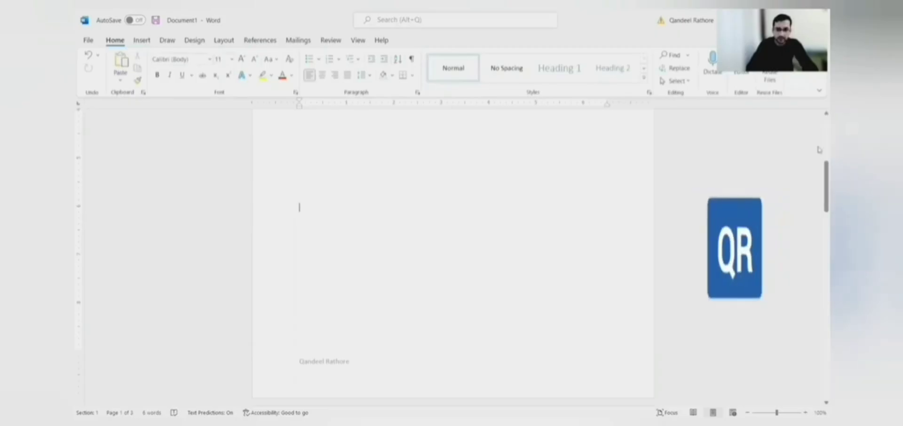
# Step: Scroll down through the three pages of the header and footer document
pyautogui.scroll(5, 819, 150)
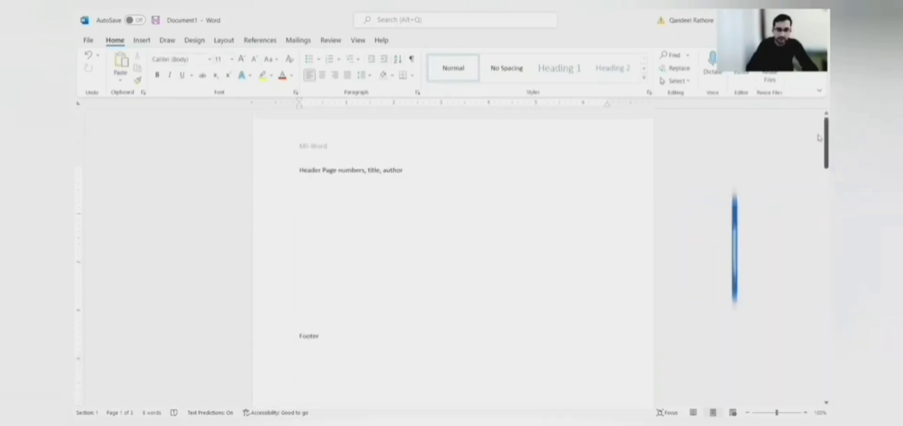
pyautogui.moveTo(819, 137); pyautogui.dragTo(818, 183)
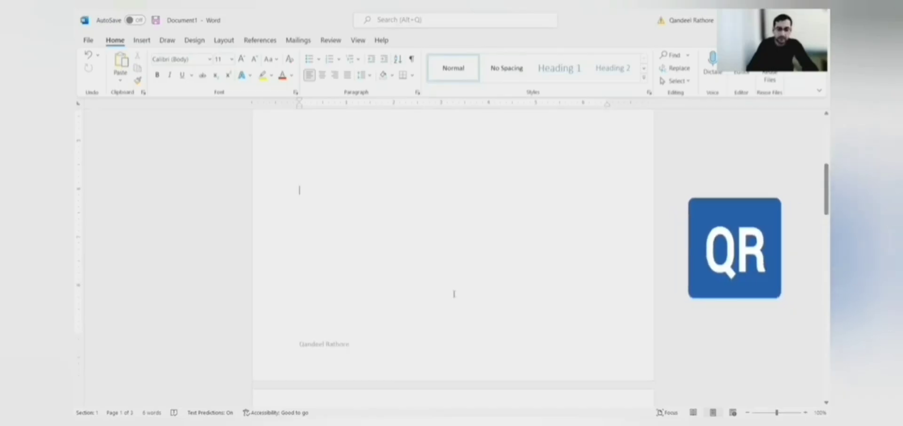
pyautogui.scroll(-6, 454, 294)
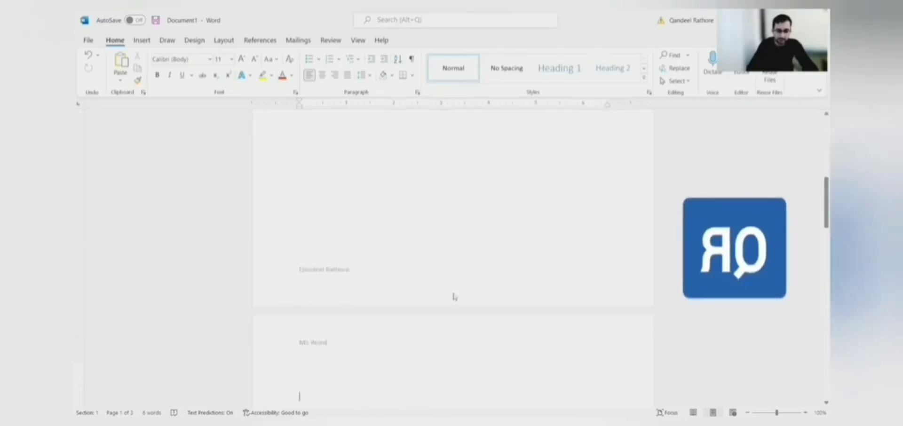
pyautogui.scroll(-5, 454, 294)
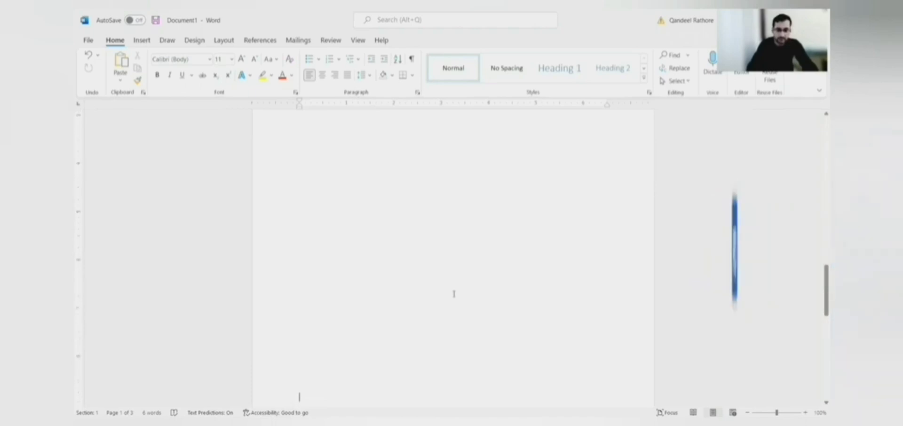
pyautogui.scroll(-3, 454, 294)
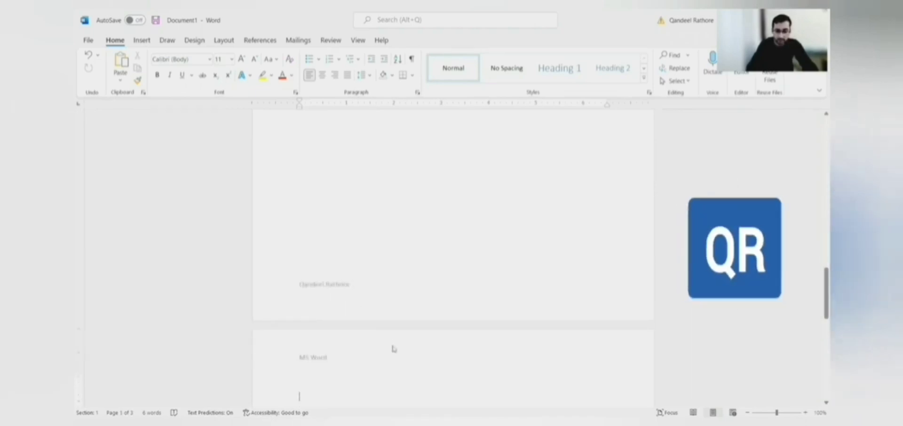
pyautogui.scroll(-5, 394, 348)
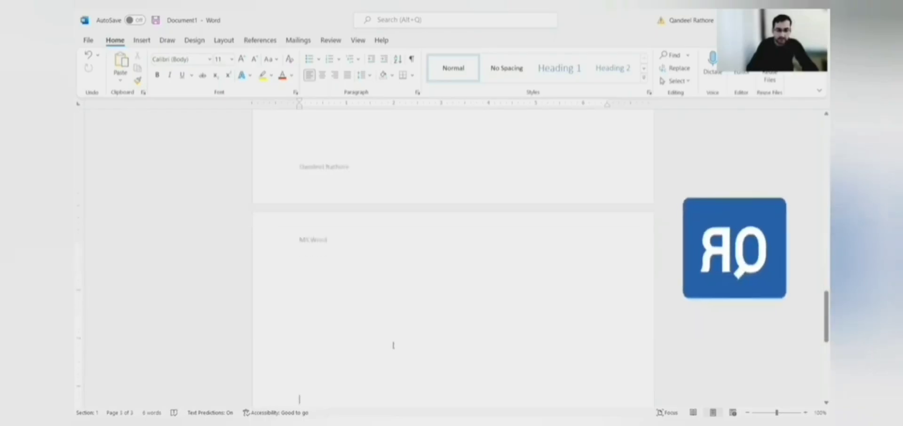
pyautogui.scroll(-3, 393, 345)
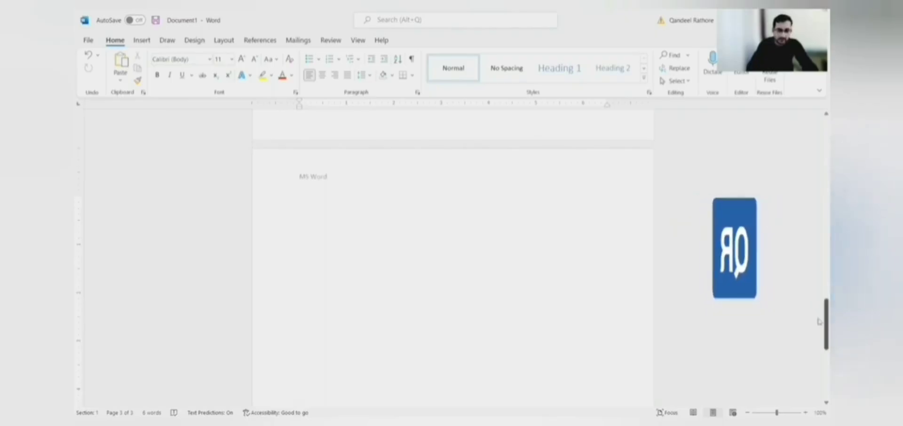
pyautogui.scroll(-12, 819, 322)
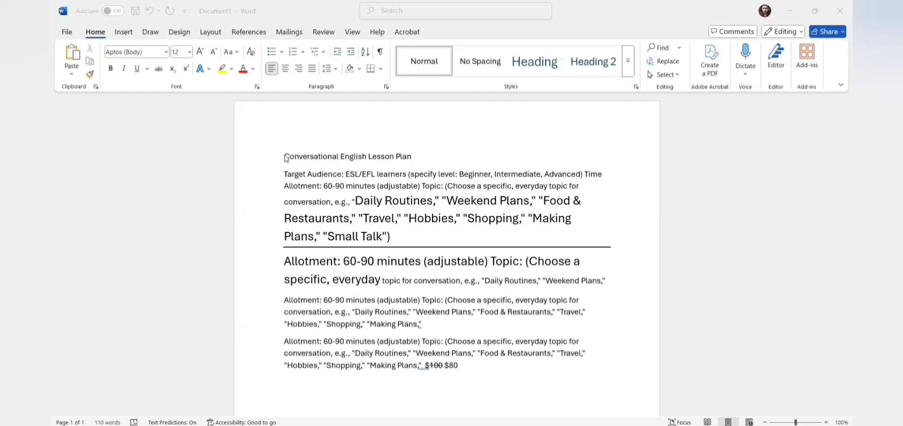
# Step: Cut the text from Audience through Daily Routines and paste it back in place
pyautogui.click(412, 157)
pyautogui.moveTo(308, 175); pyautogui.dragTo(441, 204)
pyautogui.hotkey('ctrl', 'c')
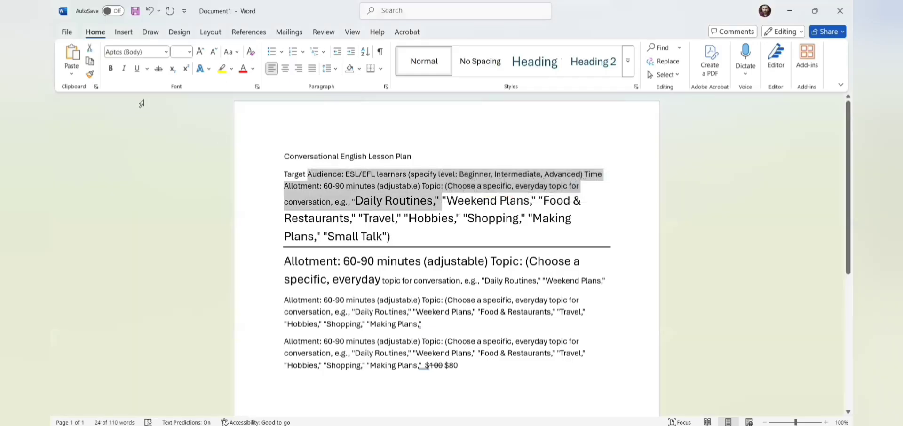
pyautogui.click(90, 50)
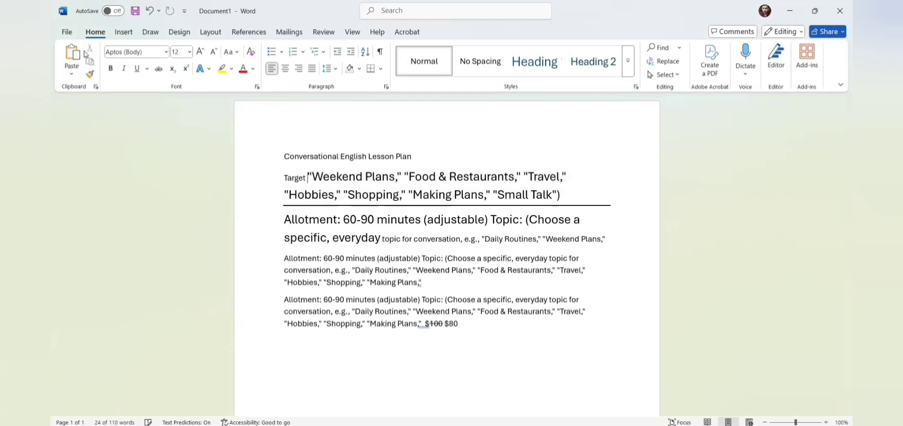
pyautogui.click(72, 56)
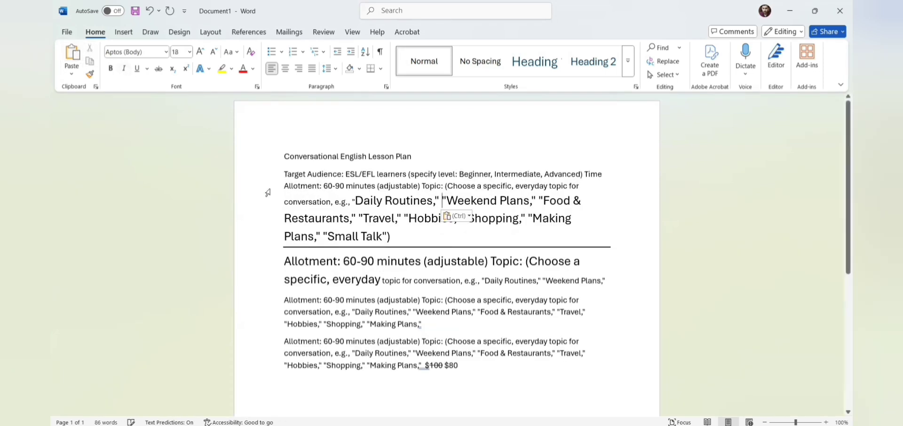
# Step: Copy the text from Restaurants to adjustable and paste it on a new line at the end
pyautogui.moveTo(284, 218); pyautogui.dragTo(492, 260)
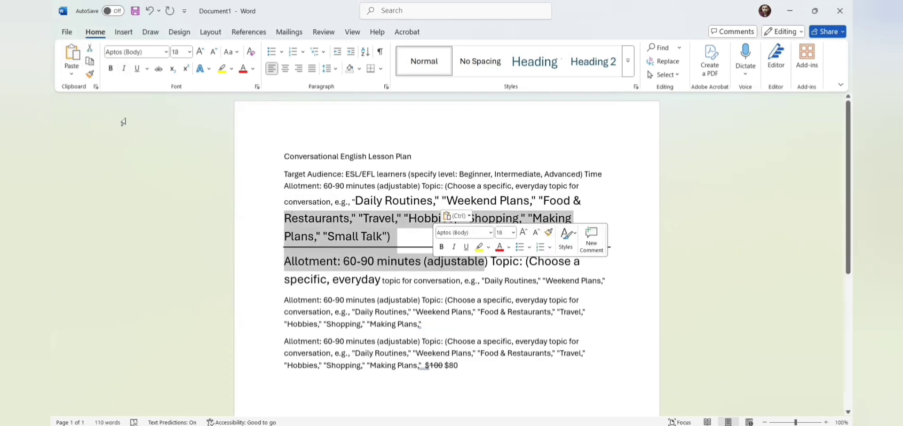
pyautogui.click(90, 64)
pyautogui.scroll(-3, 841, 277)
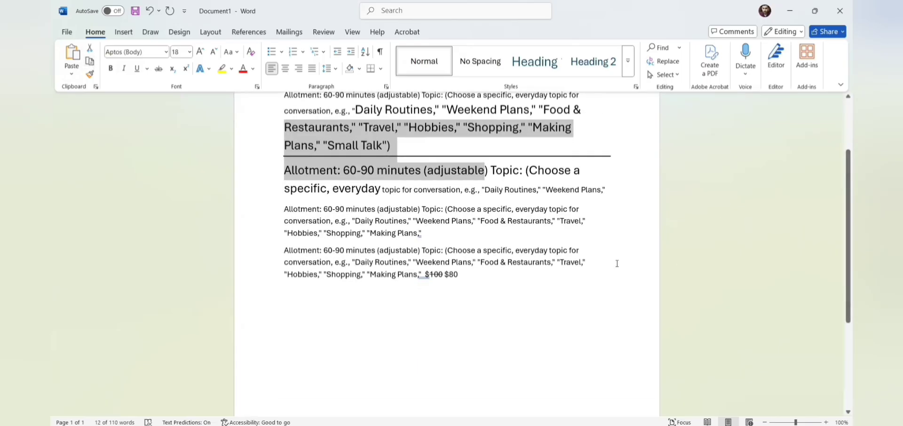
pyautogui.click(480, 269)
pyautogui.press('Return')
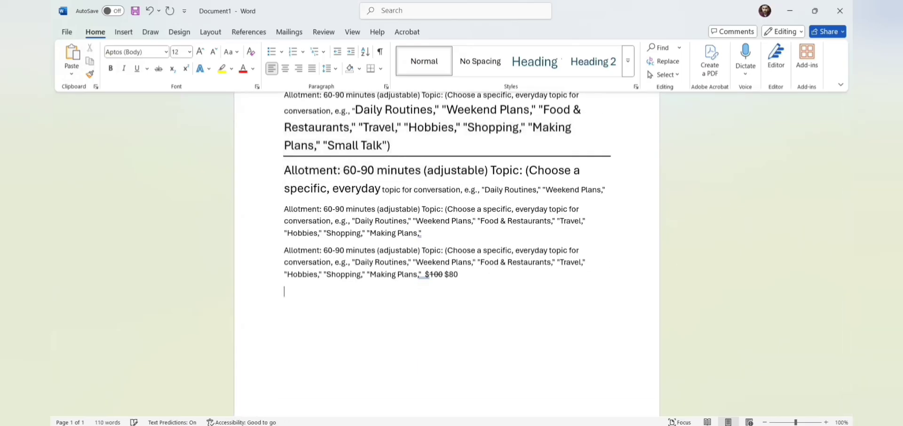
pyautogui.click(74, 54)
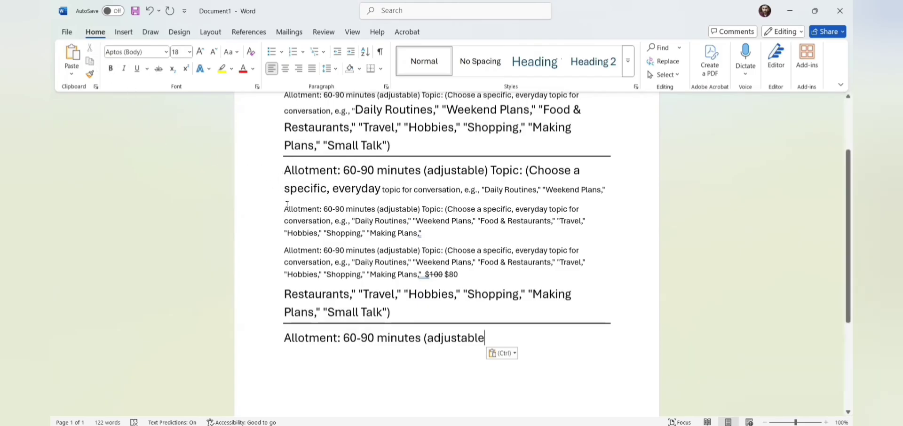
# Step: Select the third paragraph, then undo the recent paste and edits with Ctrl+Z
pyautogui.moveTo(284, 207); pyautogui.dragTo(418, 234)
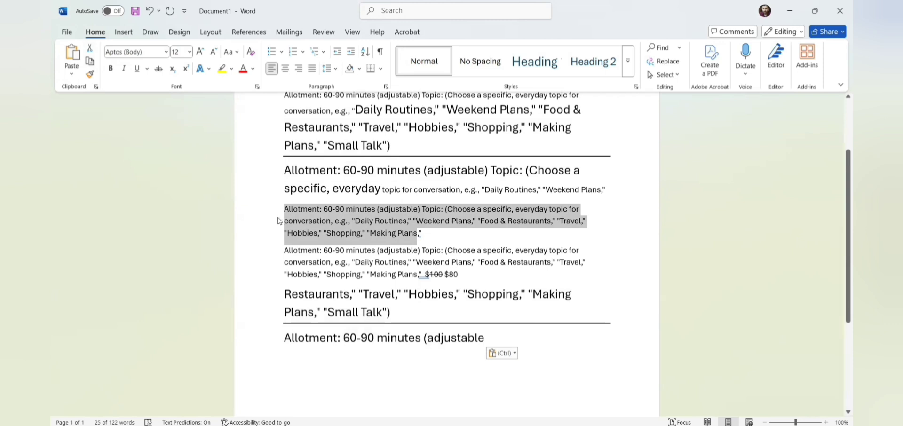
pyautogui.click(279, 222)
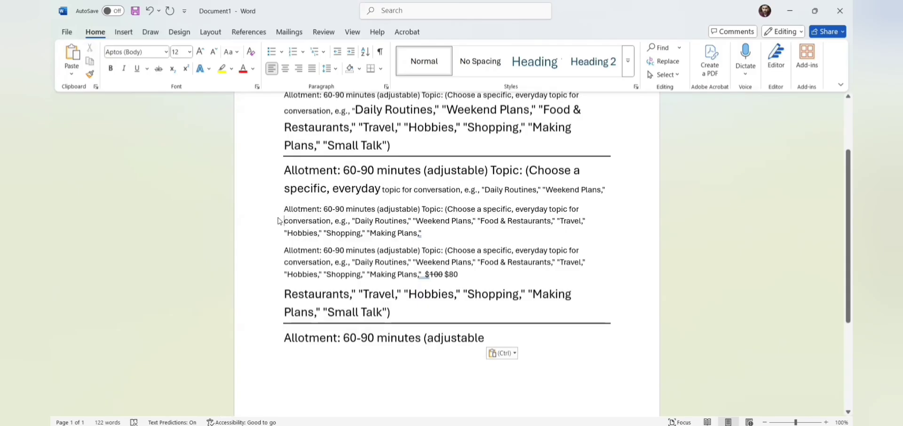
pyautogui.hotkey('ctrl', 'z')
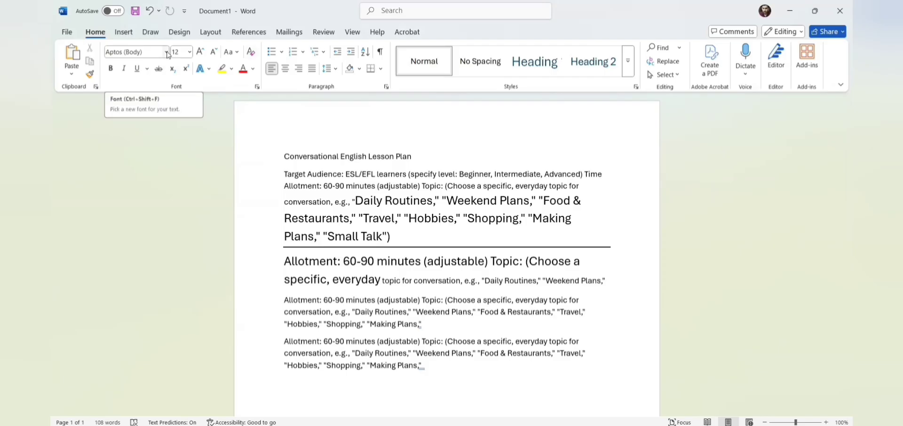
# Step: Choose the Aharoni font, step the size up to 20, then back down to 16 pt
pyautogui.click(167, 53)
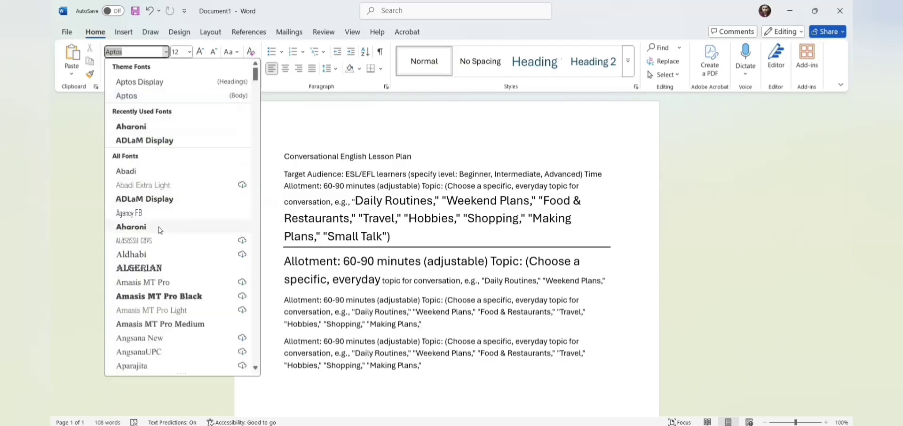
pyautogui.click(160, 230)
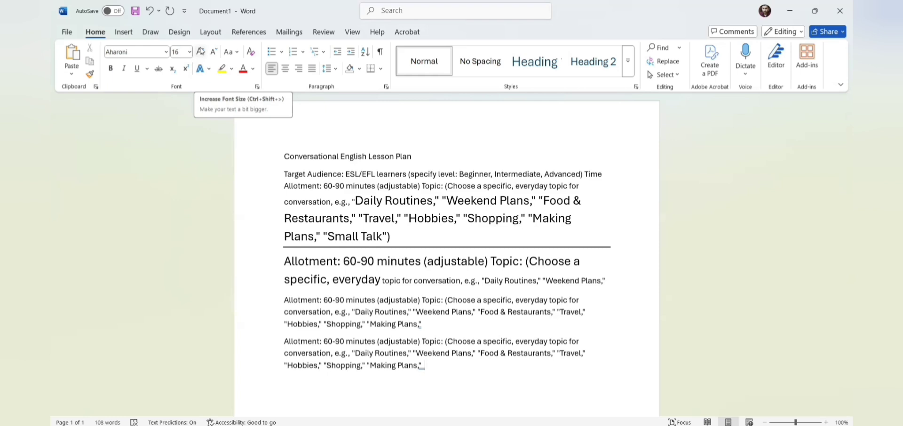
pyautogui.click(202, 52)
pyautogui.click(203, 53)
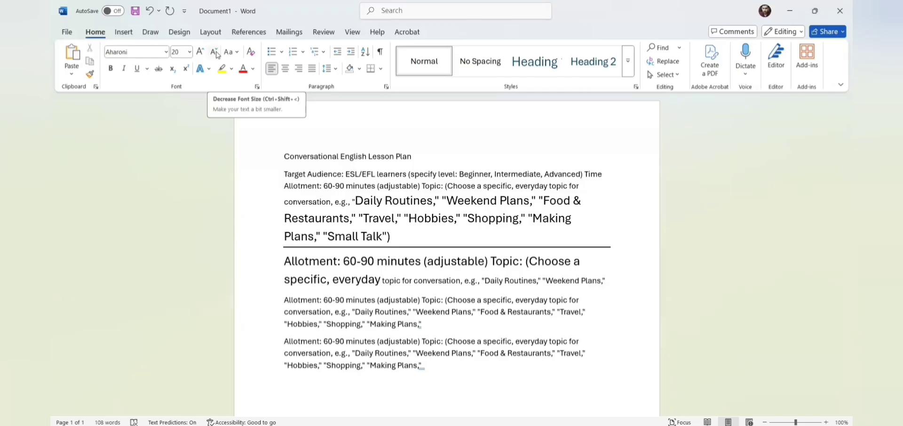
pyautogui.click(216, 55)
pyautogui.click(216, 55)
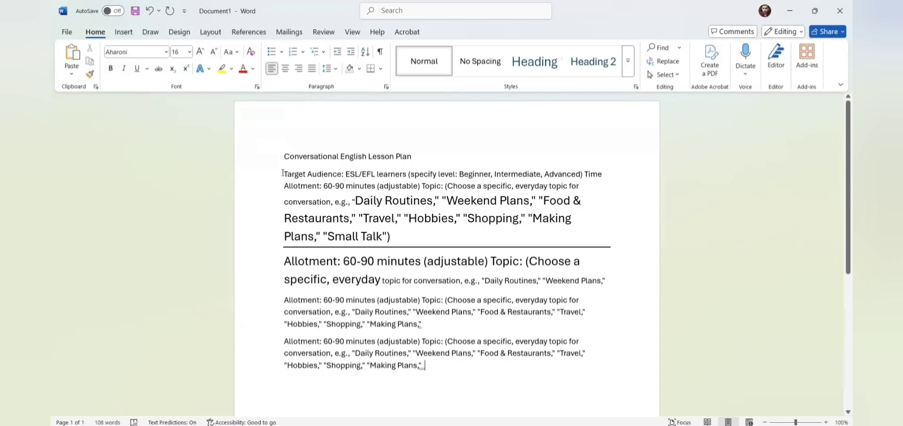
# Step: Make the label 'Target Audience' bold
pyautogui.moveTo(283, 173); pyautogui.dragTo(342, 174)
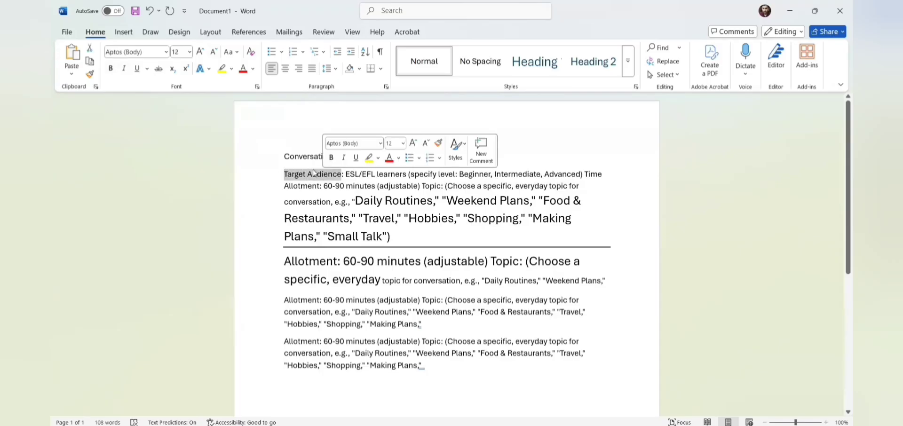
pyautogui.click(111, 69)
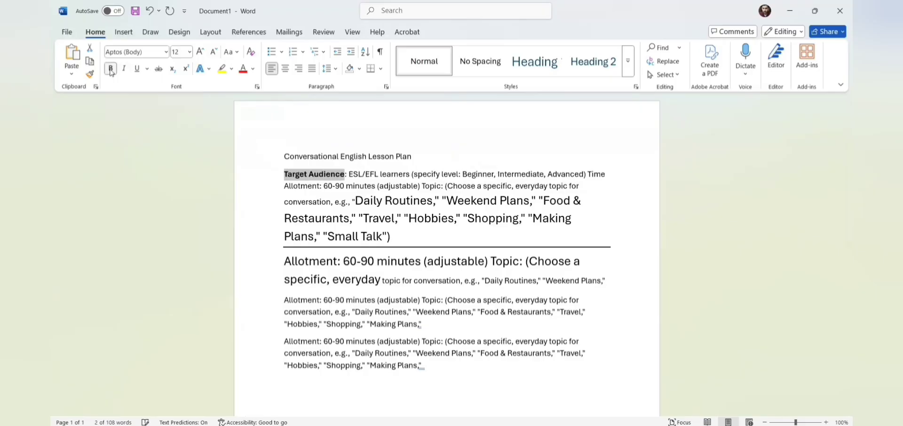
pyautogui.click(284, 179)
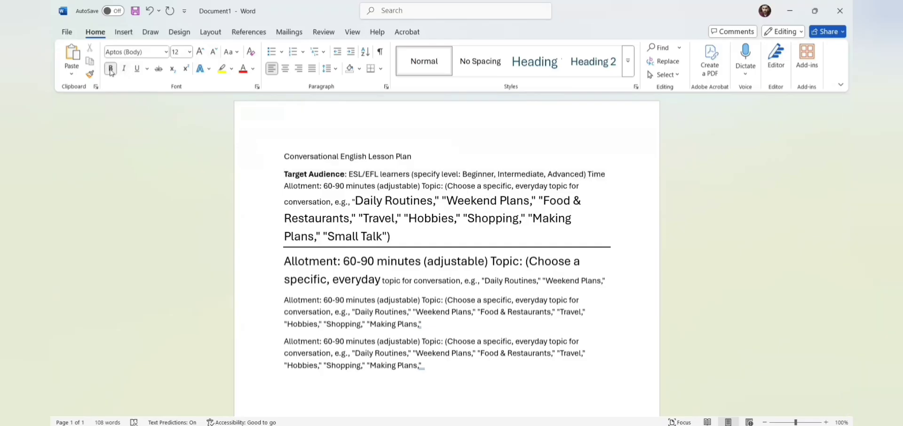
# Step: Turn bold off and type 'Italicize' on a new line at the end
pyautogui.click(111, 71)
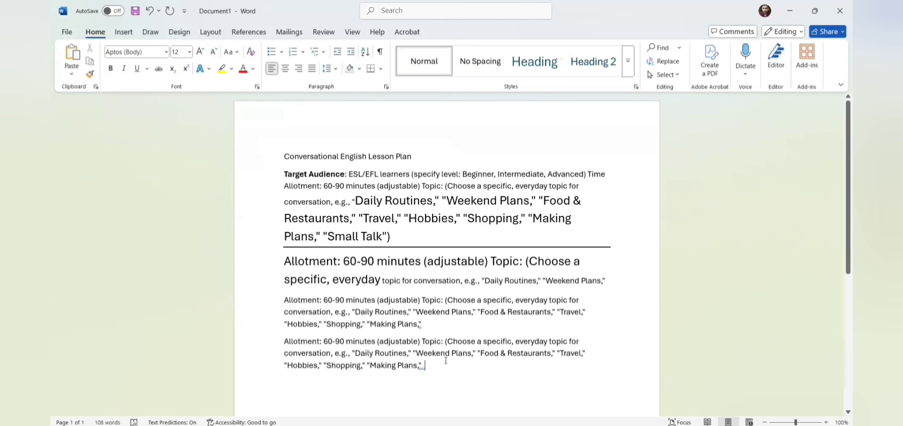
pyautogui.press('Return')
pyautogui.write('It')
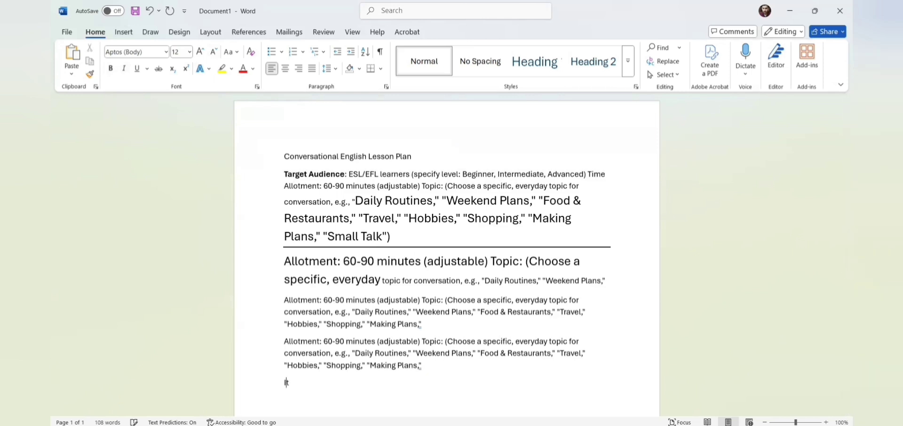
pyautogui.write('alicize')
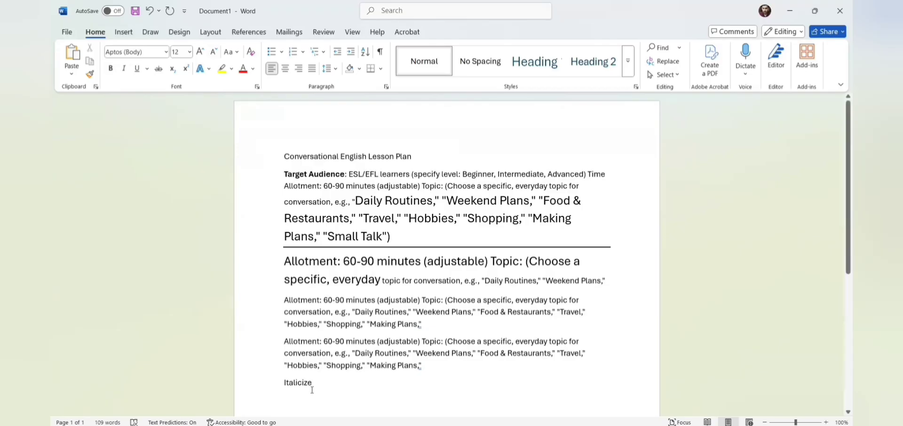
# Step: Select 'Italicize' and give it a single-line underline
pyautogui.moveTo(314, 384); pyautogui.dragTo(272, 375)
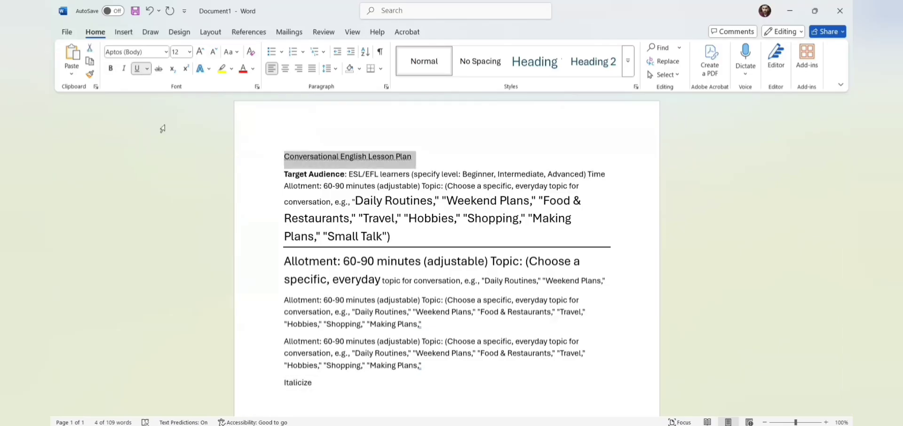
pyautogui.click(313, 382)
pyautogui.moveTo(312, 382); pyautogui.dragTo(282, 383)
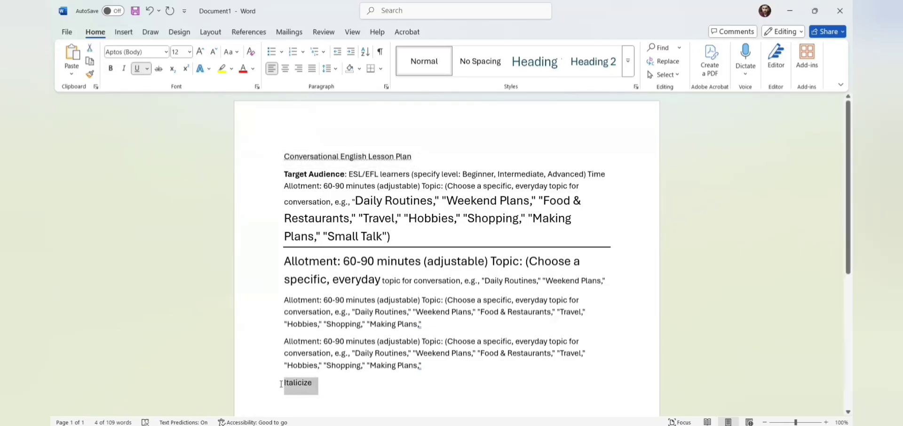
pyautogui.click(148, 70)
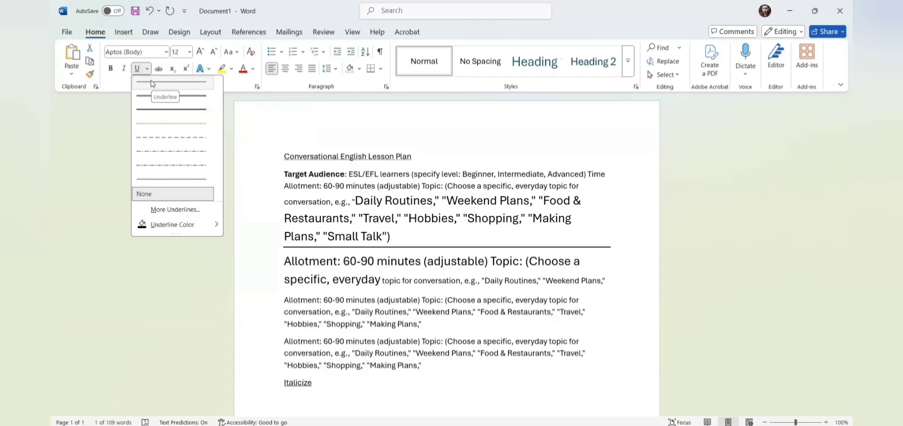
pyautogui.click(152, 83)
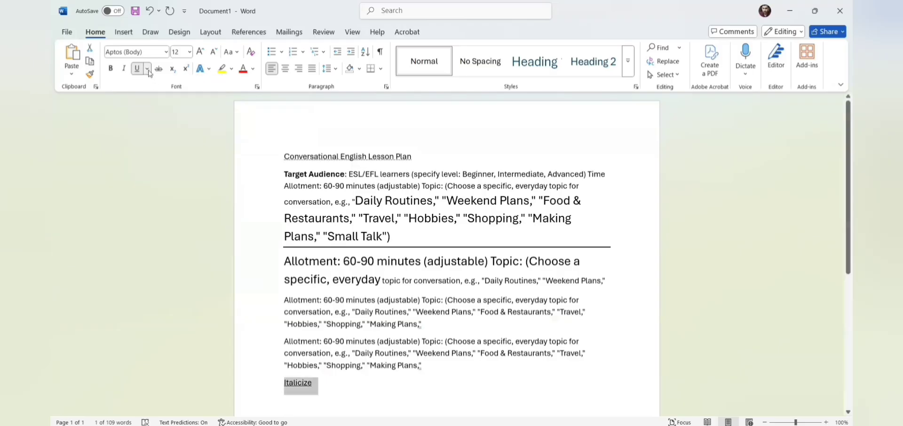
# Step: Try several other underline styles on Italicize, then toggle strikethrough on and off
pyautogui.click(148, 69)
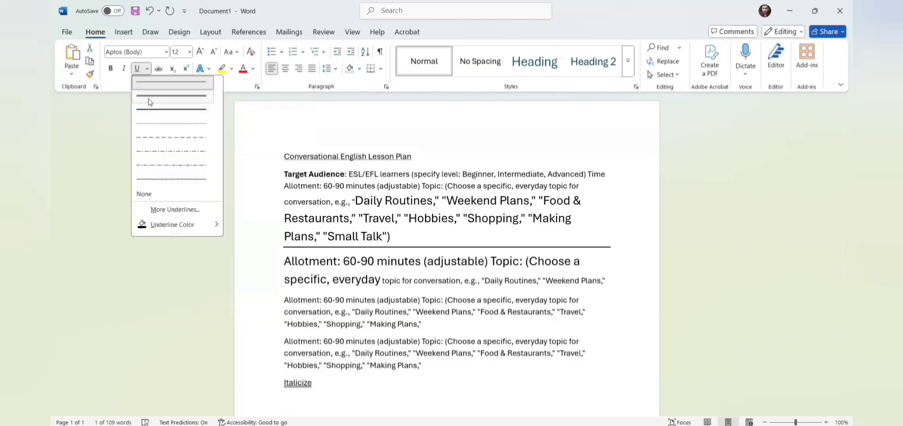
pyautogui.click(148, 70)
pyautogui.click(149, 70)
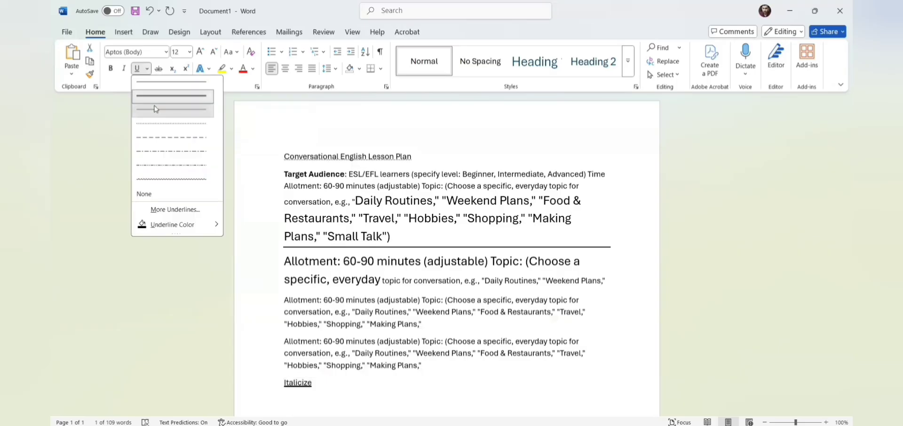
pyautogui.click(156, 109)
pyautogui.click(148, 70)
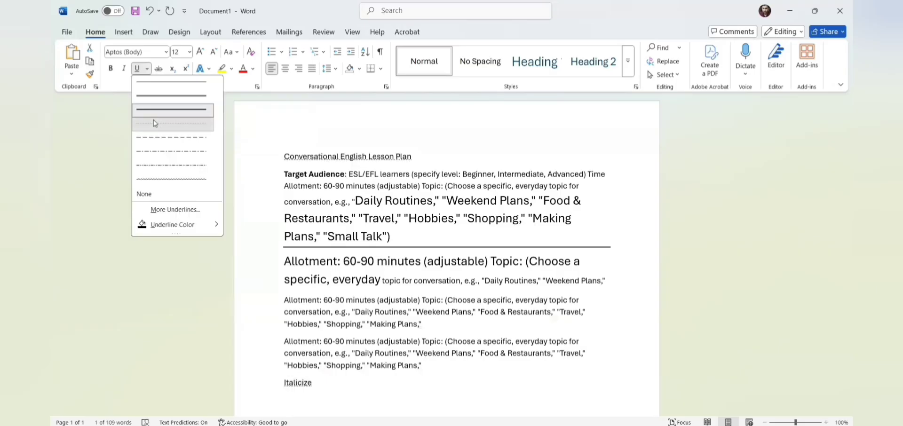
pyautogui.click(154, 120)
pyautogui.click(148, 70)
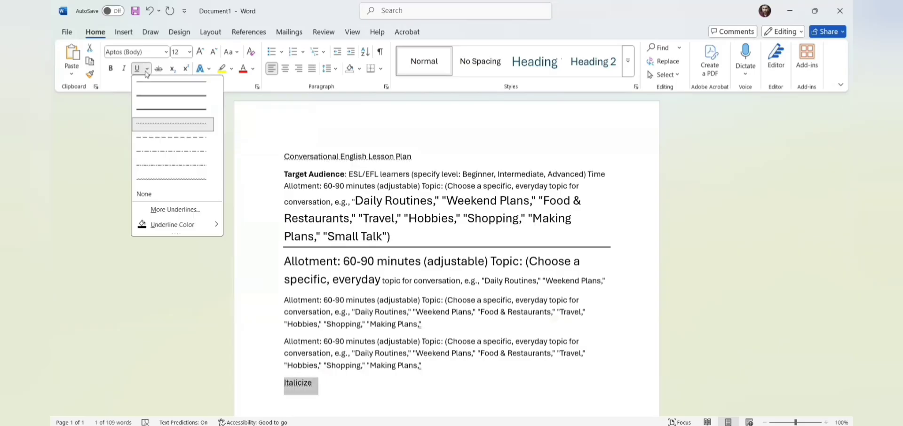
pyautogui.click(219, 190)
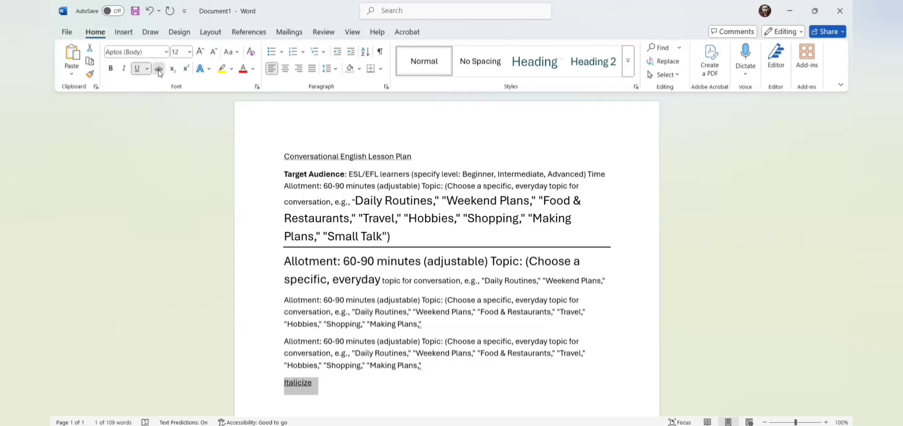
pyautogui.click(159, 70)
pyautogui.click(160, 71)
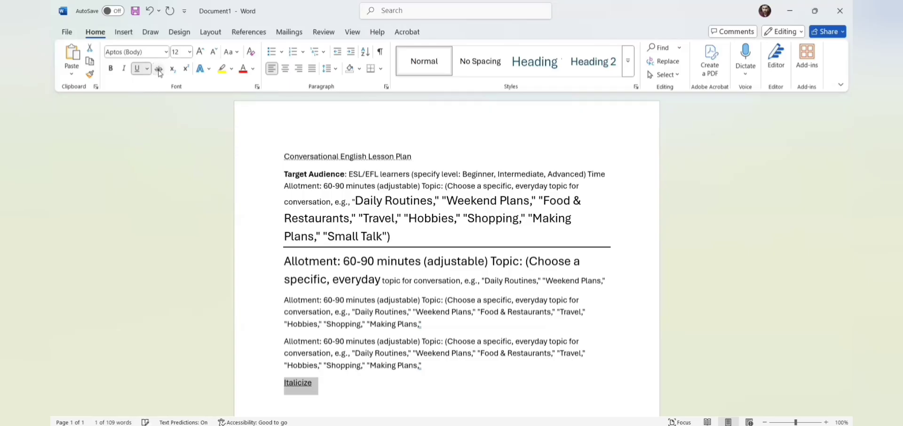
# Step: Type '$100 $80' after the last 'Making Plans,' and strike through the $100
pyautogui.click(446, 365)
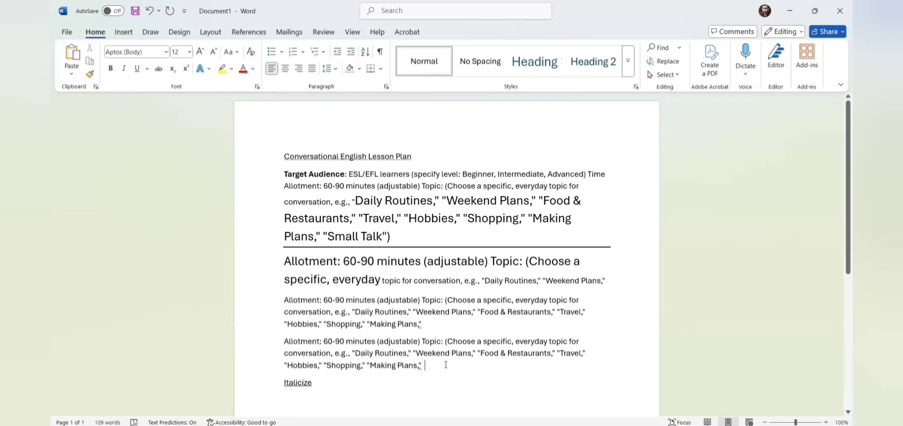
pyautogui.write('$100')
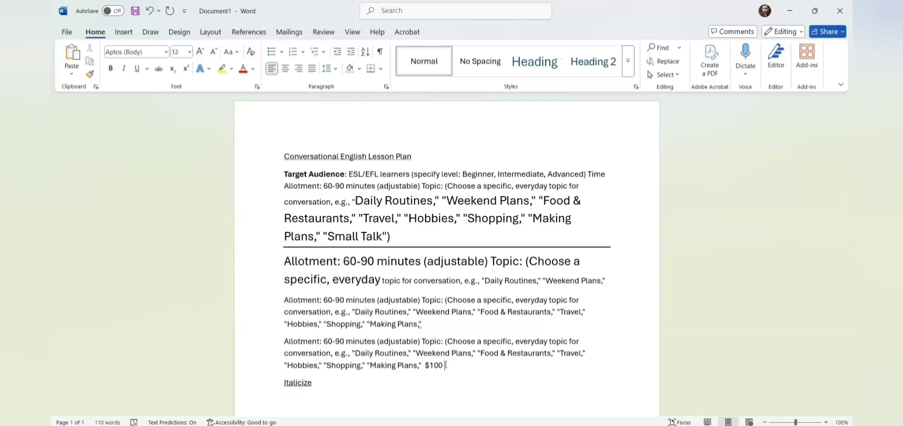
pyautogui.write(' $80')
pyautogui.click(445, 366)
pyautogui.hotkey('shift', 'Left')
pyautogui.hotkey('shift', 'Left')
pyautogui.hotkey('shift', 'Left')
pyautogui.hotkey('shift', 'Left')
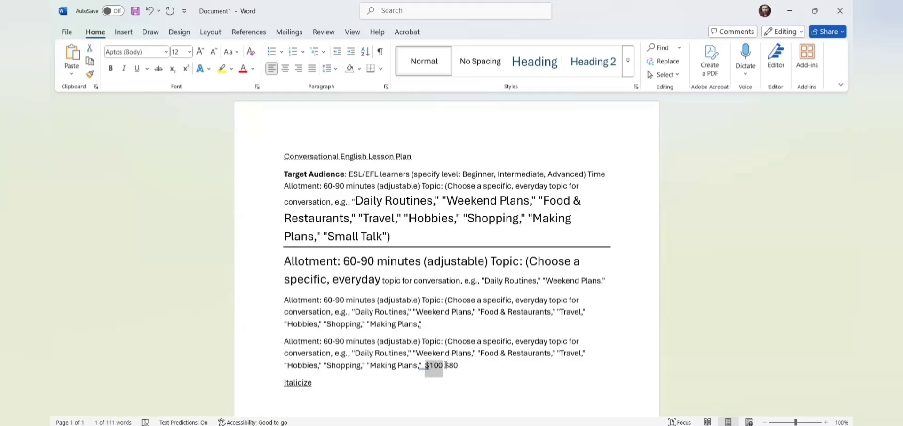
pyautogui.click(159, 69)
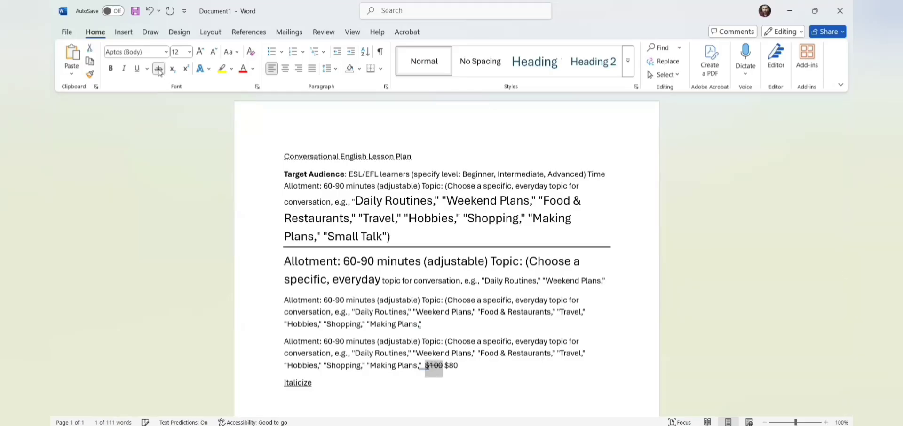
pyautogui.click(462, 389)
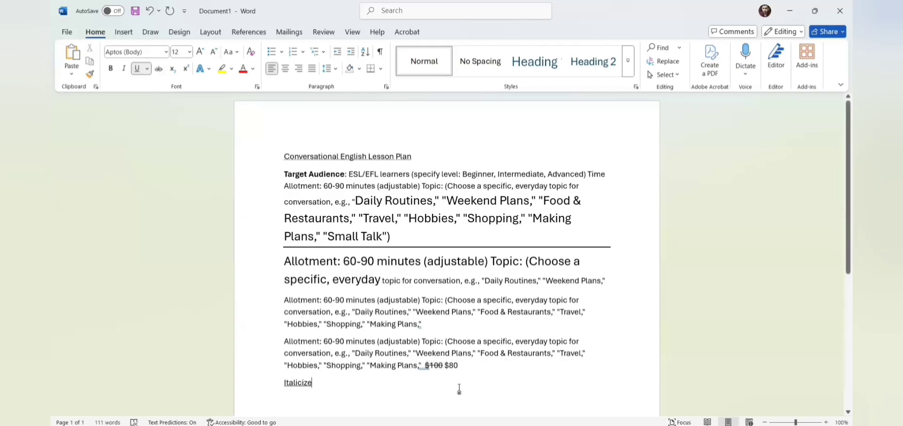
# Step: On a new line below Italicize, type A and switch on subscript
pyautogui.click(444, 366)
pyautogui.press('Return')
pyautogui.press('Return')
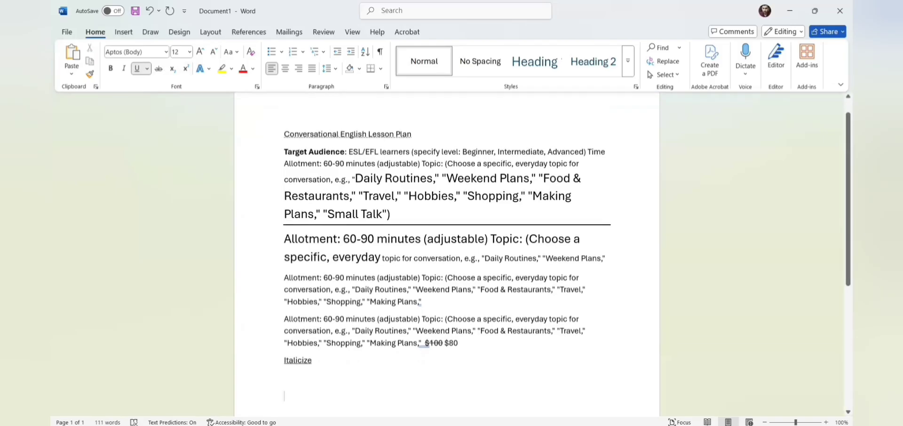
pyautogui.write('A')
pyautogui.click(173, 69)
# Step: Type X² on another new line using superscript for the 2, then select it
pyautogui.click(319, 360)
pyautogui.press('Return')
pyautogui.write('X')
pyautogui.click(185, 69)
pyautogui.write('2')
pyautogui.moveTo(288, 379); pyautogui.dragTo(281, 380)
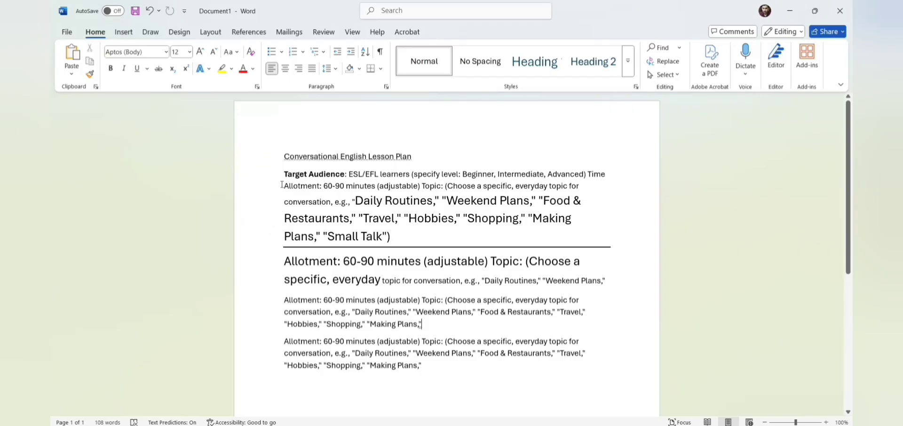
# Step: Apply the Gradient Fill: Plum, Accent color 5; Reflection effect to the Allotment paragraph through 'Small Talk'
pyautogui.moveTo(283, 185); pyautogui.dragTo(395, 244)
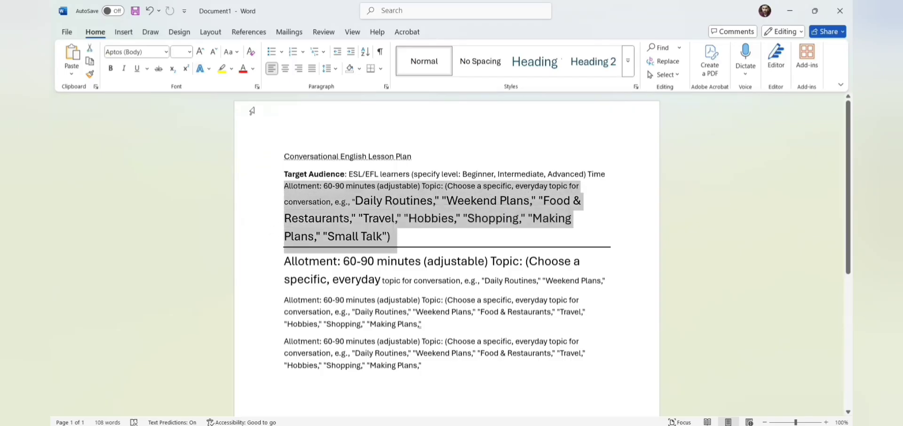
pyautogui.click(209, 71)
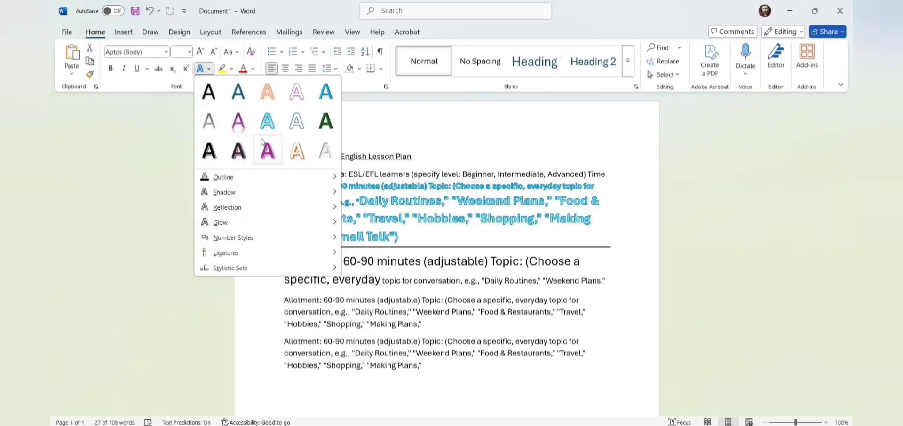
pyautogui.click(238, 121)
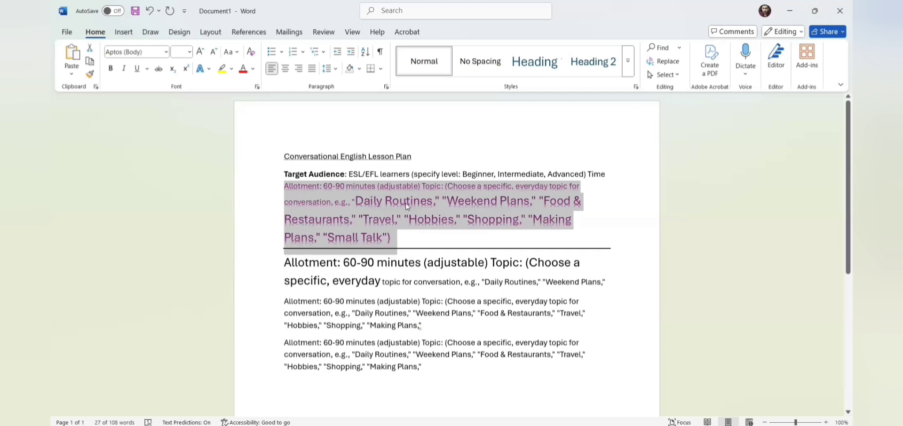
pyautogui.click(209, 69)
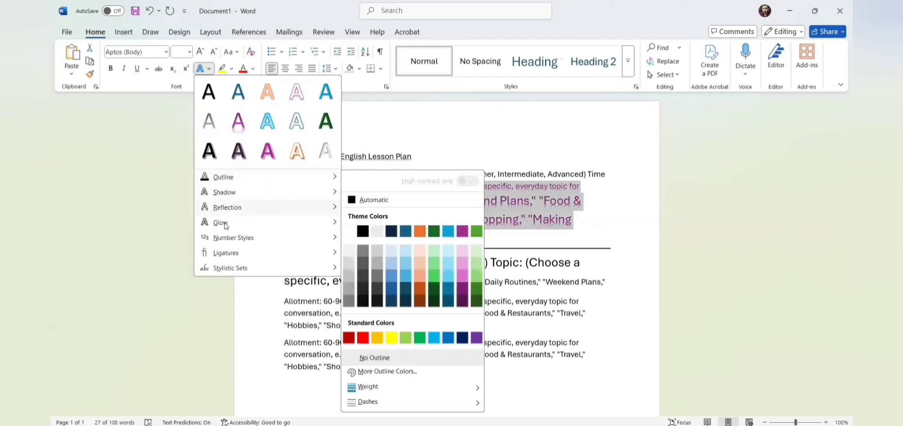
pyautogui.moveTo(225, 223)
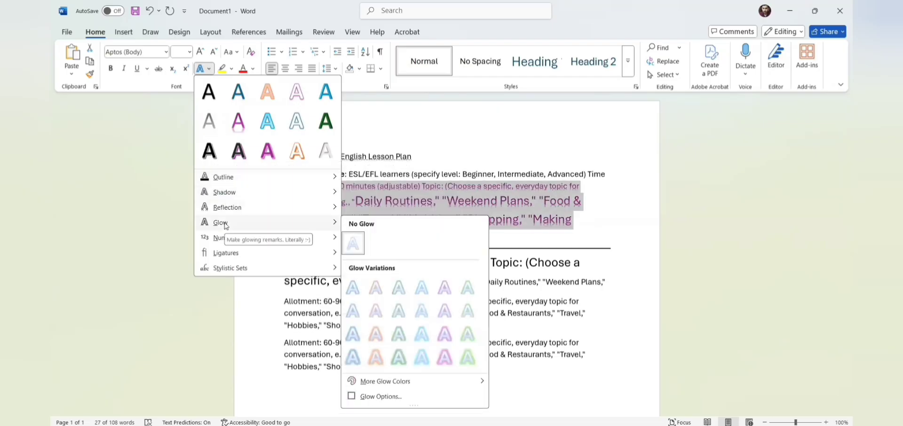
pyautogui.click(430, 164)
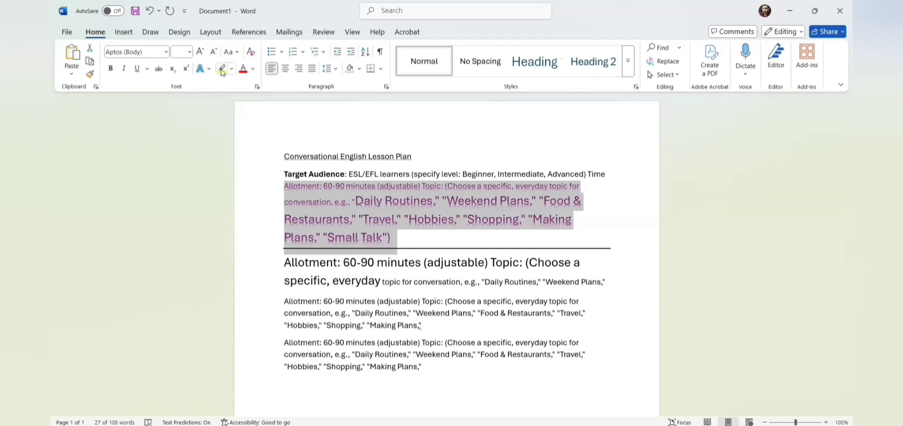
# Step: Highlight the opening Allotment text through 'Weekend' and 'Allotment: 60-90 minutes' in yellow
pyautogui.click(285, 187)
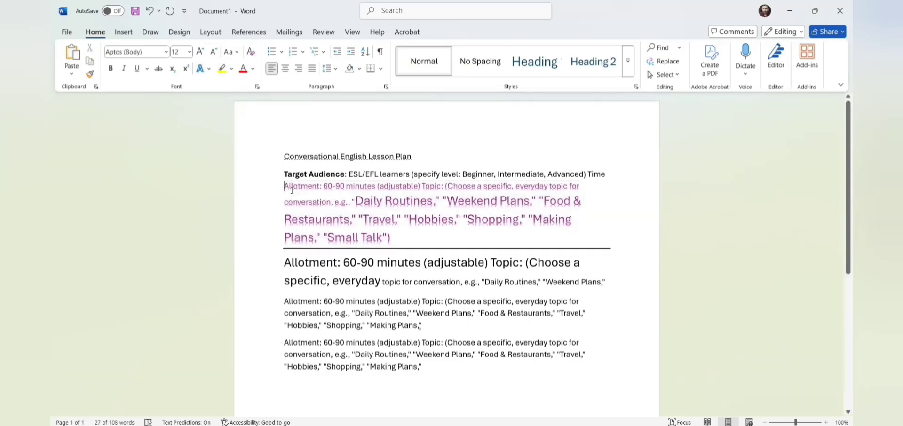
pyautogui.moveTo(285, 188); pyautogui.dragTo(498, 203)
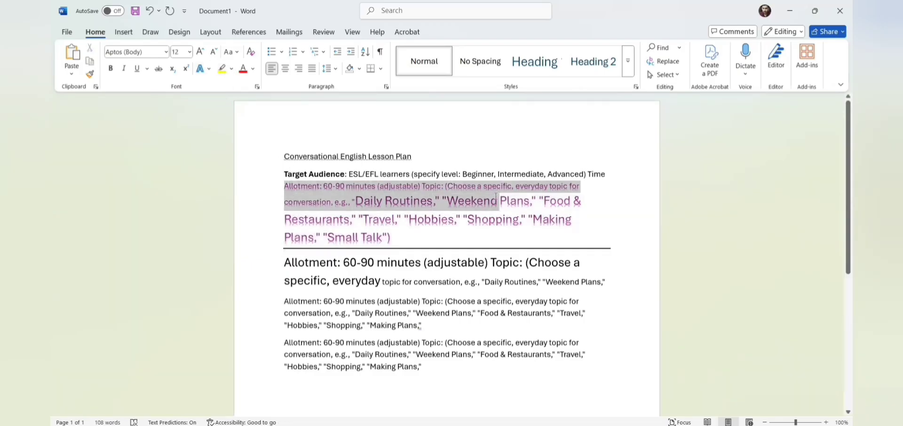
pyautogui.click(223, 69)
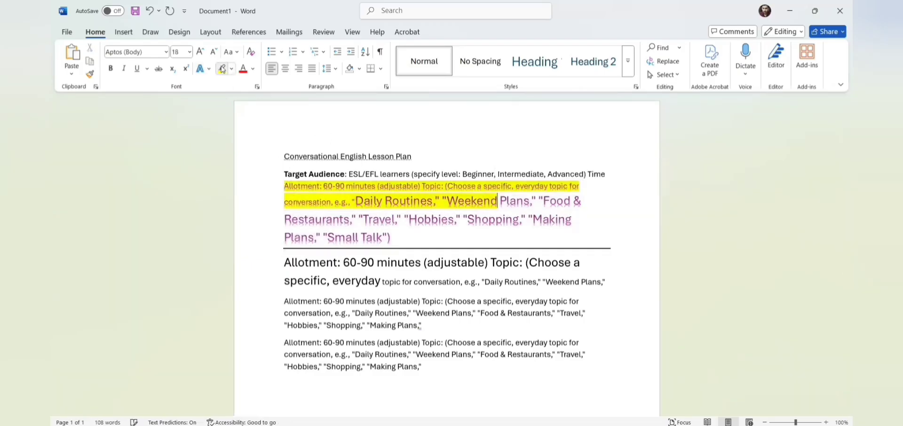
pyautogui.click(254, 71)
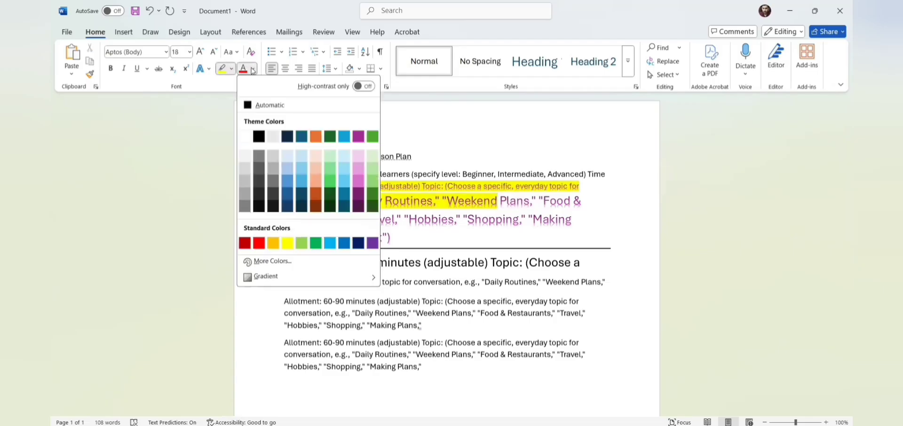
pyautogui.click(495, 121)
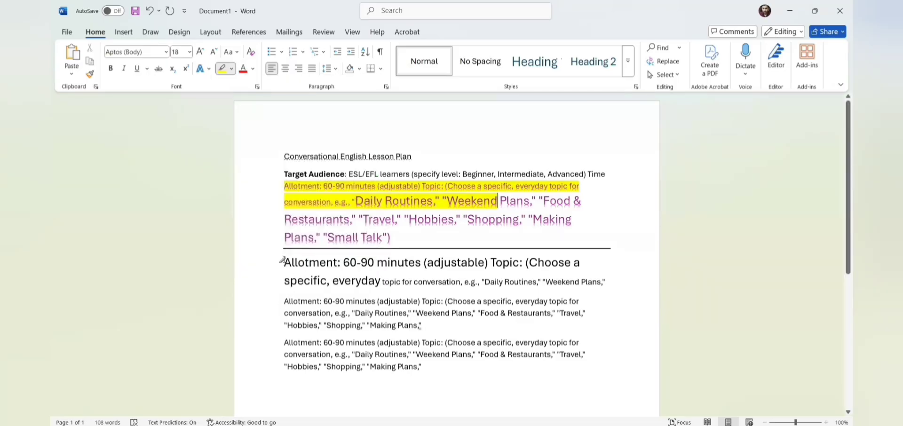
pyautogui.moveTo(284, 262); pyautogui.dragTo(423, 264)
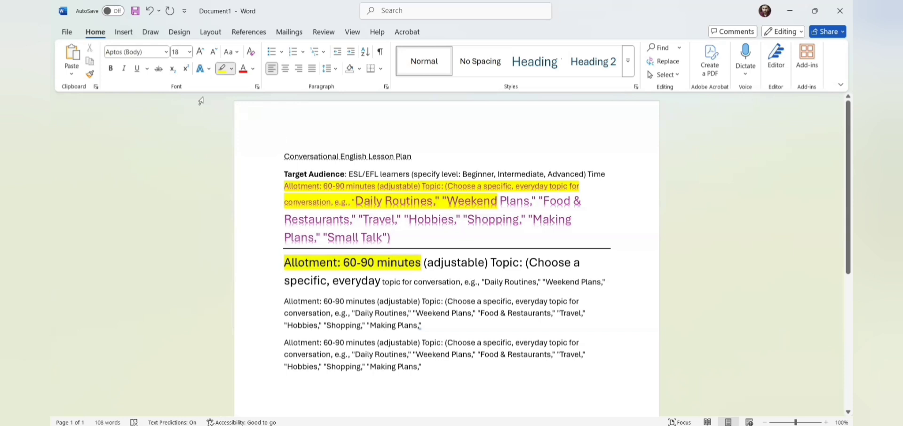
pyautogui.click(150, 11)
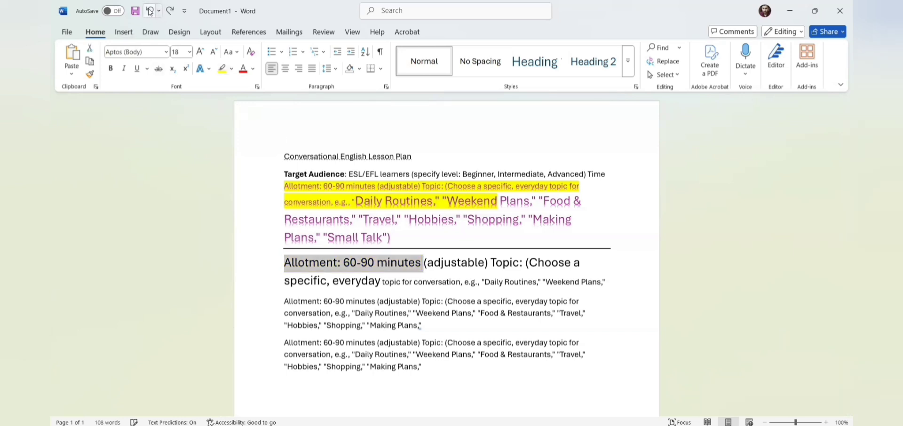
pyautogui.click(222, 68)
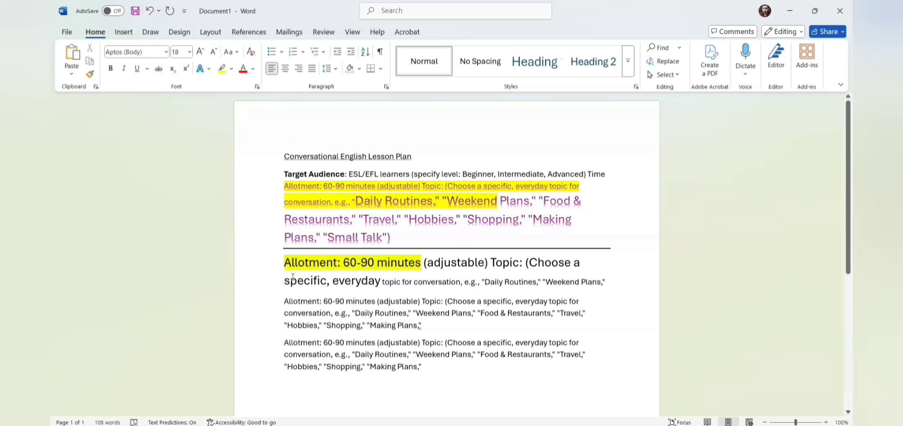
# Step: Make the words 'specific, everyday topic' red
pyautogui.moveTo(296, 282); pyautogui.dragTo(402, 283)
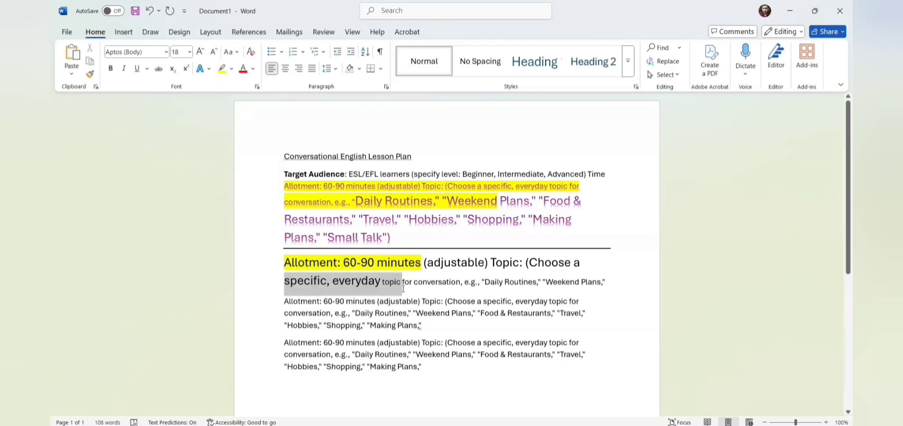
pyautogui.click(253, 70)
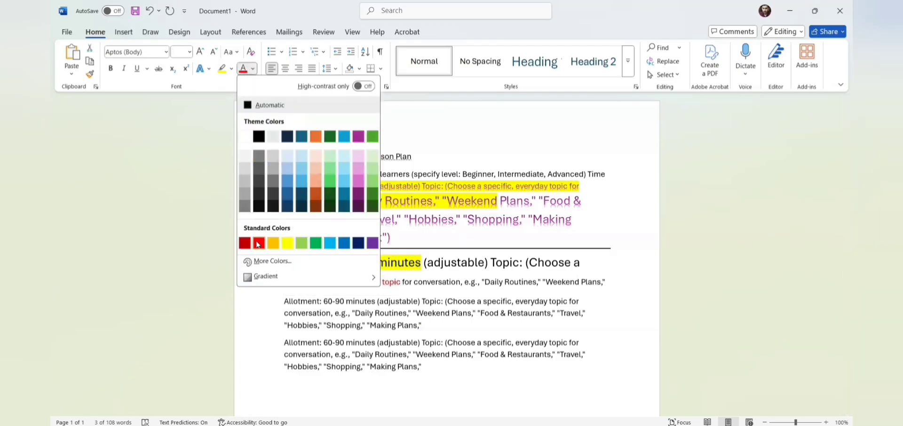
pyautogui.click(257, 244)
pyautogui.click(257, 244)
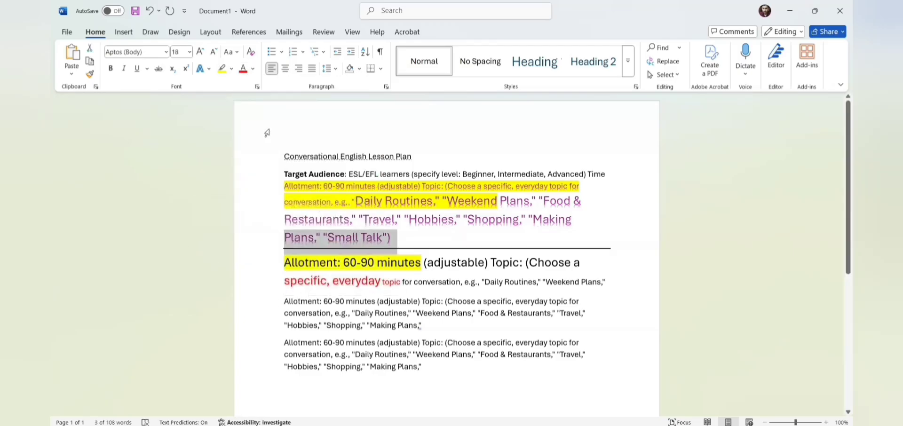
pyautogui.click(238, 54)
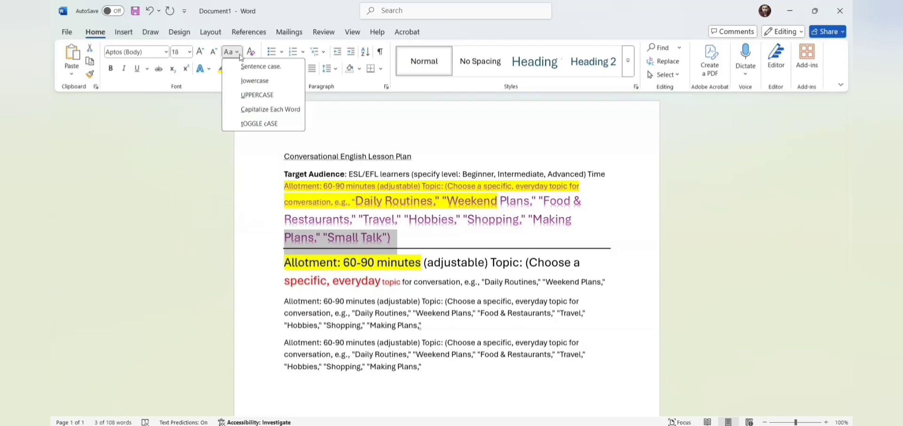
pyautogui.click(257, 124)
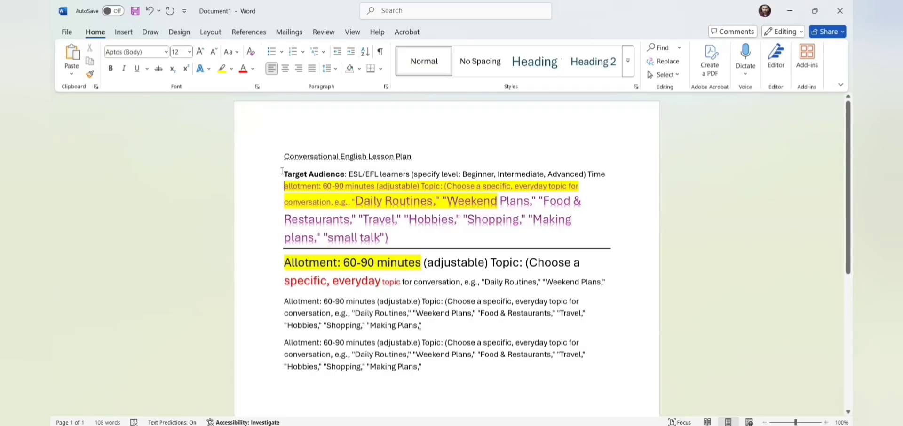
pyautogui.click(231, 52)
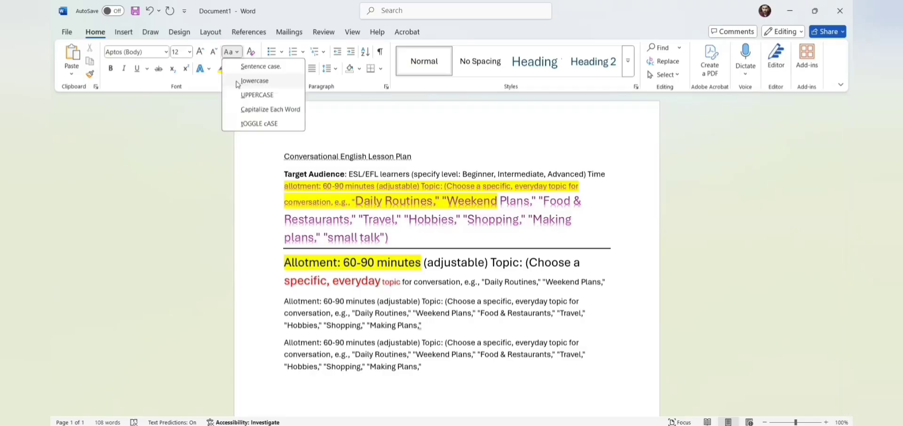
pyautogui.click(254, 81)
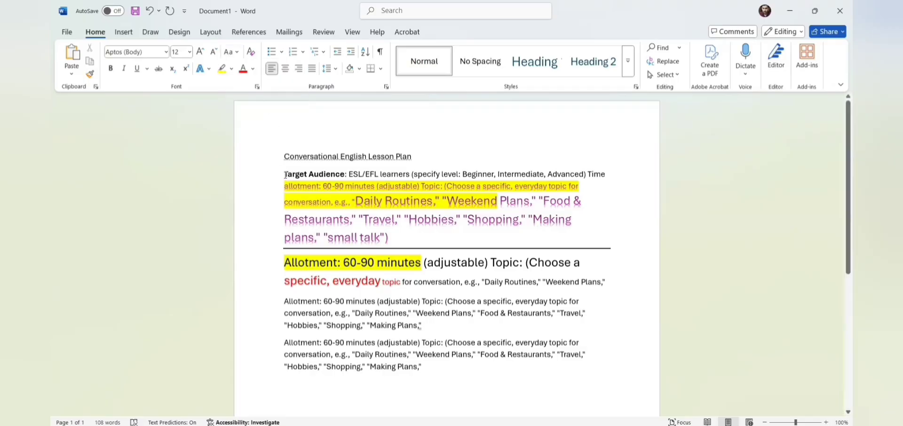
pyautogui.moveTo(286, 175); pyautogui.dragTo(458, 241)
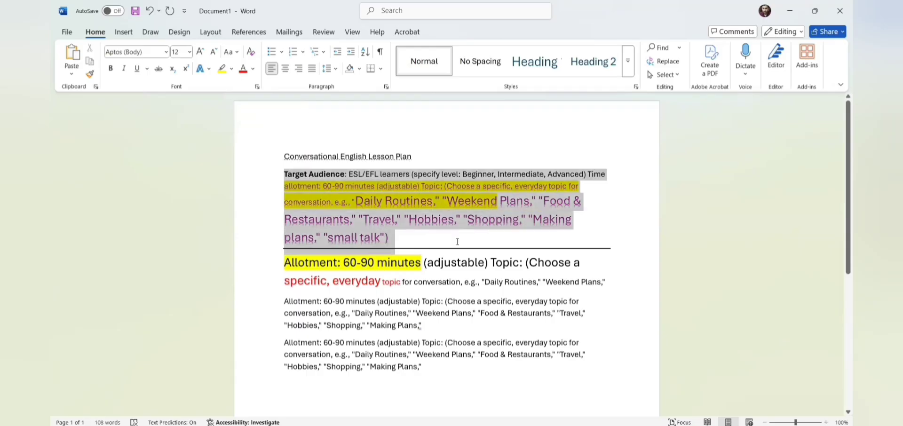
# Step: Change the third Allotment paragraph to lowercase, then UPPERCASE, then Capitalize Each Word
pyautogui.click(282, 298)
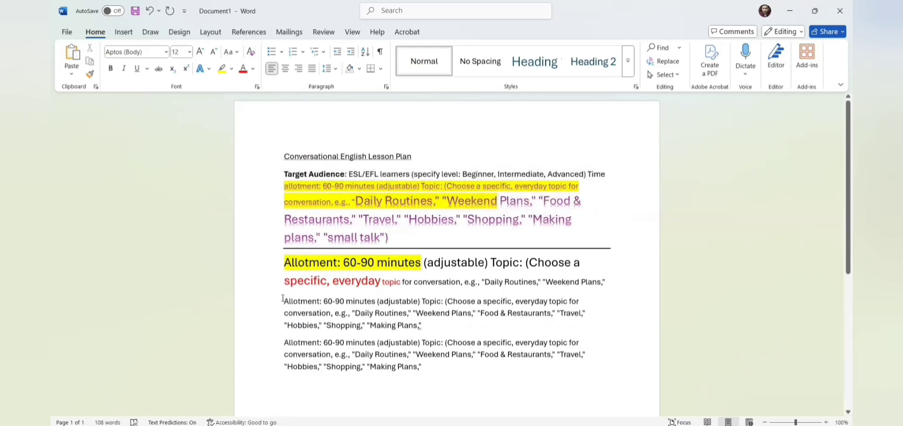
pyautogui.moveTo(283, 298); pyautogui.dragTo(424, 325)
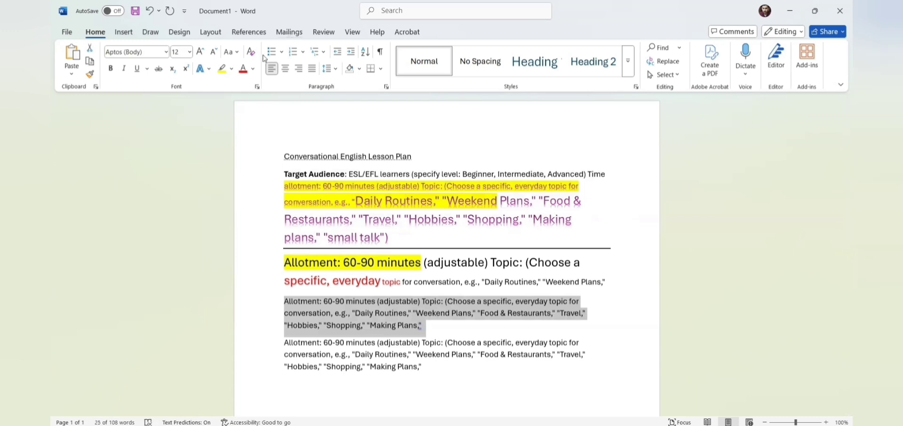
pyautogui.click(229, 51)
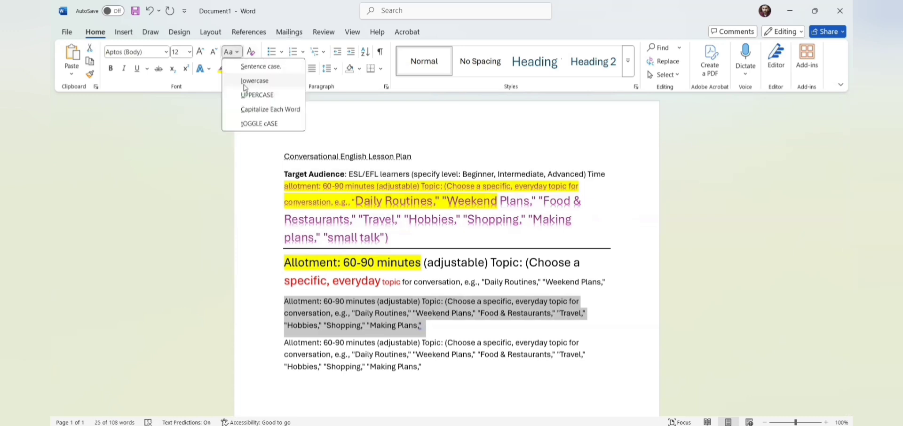
pyautogui.click(245, 84)
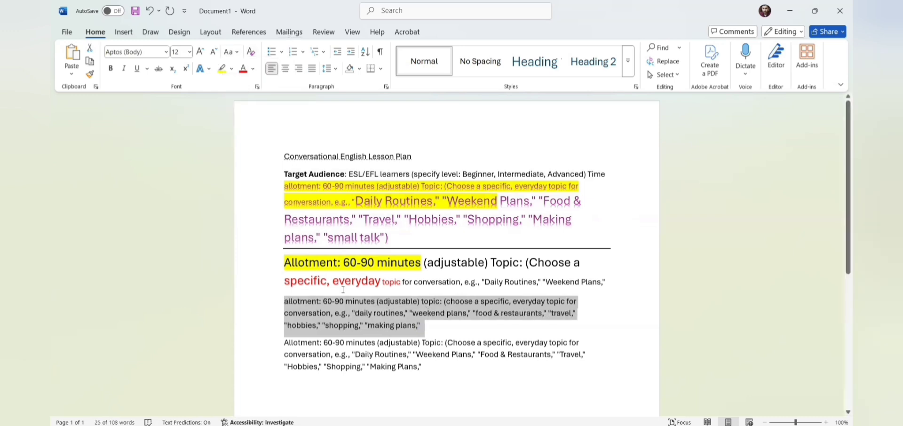
pyautogui.click(237, 53)
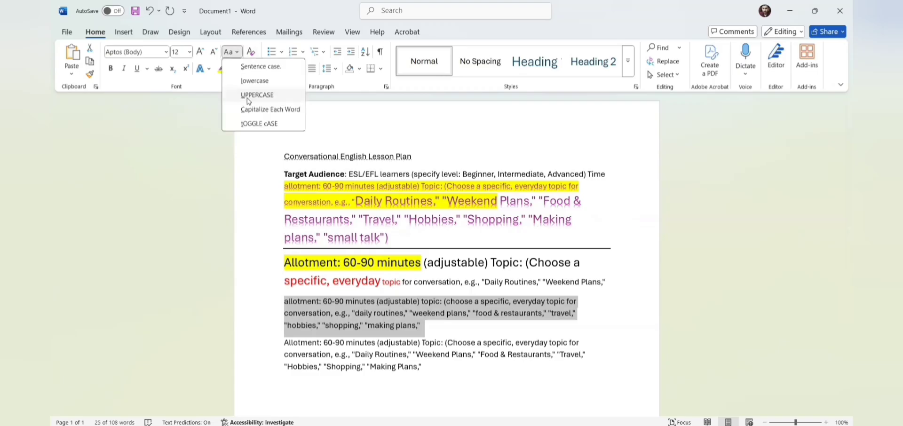
pyautogui.click(249, 96)
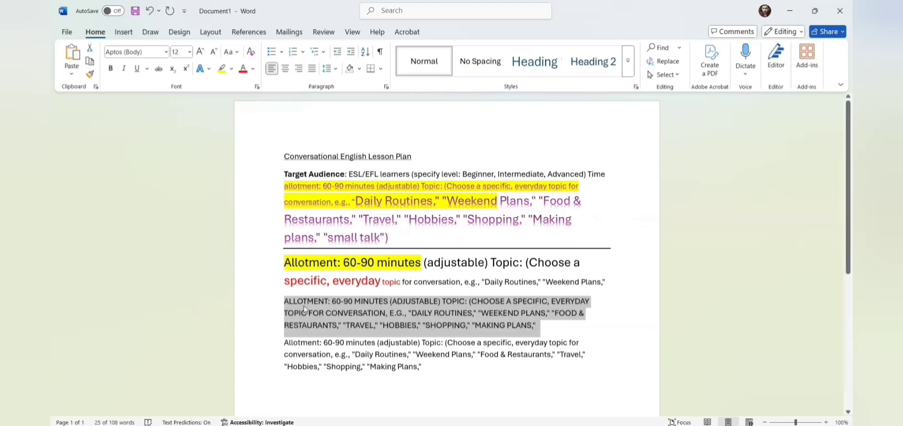
pyautogui.click(232, 52)
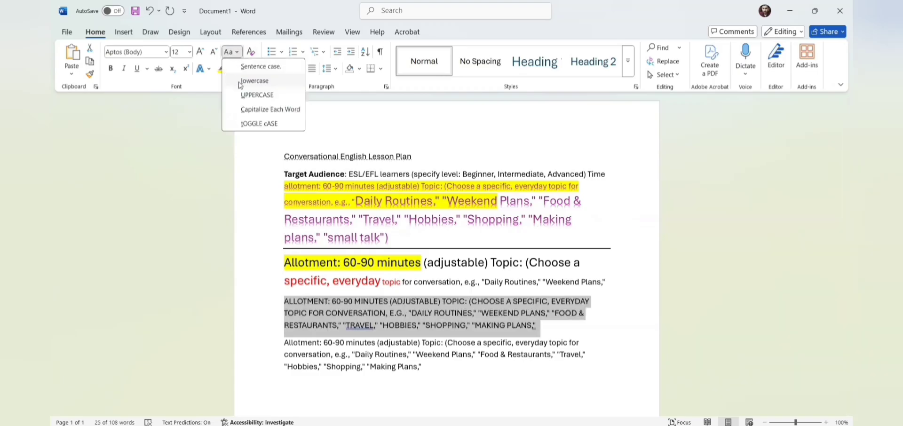
pyautogui.click(253, 111)
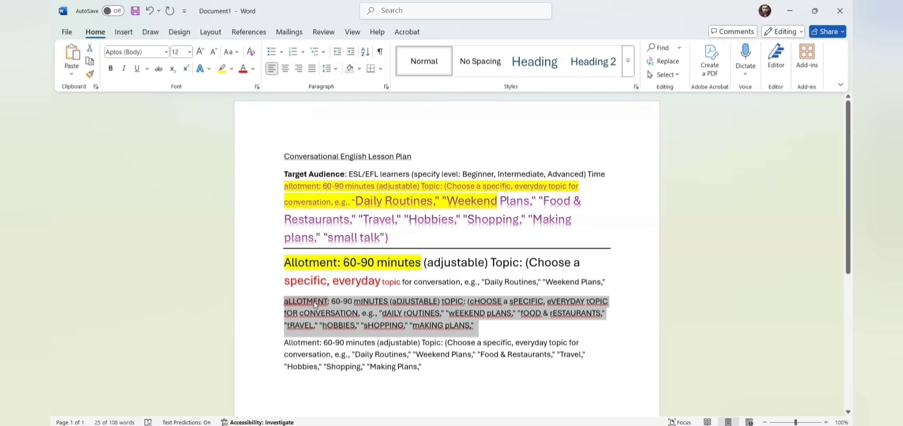
pyautogui.click(240, 54)
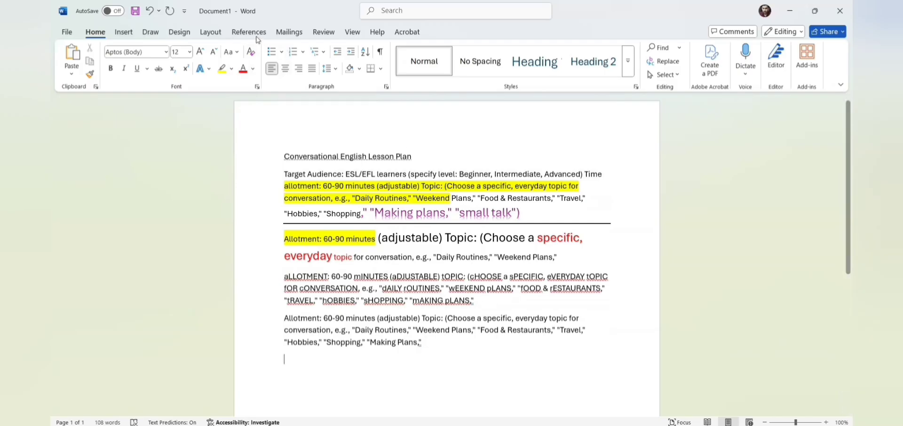
# Step: Start a round-bulleted list at the end and type three short test items
pyautogui.click(281, 53)
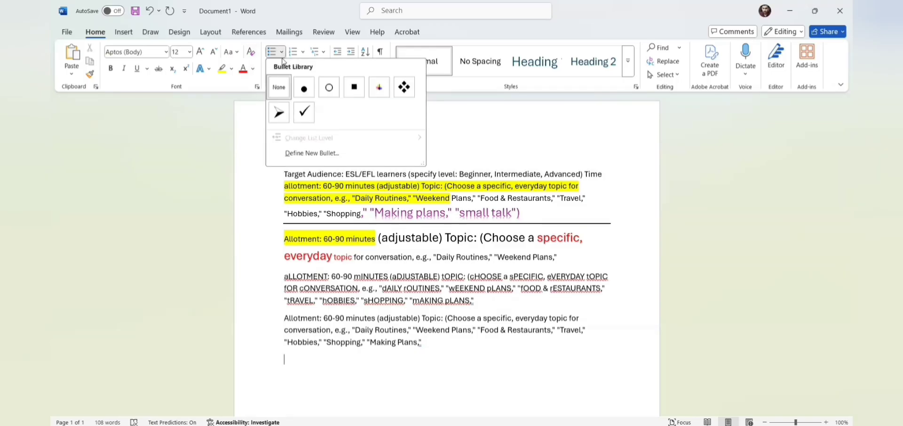
pyautogui.click(305, 94)
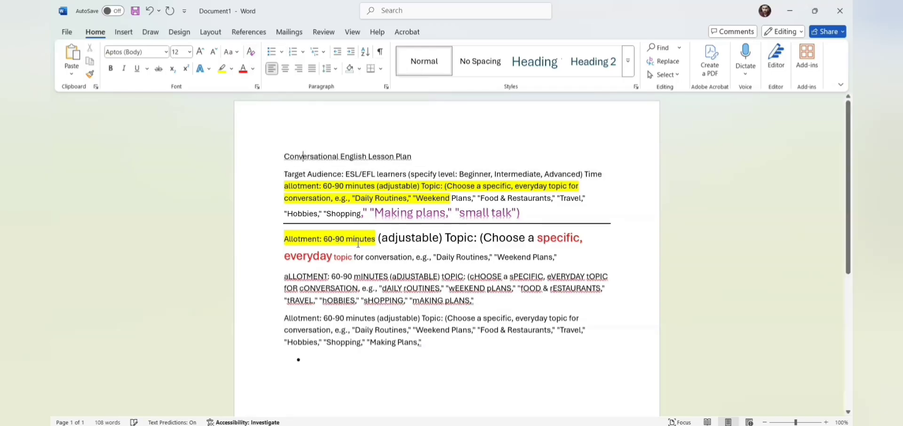
pyautogui.write('fnkjsfnjkn')
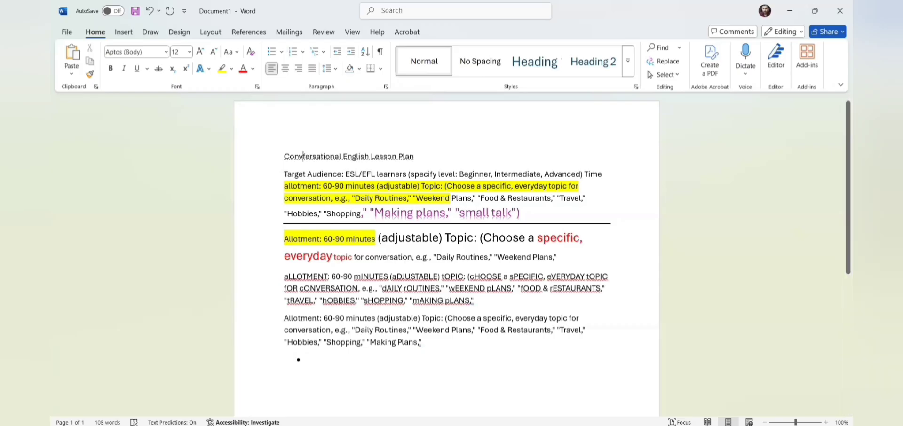
pyautogui.click(351, 360)
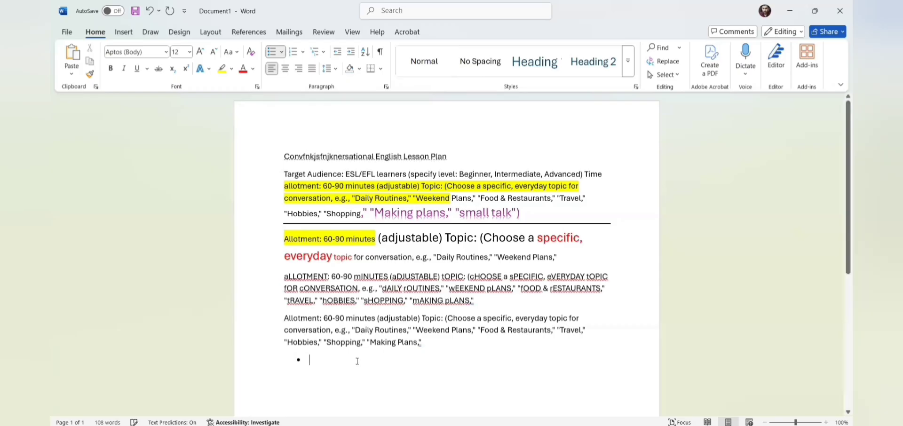
pyautogui.write('fdsnjknfkjnjkgf')
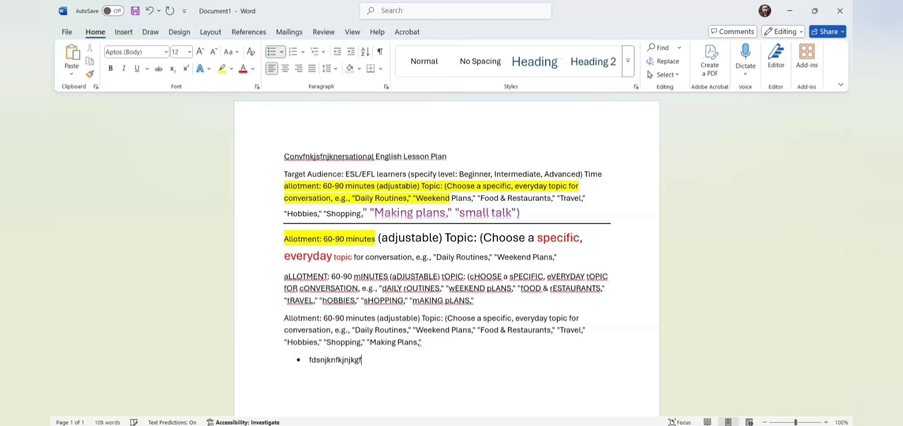
pyautogui.press('Return')
pyautogui.write('nknfklgng')
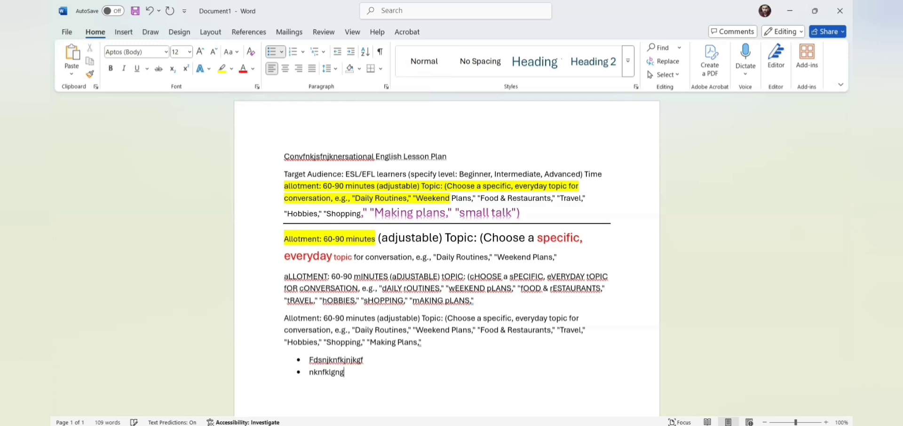
pyautogui.press('Return')
pyautogui.write('vnfkn,')
pyautogui.press('Return')
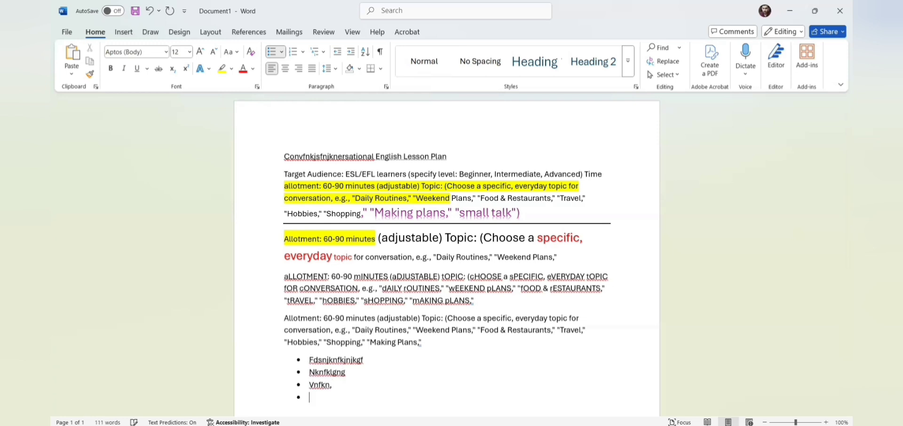
# Step: Change the list's bullets to hollow circles, then to arrows
pyautogui.click(282, 51)
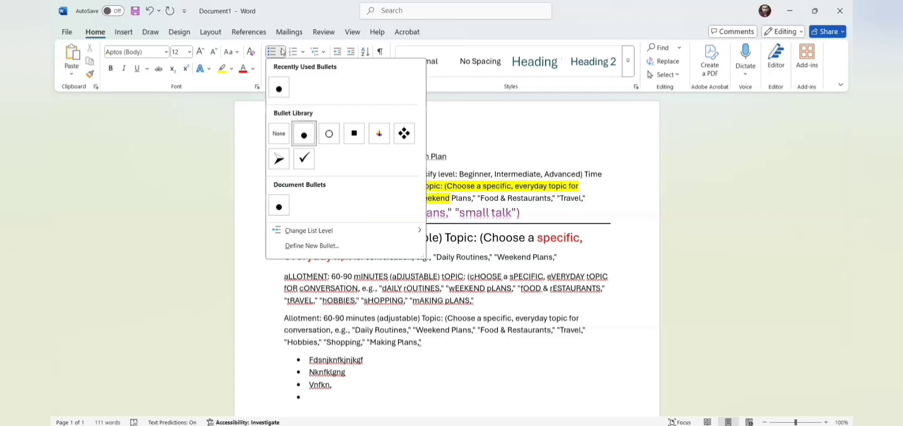
pyautogui.click(331, 133)
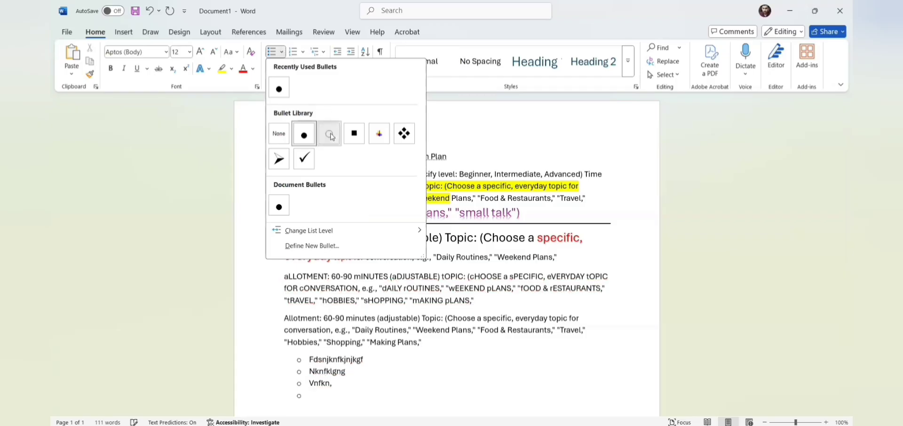
pyautogui.click(282, 53)
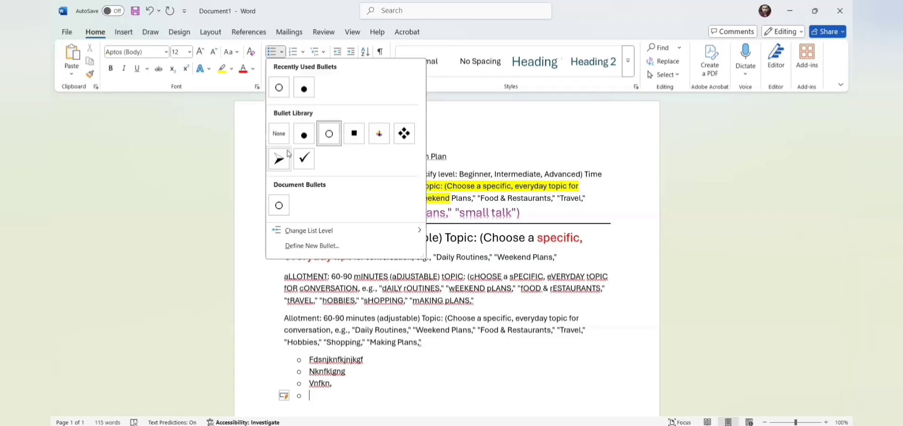
pyautogui.click(281, 160)
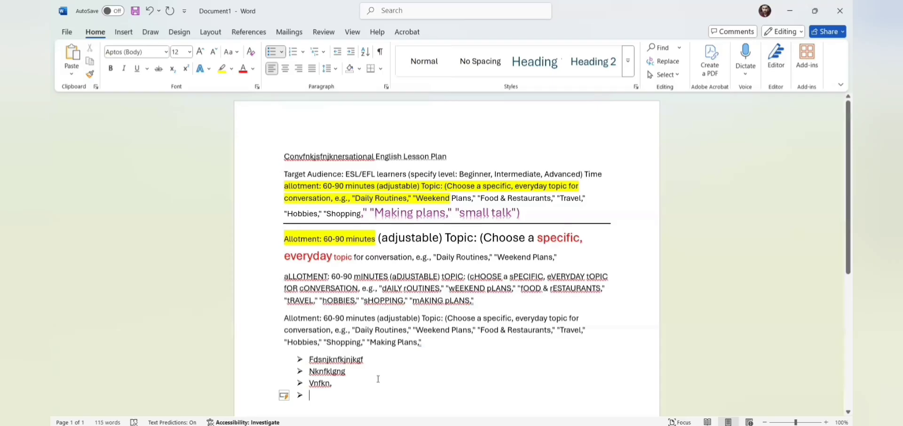
# Step: Switch the closing list to 1. 2. 3. numbering, leaving the multilevel options unchanged
pyautogui.click(304, 52)
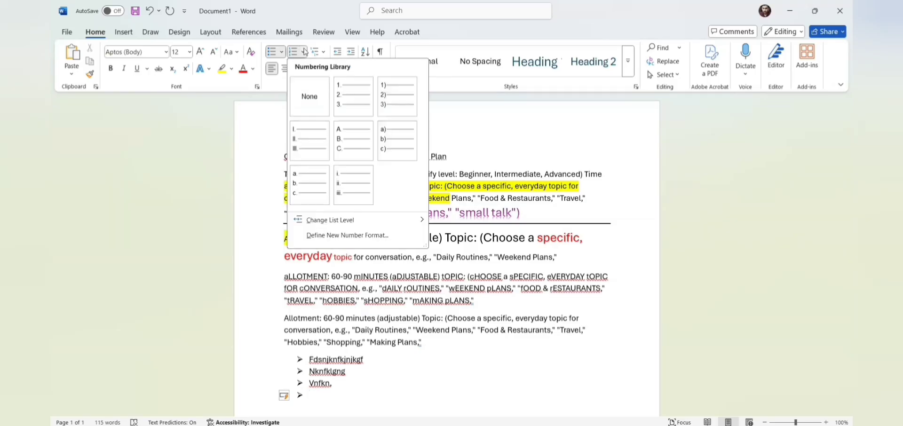
pyautogui.click(346, 107)
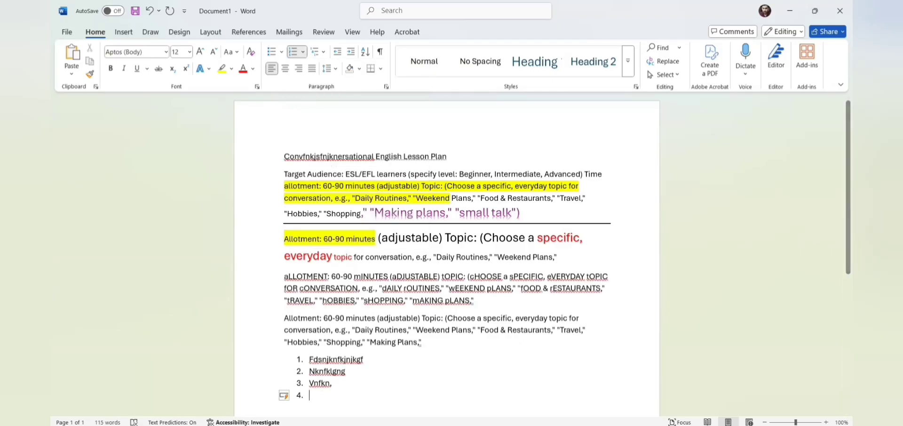
pyautogui.click(323, 53)
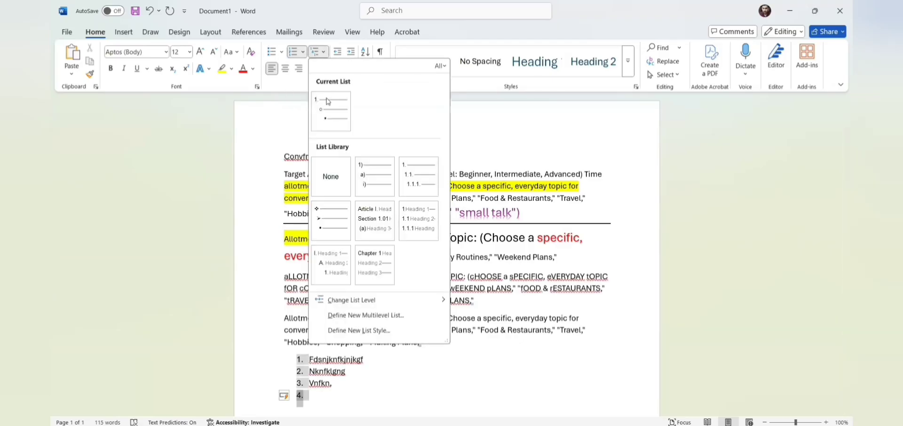
pyautogui.click(329, 109)
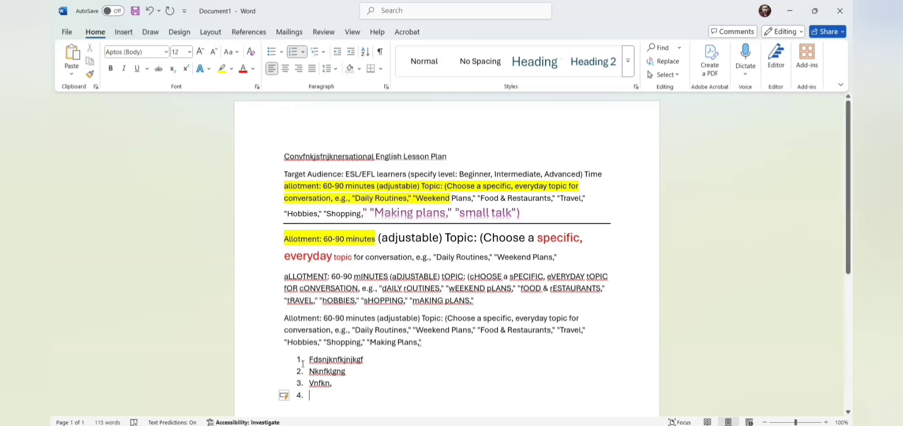
pyautogui.click(303, 360)
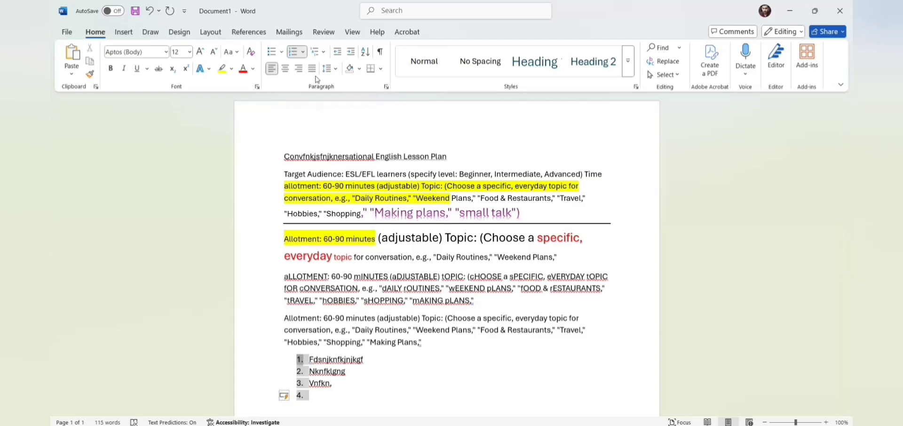
# Step: Center the paragraphs from the title through list item 1, after briefly right-aligning them
pyautogui.moveTo(365, 359); pyautogui.dragTo(357, 93)
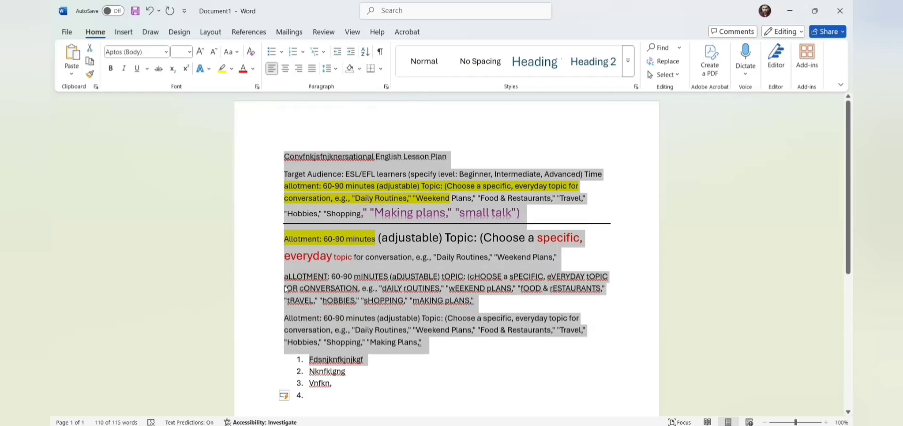
pyautogui.click(284, 156)
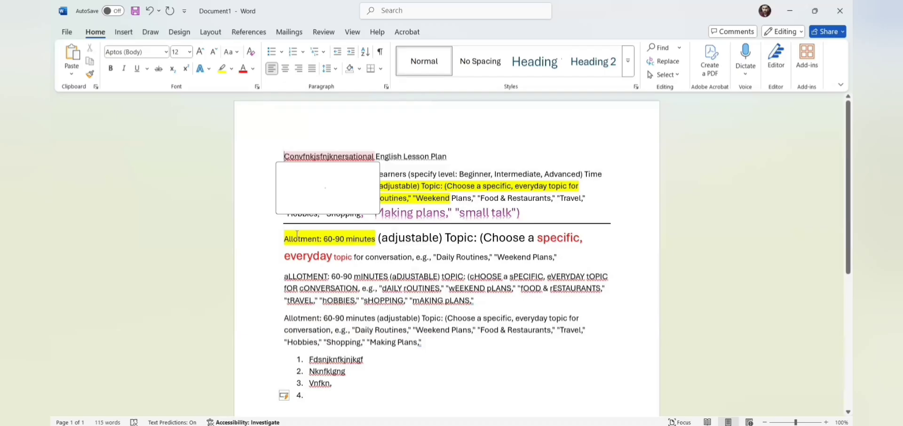
pyautogui.click(278, 237)
pyautogui.click(285, 172)
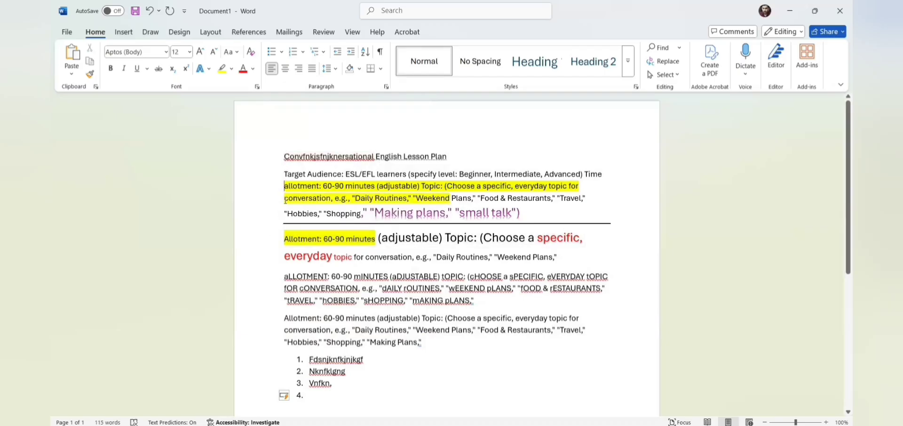
pyautogui.click(283, 155)
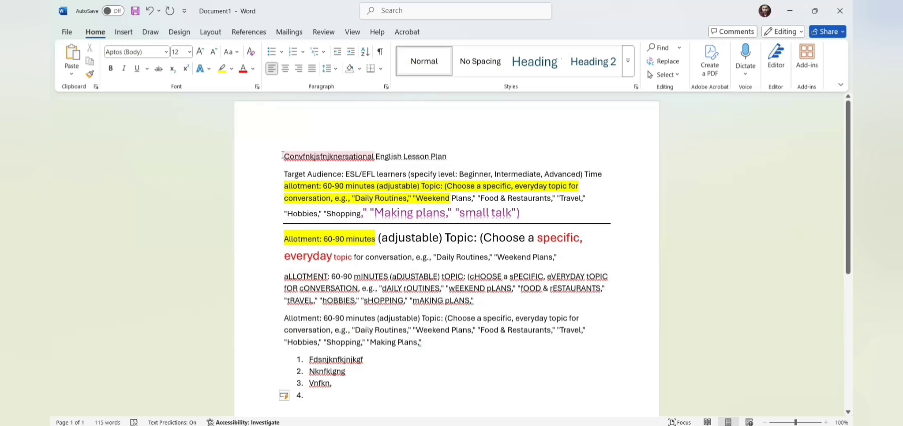
pyautogui.hotkey('shift', 'Down')
pyautogui.hotkey('shift', 'Down')
pyautogui.hotkey('shift', 'Down')
pyautogui.hotkey('shift', 'Down')
pyautogui.hotkey('shift', 'Down')
pyautogui.hotkey('shift', 'Down')
pyautogui.hotkey('shift', 'Down')
pyautogui.hotkey('shift', 'Down')
pyautogui.hotkey('shift', 'Down')
pyautogui.hotkey('shift', 'Down')
pyautogui.hotkey('shift', 'Down')
pyautogui.hotkey('shift', 'Down')
pyautogui.hotkey('shift', 'Down')
pyautogui.hotkey('shift', 'Down')
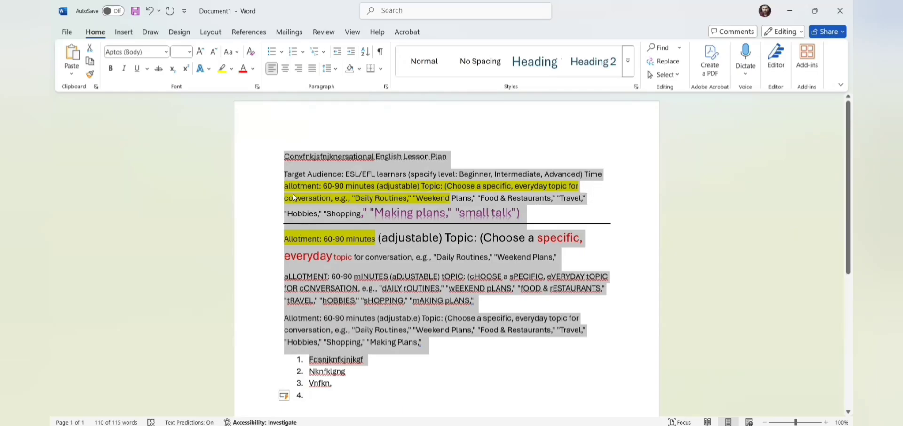
pyautogui.click(300, 70)
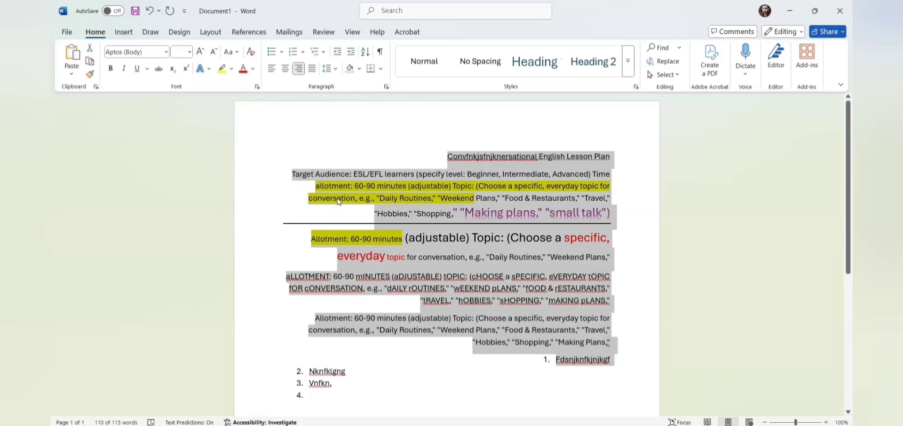
pyautogui.click(285, 69)
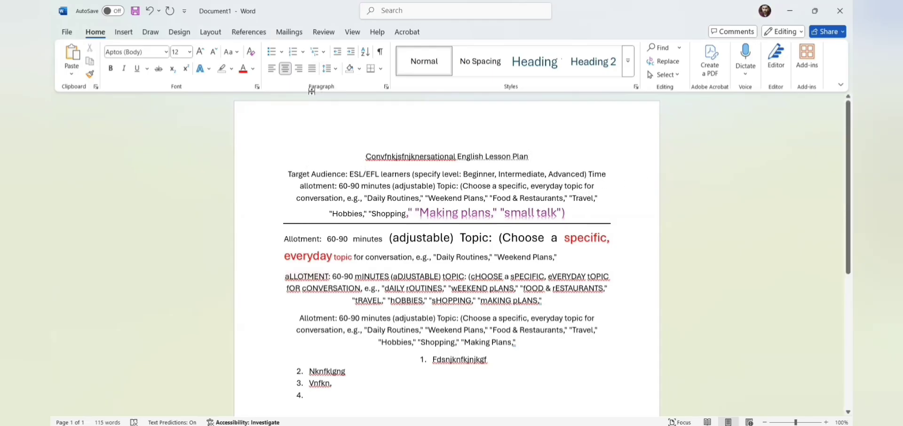
# Step: Change the English Lesson Plan title's line spacing to Double in the Paragraph settings
pyautogui.click(333, 70)
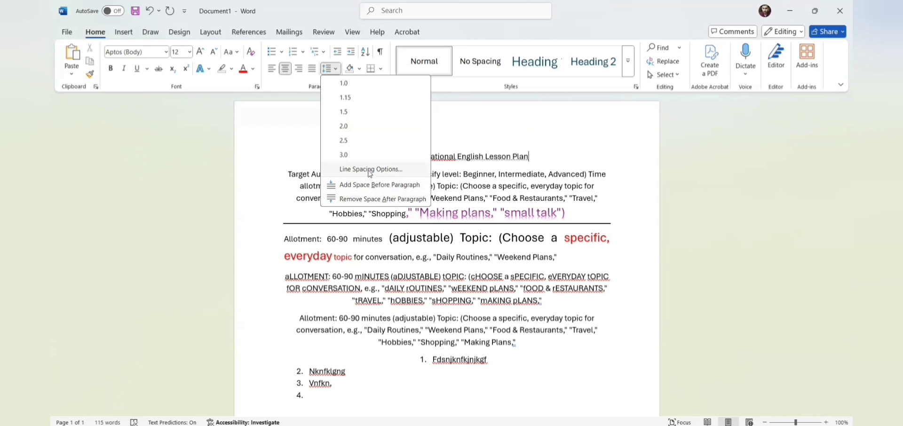
pyautogui.click(369, 171)
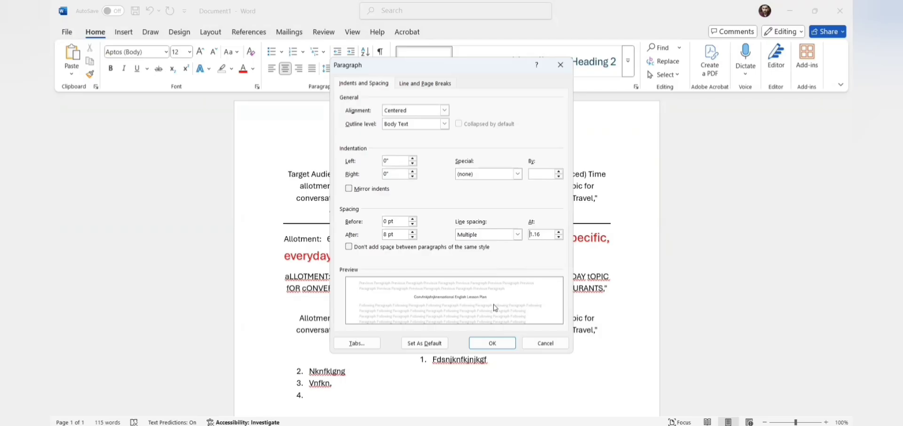
pyautogui.click(517, 238)
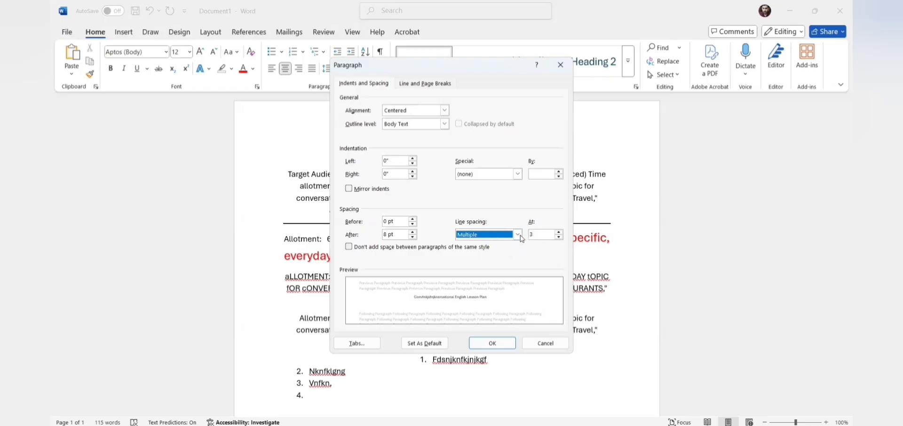
pyautogui.click(519, 235)
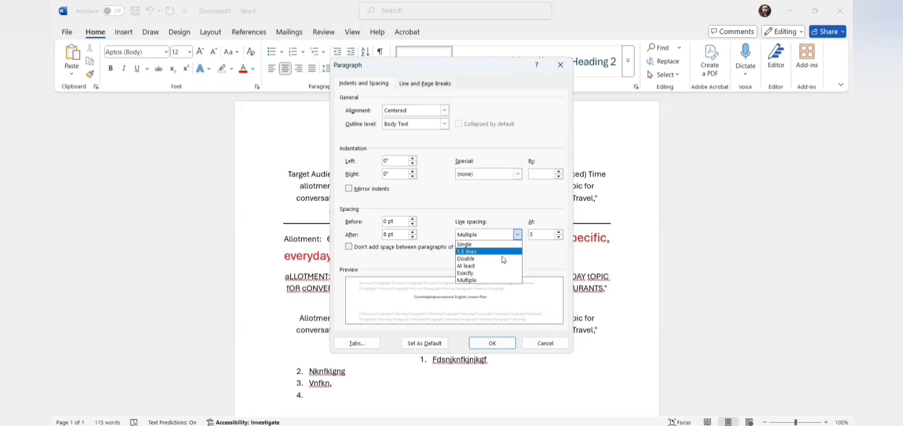
pyautogui.click(501, 265)
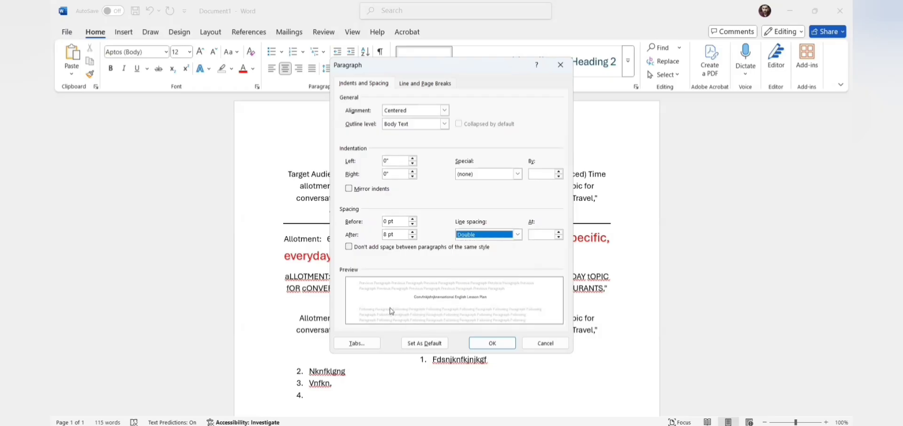
pyautogui.click(495, 347)
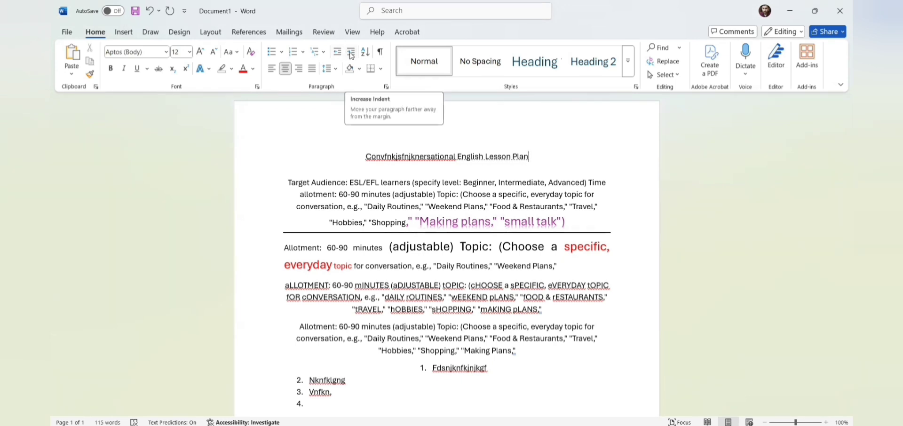
pyautogui.click(289, 179)
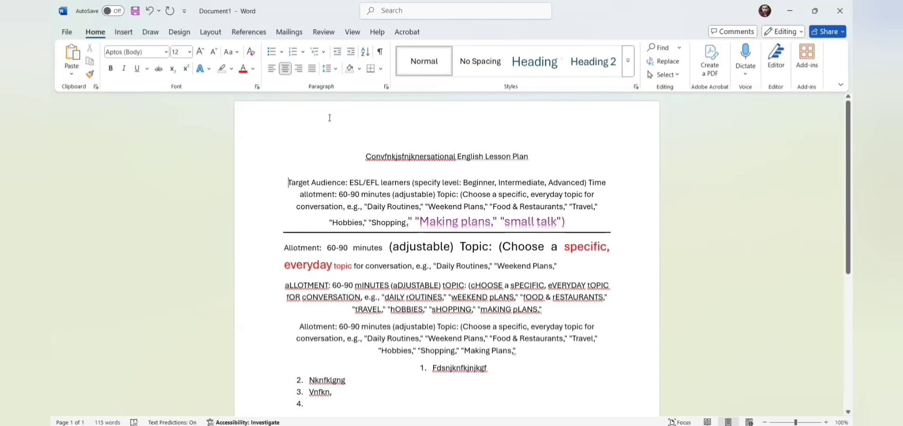
pyautogui.click(351, 52)
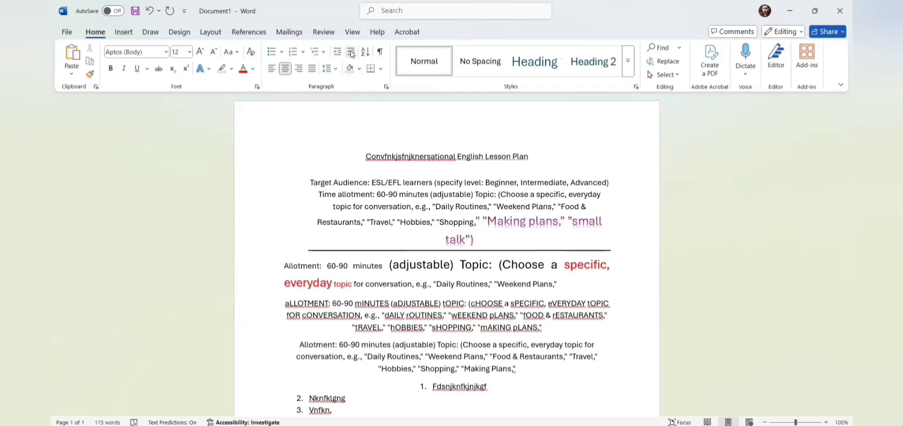
pyautogui.click(351, 53)
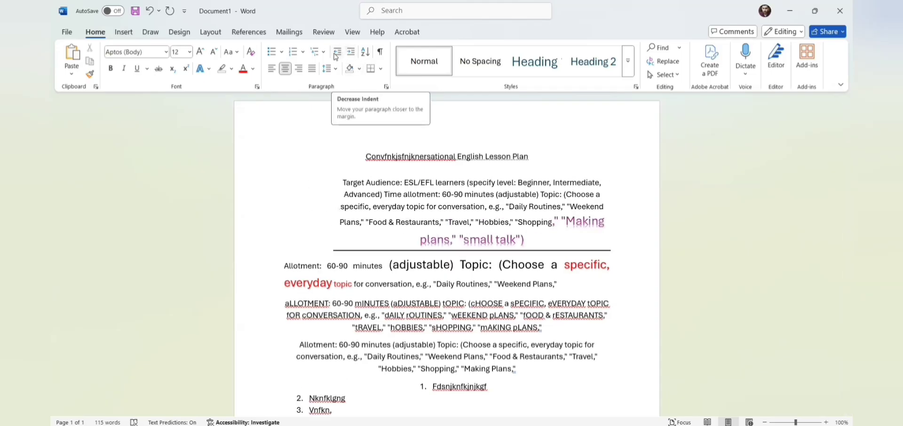
pyautogui.click(337, 53)
pyautogui.click(337, 53)
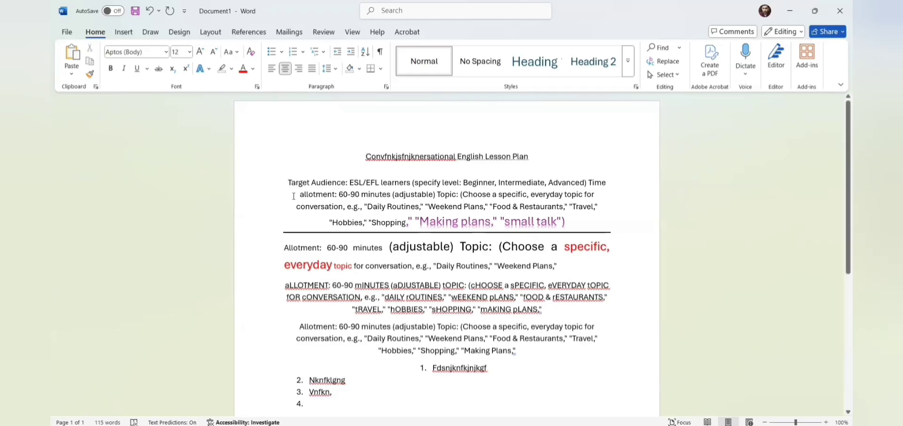
# Step: Copy the Target Audience paragraph and paste it as list item 5
pyautogui.moveTo(841, 211)
pyautogui.mouseDown()
pyautogui.moveTo(841, 283)
pyautogui.moveTo(841, 225)
pyautogui.mouseUp()
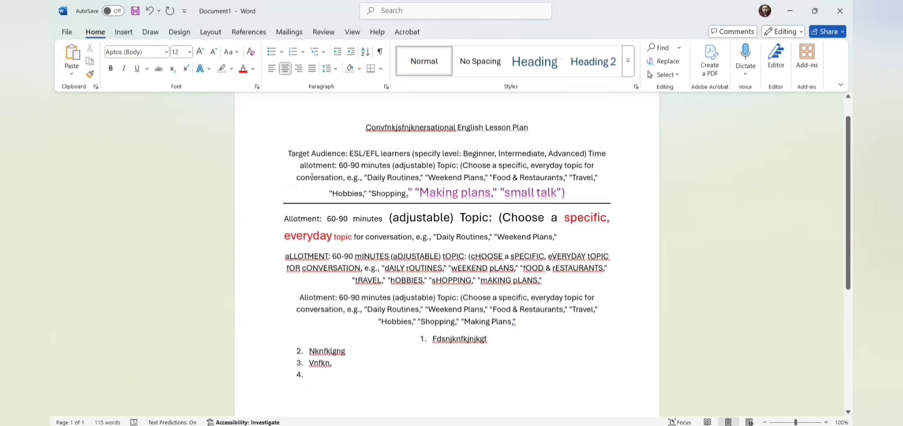
pyautogui.moveTo(288, 159); pyautogui.dragTo(589, 195)
pyautogui.hotkey('ctrl', 'c')
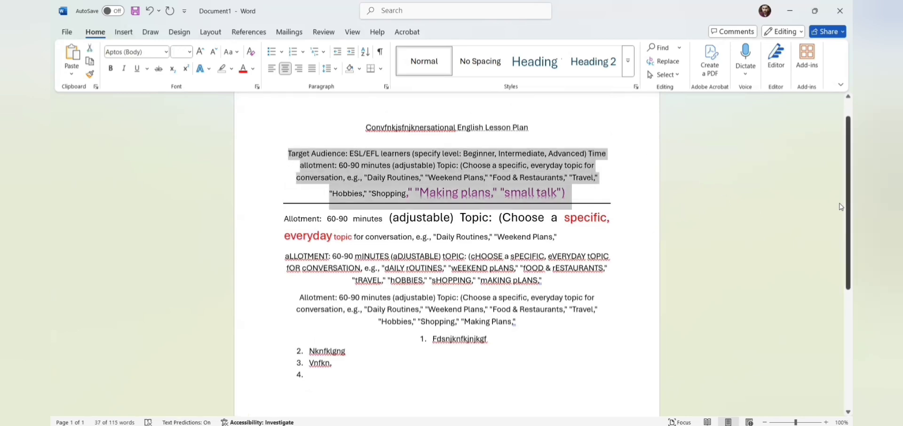
pyautogui.scroll(-5, 758, 327)
pyautogui.click(329, 198)
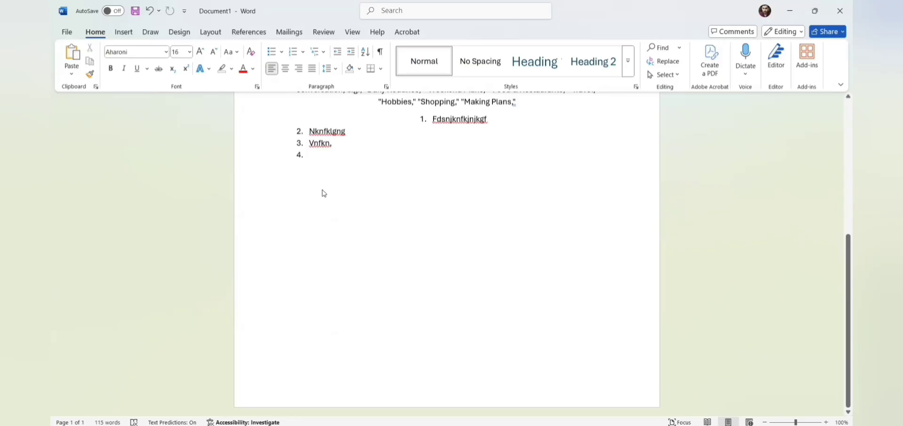
pyautogui.hotkey('ctrl', 'v')
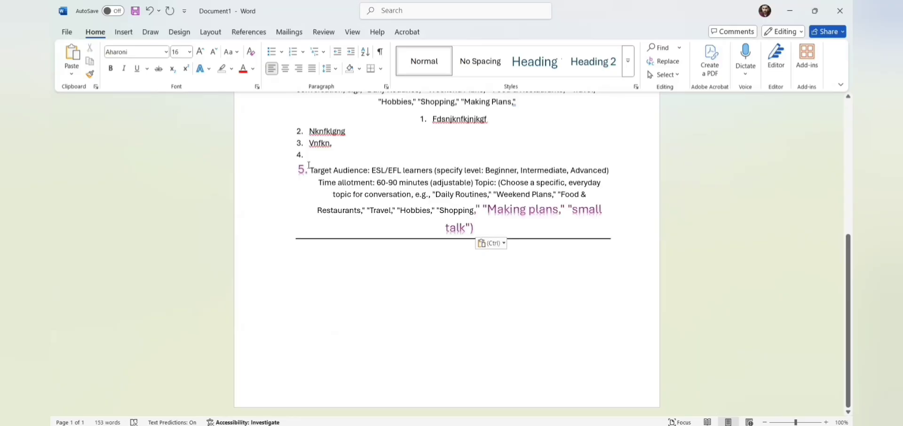
# Step: Paste the paragraph again below the horizontal rule, indented with Tab, ending with 'g.'
pyautogui.moveTo(310, 171); pyautogui.dragTo(473, 213)
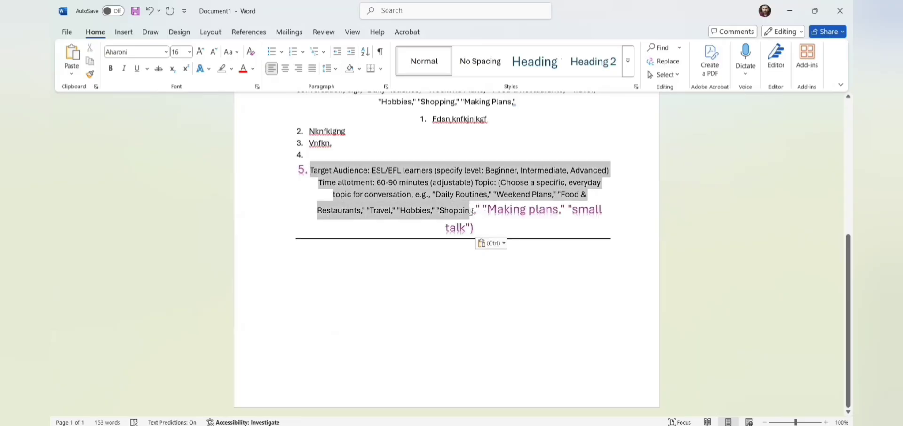
pyautogui.hotkey('ctrl', 'c')
pyautogui.click(507, 250)
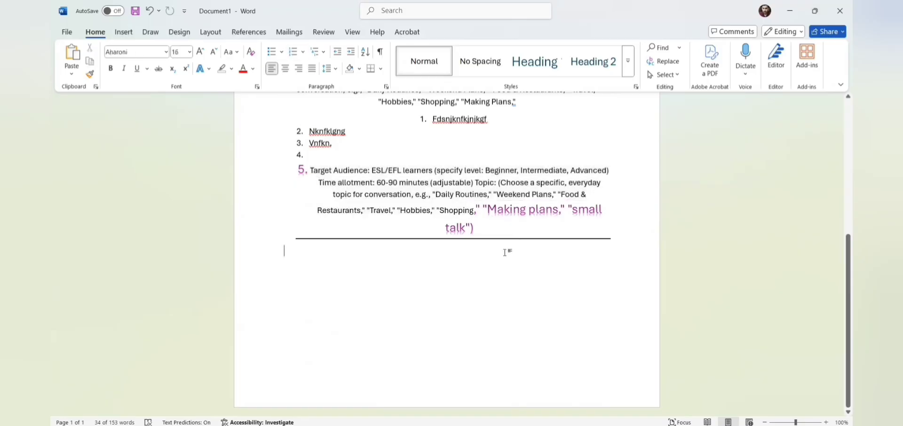
pyautogui.press('Return')
pyautogui.hotkey('ctrl', 'v')
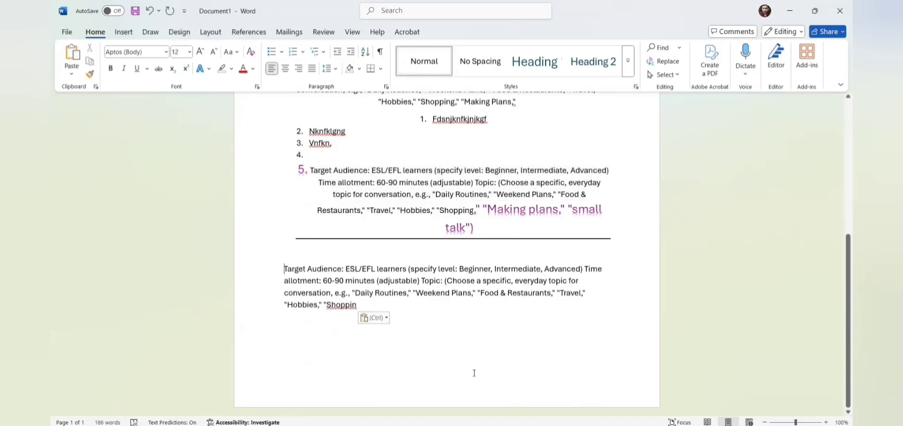
pyautogui.press('Tab')
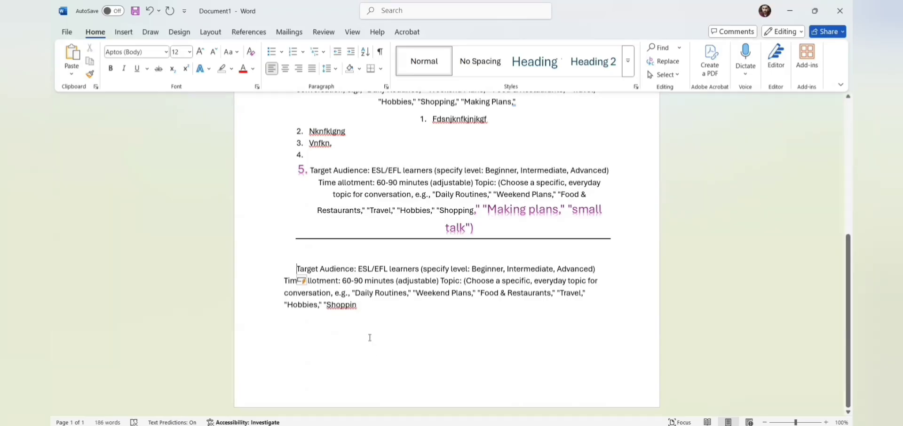
pyautogui.click(365, 309)
pyautogui.write('g.')
# Step: Increase the lower paragraph's indent two steps, then return it to its original indent
pyautogui.click(298, 267)
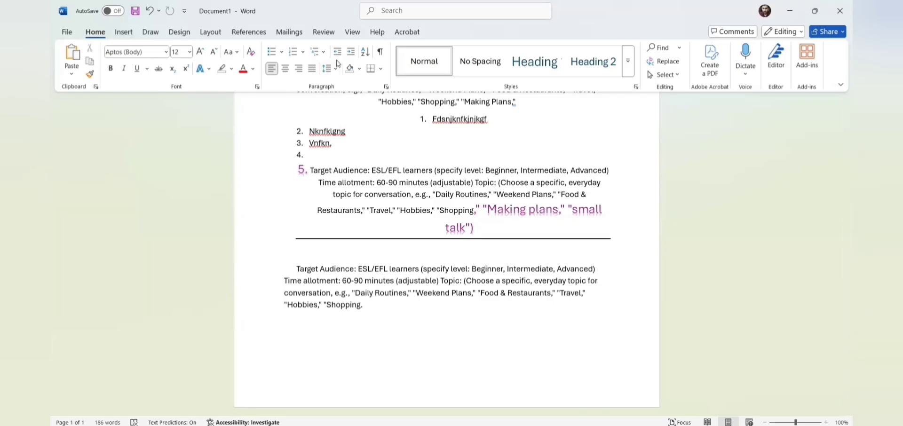
pyautogui.click(352, 53)
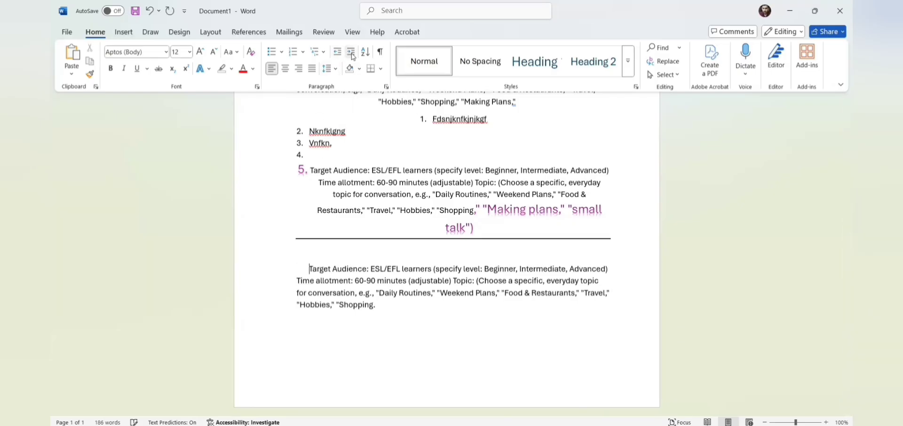
pyautogui.click(353, 57)
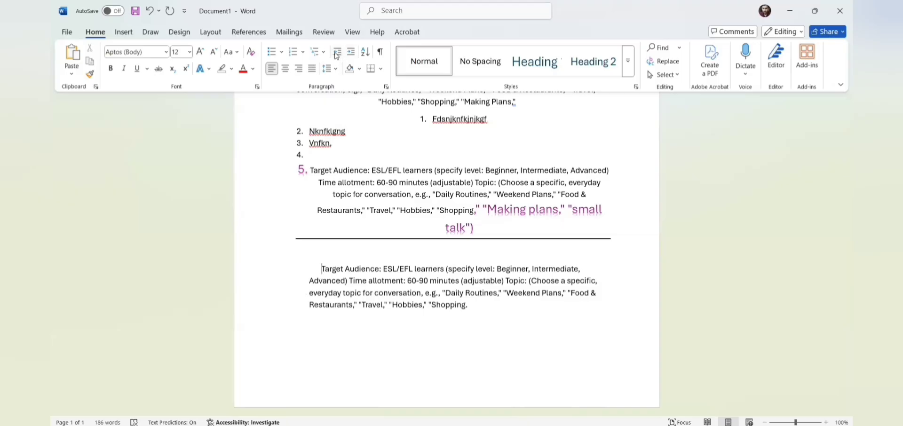
pyautogui.click(337, 55)
pyautogui.click(337, 55)
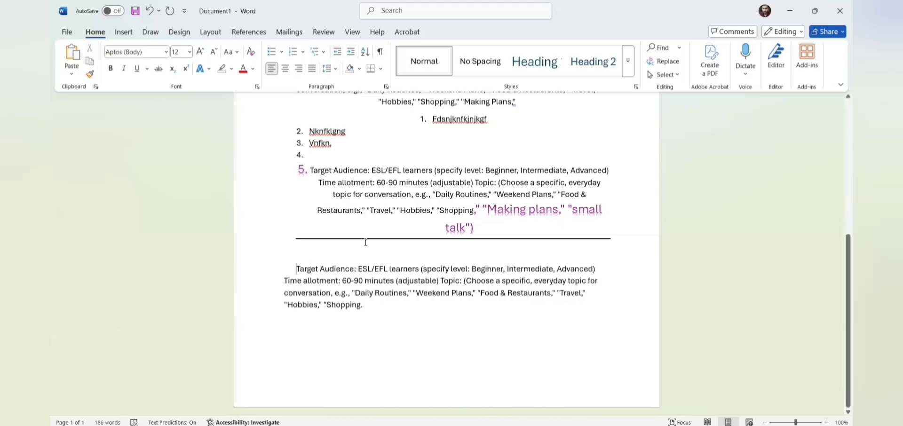
# Step: Give the paragraph below the rule light orange shading and an All Borders outline
pyautogui.click(361, 69)
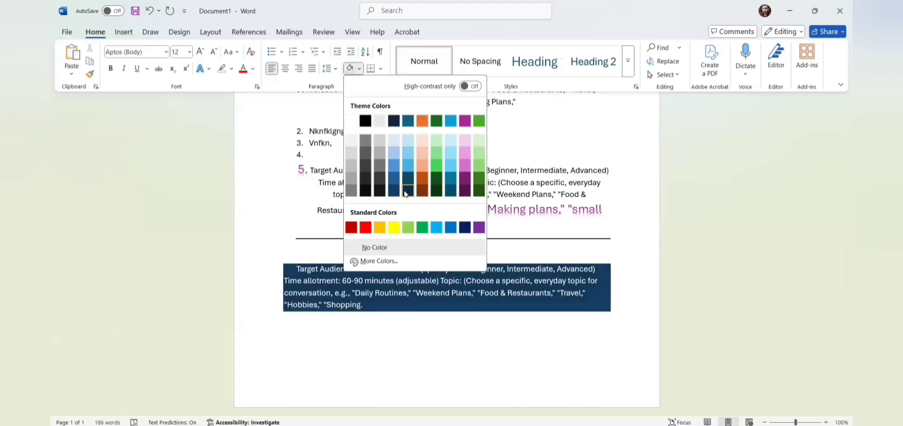
pyautogui.click(424, 171)
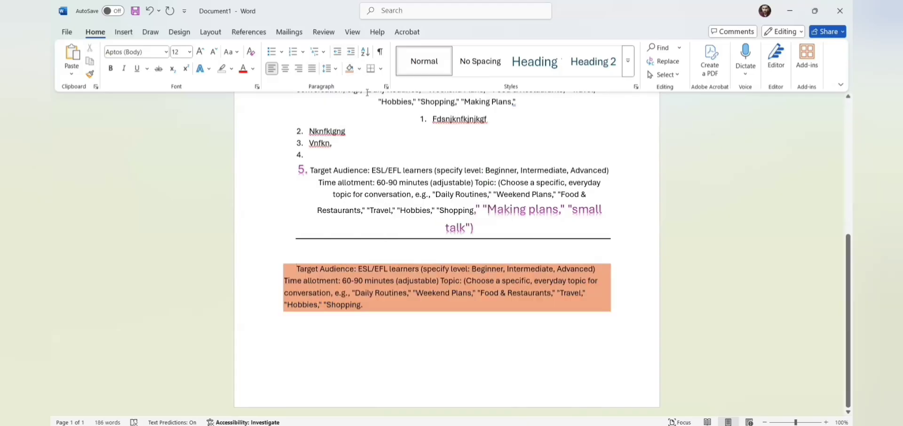
pyautogui.click(382, 70)
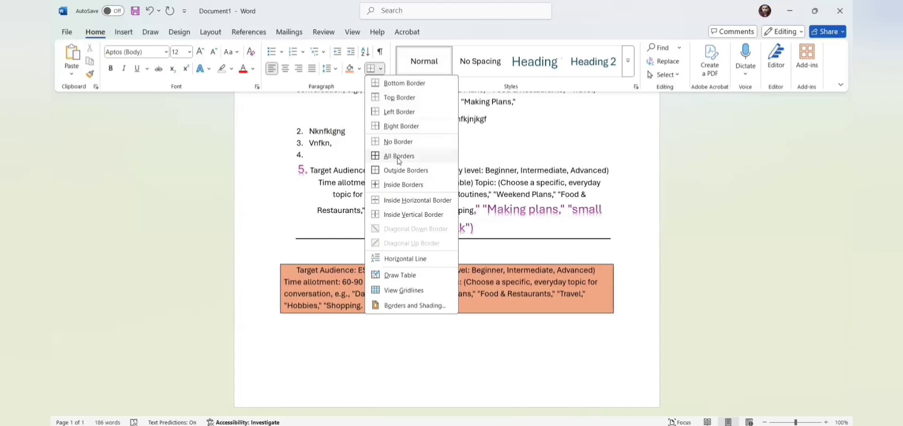
pyautogui.click(406, 366)
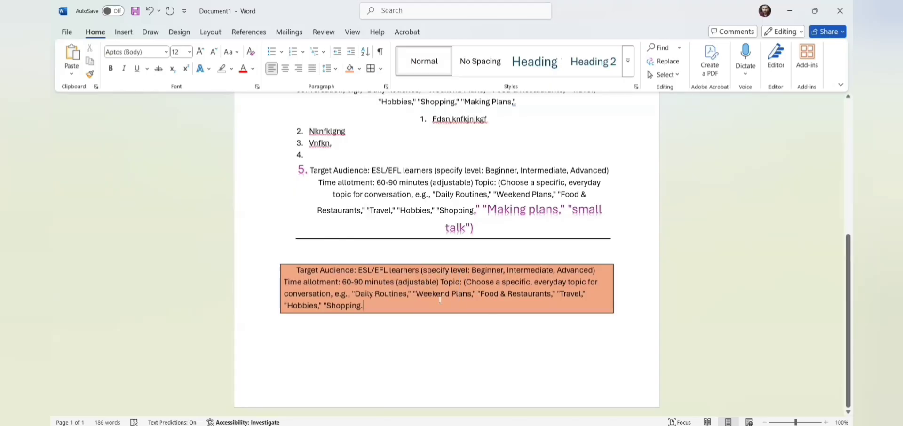
# Step: Sort the selected list paragraphs in descending order
pyautogui.click(365, 52)
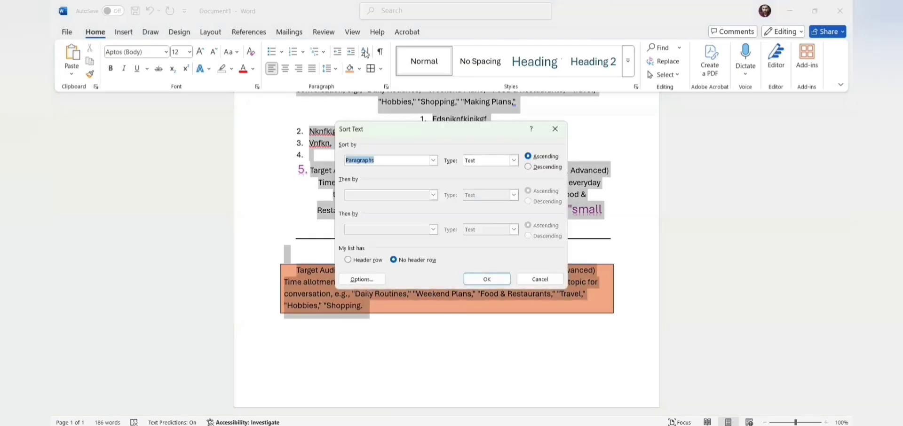
pyautogui.click(530, 167)
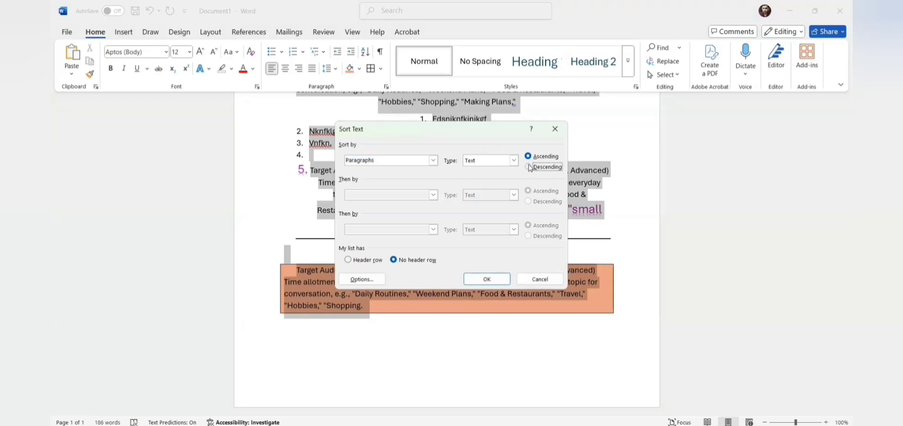
pyautogui.click(487, 279)
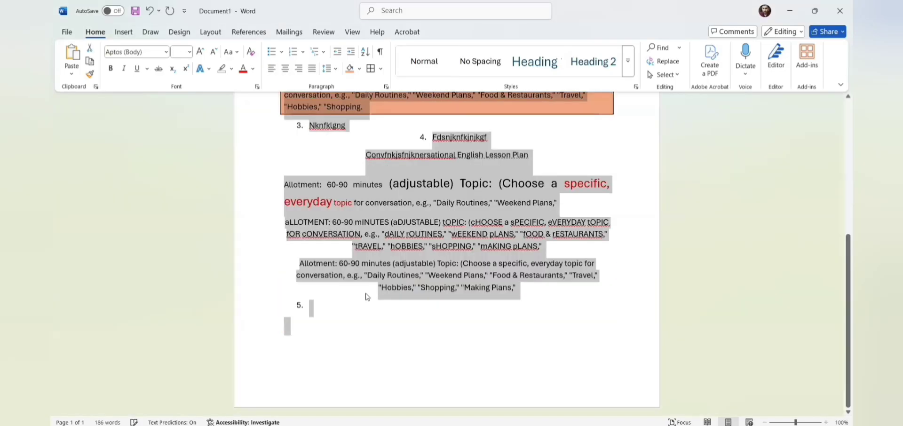
pyautogui.scroll(3, 842, 209)
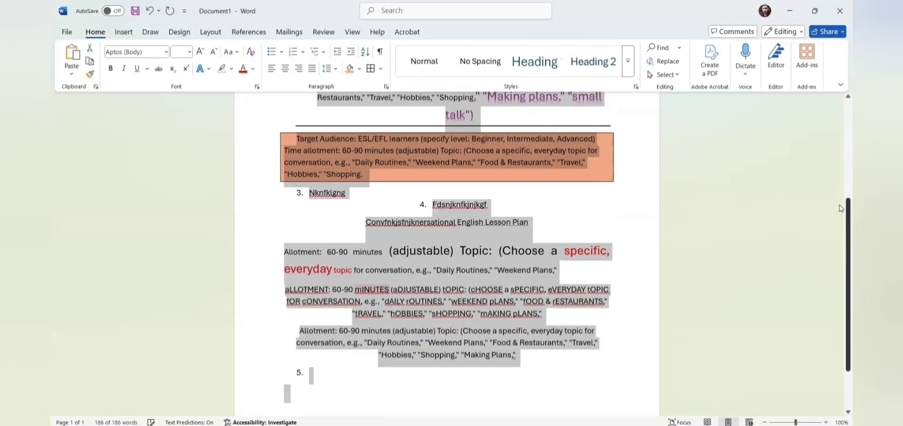
pyautogui.scroll(7, 841, 209)
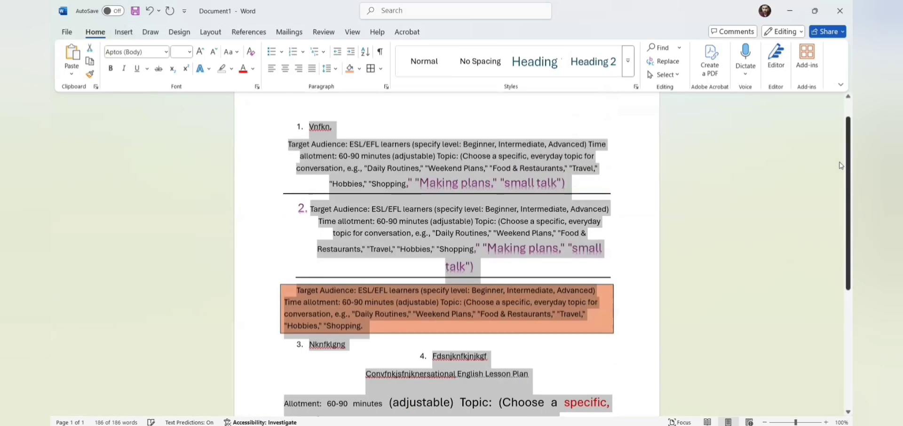
# Step: Re-sort the selected paragraphs in ascending order and deselect the list
pyautogui.click(366, 53)
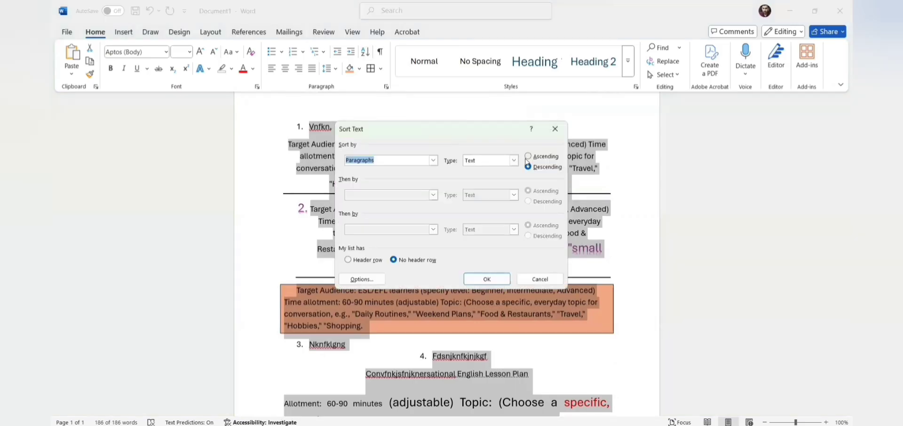
pyautogui.click(527, 156)
pyautogui.click(490, 282)
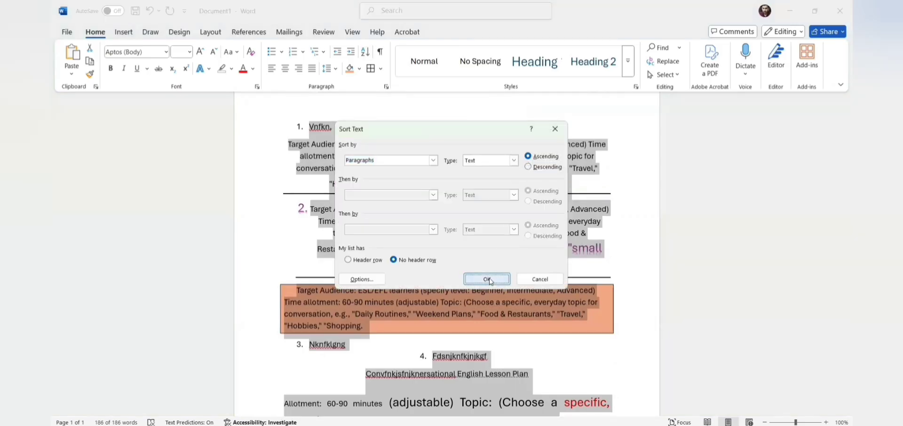
pyautogui.scroll(-5, 389, 348)
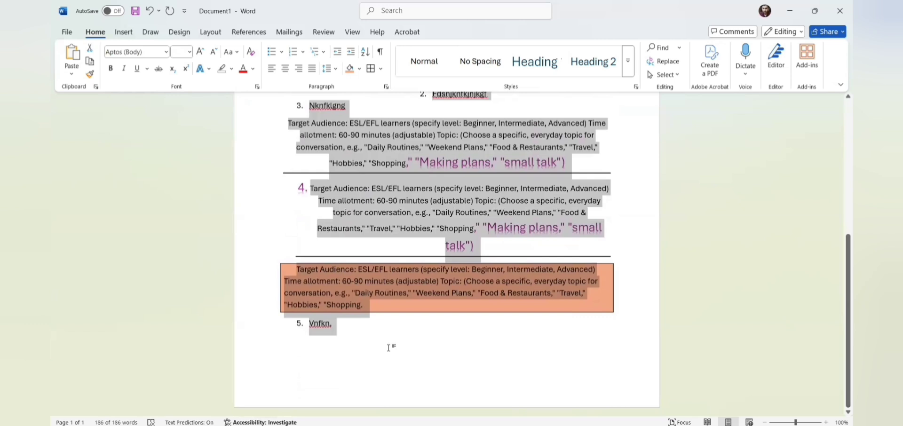
pyautogui.click(350, 327)
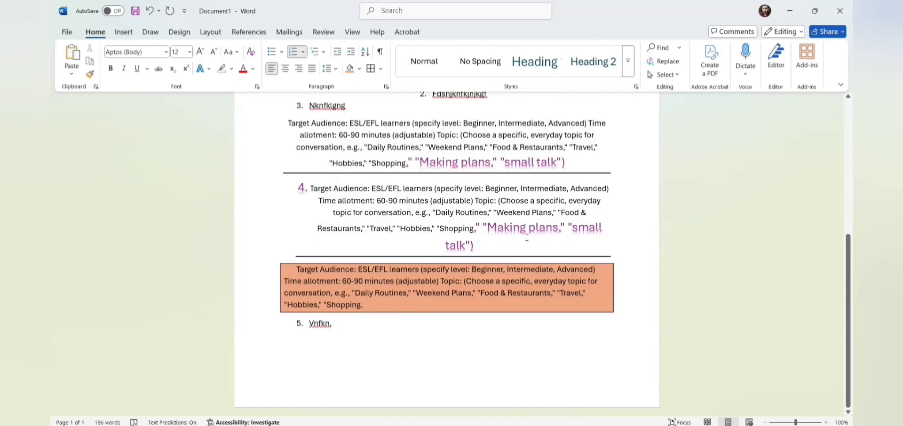
pyautogui.scroll(6, 808, 149)
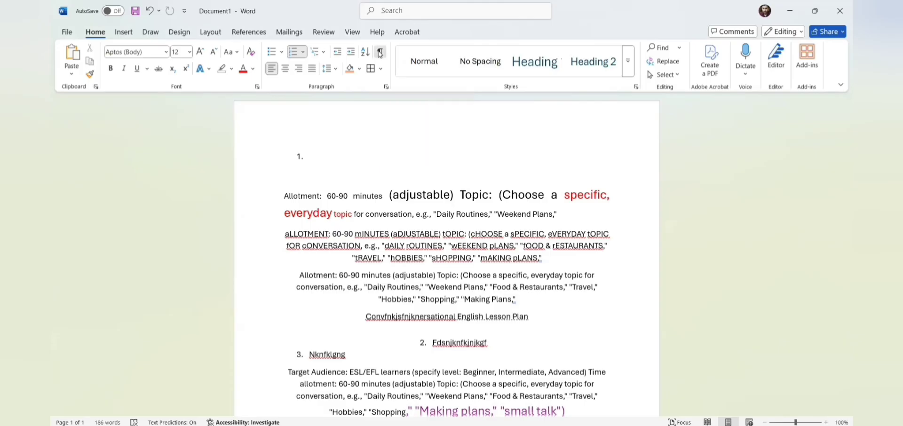
# Step: Style the final line 'Vnfkn,' as Intense Reference and close the Navigation pane
pyautogui.click(380, 52)
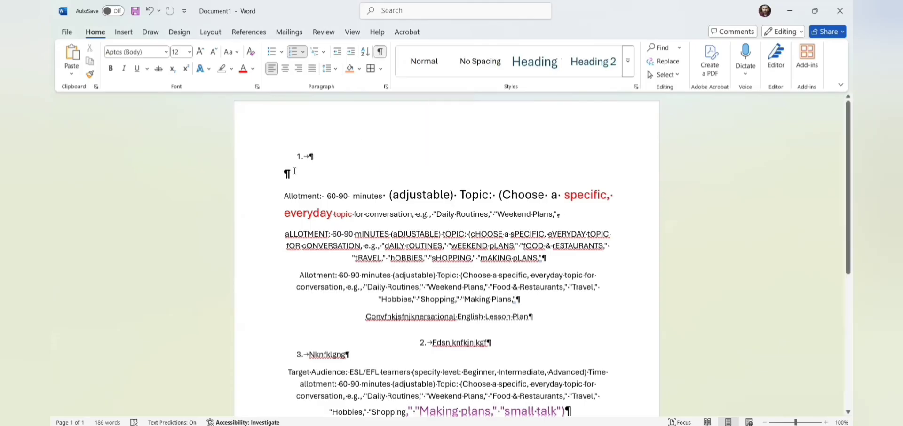
pyautogui.click(381, 54)
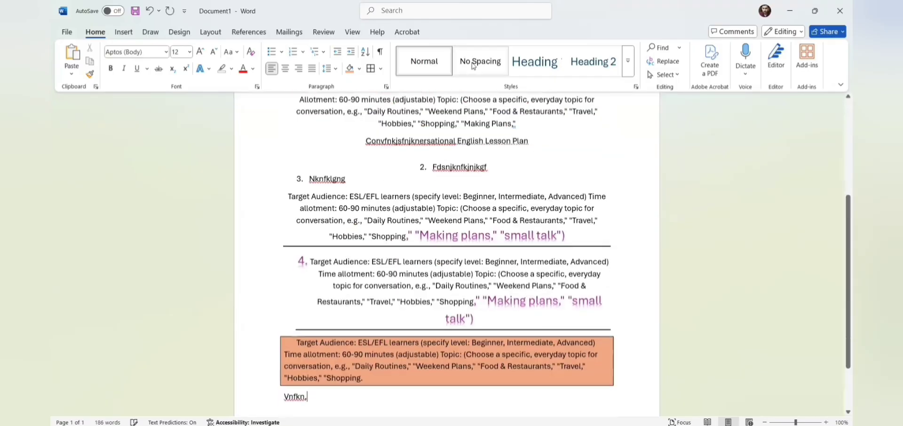
pyautogui.click(550, 71)
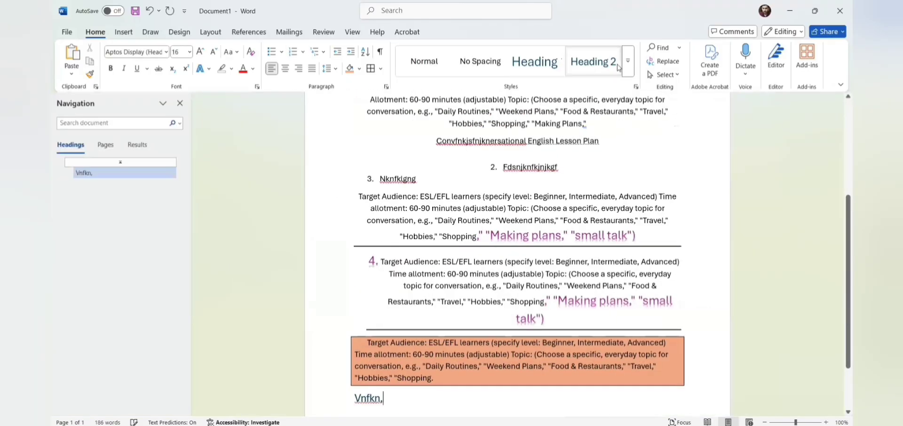
pyautogui.click(629, 61)
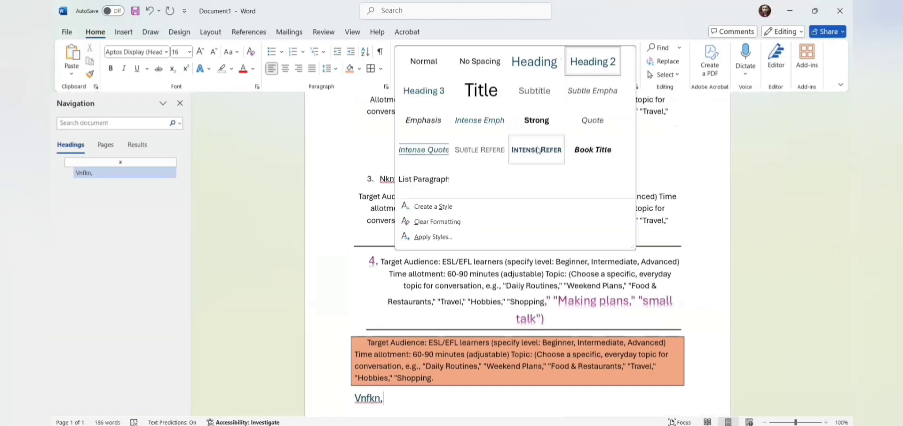
pyautogui.click(538, 153)
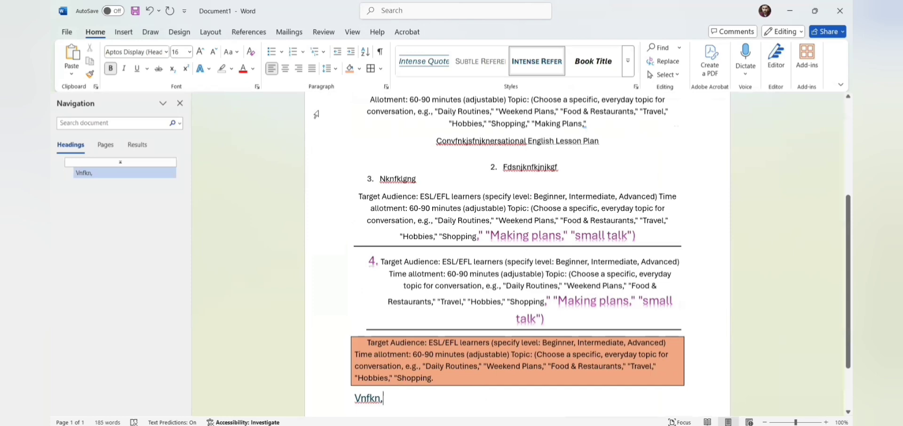
pyautogui.click(180, 103)
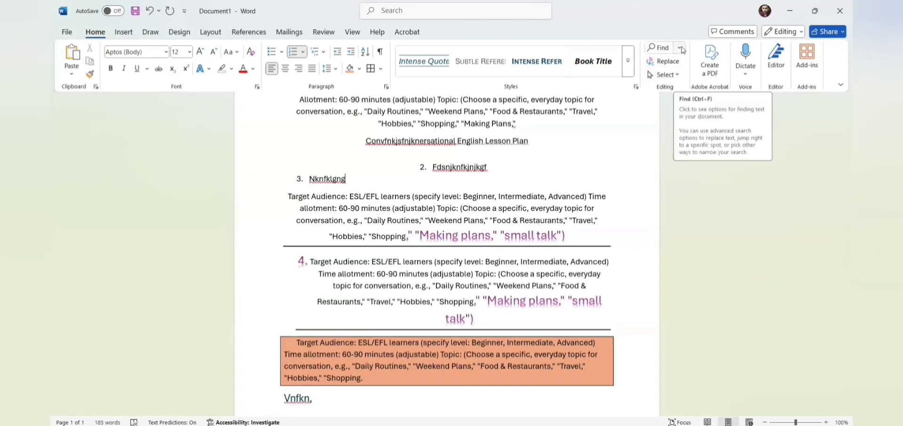
# Step: Select all document text, switch to Select Objects, and expand the Find dropdown
pyautogui.click(679, 76)
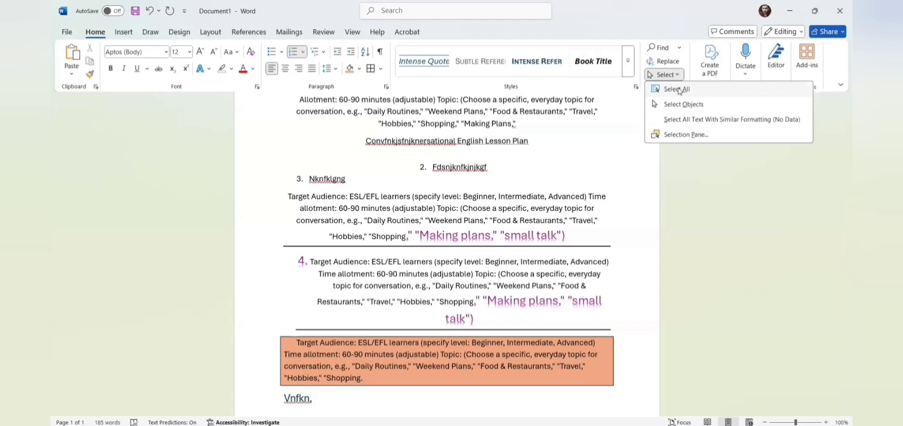
pyautogui.click(681, 90)
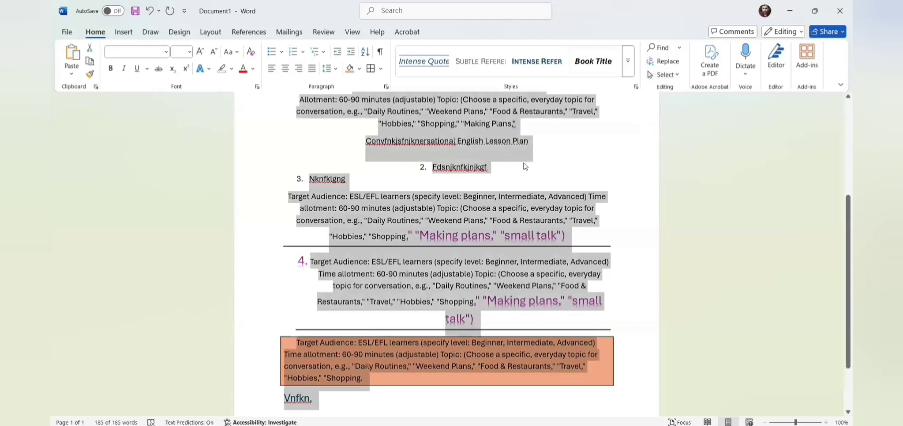
pyautogui.click(678, 76)
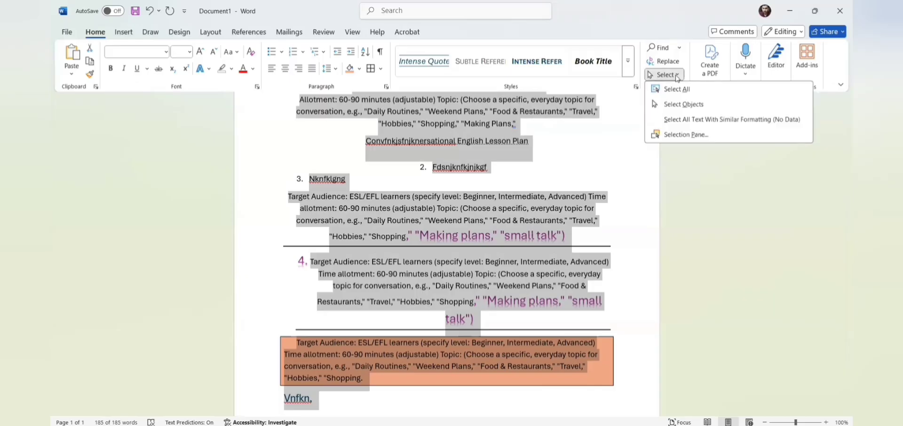
pyautogui.click(676, 104)
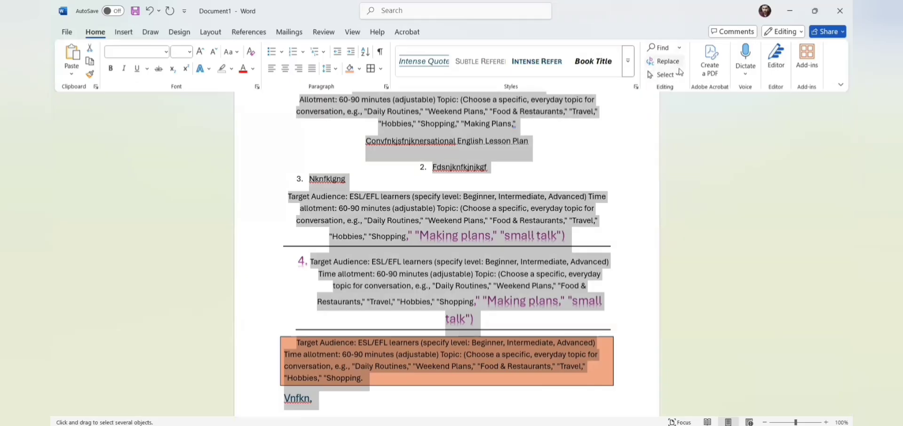
pyautogui.click(678, 75)
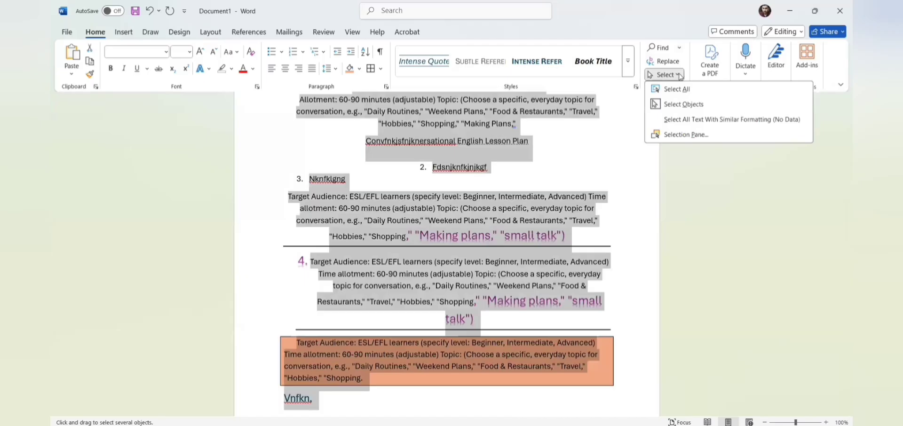
pyautogui.click(680, 49)
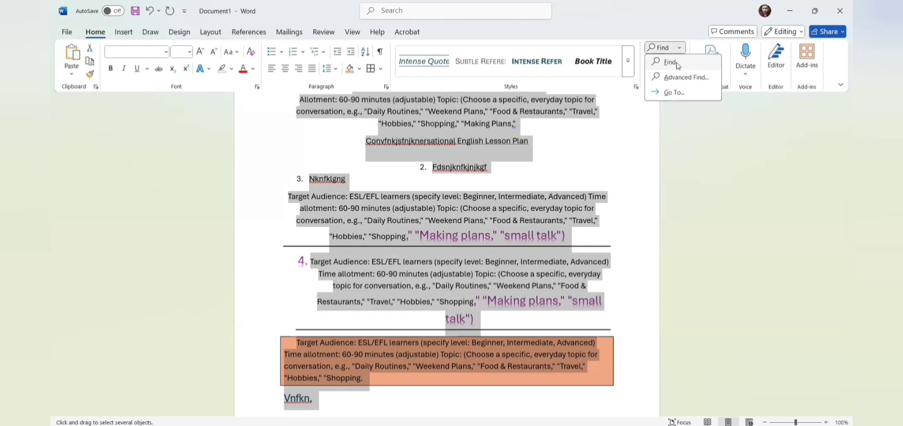
# Step: Search the Navigation pane for 'daily', highlighting its 6 matches
pyautogui.click(678, 66)
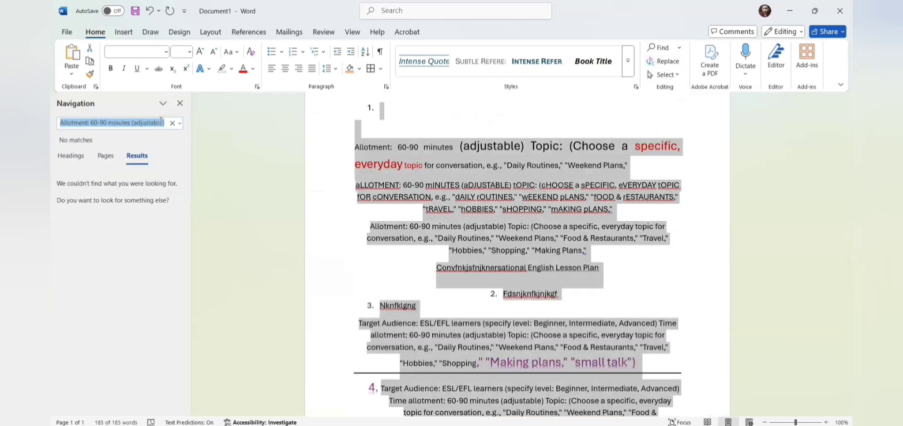
pyautogui.write('daily')
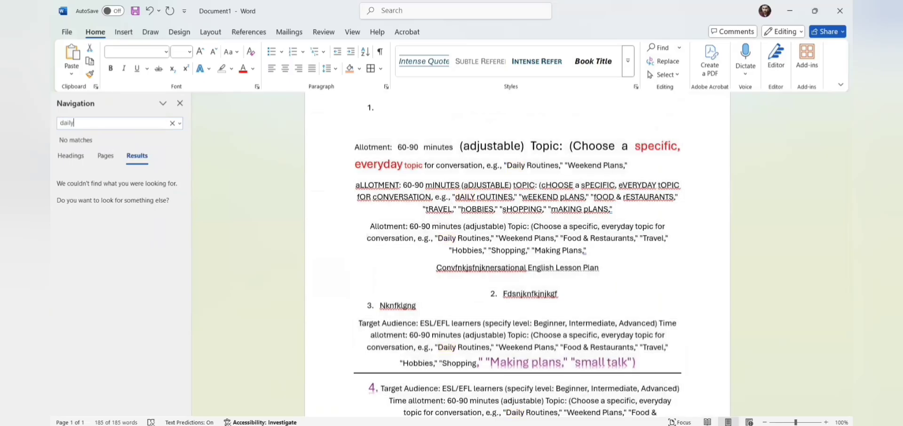
pyautogui.press('Return')
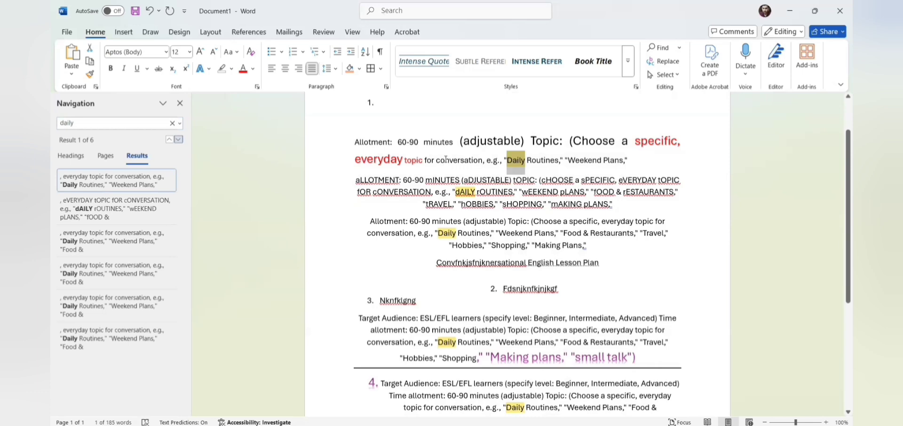
# Step: In Find and Replace, enter 'actively' as the replacement for Daily
pyautogui.click(676, 60)
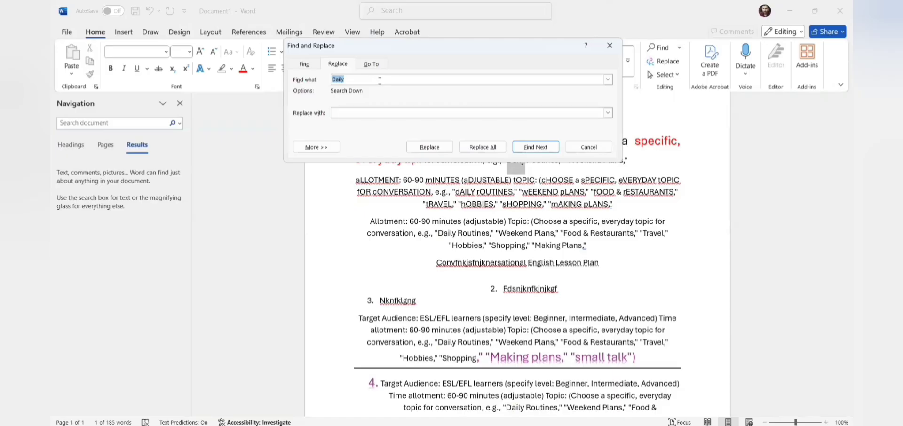
pyautogui.click(370, 112)
pyautogui.write('actively')
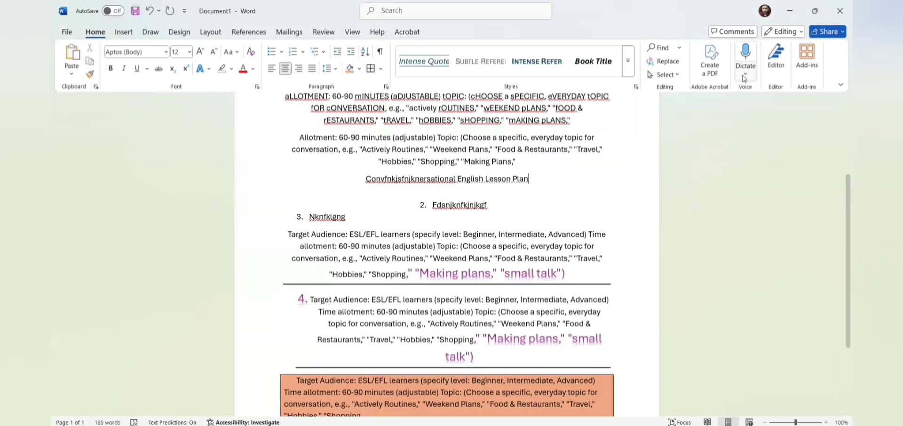
# Step: Dictate a voice-typing sentence after the title, then run Editor, which scores 14%
pyautogui.click(746, 77)
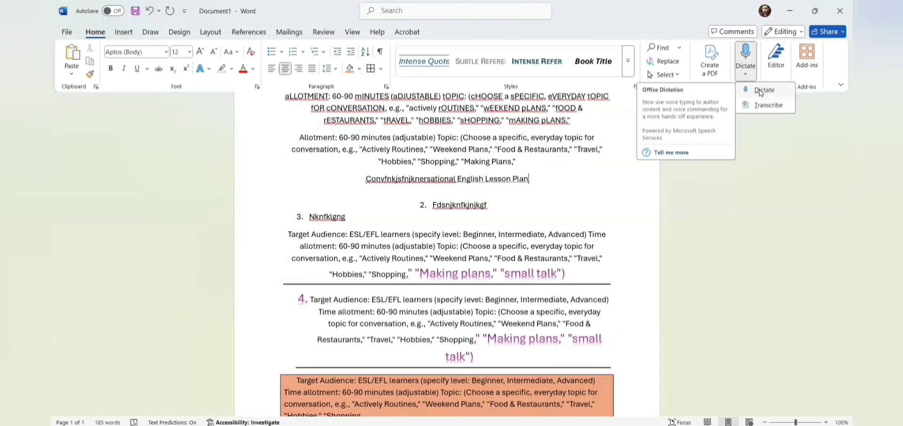
pyautogui.click(761, 91)
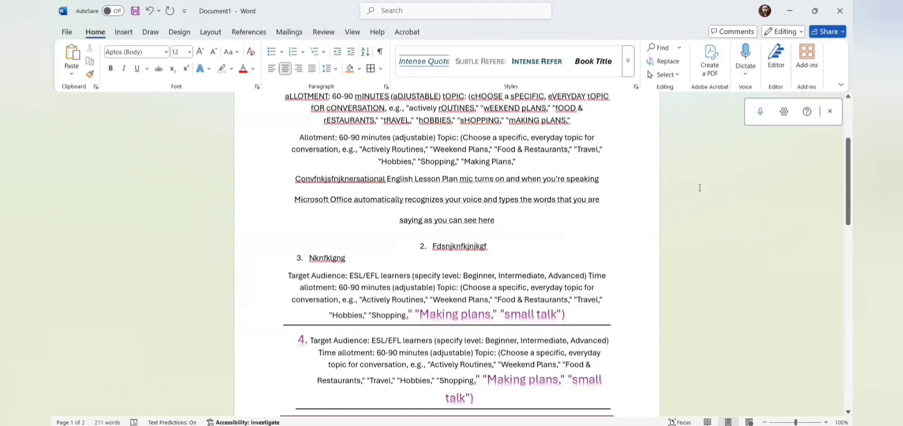
pyautogui.click(776, 59)
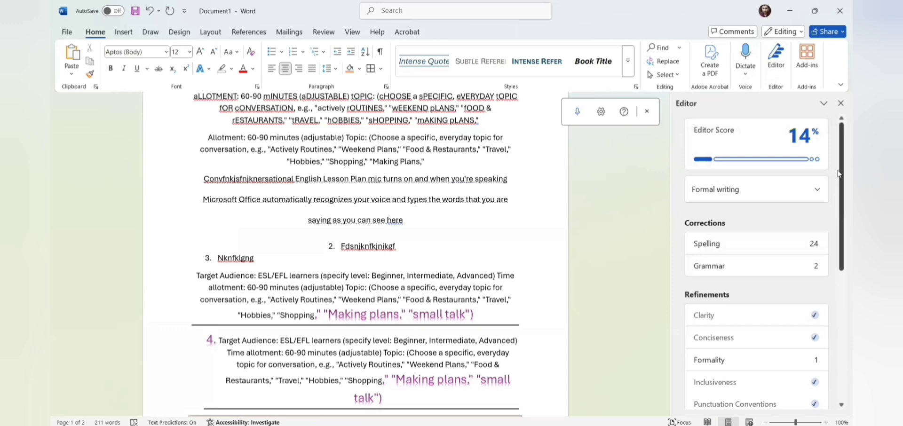
pyautogui.moveTo(795, 142)
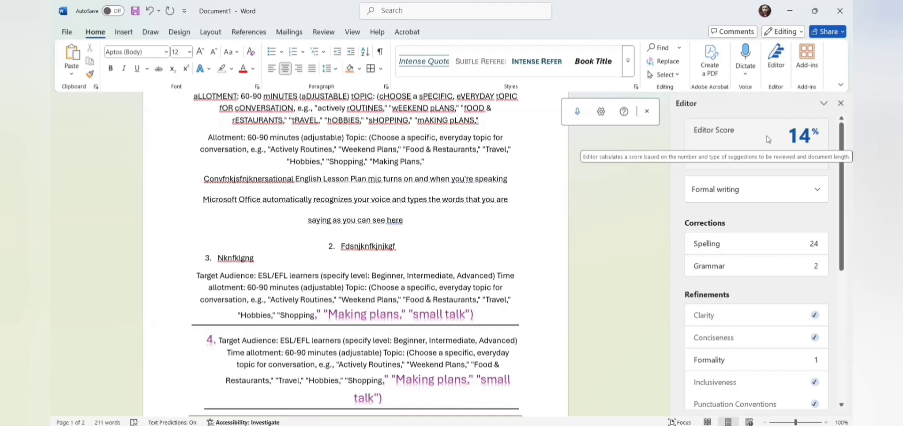
pyautogui.scroll(-1, 734, 212)
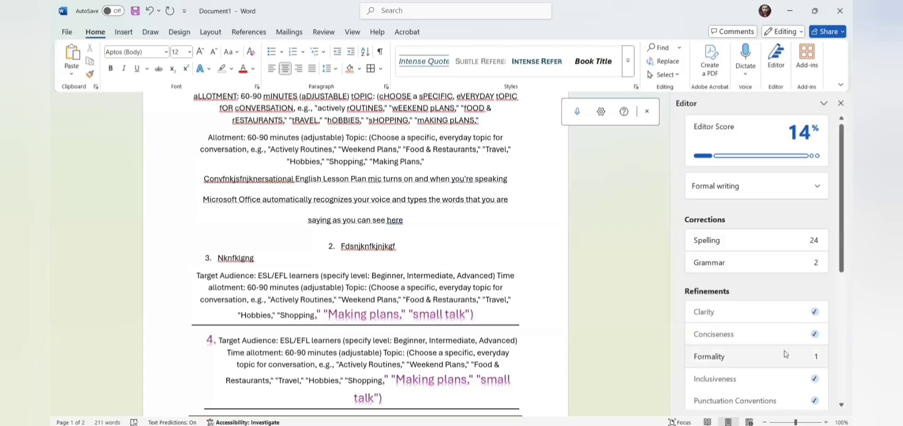
pyautogui.scroll(-3, 841, 287)
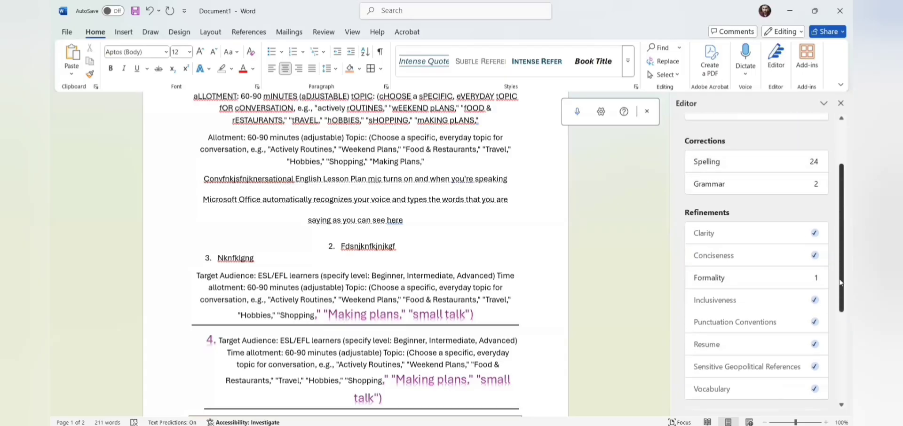
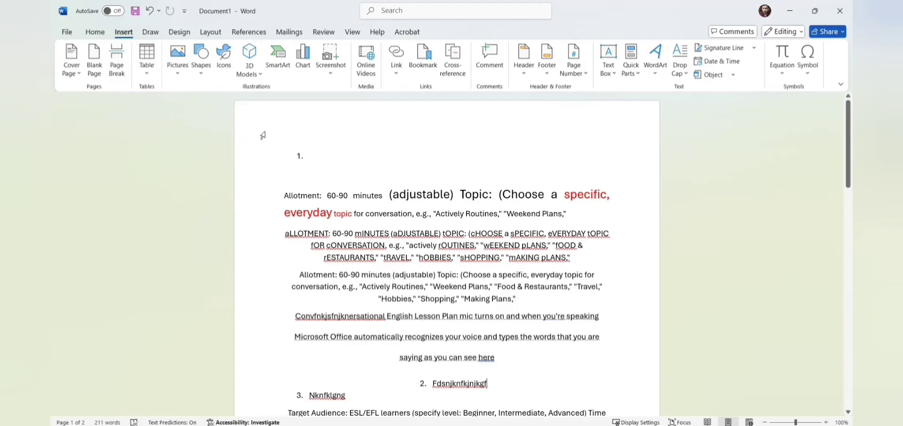
# Step: Insert the Banded cover page with its [DOCUMENT TITLE] placeholder and blue bands
pyautogui.click(76, 70)
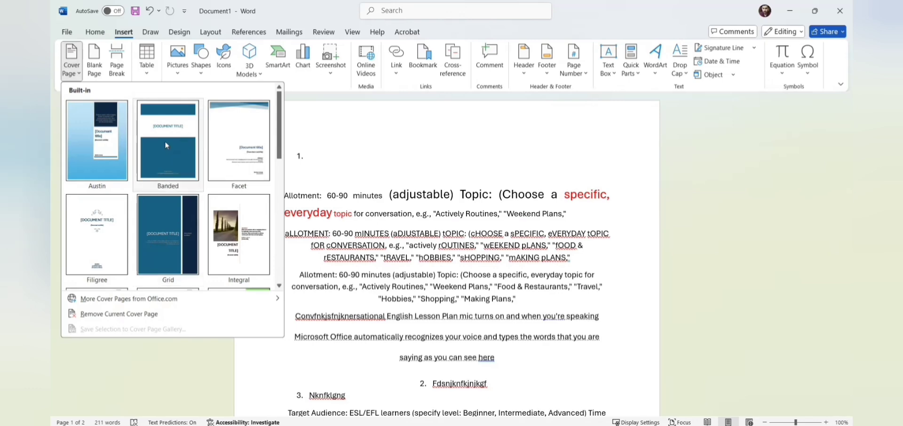
pyautogui.click(165, 145)
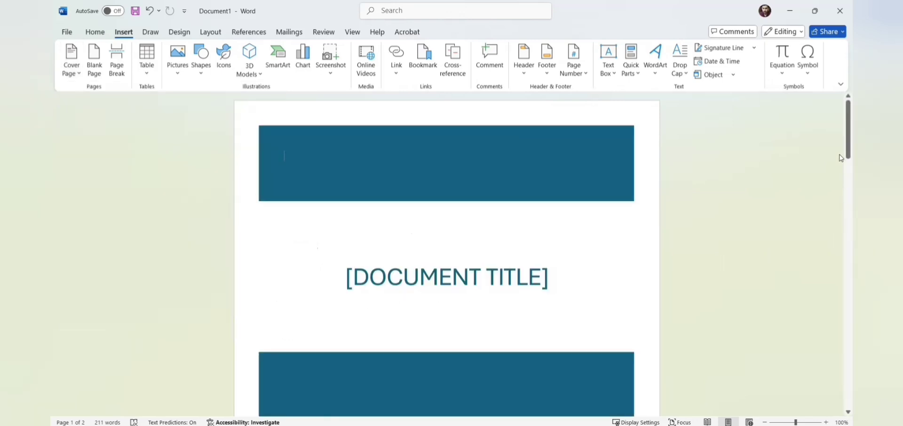
pyautogui.moveTo(842, 143); pyautogui.dragTo(842, 99)
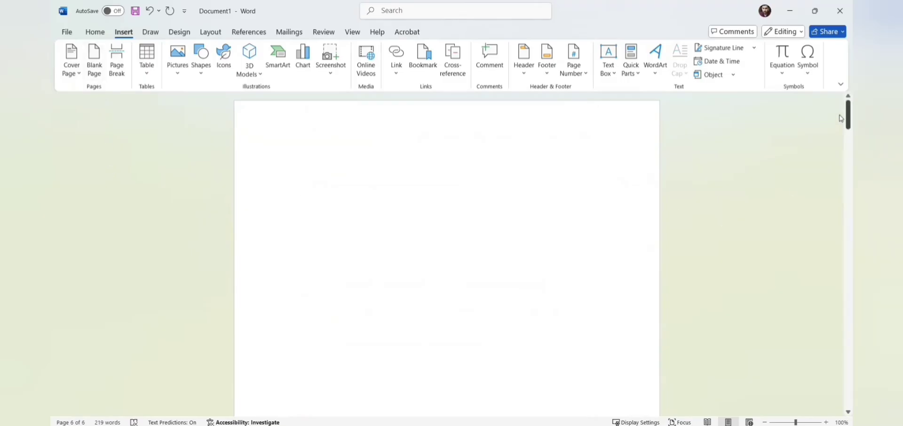
pyautogui.moveTo(841, 118); pyautogui.dragTo(841, 219)
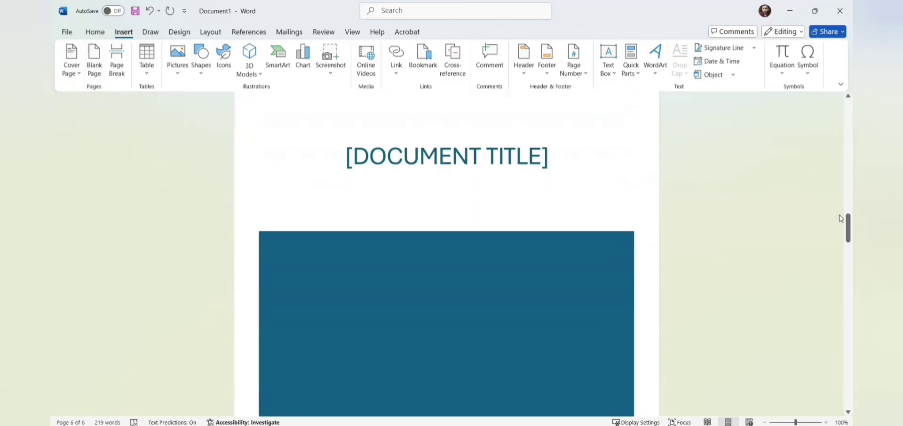
pyautogui.click(841, 281)
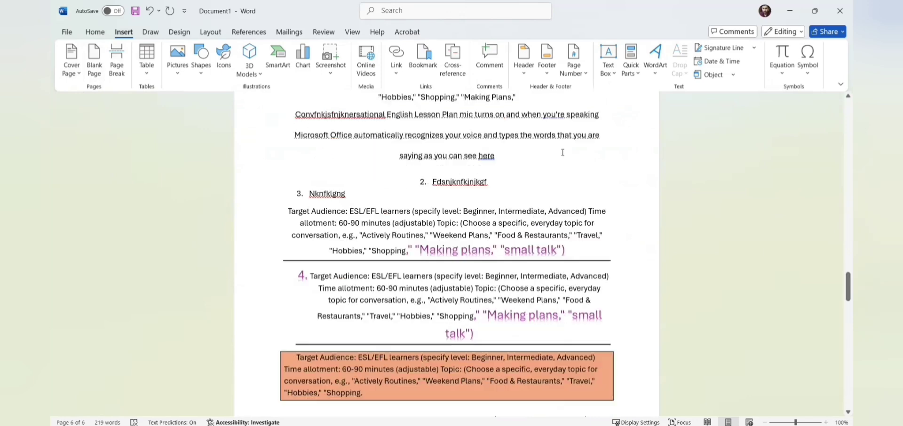
# Step: Add a blank page before the '3.' line and bring up the Table size grid
pyautogui.click(94, 64)
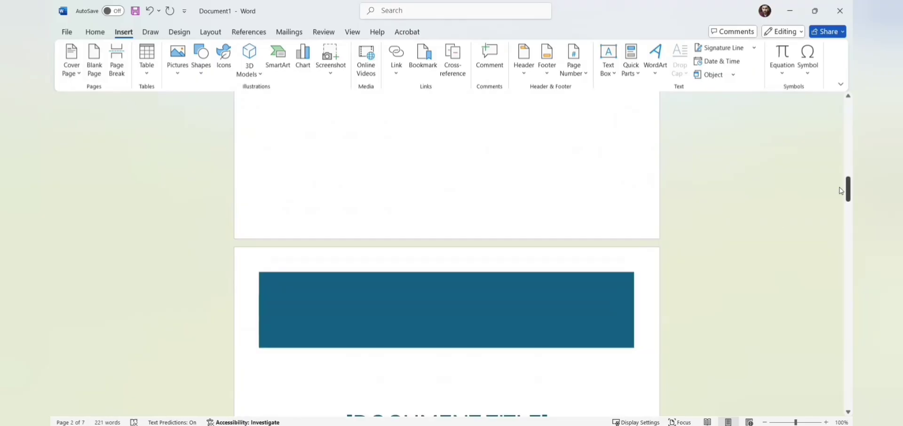
pyautogui.moveTo(841, 191); pyautogui.dragTo(841, 281)
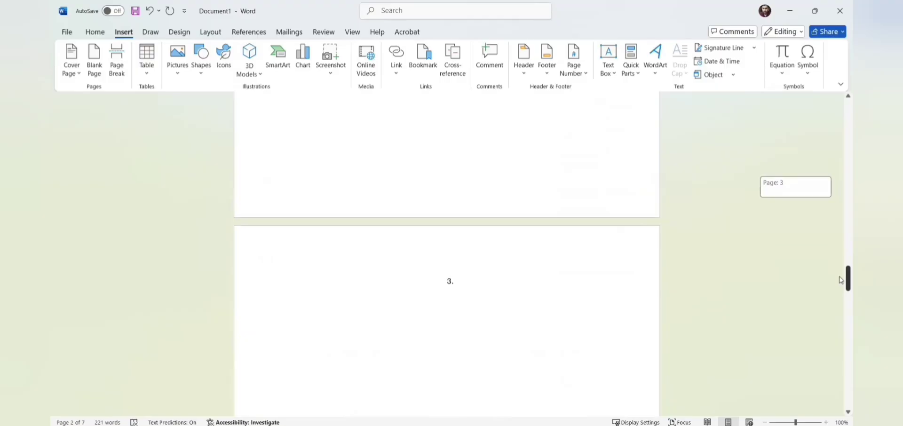
pyautogui.click(145, 80)
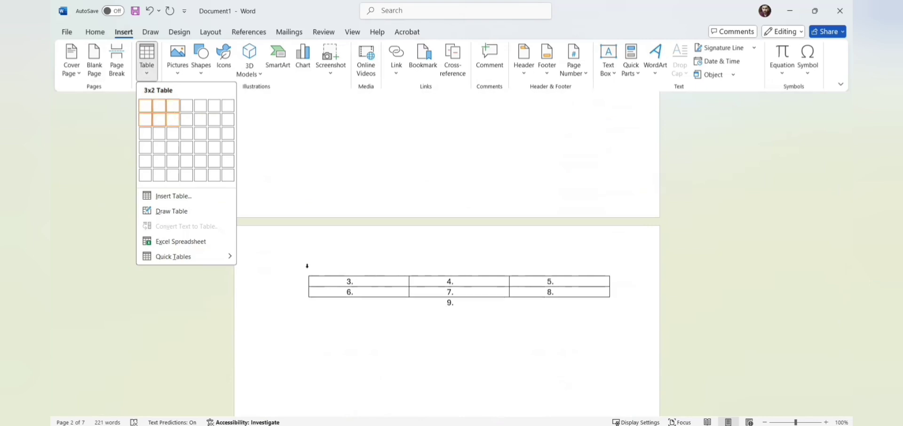
# Step: Insert a 3x2 table holding numbered items 3 through 8, then click outside it
pyautogui.click(173, 119)
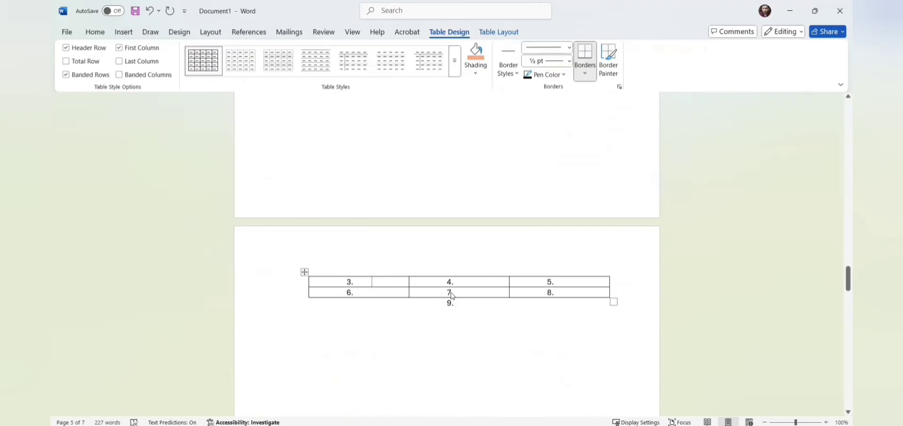
pyautogui.click(372, 186)
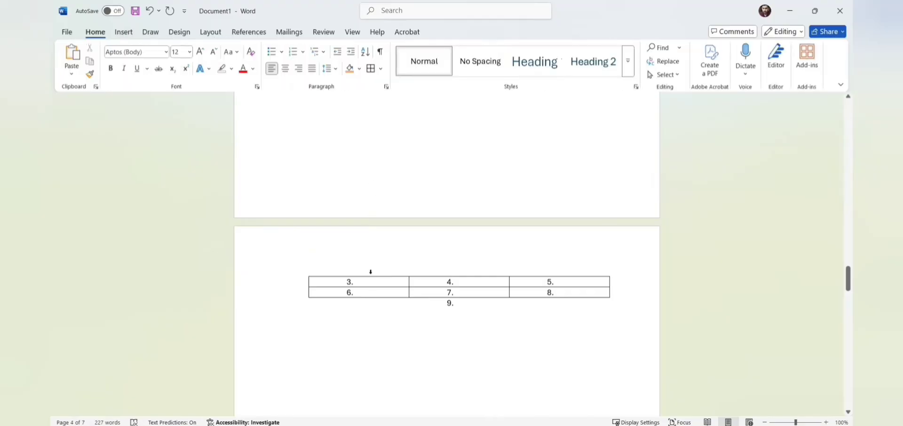
pyautogui.click(369, 254)
pyautogui.click(379, 186)
pyautogui.click(123, 32)
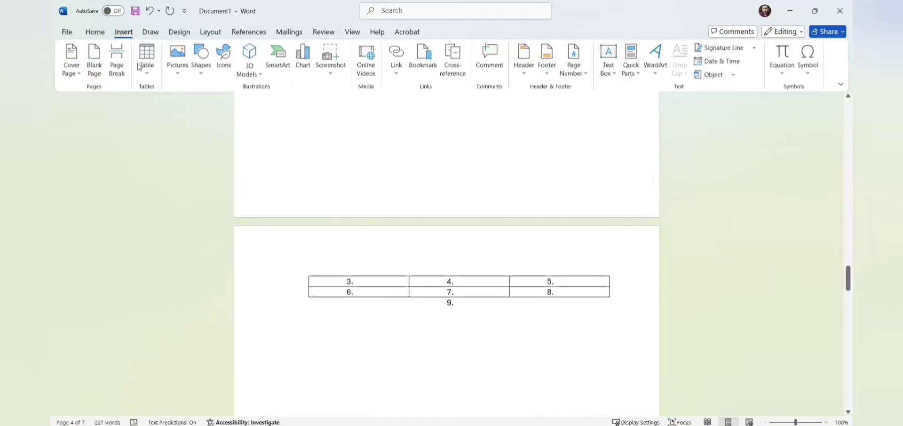
# Step: Try the local-file and stock-image picture sources, selecting an icy seascape stock photo
pyautogui.click(178, 74)
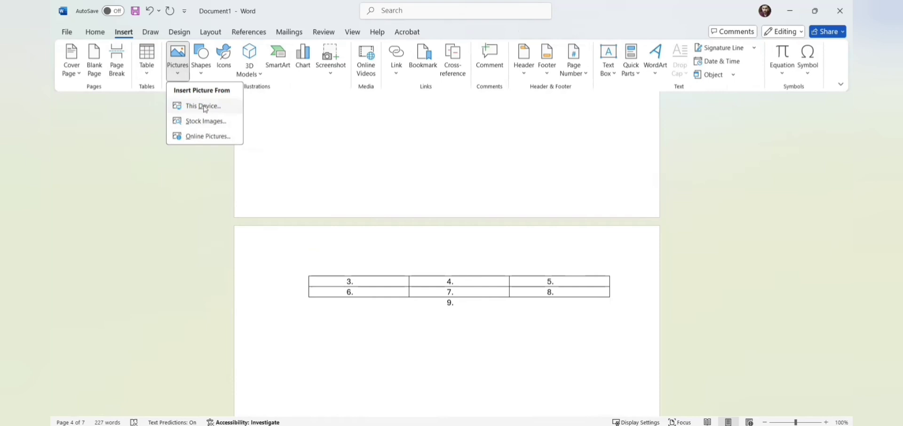
pyautogui.click(331, 168)
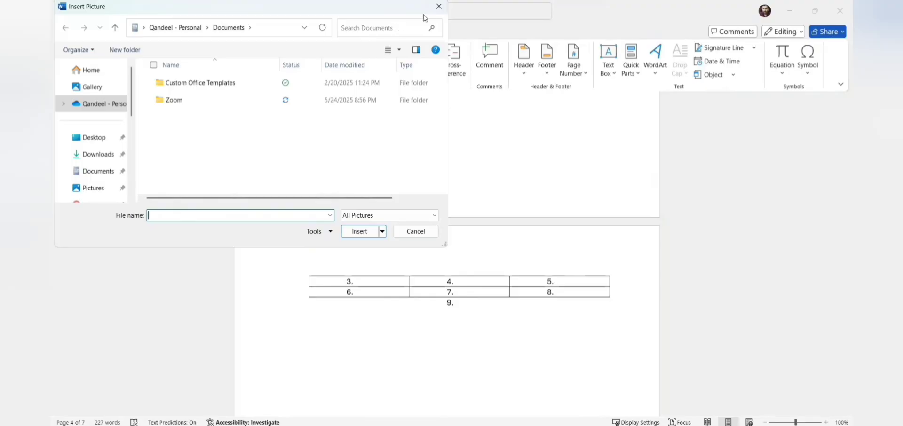
pyautogui.click(439, 7)
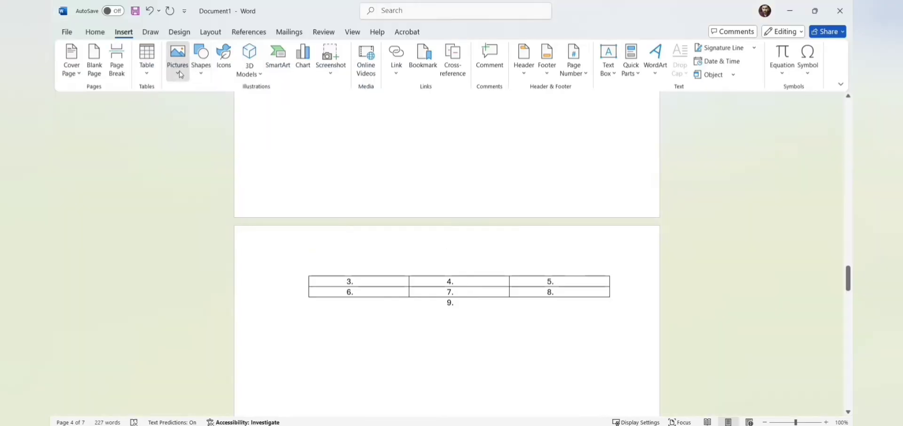
pyautogui.click(179, 73)
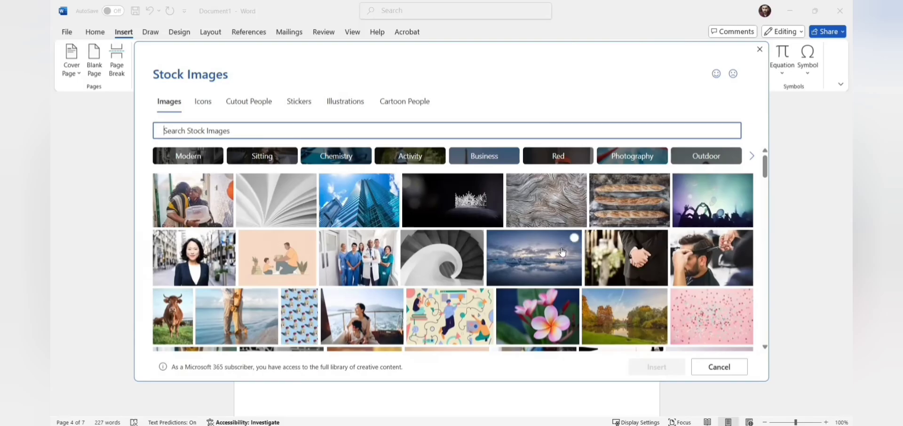
pyautogui.click(563, 253)
pyautogui.press('Escape')
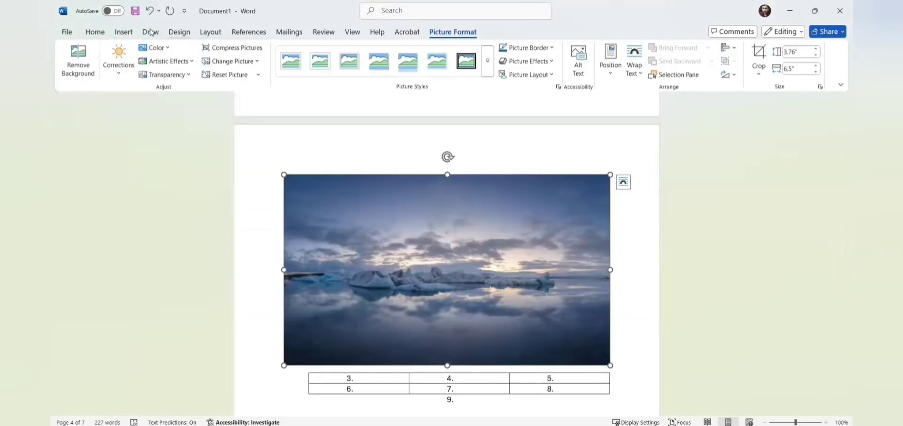
# Step: Insert the online jet-on-blue-sky photo from the Airplane picture results
pyautogui.click(124, 32)
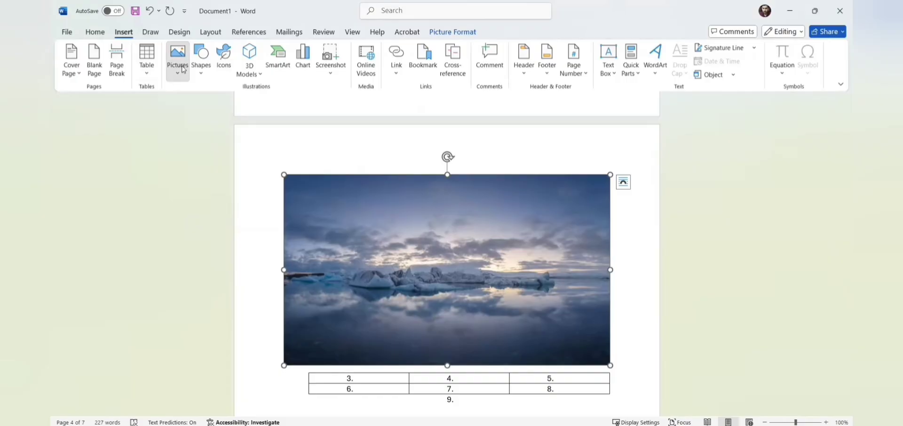
pyautogui.click(177, 61)
pyautogui.click(211, 137)
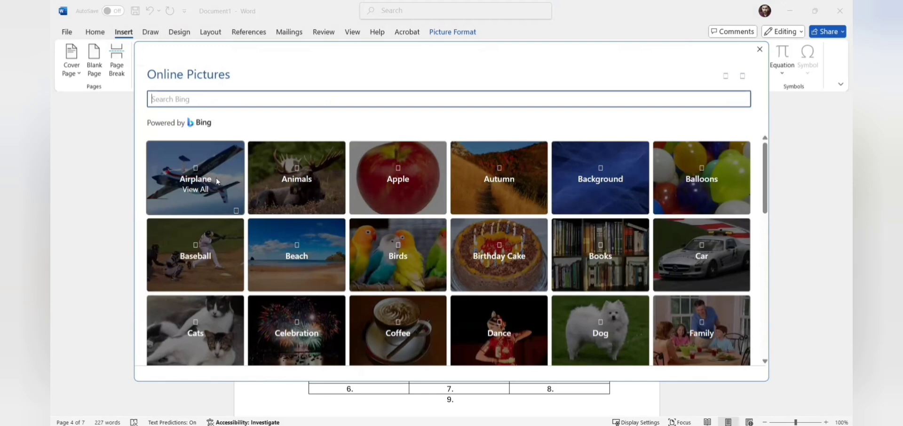
pyautogui.click(216, 179)
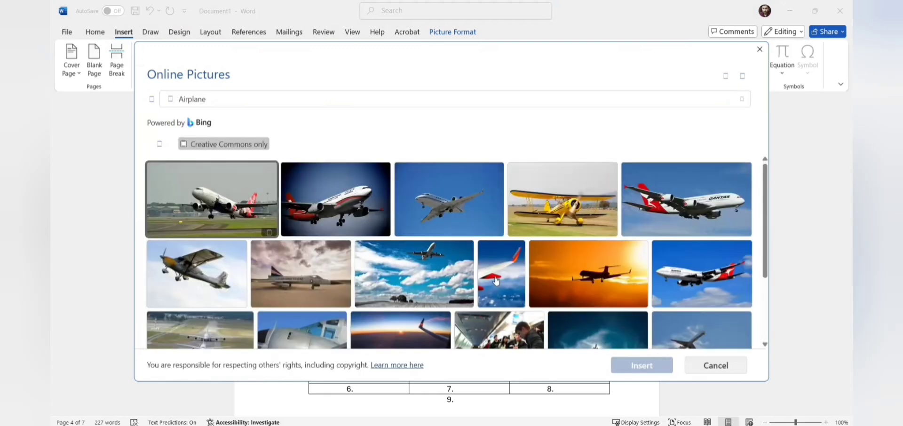
pyautogui.click(450, 200)
pyautogui.click(642, 365)
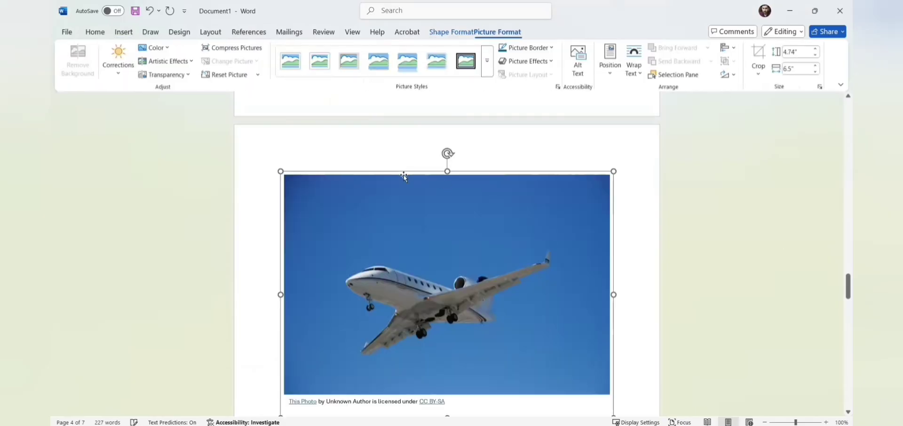
pyautogui.click(124, 33)
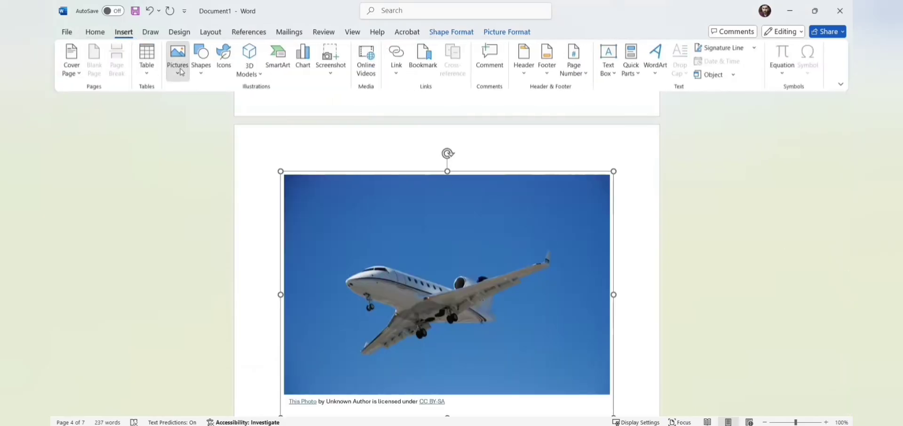
# Step: Draw a blue rectangle below the table
pyautogui.click(200, 71)
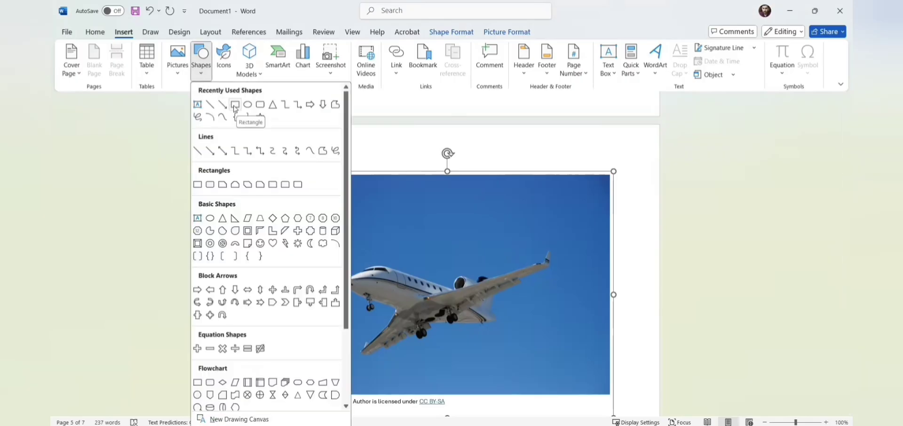
pyautogui.click(235, 109)
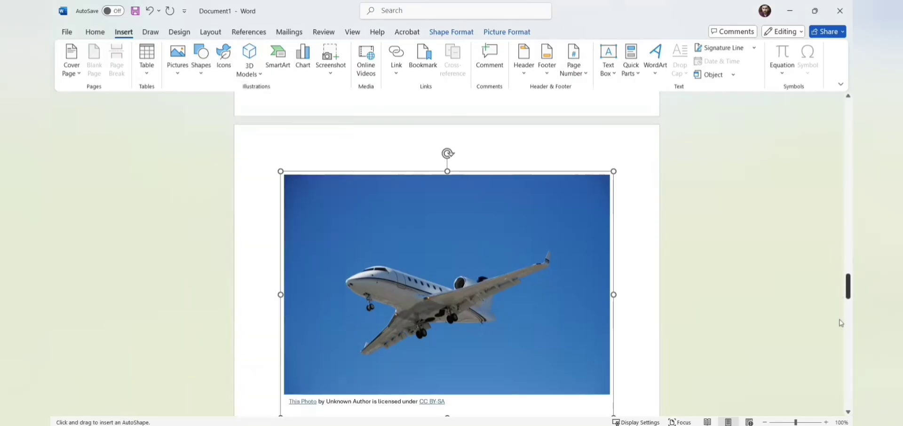
pyautogui.moveTo(840, 287); pyautogui.dragTo(840, 311)
pyautogui.moveTo(307, 164); pyautogui.dragTo(571, 262)
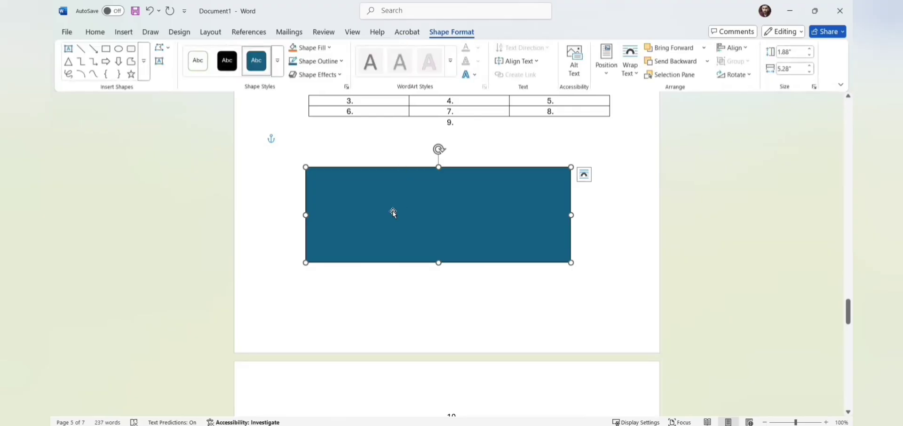
# Step: Insert the alien-head icon from the Icons library above the '10.' line
pyautogui.click(129, 32)
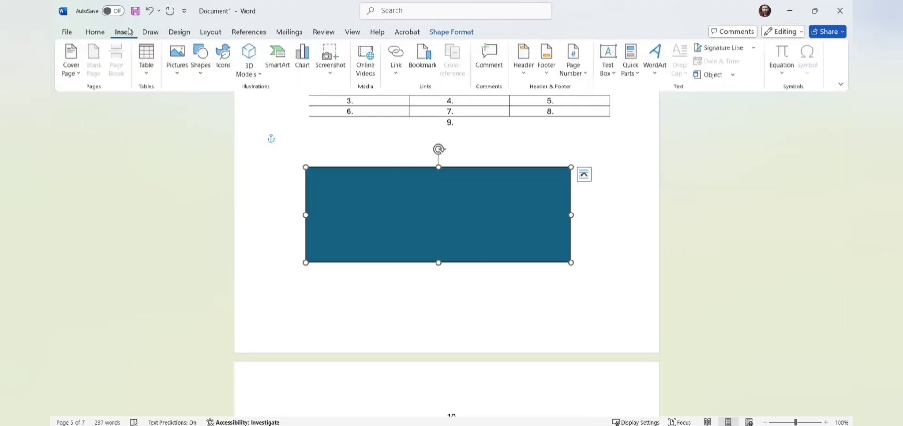
pyautogui.click(225, 63)
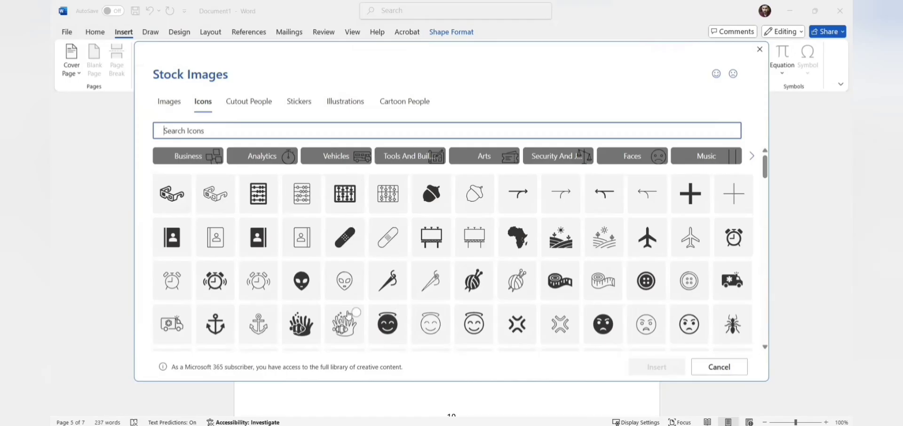
pyautogui.doubleClick(303, 281)
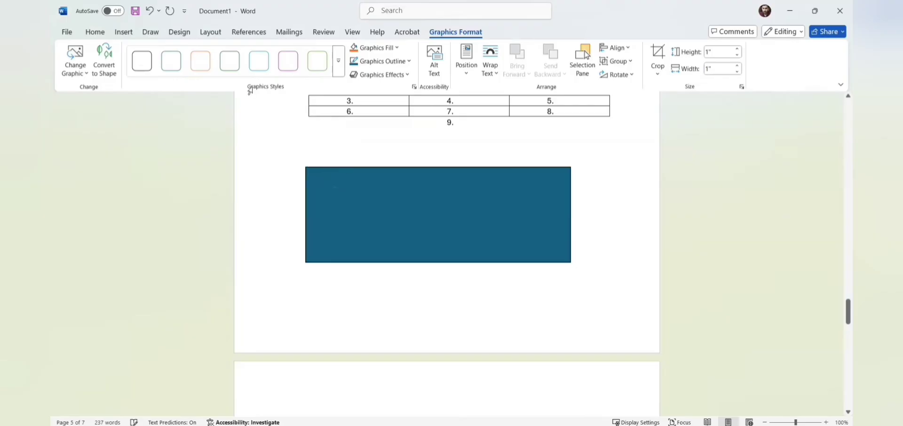
pyautogui.click(124, 32)
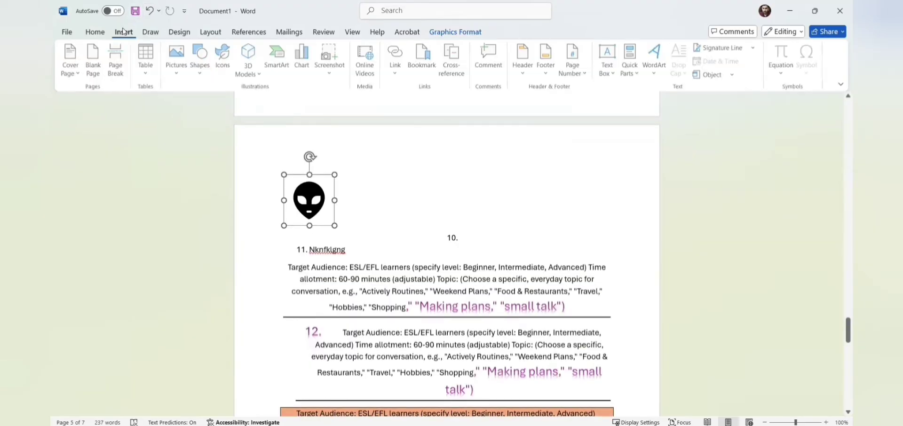
# Step: Insert the sunglasses emoji from the Emoji 3D model collection and drag it beside item 10
pyautogui.click(260, 77)
pyautogui.click(272, 105)
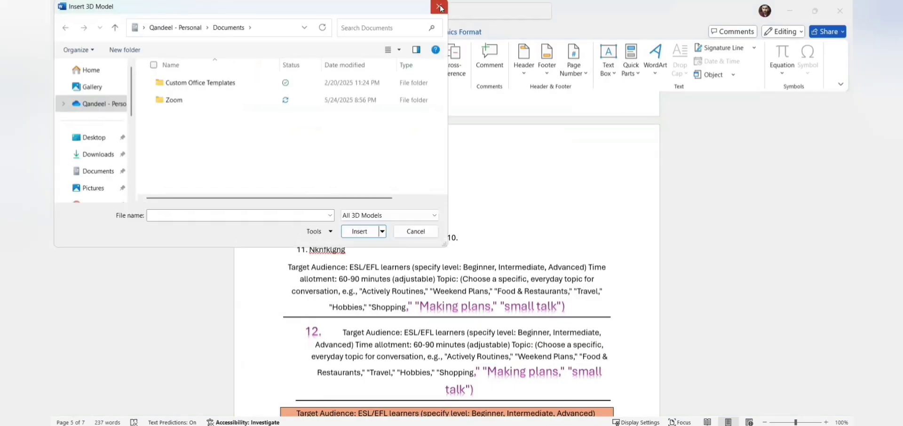
pyautogui.click(440, 8)
pyautogui.click(261, 72)
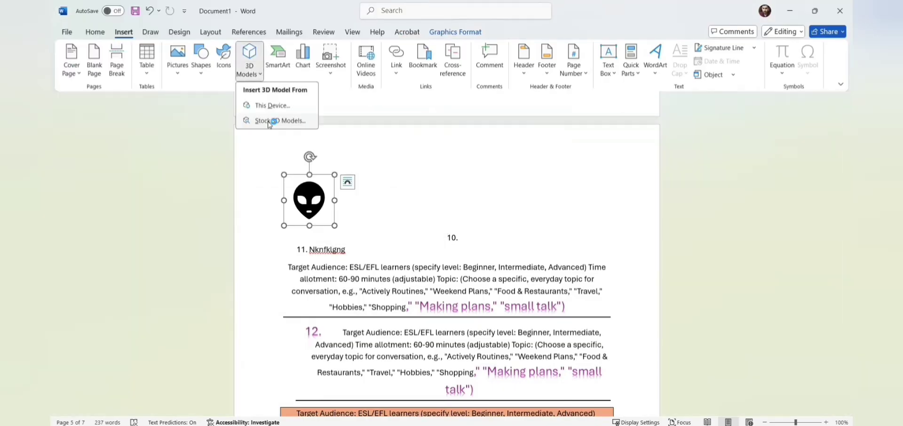
pyautogui.click(273, 119)
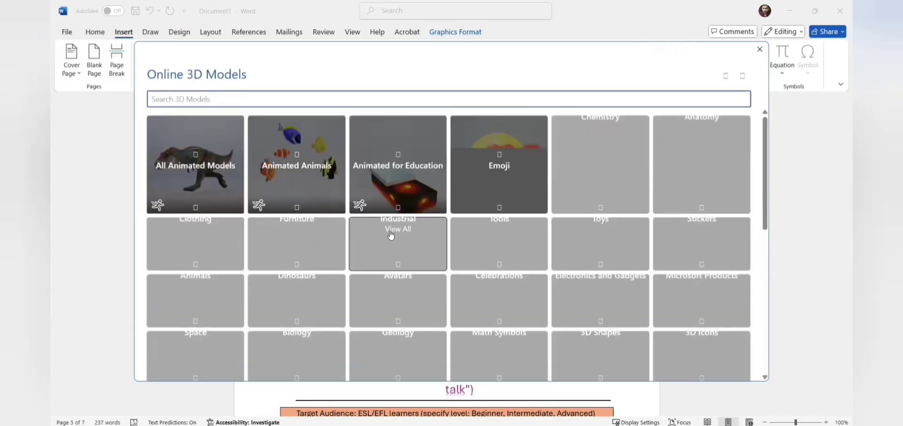
pyautogui.click(525, 151)
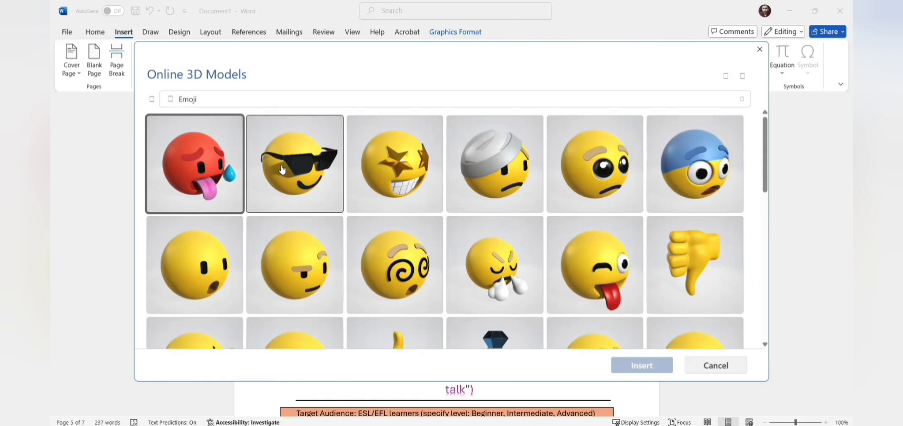
pyautogui.click(259, 163)
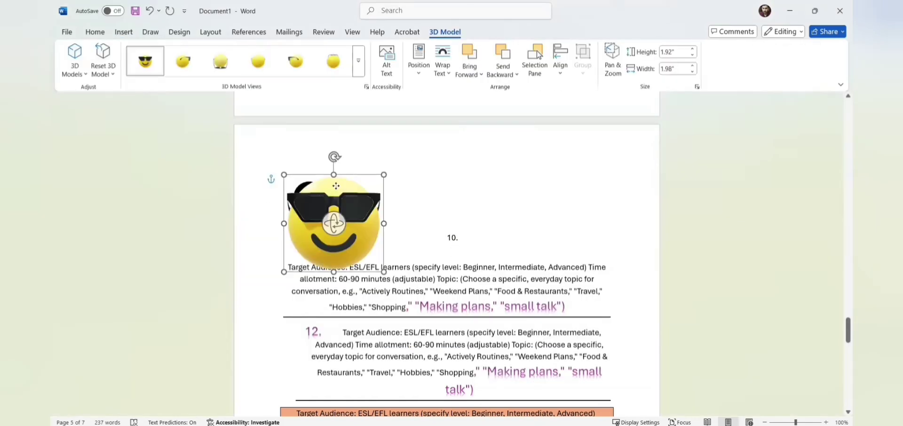
pyautogui.moveTo(336, 186); pyautogui.dragTo(516, 188)
pyautogui.click(122, 33)
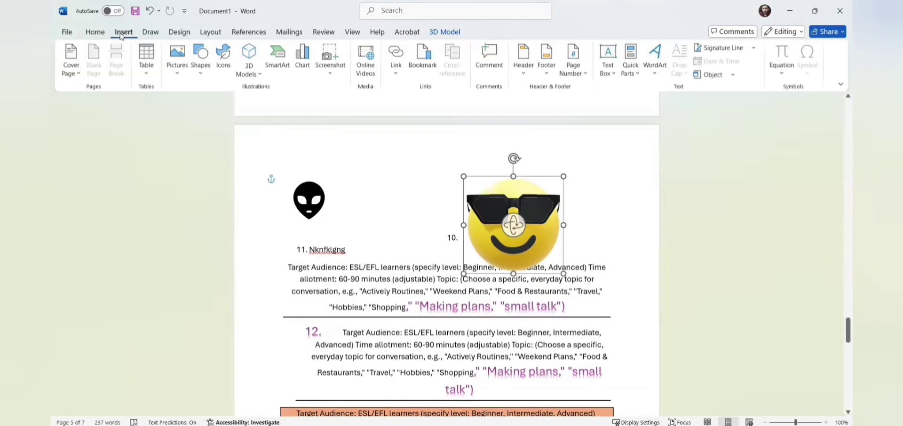
# Step: Insert a Basic Block List SmartArt, hide its text pane, and move the emoji to the right edge
pyautogui.click(279, 61)
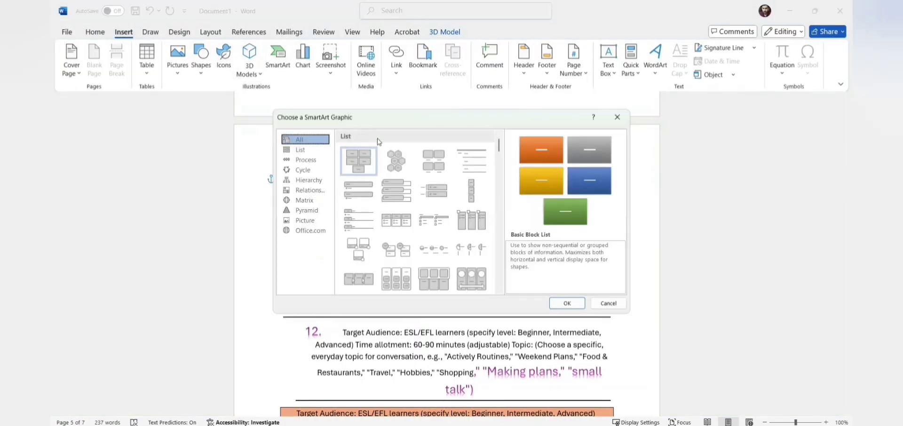
pyautogui.click(315, 152)
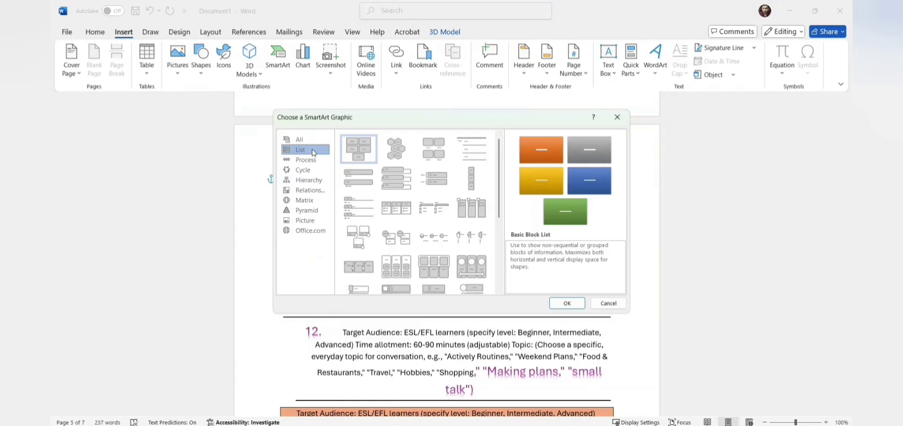
pyautogui.click(308, 160)
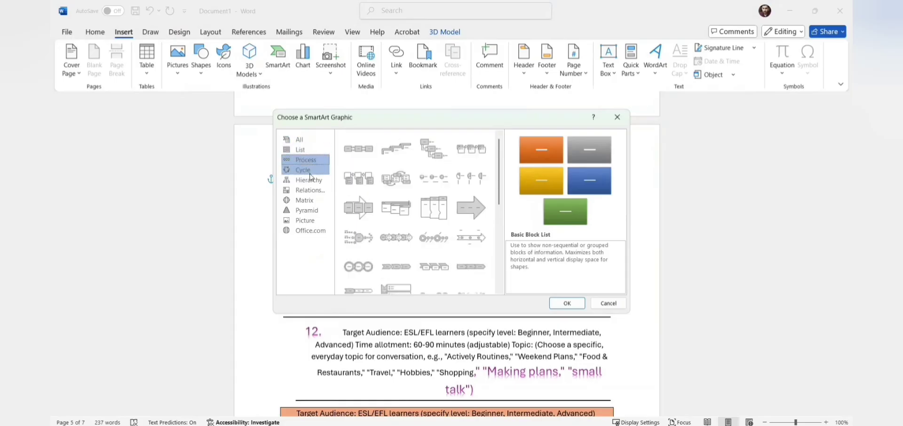
pyautogui.click(310, 170)
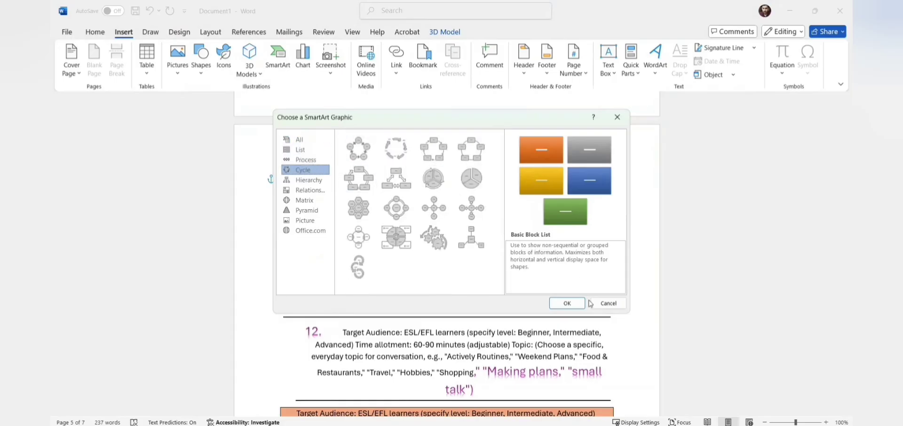
pyautogui.click(568, 303)
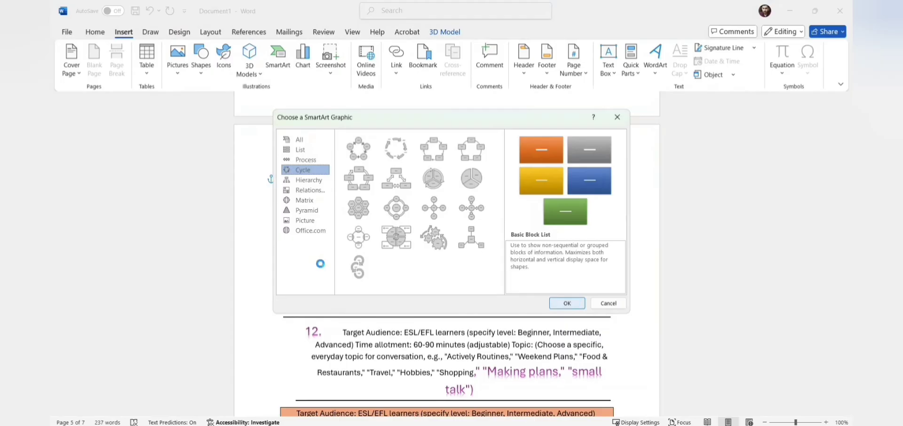
pyautogui.click(276, 180)
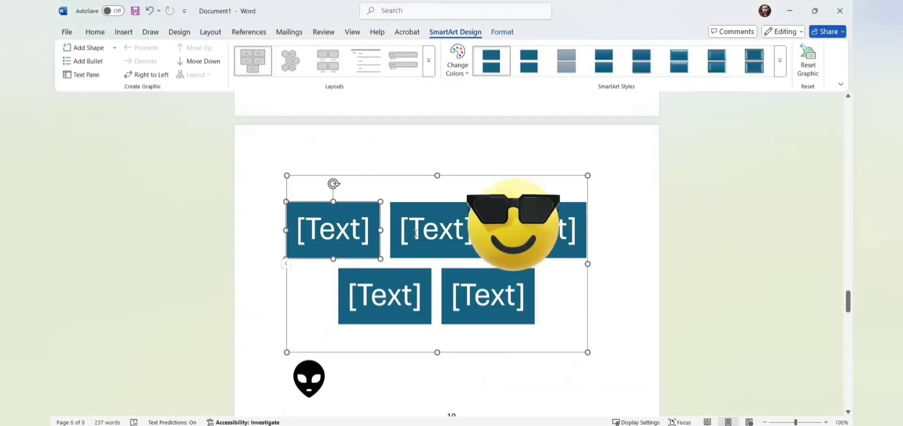
pyautogui.moveTo(500, 197); pyautogui.dragTo(638, 169)
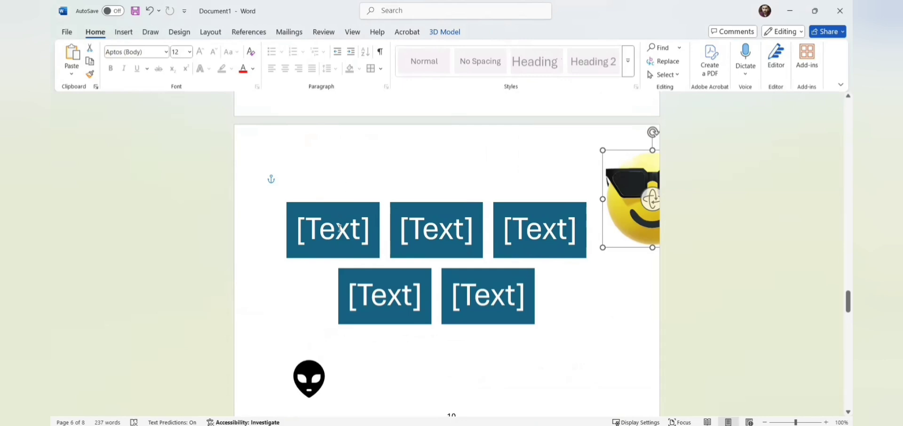
pyautogui.click(124, 33)
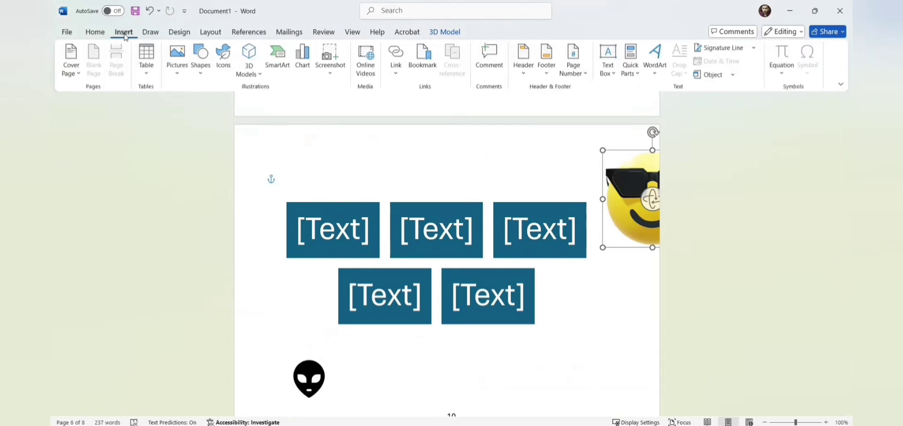
# Step: Insert a clustered column chart with the default Series 1–3 sample data and close its data sheet
pyautogui.click(309, 68)
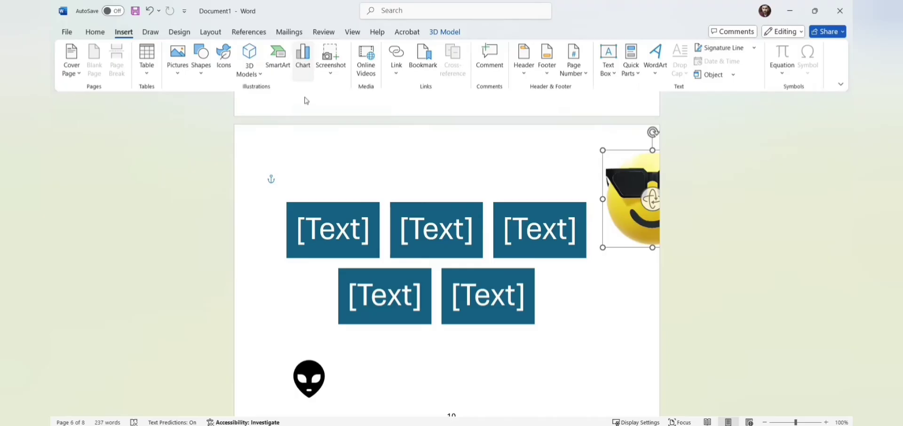
pyautogui.click(542, 358)
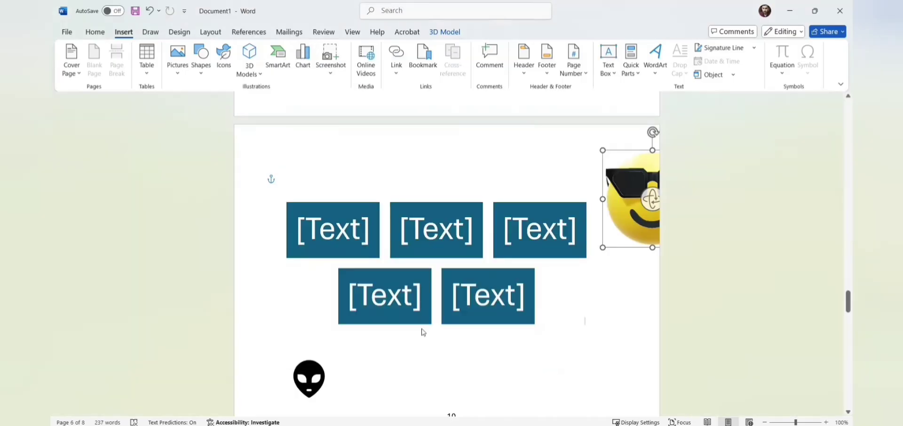
pyautogui.click(124, 33)
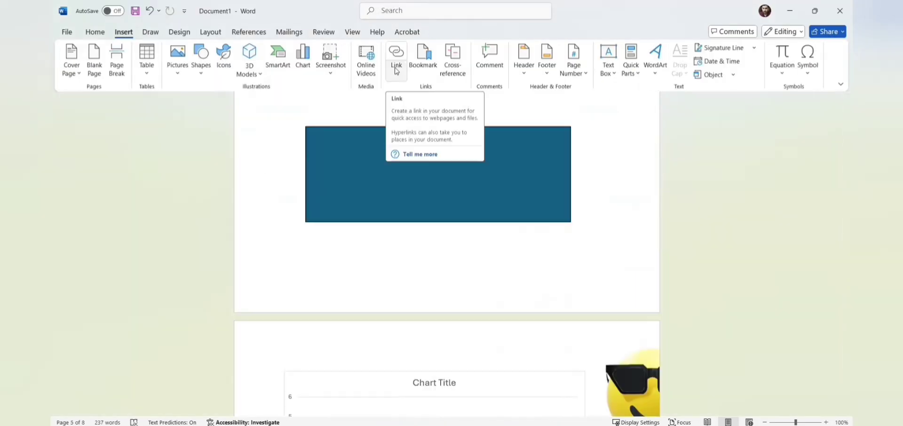
# Step: Link to the recent file mbs-outline and add two blank lines after it
pyautogui.click(397, 71)
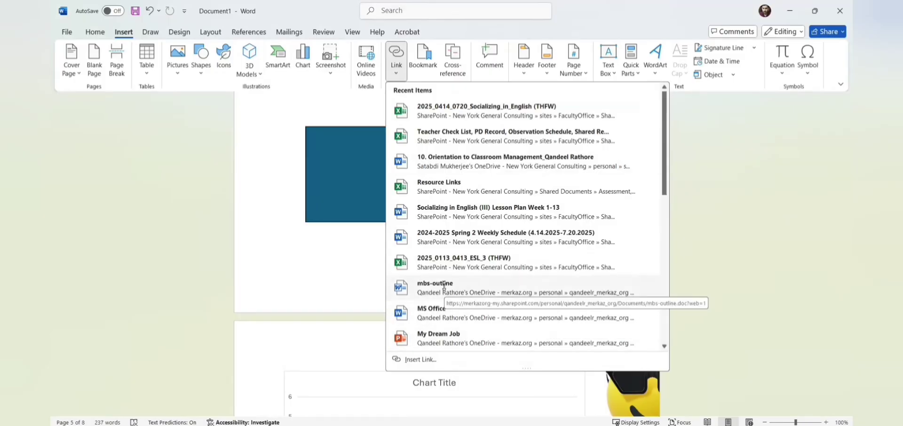
pyautogui.click(368, 259)
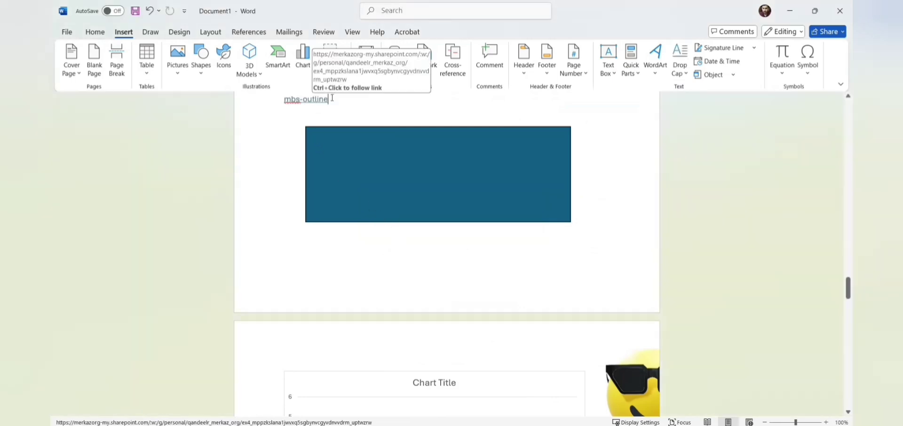
pyautogui.press('Return')
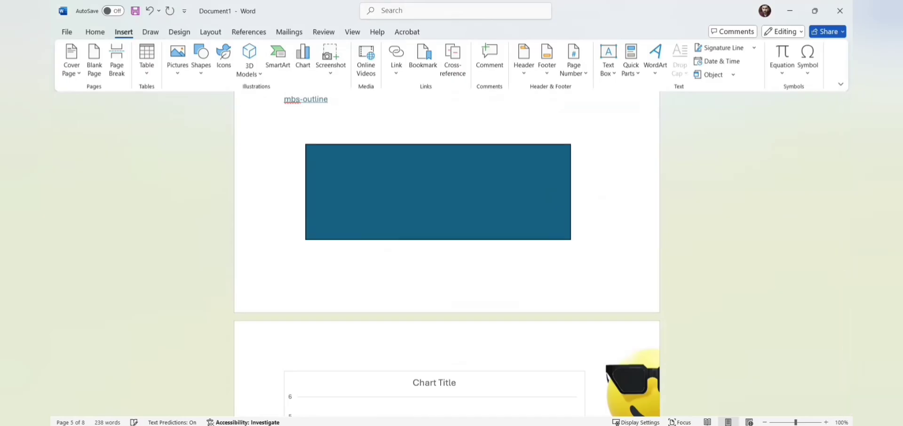
pyautogui.press('Return')
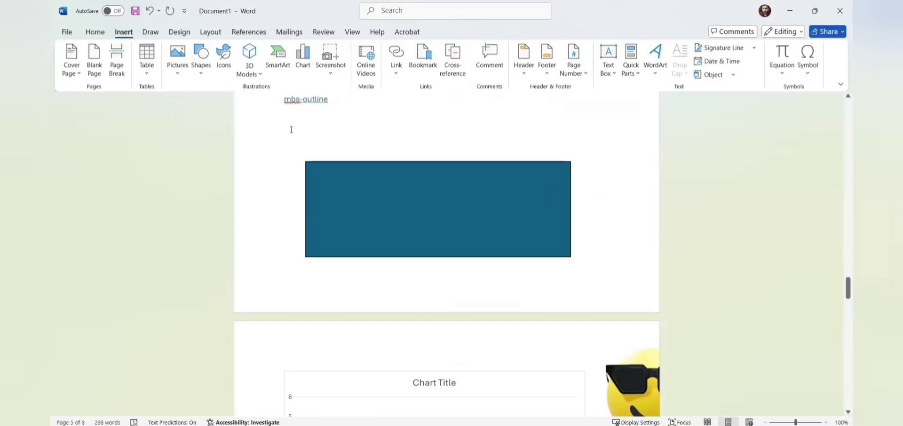
pyautogui.click(335, 103)
# Step: Type 'link vs hyperlink' on a new line below the mbs-outline link
pyautogui.press('Return')
pyautogui.press('Return')
pyautogui.write('l')
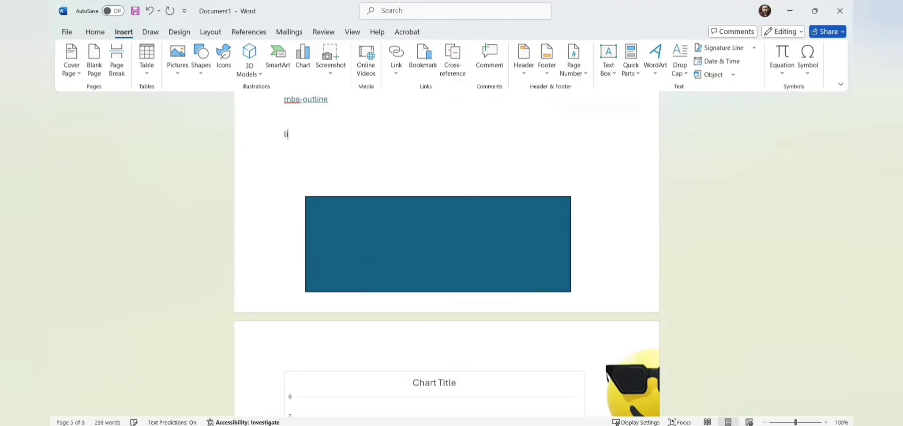
pyautogui.write('ink vs hyperlink')
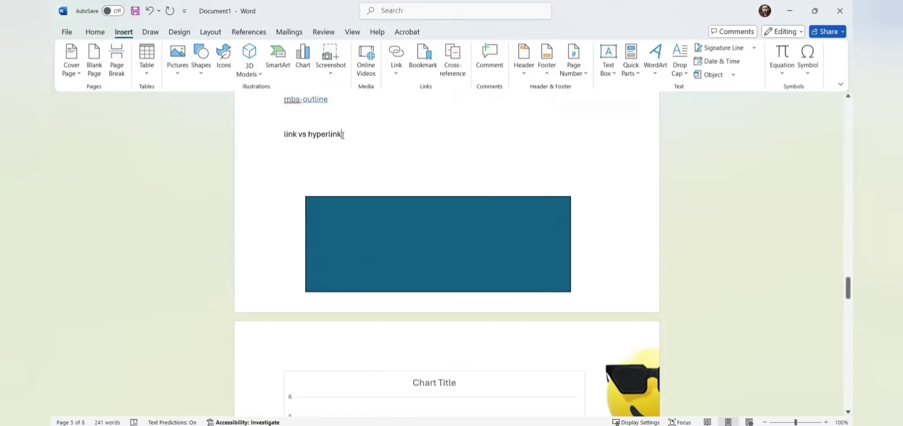
pyautogui.moveTo(343, 135); pyautogui.dragTo(308, 136)
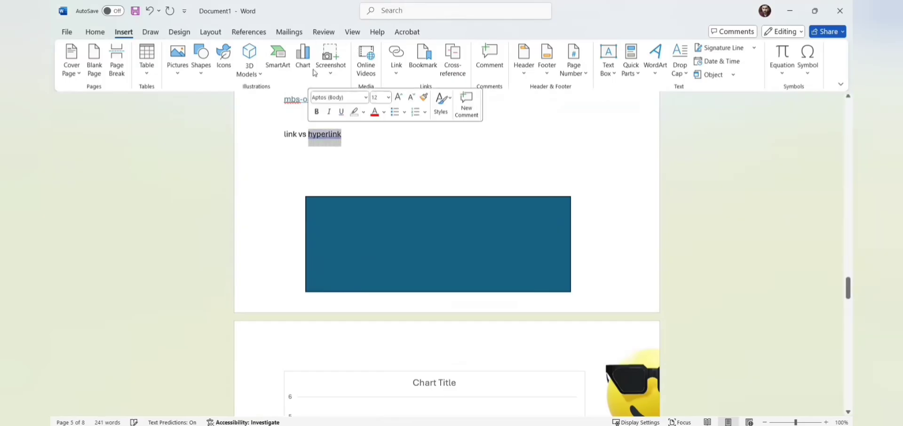
pyautogui.click(347, 141)
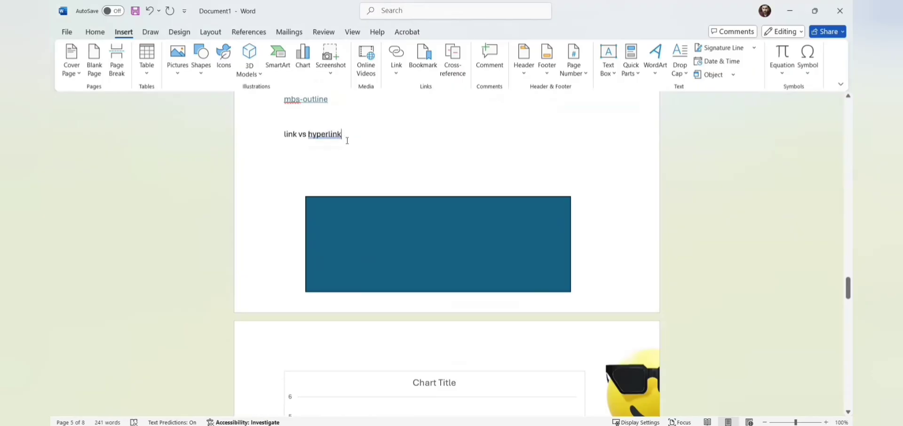
# Step: Follow the mbs-outline link, then return to the Word document
pyautogui.moveTo(313, 100)
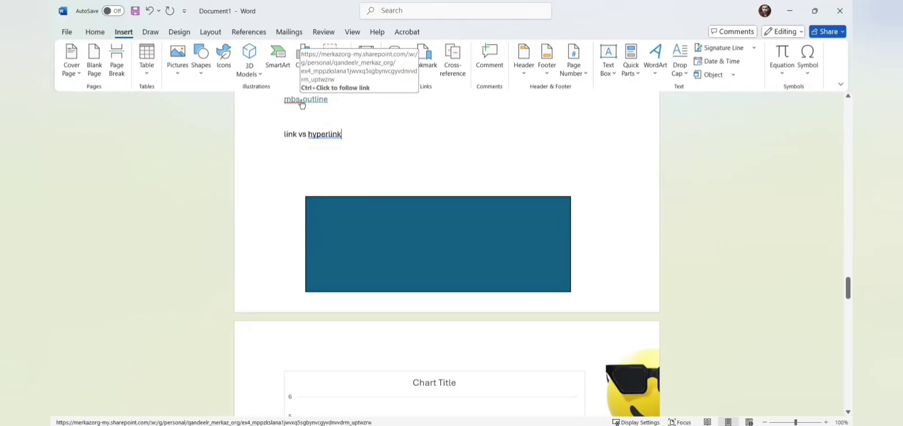
pyautogui.keyDown('ctrl'); pyautogui.click(301, 101); pyautogui.keyUp('ctrl')
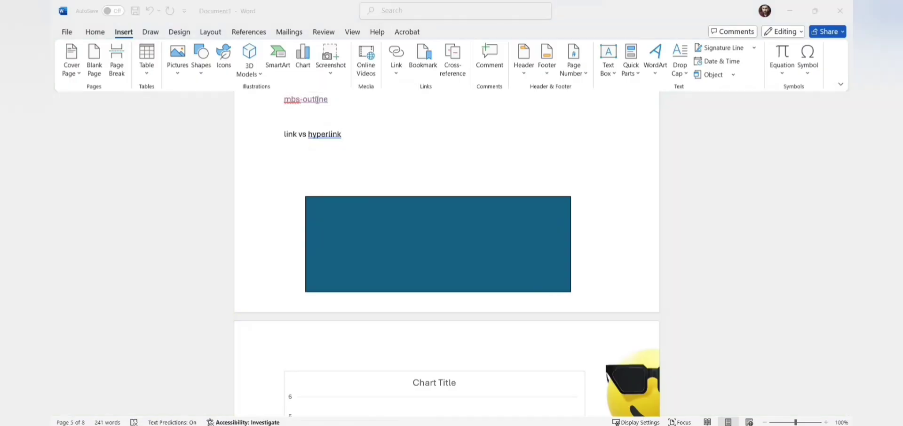
pyautogui.click(357, 114)
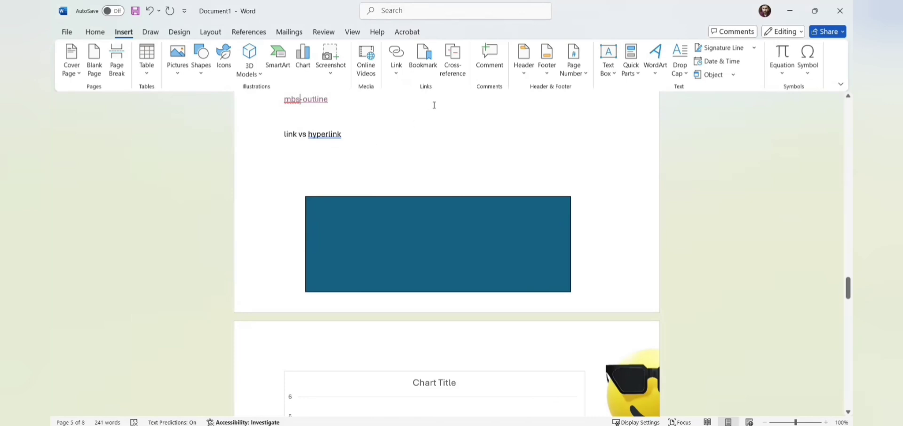
# Step: Post a comment reading 'What do you mean by this?' on the mbs-outline link
pyautogui.click(491, 53)
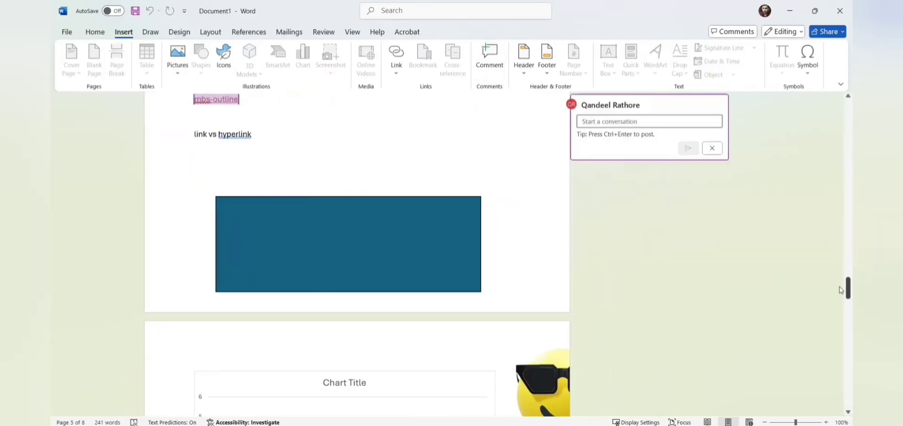
pyautogui.moveTo(842, 259); pyautogui.dragTo(841, 288)
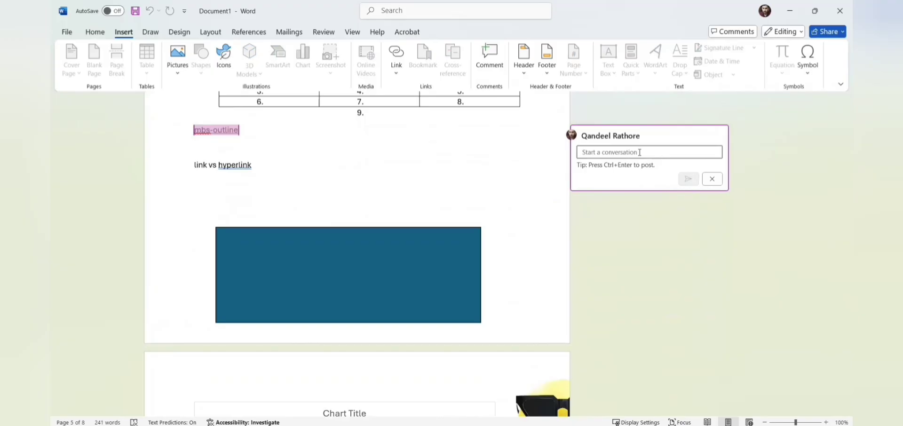
pyautogui.write('What do')
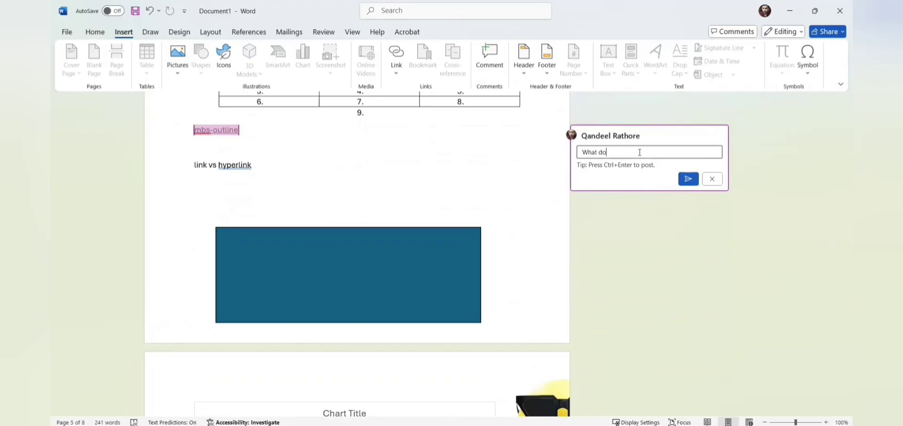
pyautogui.write(' you mean by this?')
pyautogui.press('Return')
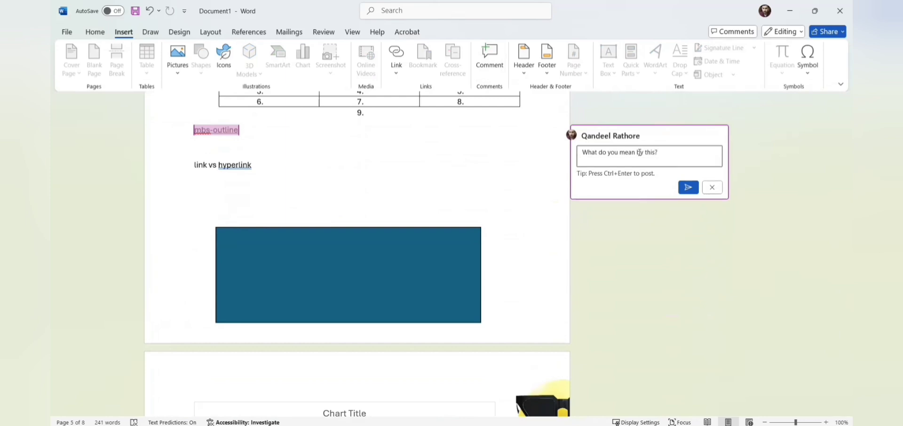
pyautogui.click(688, 188)
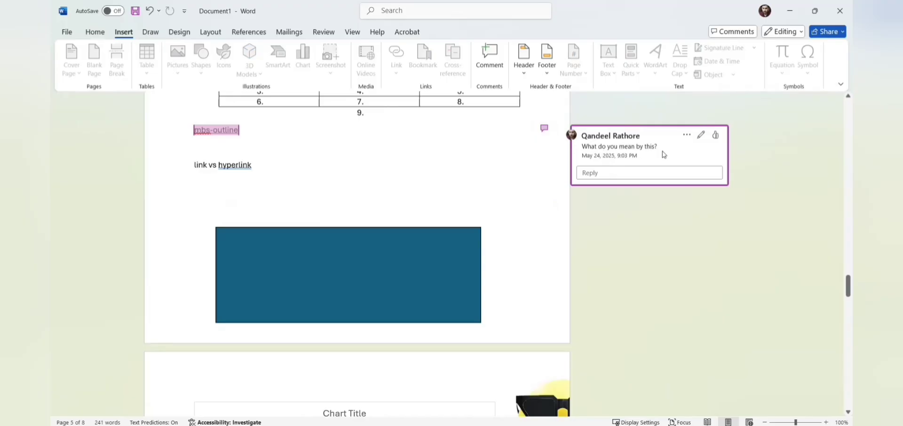
pyautogui.click(462, 158)
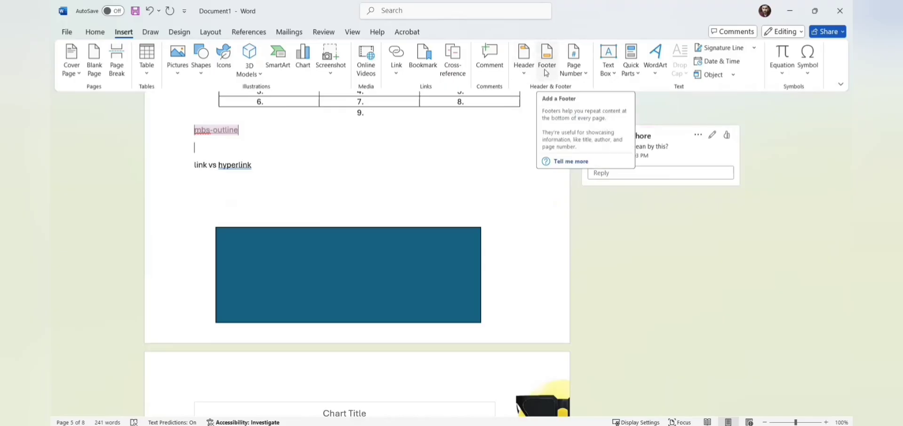
# Step: Draw a text box over the blue rectangle and type 'fggghdhhd' in it
pyautogui.click(454, 251)
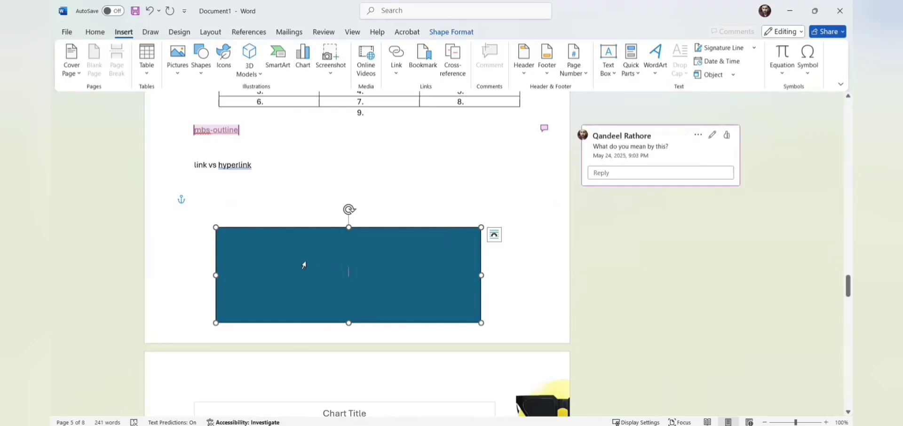
pyautogui.click(243, 270)
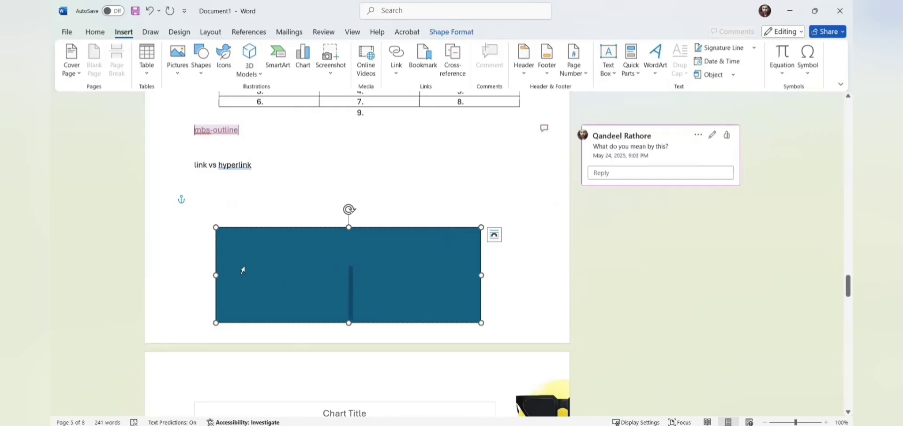
pyautogui.click(608, 61)
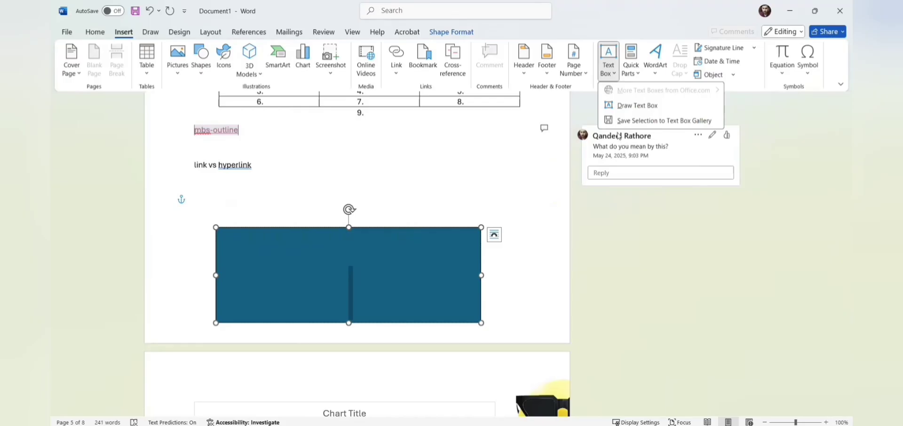
pyautogui.click(631, 106)
pyautogui.click(282, 267)
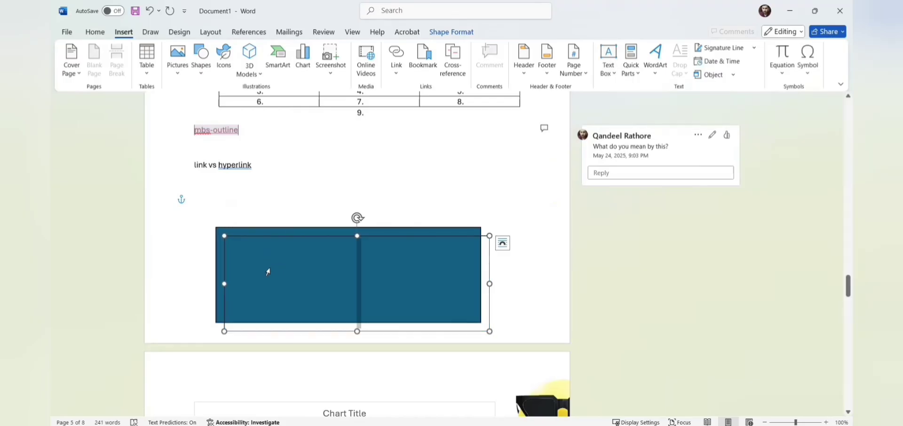
pyautogui.write('fggghdhhd')
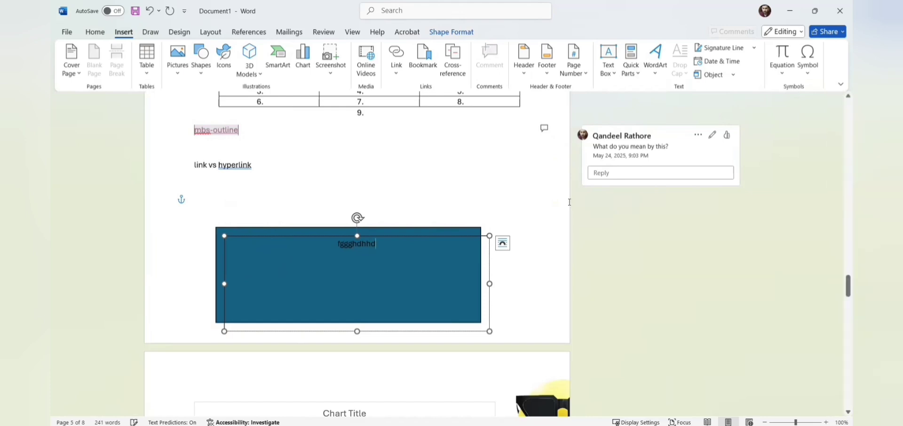
pyautogui.click(546, 189)
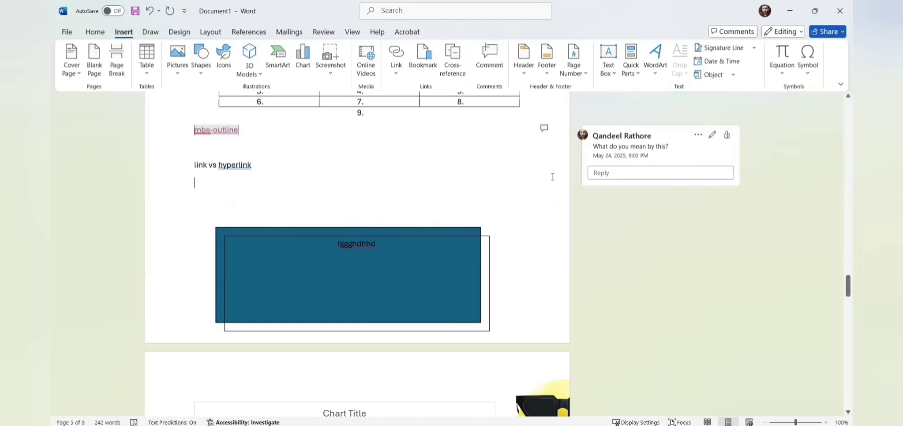
# Step: Insert two 'Your text here' WordArt objects, one plain black style and one purple style
pyautogui.click(657, 68)
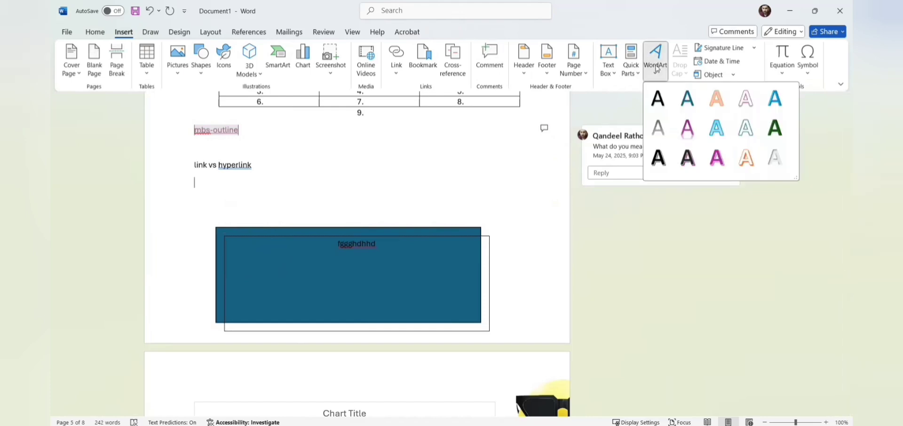
pyautogui.click(654, 102)
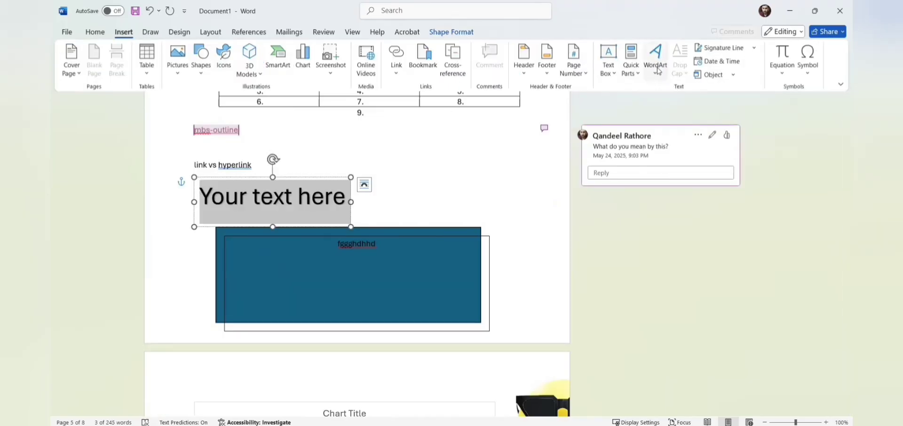
pyautogui.click(656, 62)
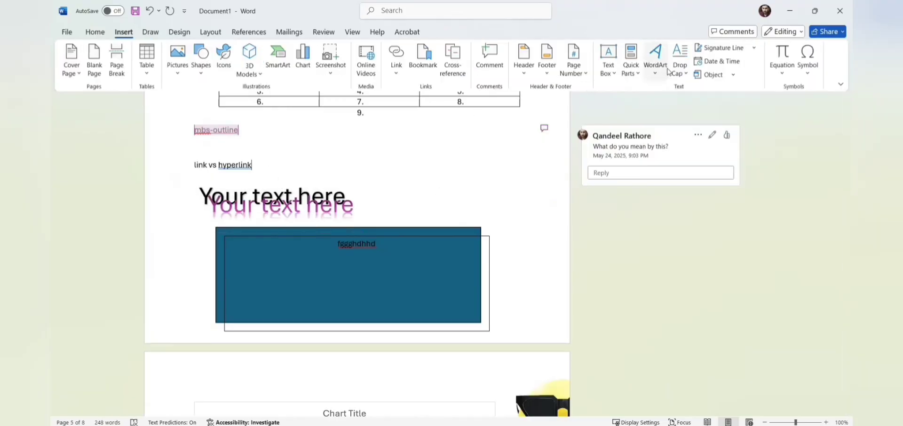
pyautogui.click(688, 75)
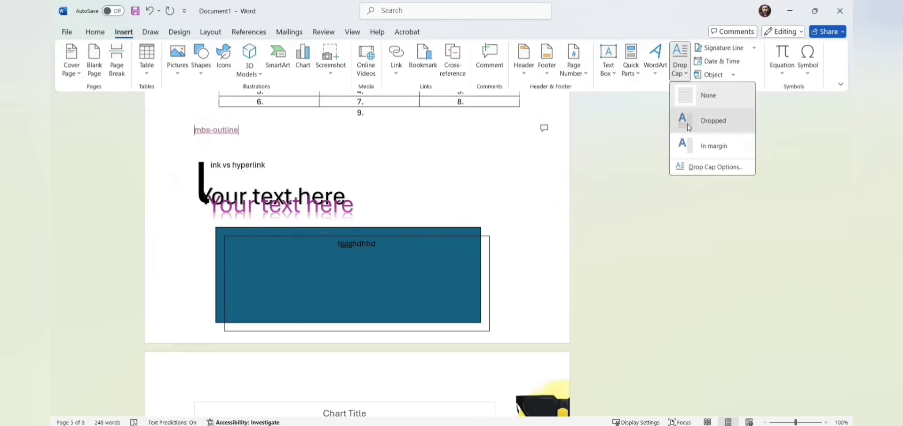
# Step: Apply a Dropped drop cap to the 'link vs hyperlink' line and the Allotment paragraph
pyautogui.click(714, 120)
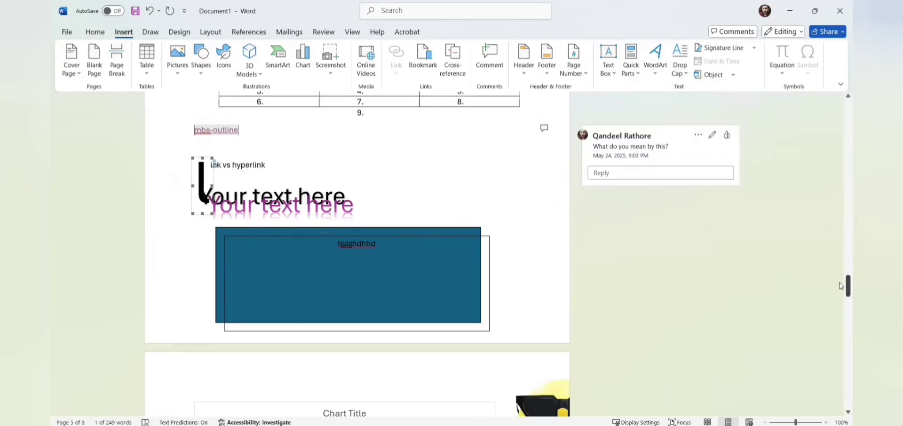
pyautogui.moveTo(842, 286); pyautogui.dragTo(841, 93)
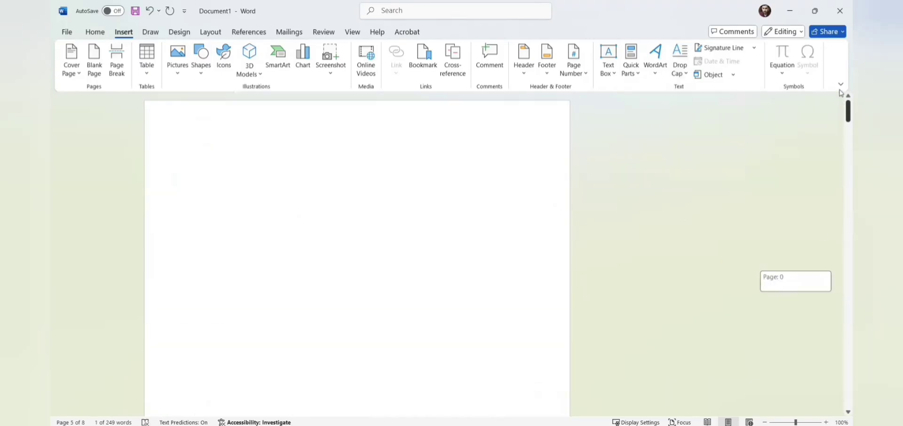
pyautogui.moveTo(841, 216); pyautogui.dragTo(840, 234)
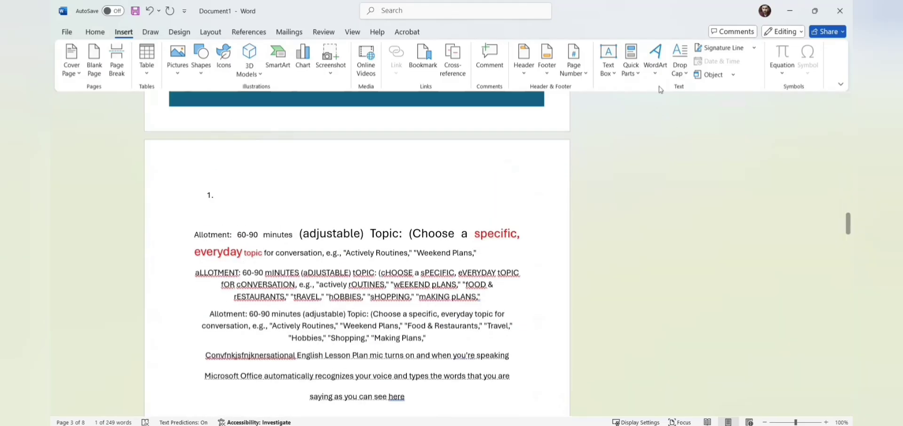
pyautogui.click(680, 65)
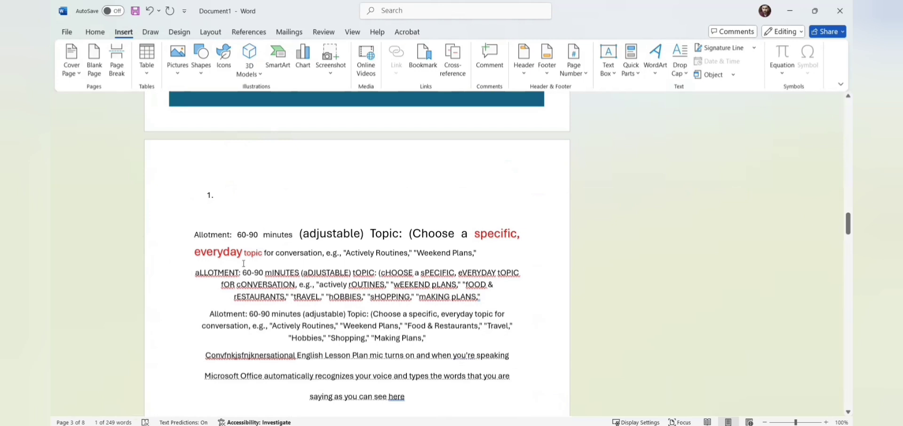
pyautogui.moveTo(194, 235); pyautogui.dragTo(475, 357)
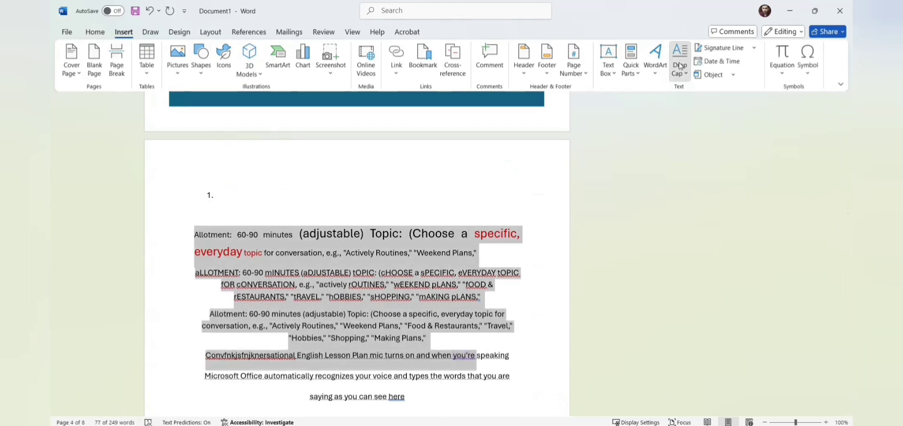
pyautogui.click(680, 66)
pyautogui.click(716, 119)
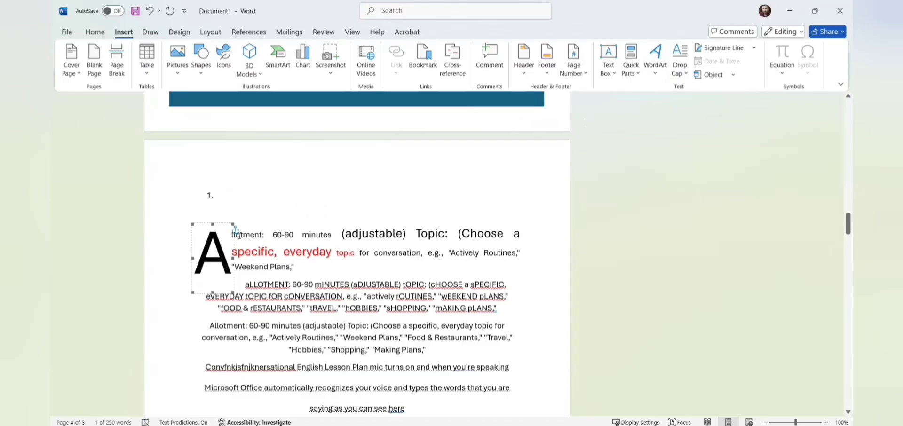
# Step: Add a signature line, move it beside list item 1 and widen it until 'Sign here' shows
pyautogui.click(724, 48)
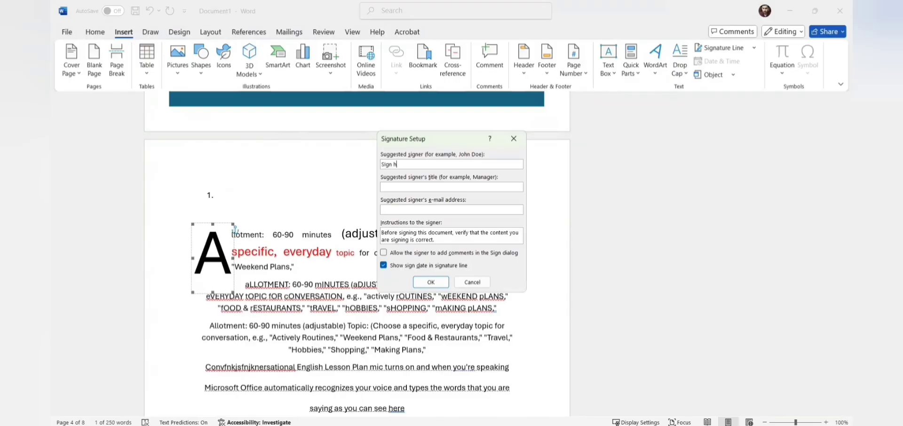
pyautogui.click(431, 282)
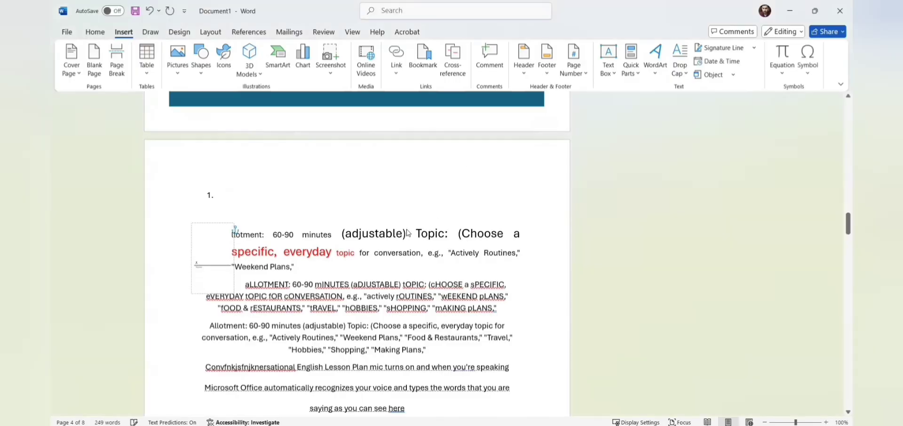
pyautogui.moveTo(196, 264)
pyautogui.mouseDown()
pyautogui.moveTo(220, 239)
pyautogui.moveTo(254, 254)
pyautogui.mouseUp()
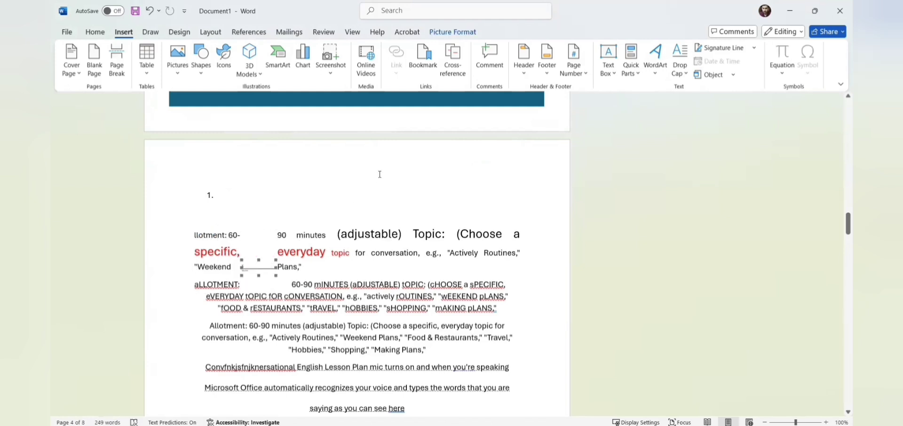
pyautogui.moveTo(266, 247)
pyautogui.mouseDown()
pyautogui.moveTo(272, 229)
pyautogui.moveTo(369, 236)
pyautogui.mouseUp()
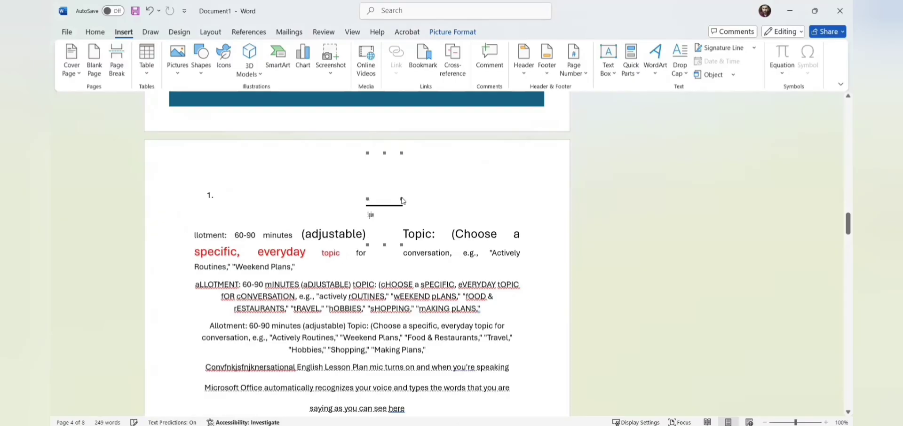
pyautogui.moveTo(404, 200); pyautogui.dragTo(502, 199)
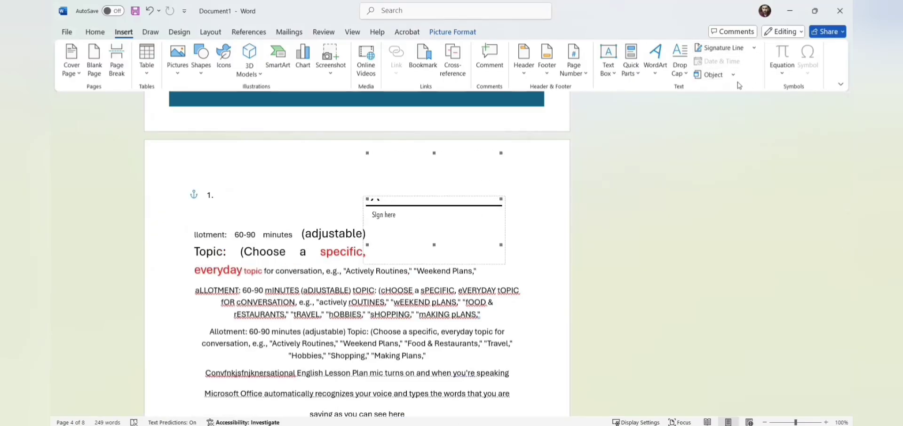
pyautogui.press('Escape')
pyautogui.click(722, 61)
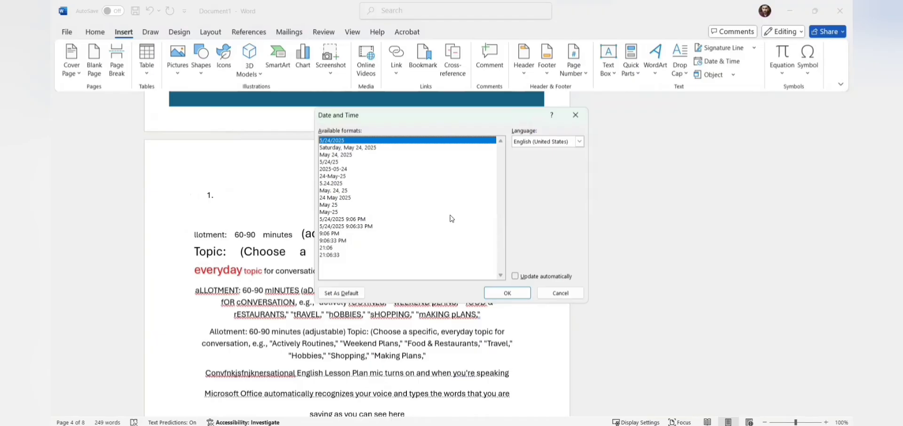
# Step: After list item 1, add the long date, then the date-with-time '5/24/2025 9:07:00 PM'
pyautogui.click(342, 148)
pyautogui.click(507, 293)
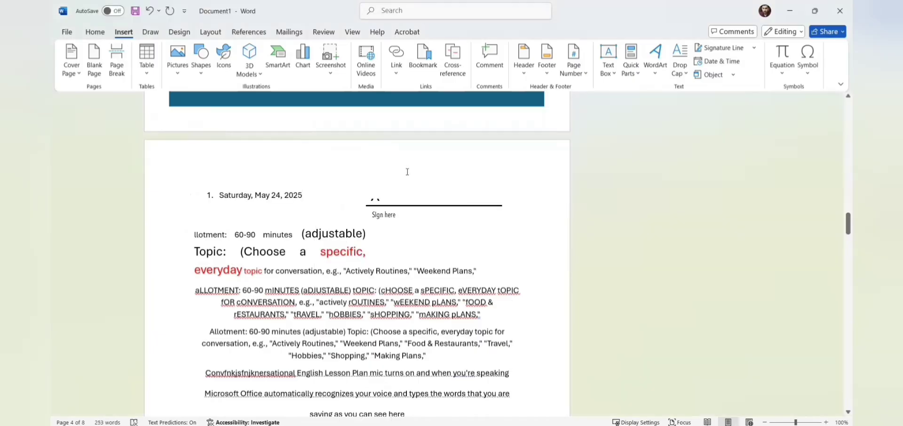
pyautogui.click(728, 66)
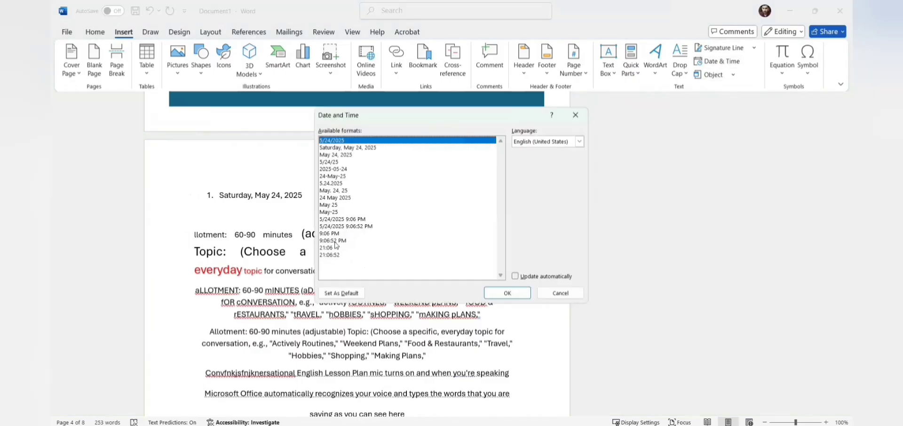
pyautogui.click(354, 226)
pyautogui.press('Return')
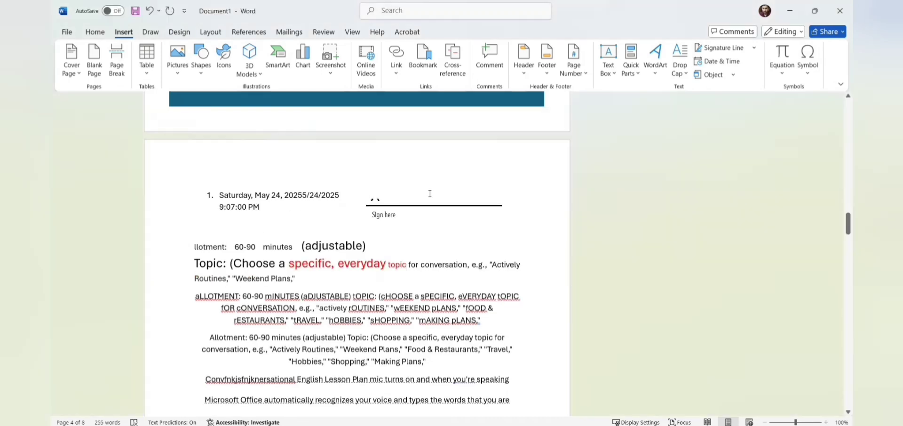
pyautogui.click(734, 75)
pyautogui.click(781, 74)
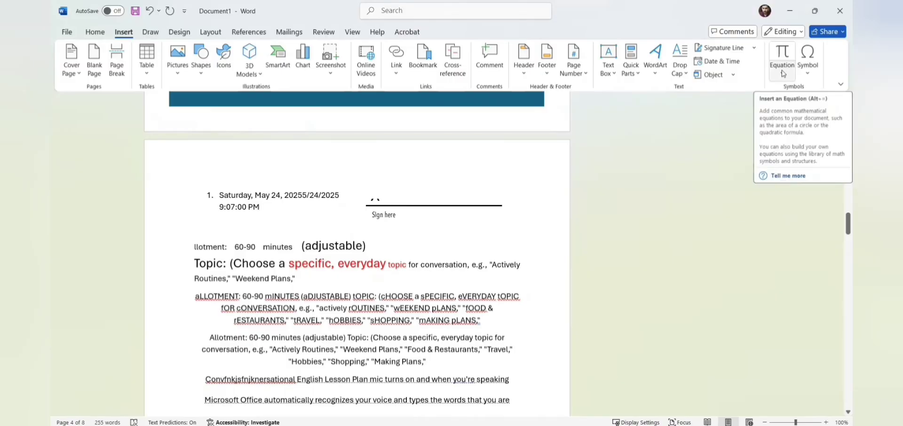
# Step: Insert the built-in Area of Circle equation A = πr² and add a β symbol at its start
pyautogui.click(781, 74)
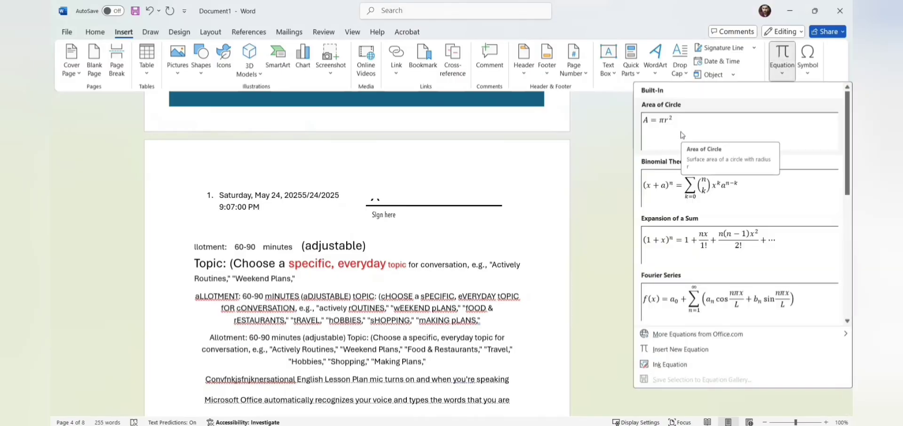
pyautogui.click(681, 132)
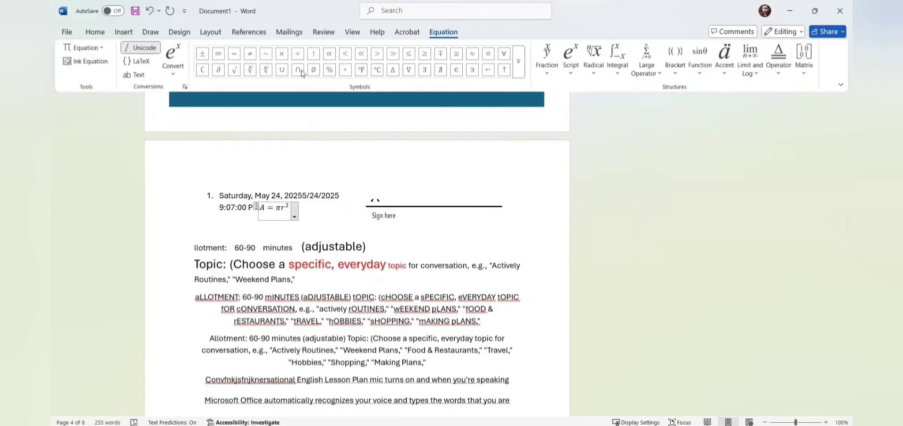
pyautogui.click(125, 32)
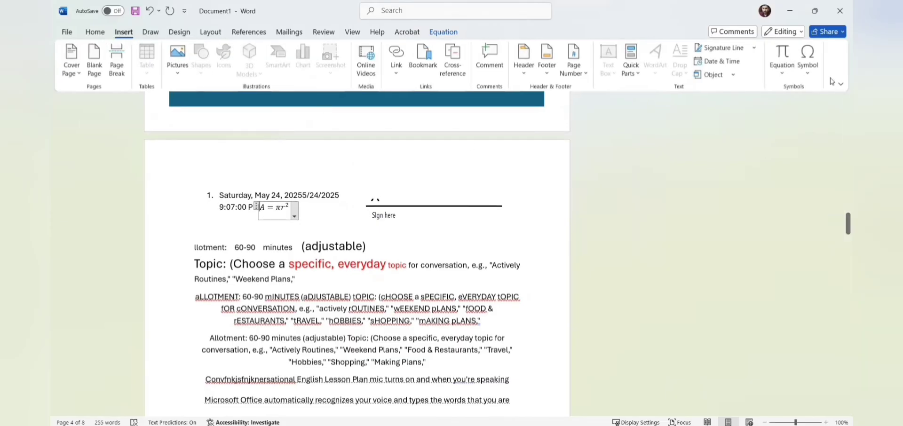
pyautogui.click(809, 69)
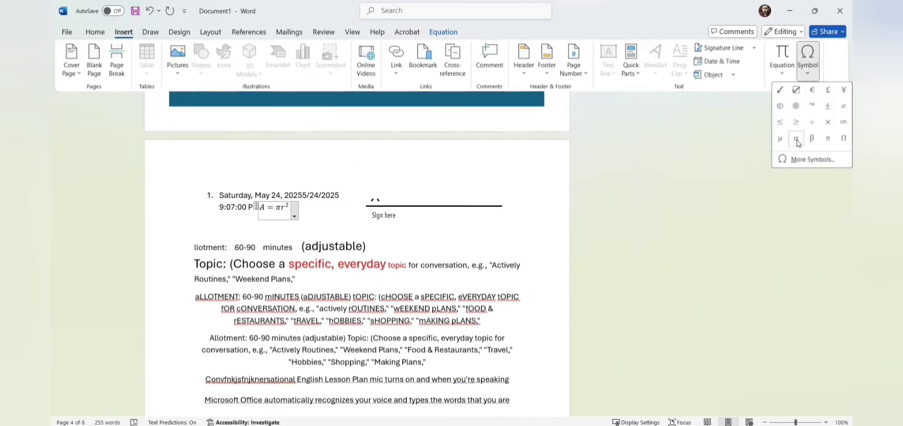
pyautogui.click(813, 139)
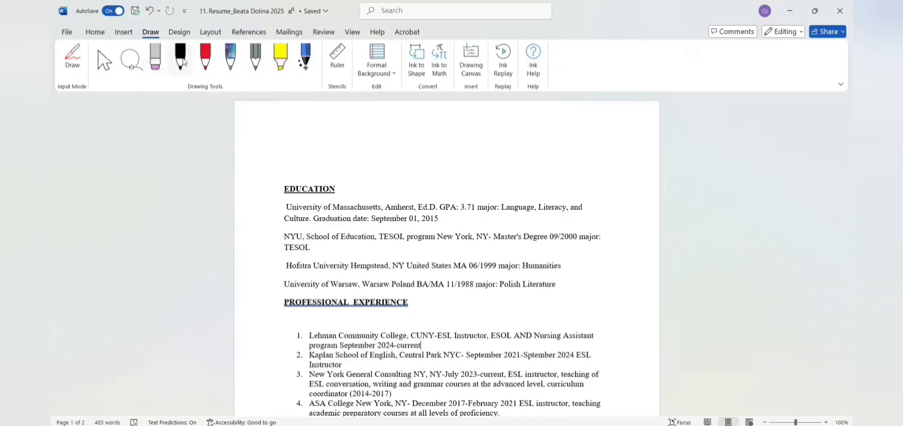
# Step: Select the EDUCATION heading and scribble a signature across it with the black pen
pyautogui.click(182, 59)
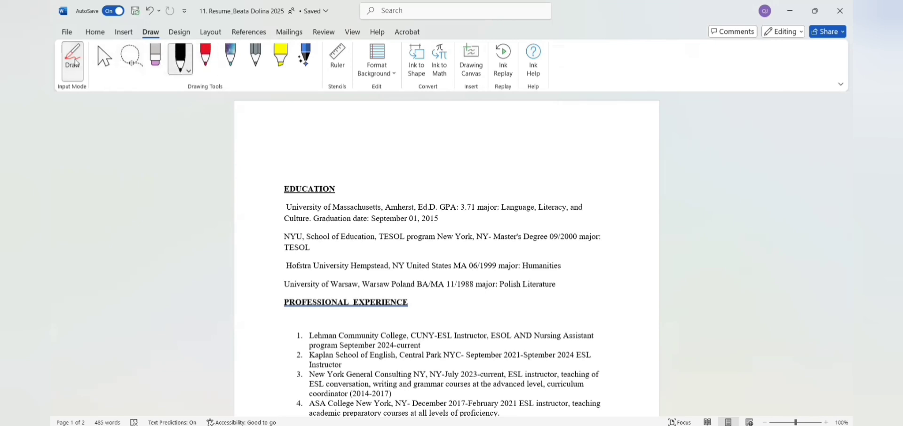
pyautogui.click(73, 61)
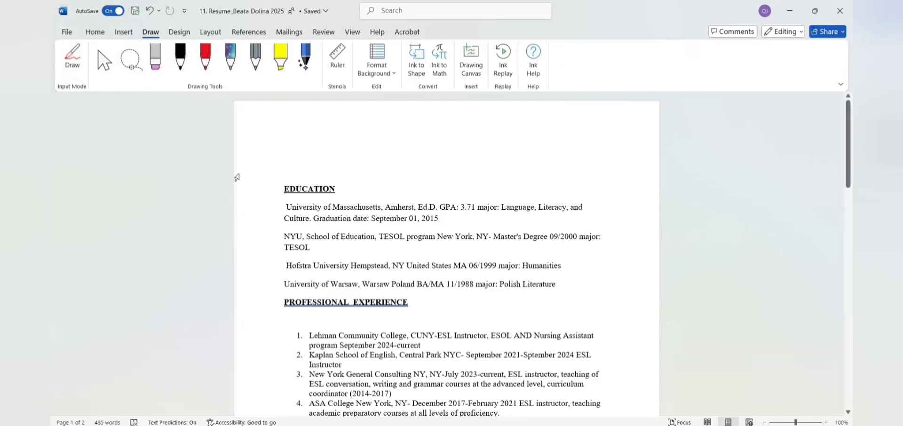
pyautogui.tripleClick(311, 200)
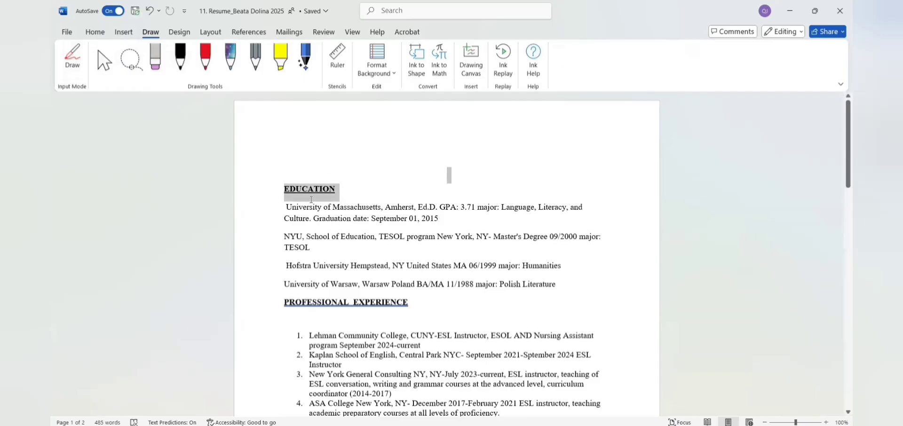
pyautogui.click(187, 67)
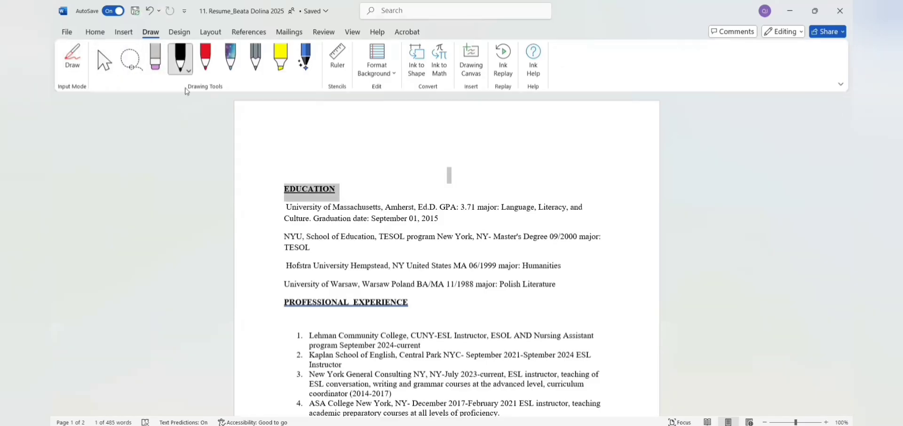
pyautogui.moveTo(299, 188)
pyautogui.mouseDown()
pyautogui.moveTo(312, 198)
pyautogui.moveTo(359, 191)
pyautogui.moveTo(469, 136)
pyautogui.moveTo(451, 186)
pyautogui.moveTo(404, 181)
pyautogui.mouseUp()
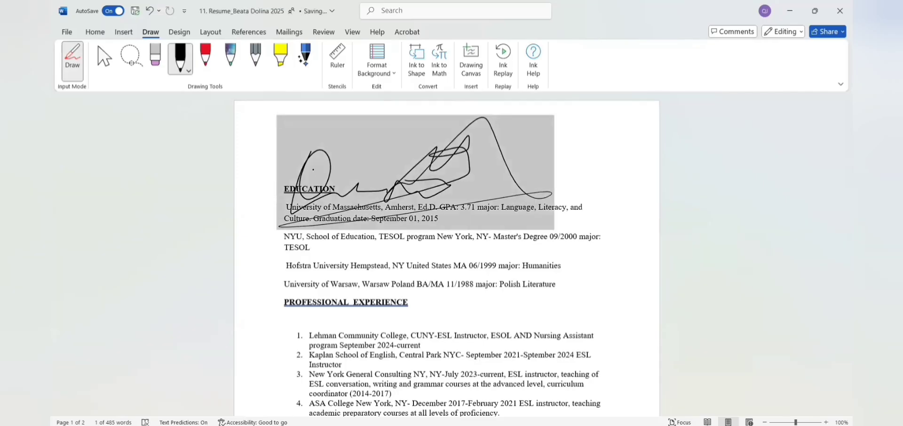
pyautogui.click(126, 33)
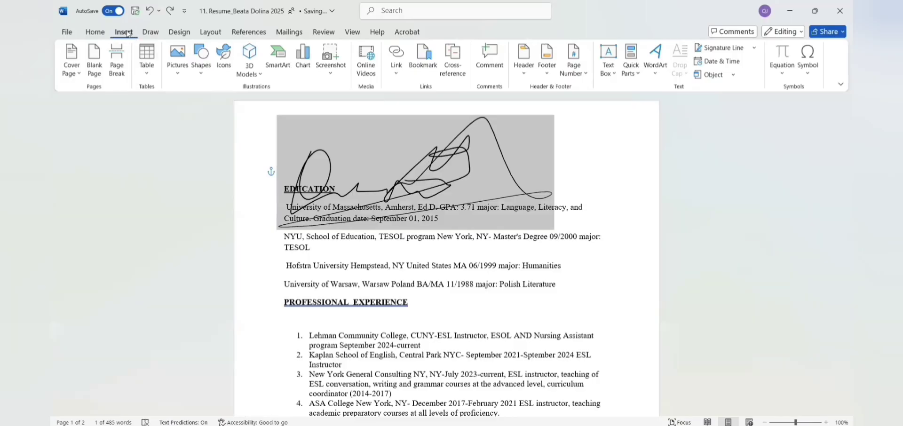
# Step: Insert a signature line marked X with default Signature Setup settings at the top of the résumé
pyautogui.click(149, 33)
pyautogui.click(124, 33)
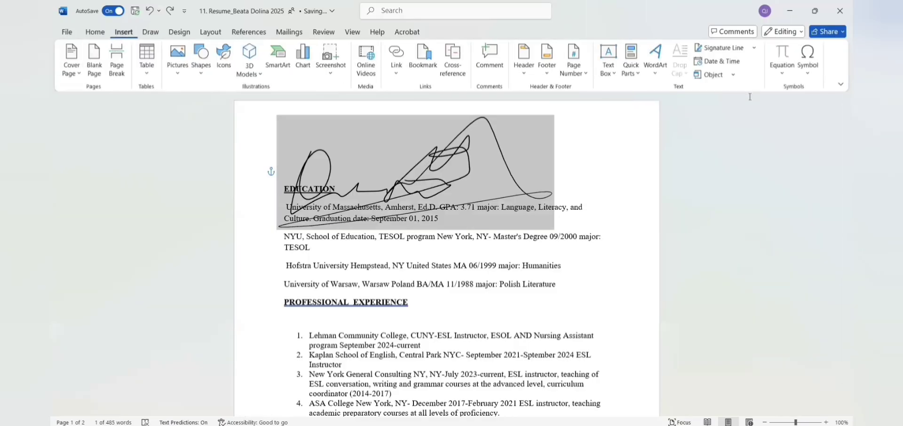
pyautogui.click(743, 48)
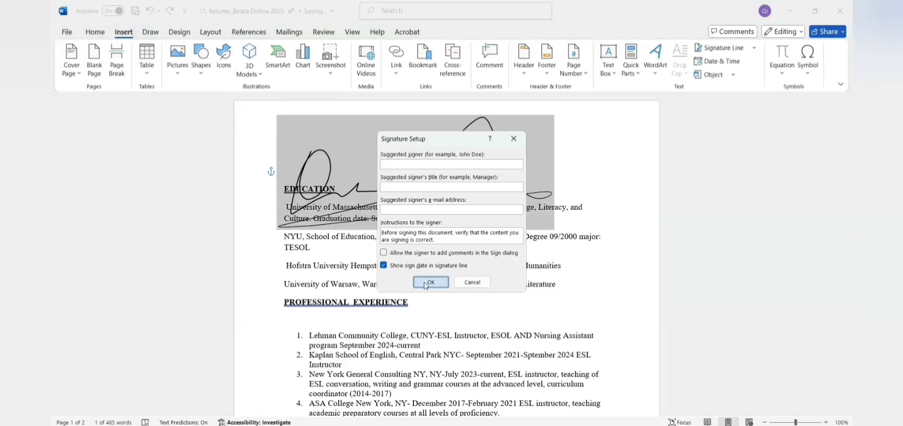
pyautogui.click(427, 284)
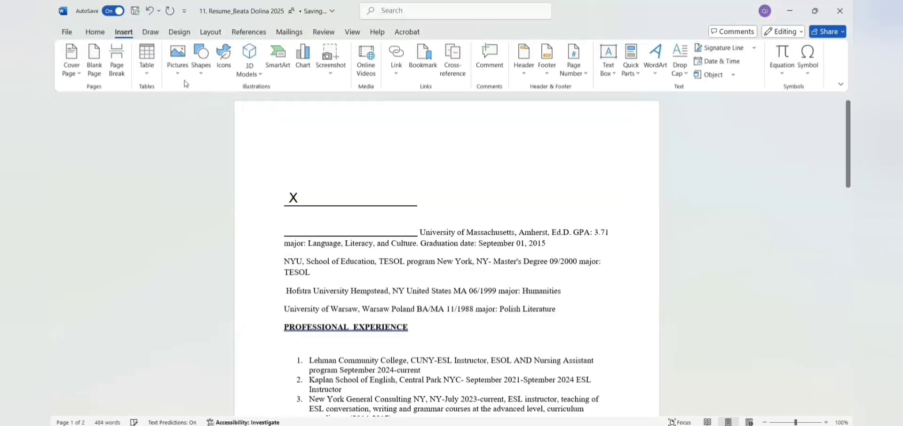
pyautogui.click(150, 33)
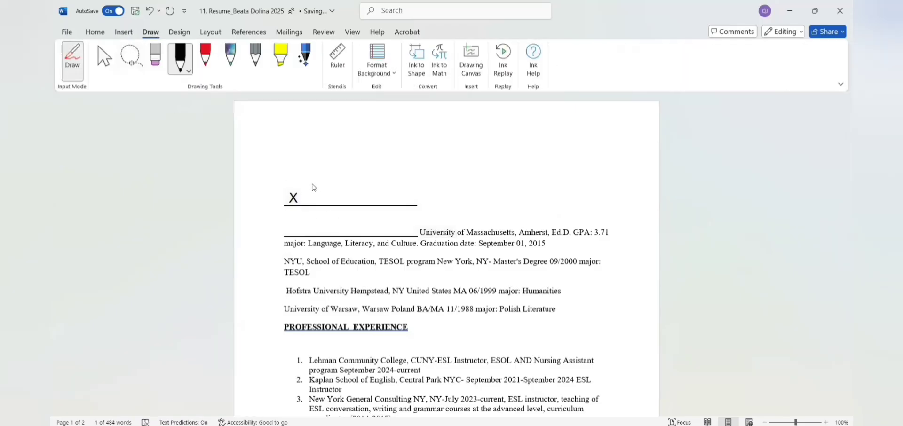
# Step: Sign above the signature line, then remove that ink with the Eraser
pyautogui.moveTo(309, 180)
pyautogui.mouseDown()
pyautogui.moveTo(323, 181)
pyautogui.moveTo(310, 195)
pyautogui.moveTo(335, 200)
pyautogui.moveTo(368, 167)
pyautogui.moveTo(382, 183)
pyautogui.moveTo(378, 167)
pyautogui.moveTo(380, 188)
pyautogui.mouseUp()
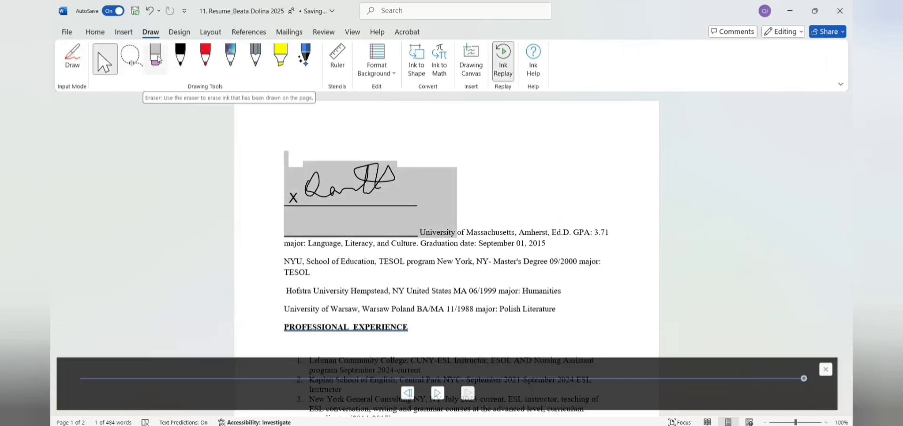
pyautogui.click(156, 57)
pyautogui.moveTo(299, 186); pyautogui.dragTo(326, 188)
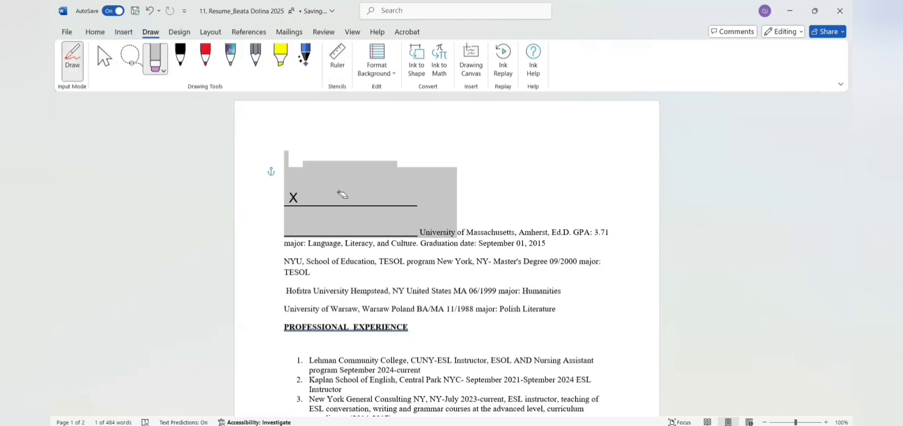
# Step: Draw new strokes with the red pen, purple galaxy pen and grey pencil, then run Ink Replay
pyautogui.click(205, 56)
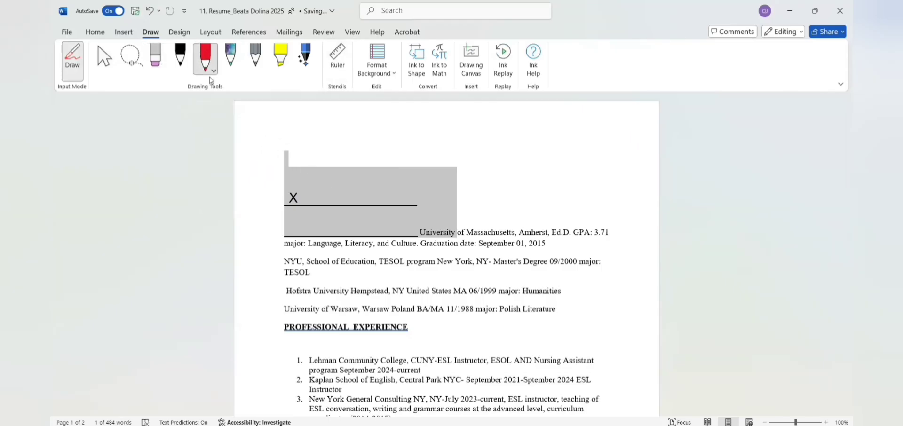
pyautogui.moveTo(320, 193)
pyautogui.mouseDown()
pyautogui.moveTo(332, 181)
pyautogui.moveTo(389, 185)
pyautogui.mouseUp()
pyautogui.click(231, 56)
pyautogui.moveTo(337, 212)
pyautogui.mouseDown()
pyautogui.moveTo(370, 222)
pyautogui.moveTo(323, 219)
pyautogui.mouseUp()
pyautogui.click(256, 56)
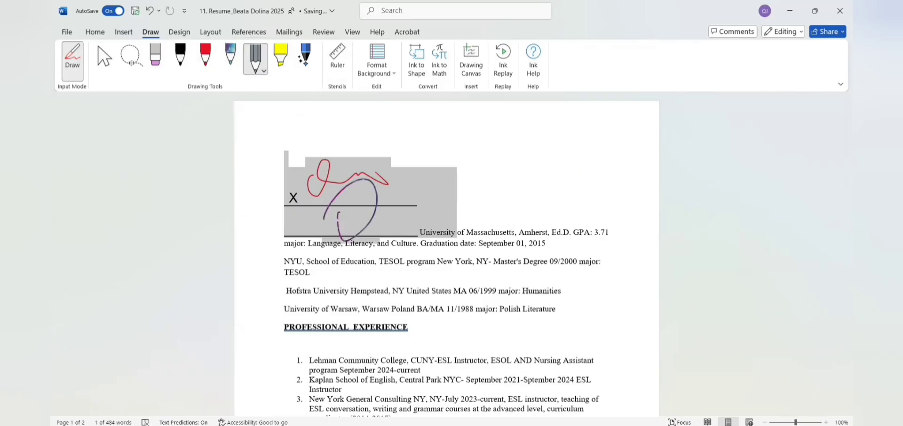
pyautogui.moveTo(370, 199); pyautogui.dragTo(372, 201)
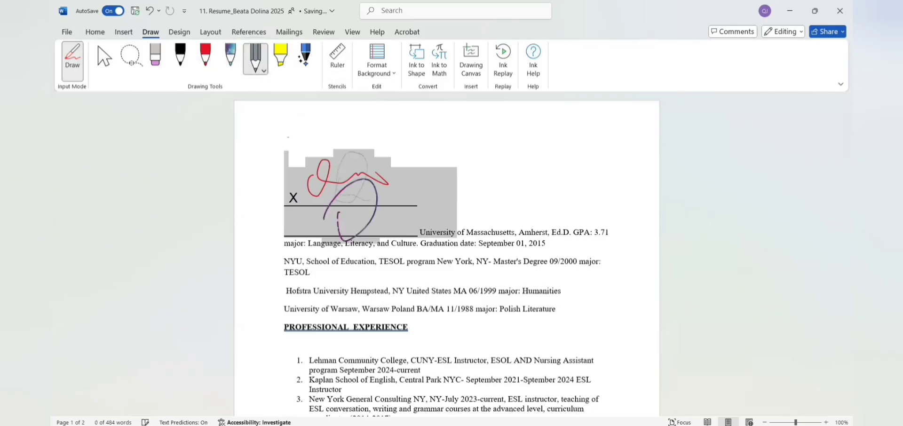
pyautogui.click(502, 64)
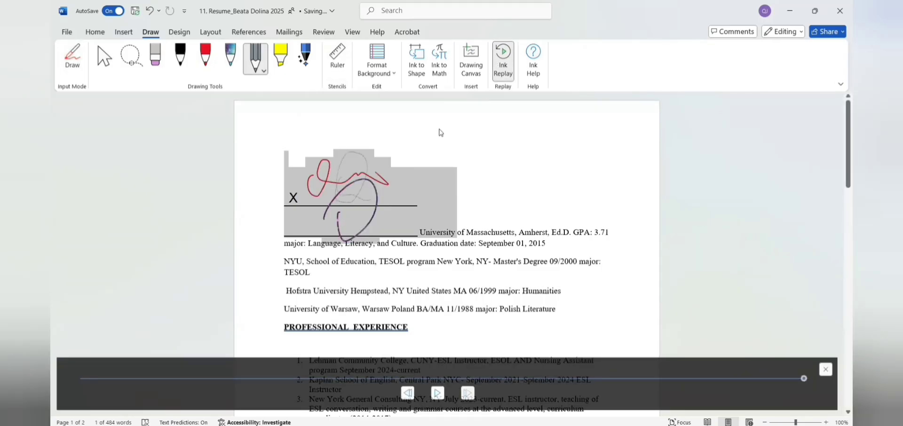
# Step: Lay the 45° drawing ruler across the signature area of the résumé
pyautogui.click(334, 66)
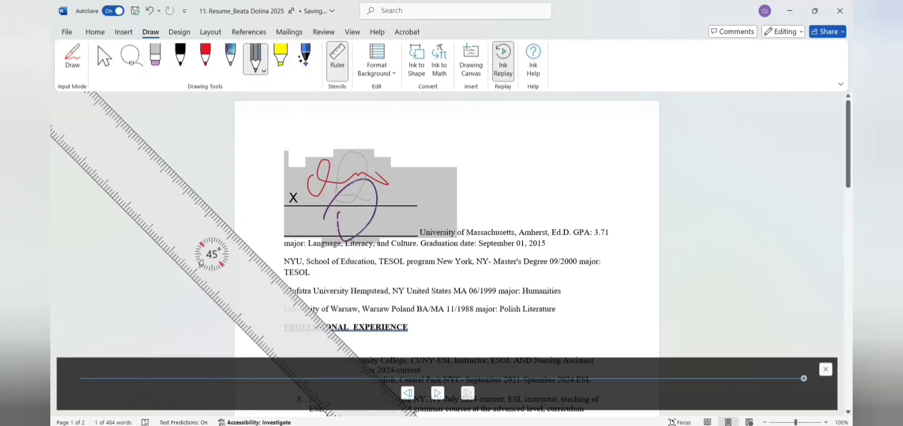
pyautogui.moveTo(231, 284); pyautogui.dragTo(283, 245)
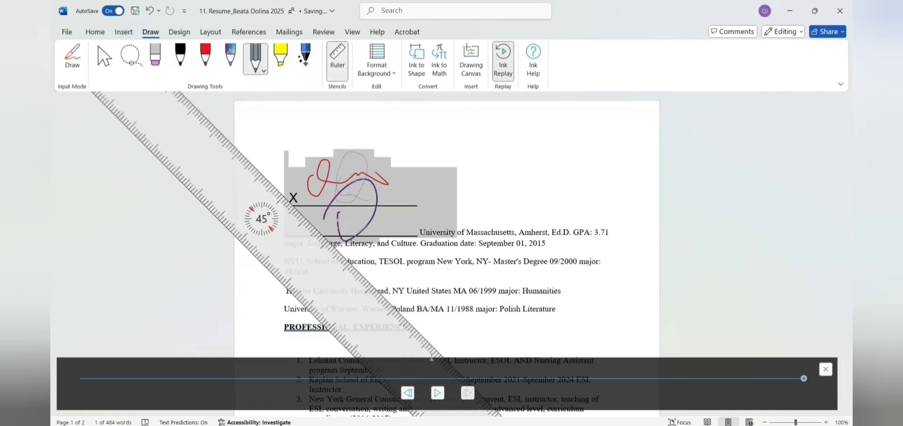
pyautogui.moveTo(417, 353); pyautogui.dragTo(452, 318)
pyautogui.moveTo(148, 102); pyautogui.dragTo(175, 101)
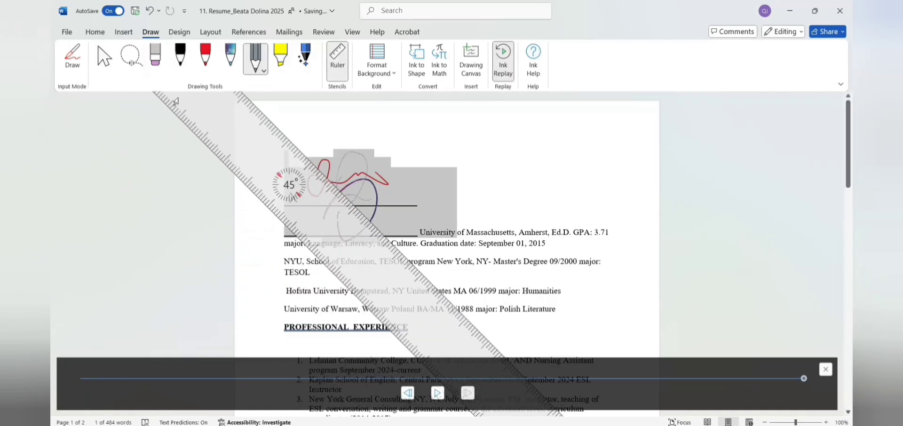
pyautogui.moveTo(186, 115); pyautogui.dragTo(163, 137)
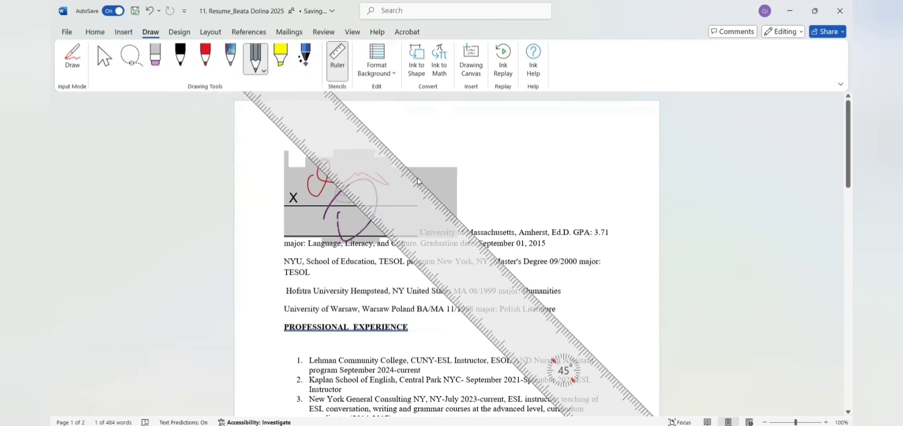
pyautogui.moveTo(418, 181); pyautogui.dragTo(423, 183)
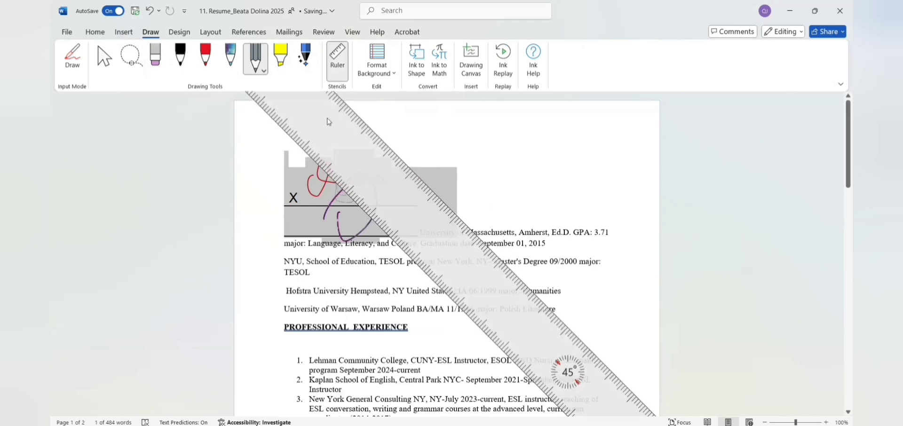
# Step: Trace two straight black ink lines diagonally along the ruler's edge
pyautogui.click(181, 56)
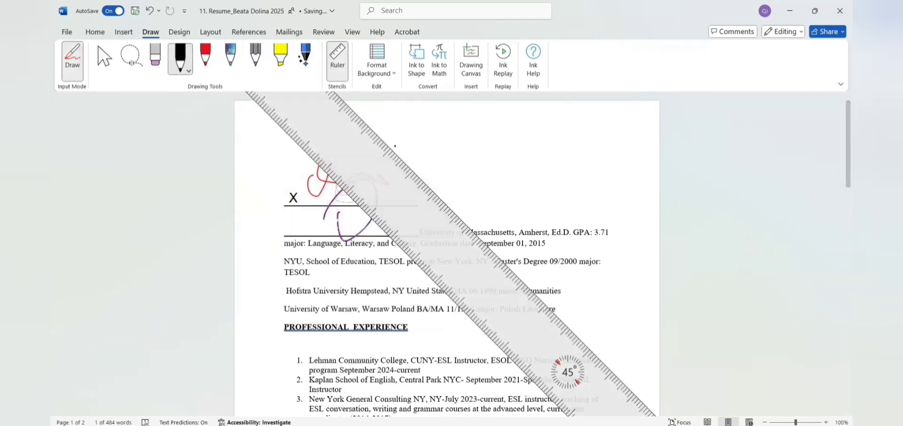
pyautogui.moveTo(376, 170); pyautogui.dragTo(469, 261)
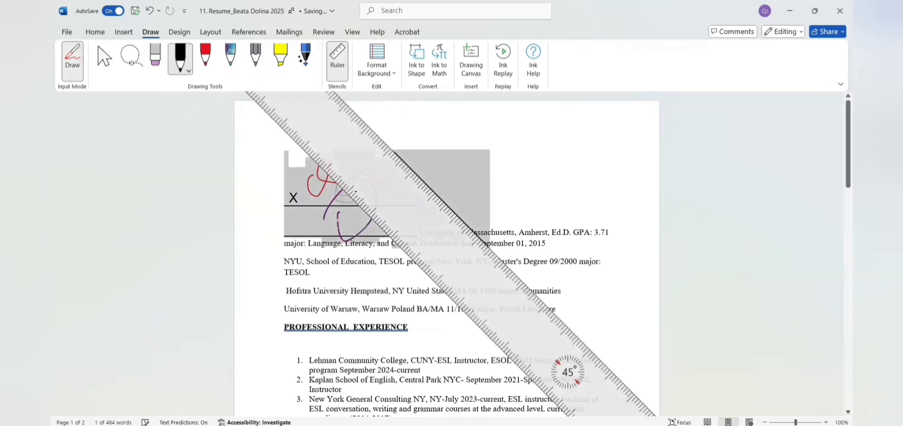
pyautogui.moveTo(335, 181); pyautogui.dragTo(369, 224)
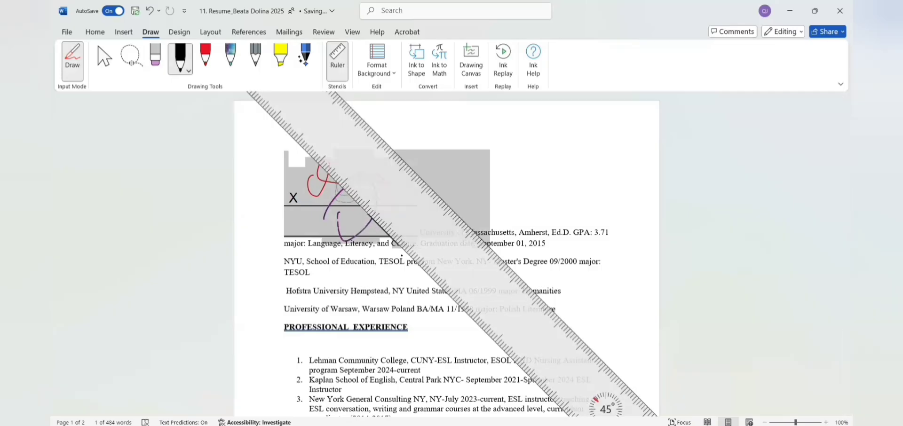
pyautogui.moveTo(401, 255); pyautogui.dragTo(437, 289)
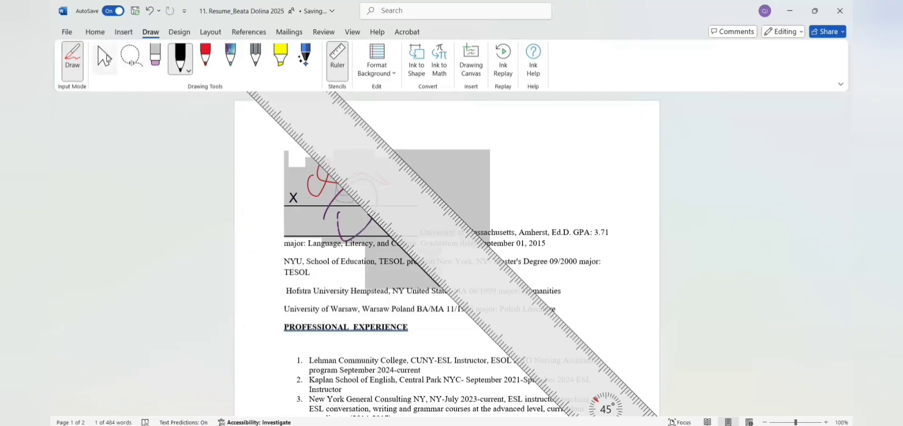
pyautogui.click(105, 58)
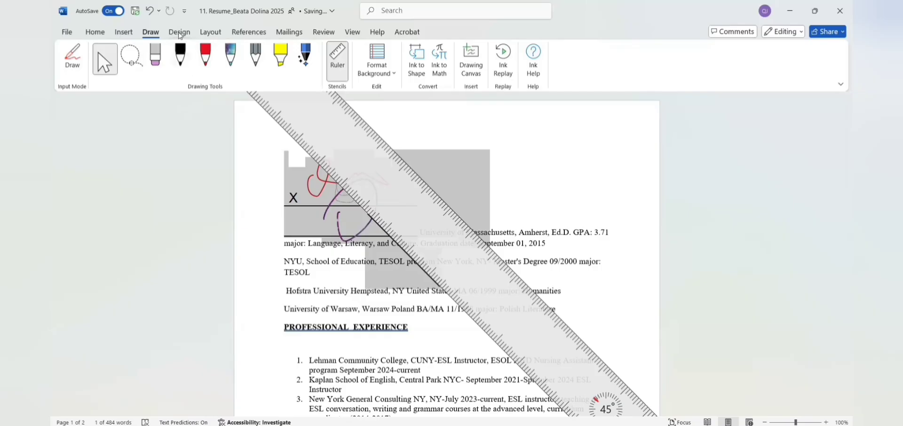
# Step: Apply an Office theme with the Grayscale colour scheme to the résumé
pyautogui.click(179, 32)
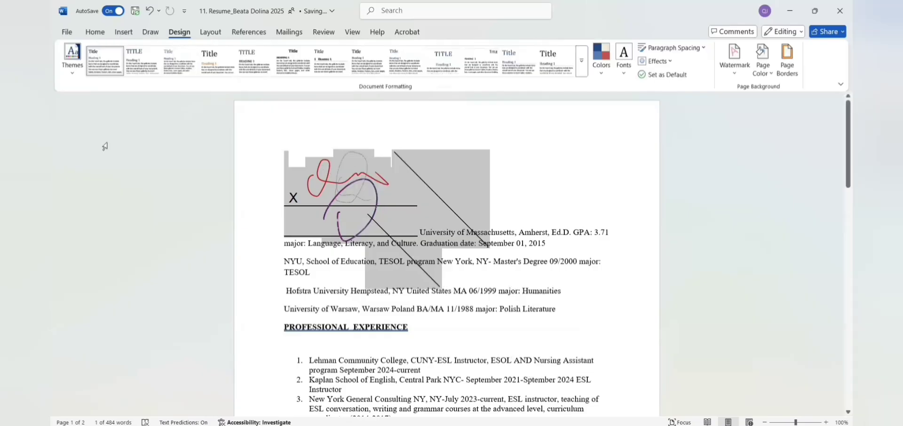
pyautogui.click(72, 75)
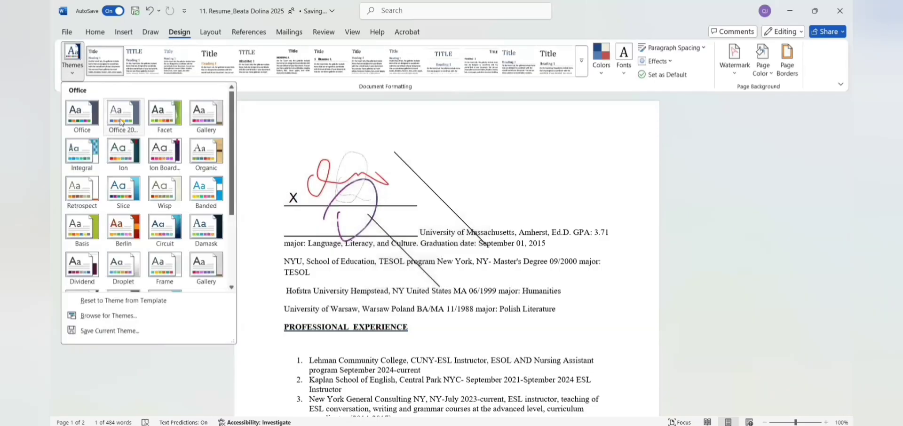
pyautogui.click(121, 122)
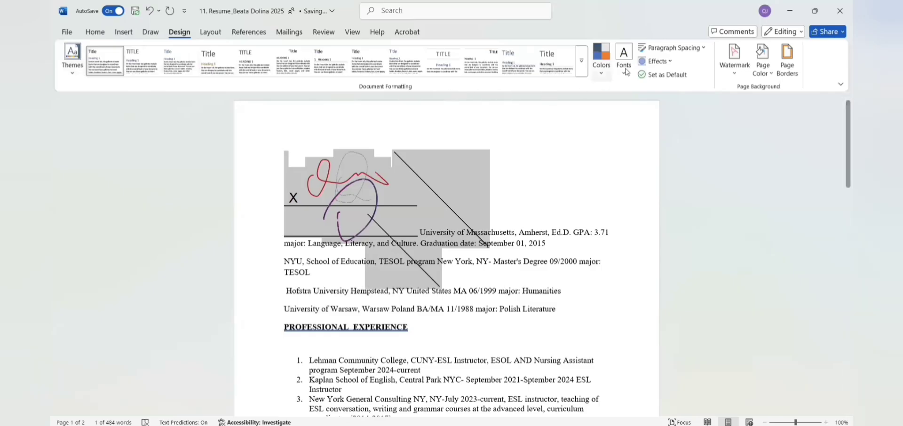
pyautogui.click(604, 75)
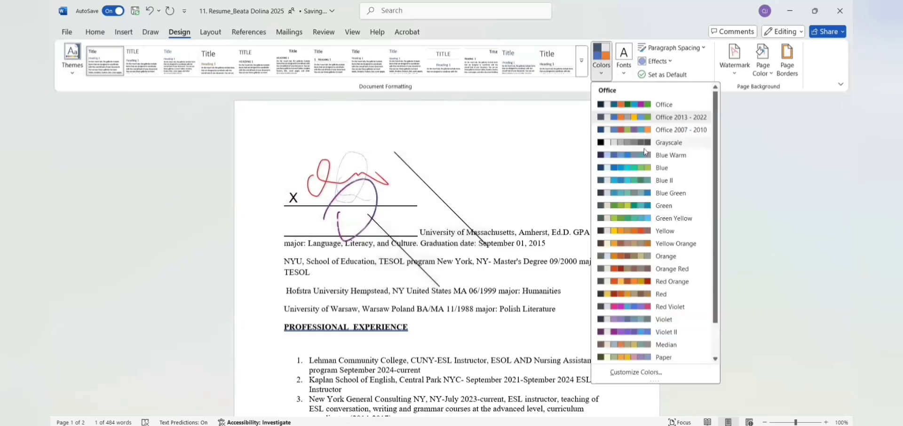
pyautogui.click(654, 141)
# Step: Use the Office 2007 - 2010 Cambria font set and show the watermark gallery
pyautogui.click(624, 70)
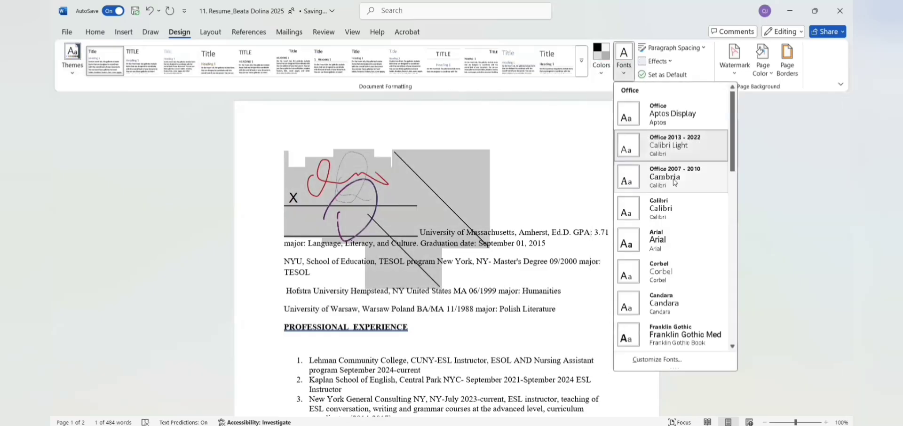
pyautogui.click(673, 182)
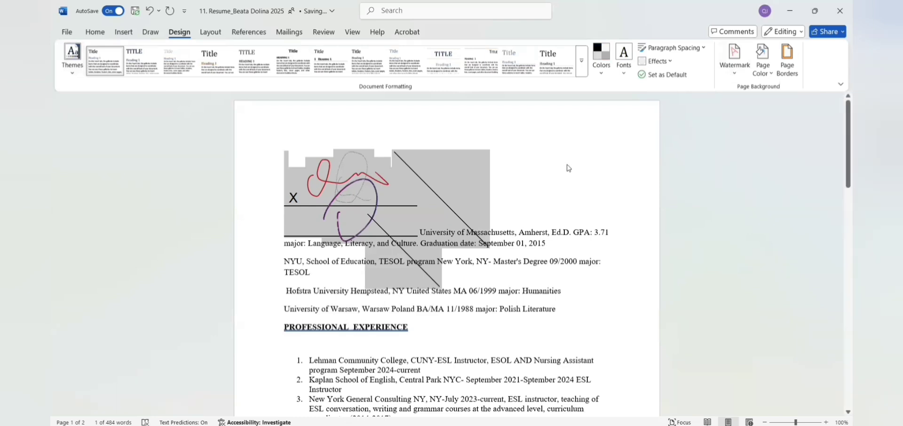
pyautogui.click(735, 60)
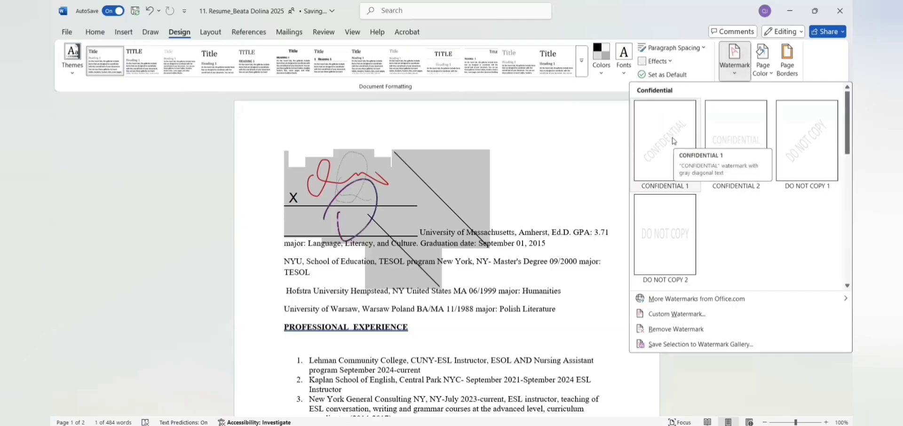
# Step: Apply the CONFIDENTIAL 1 watermark, then change its custom text to 'Executive'
pyautogui.click(675, 141)
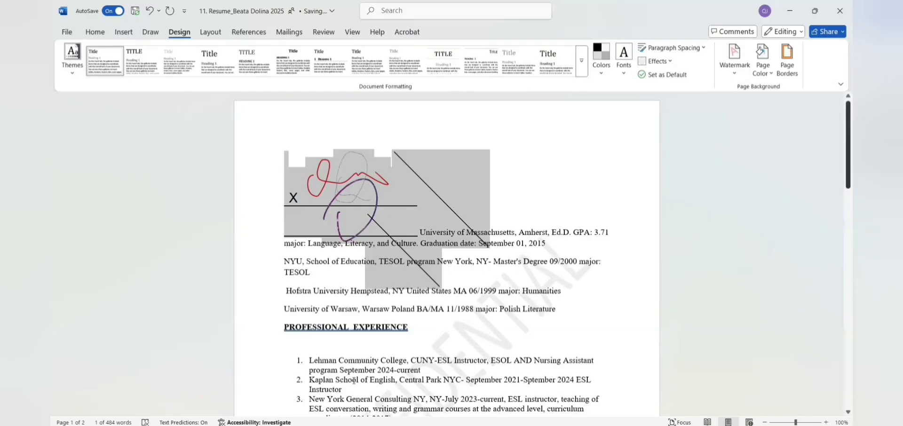
pyautogui.scroll(-3, 466, 234)
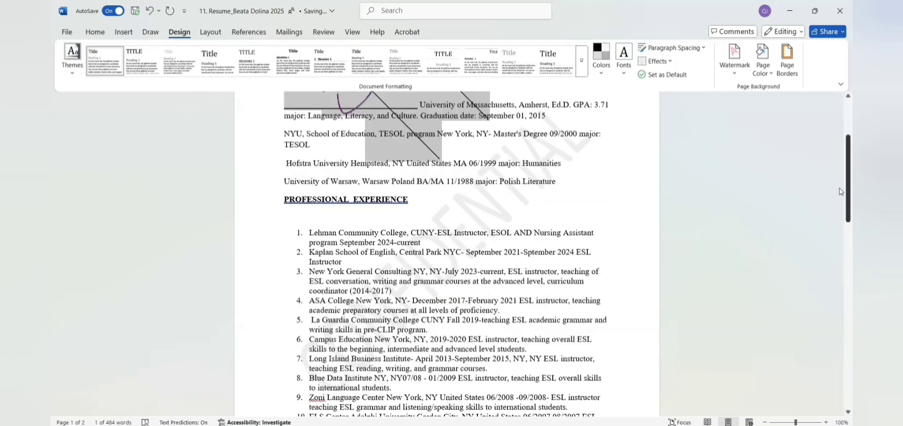
pyautogui.click(737, 75)
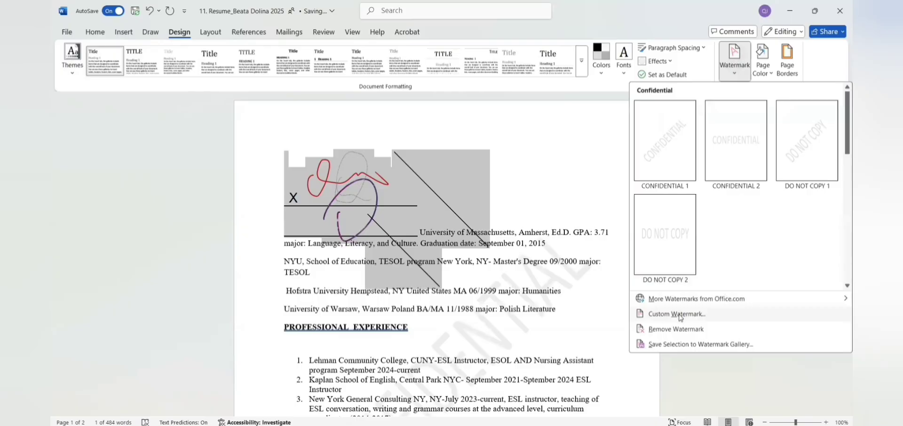
pyautogui.click(681, 315)
pyautogui.click(452, 215)
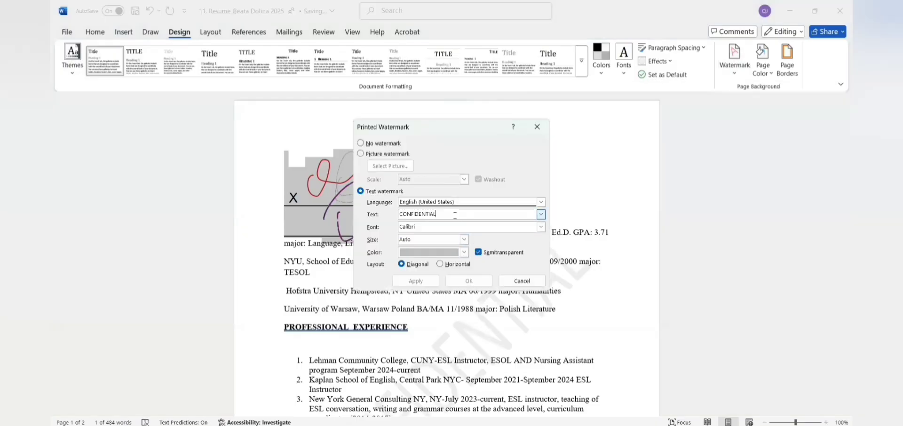
pyautogui.moveTo(451, 216); pyautogui.dragTo(400, 215)
pyautogui.write('Executive')
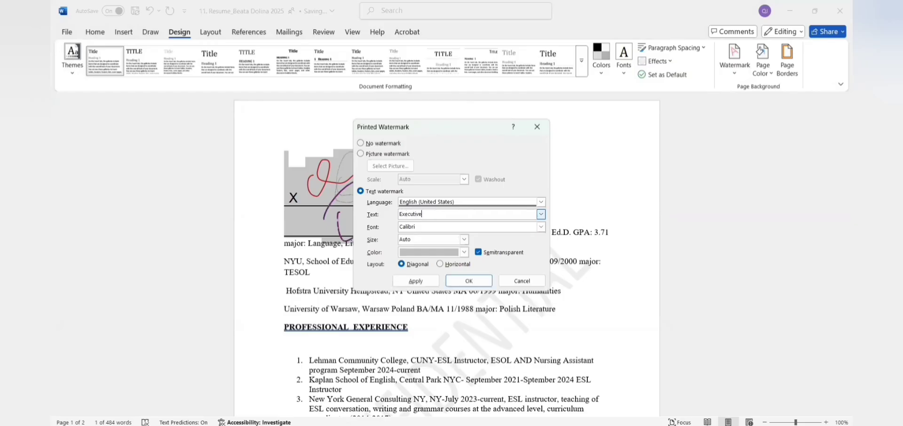
pyautogui.press('Return')
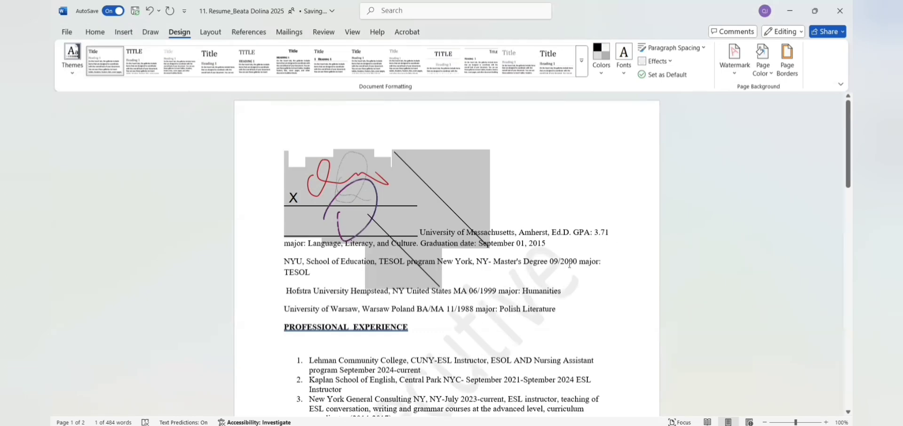
# Step: Make the résumé page colour yellow and add a Box page border
pyautogui.click(763, 61)
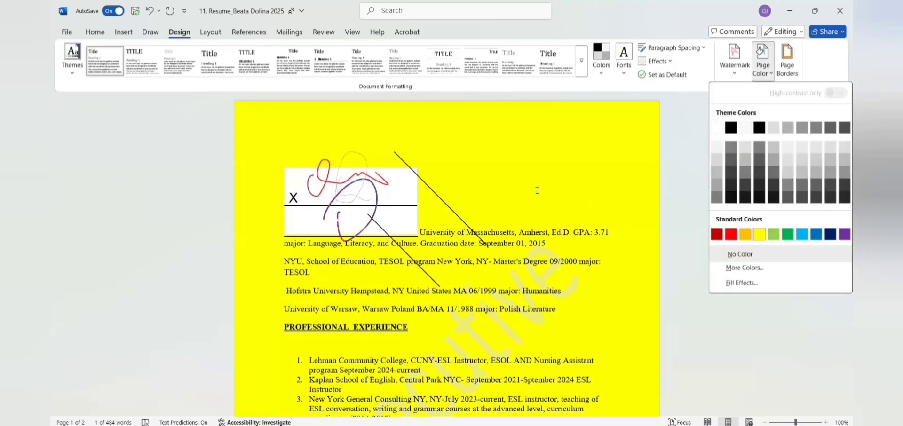
pyautogui.click(759, 234)
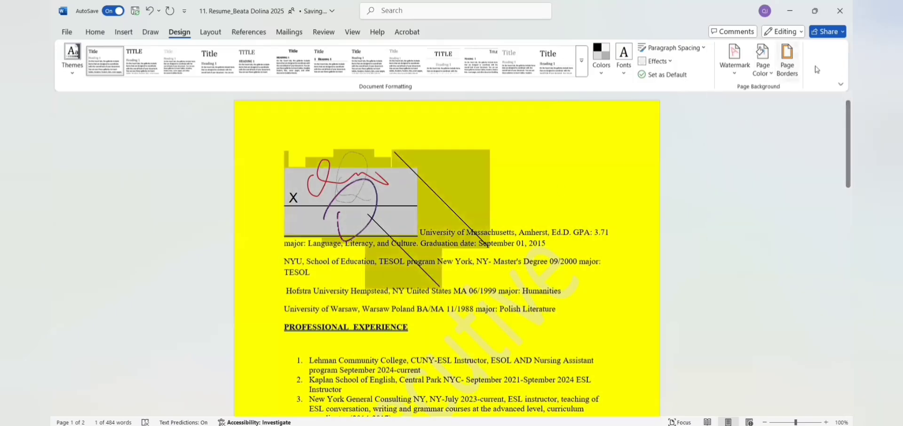
pyautogui.click(787, 68)
pyautogui.click(320, 176)
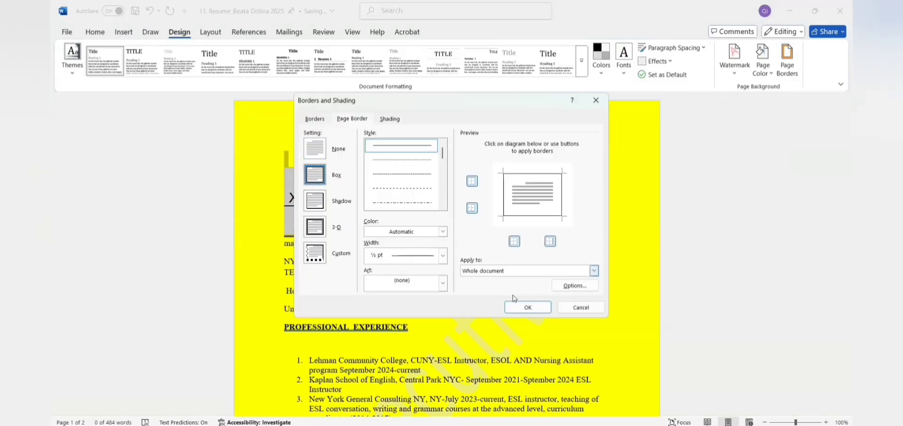
pyautogui.click(528, 308)
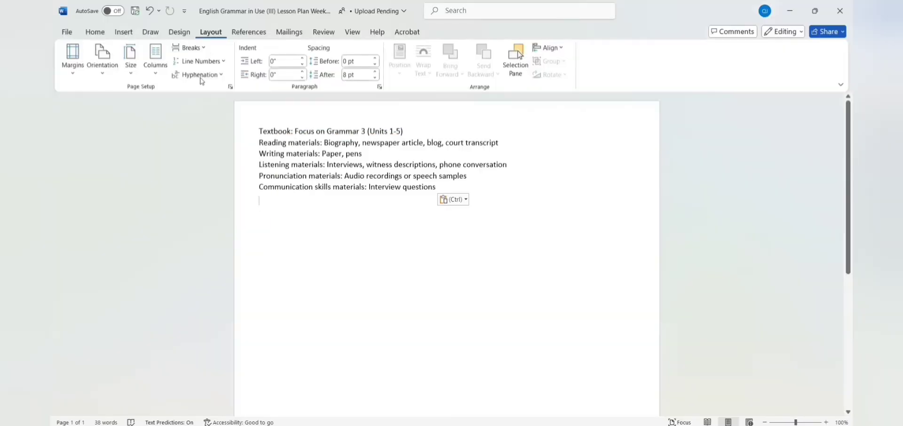
# Step: Apply the Normal 1-inch margin preset to the lesson plan
pyautogui.click(73, 66)
pyautogui.click(347, 119)
pyautogui.click(74, 74)
pyautogui.click(73, 74)
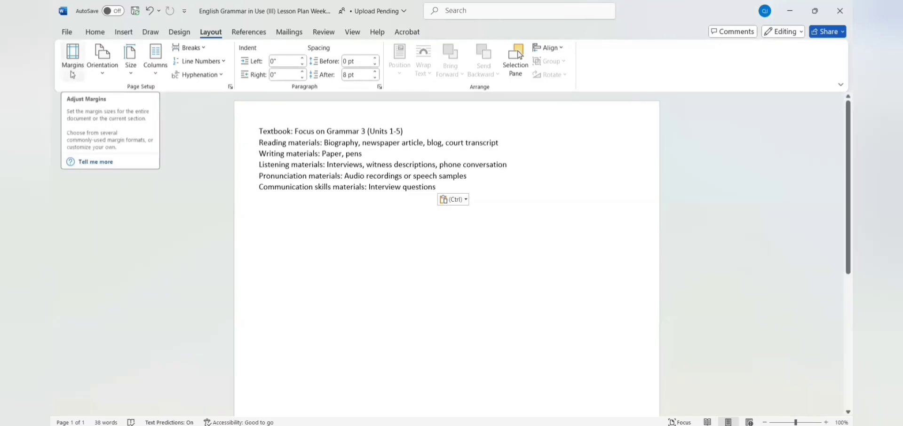
pyautogui.click(73, 74)
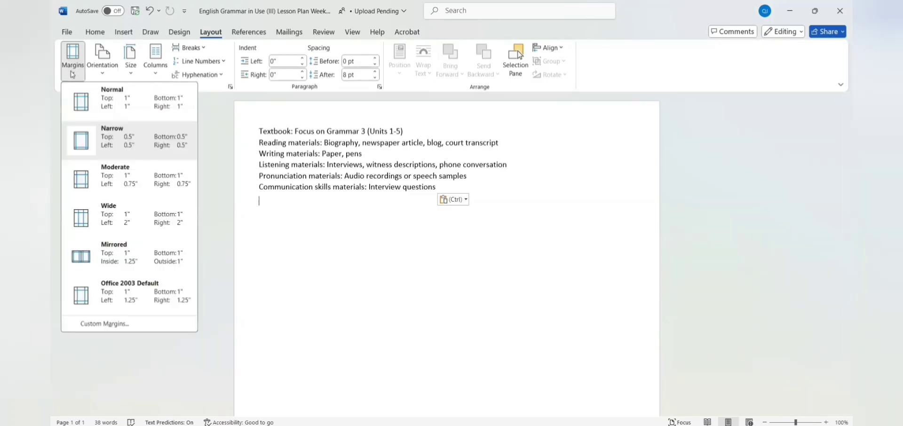
pyautogui.click(115, 104)
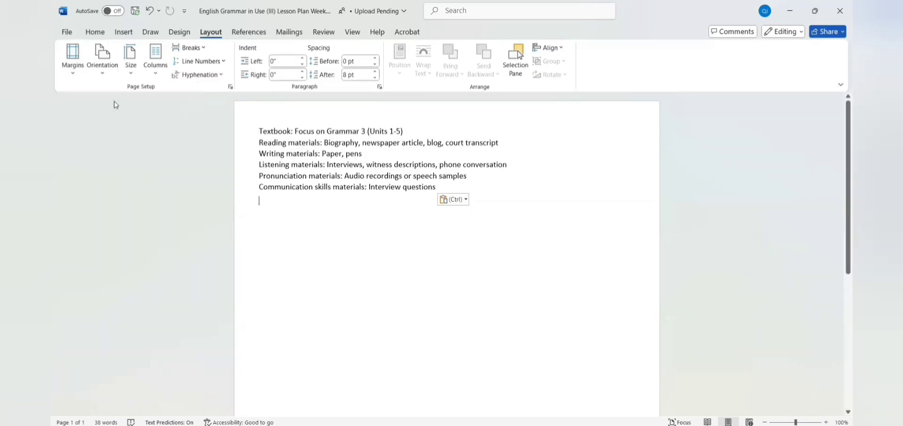
# Step: Try Narrow 0.5-inch margins, then restore the Normal 1-inch margins
pyautogui.click(78, 76)
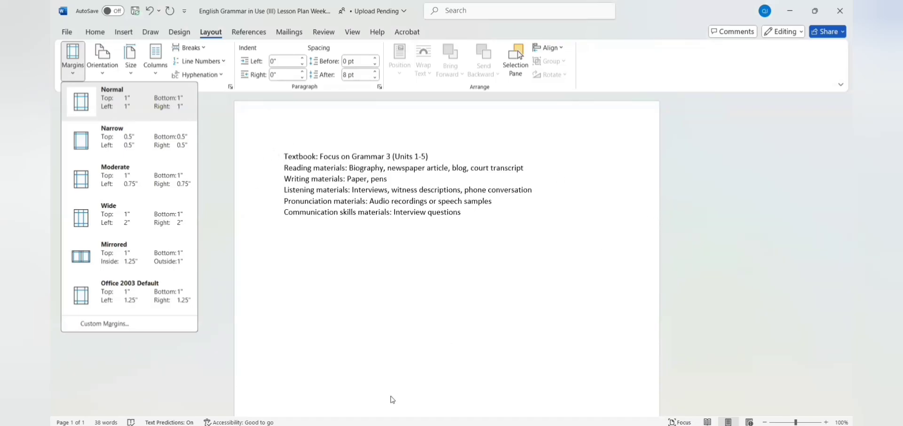
pyautogui.click(121, 143)
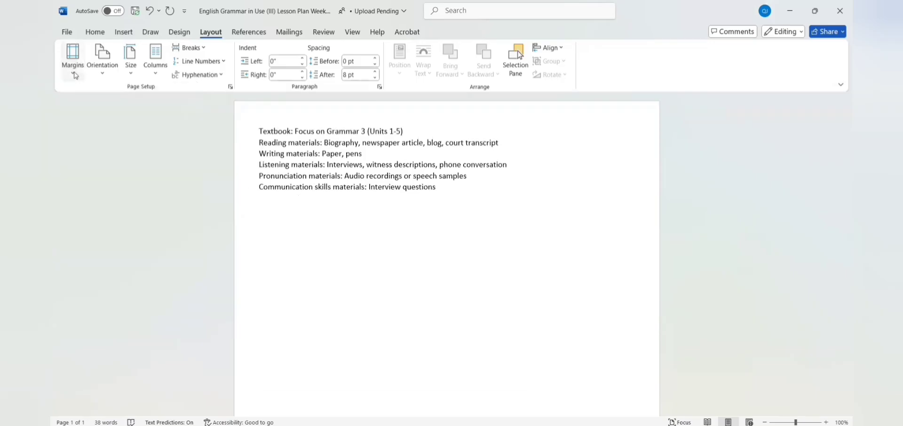
pyautogui.click(73, 71)
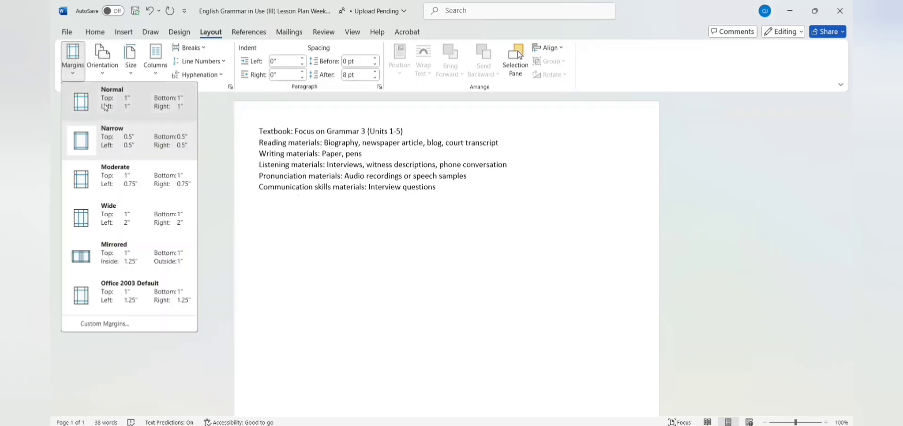
pyautogui.click(106, 107)
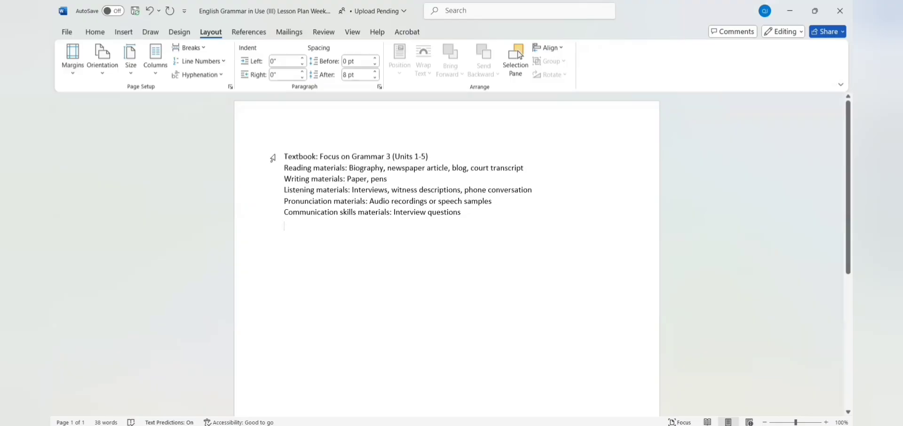
pyautogui.click(74, 73)
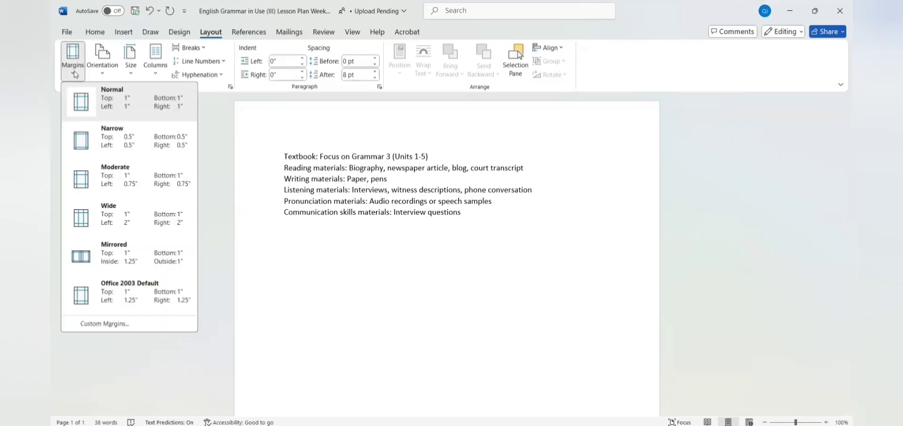
pyautogui.click(98, 97)
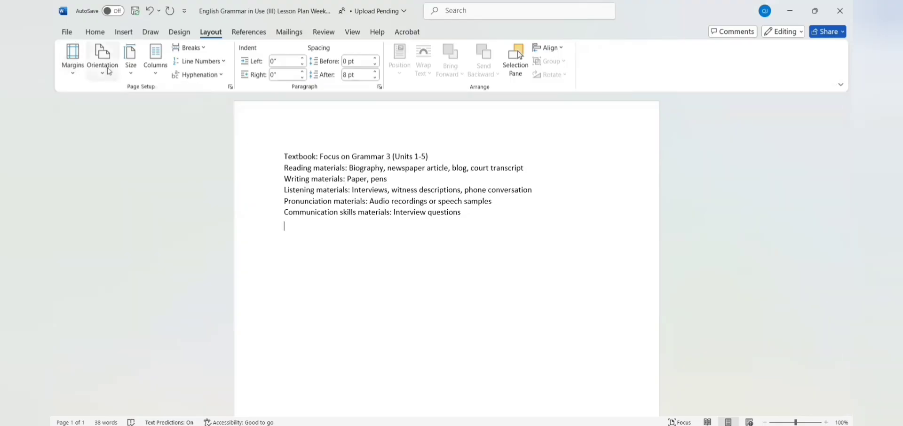
pyautogui.click(108, 70)
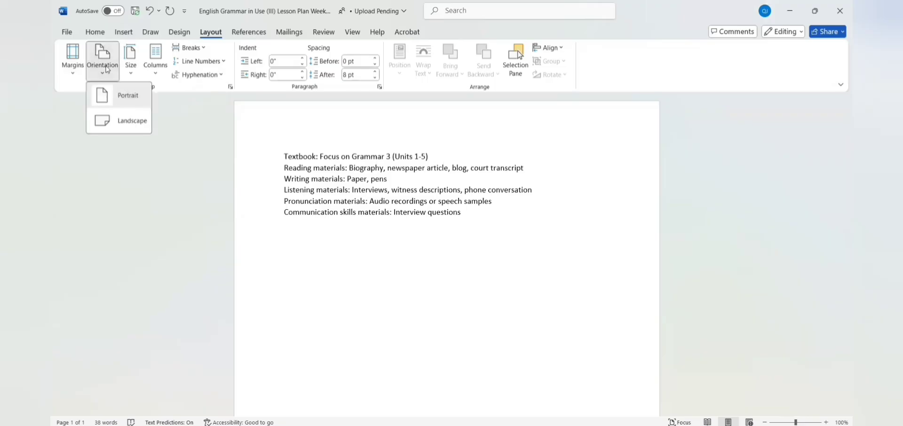
pyautogui.click(126, 124)
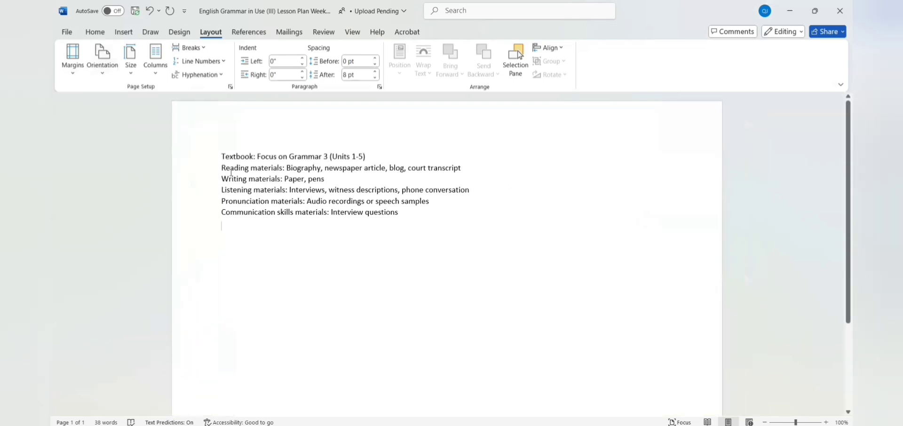
pyautogui.click(113, 78)
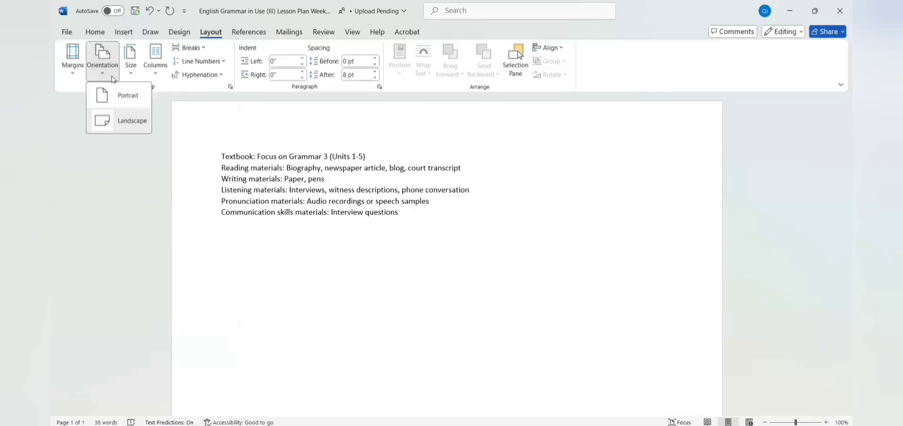
pyautogui.click(117, 96)
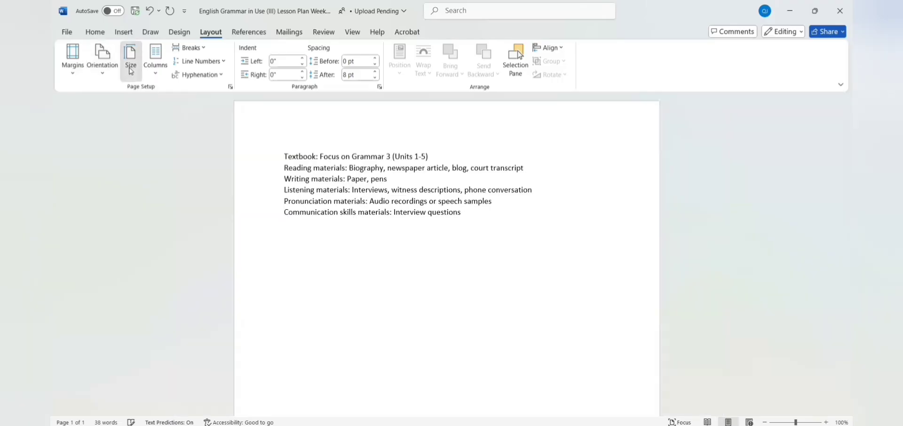
pyautogui.click(131, 71)
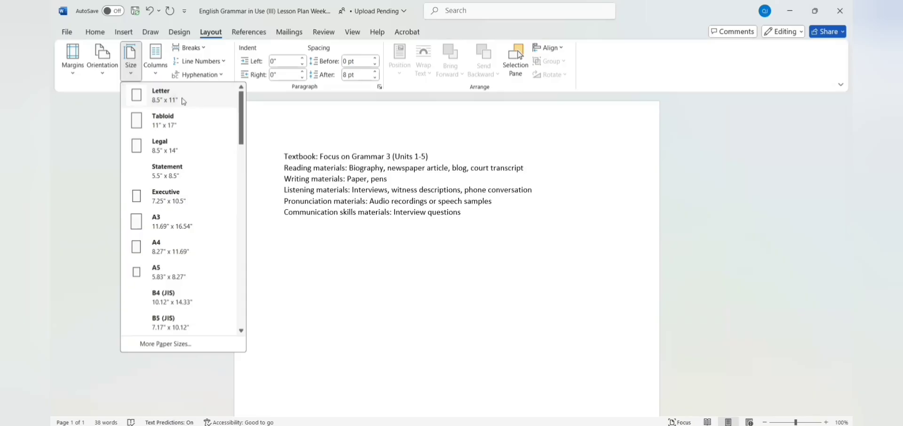
pyautogui.click(107, 130)
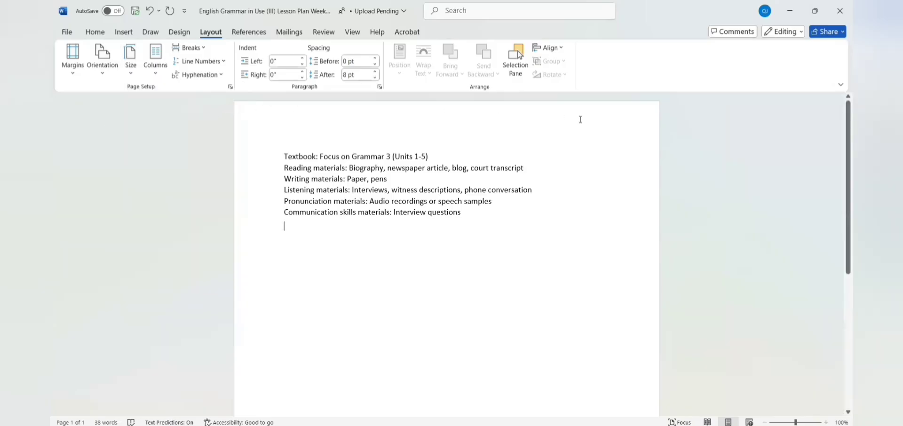
pyautogui.click(245, 117)
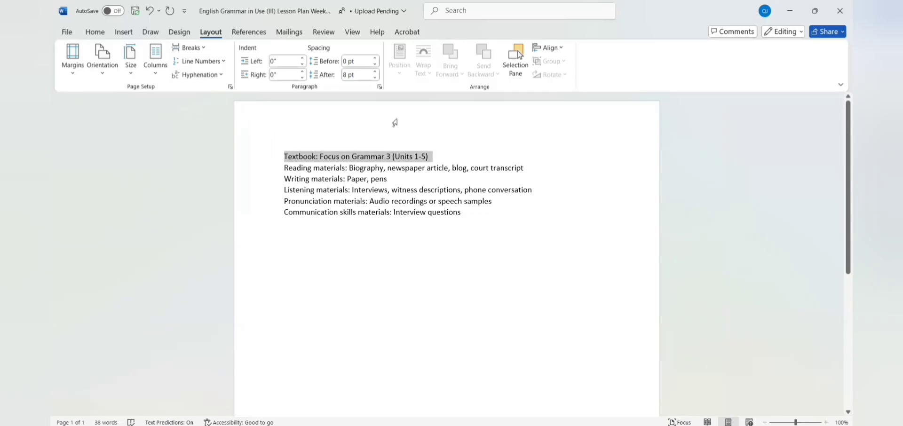
pyautogui.click(623, 123)
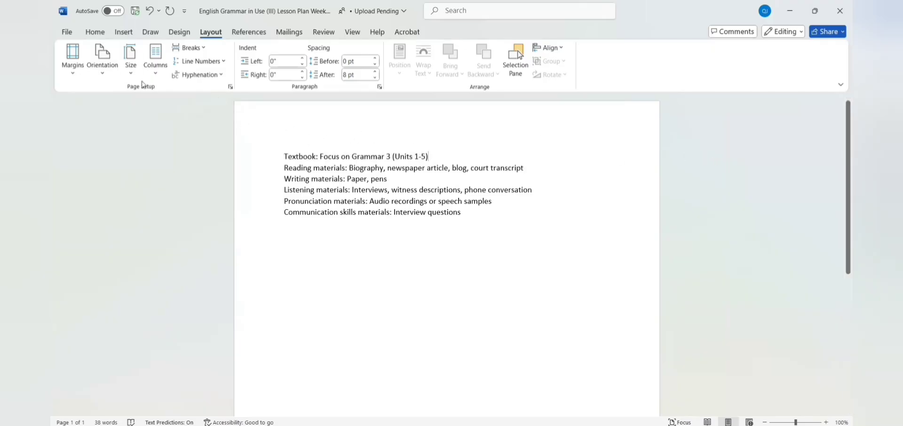
pyautogui.click(133, 71)
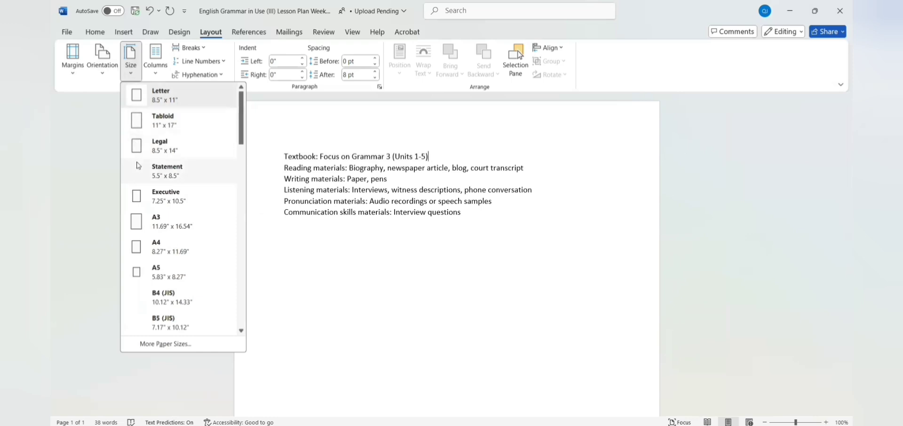
pyautogui.click(136, 67)
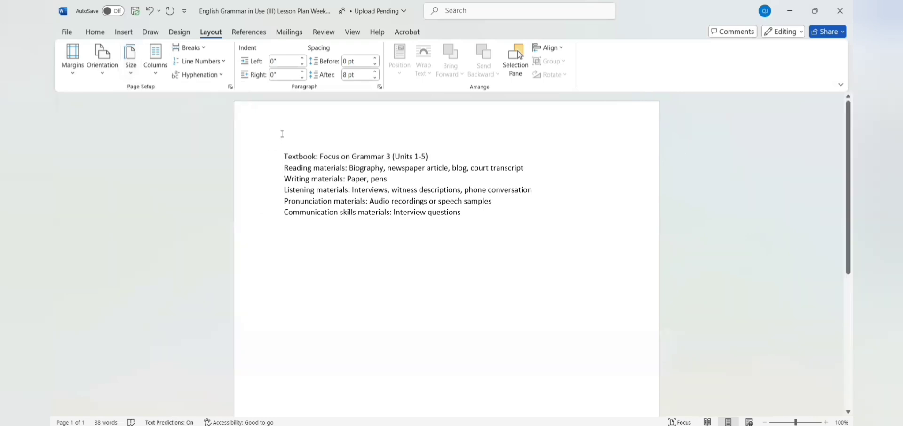
pyautogui.click(133, 76)
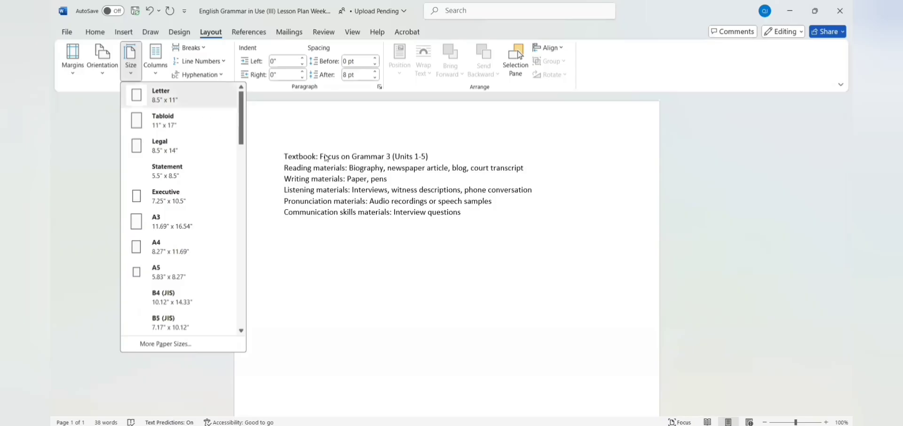
pyautogui.click(325, 203)
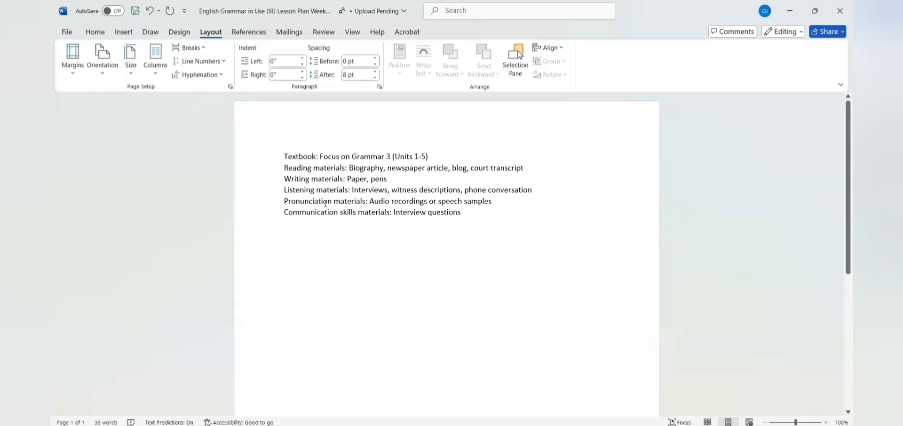
# Step: Try one- and two-column layouts for the materials list
pyautogui.click(153, 74)
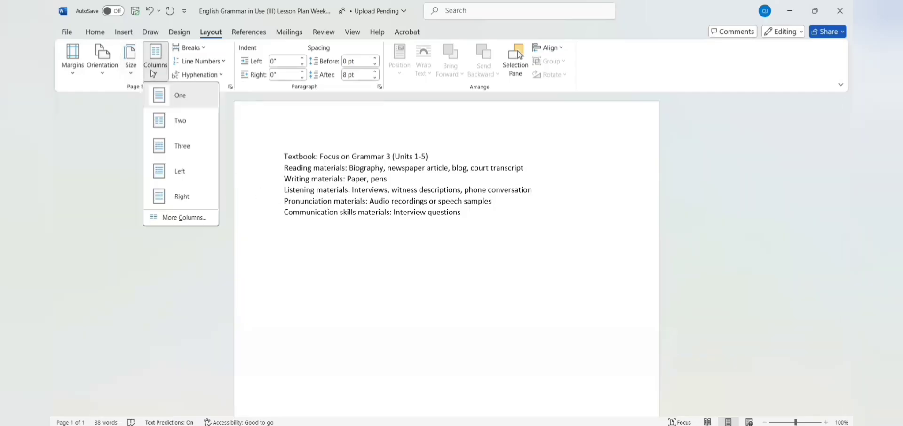
pyautogui.click(178, 98)
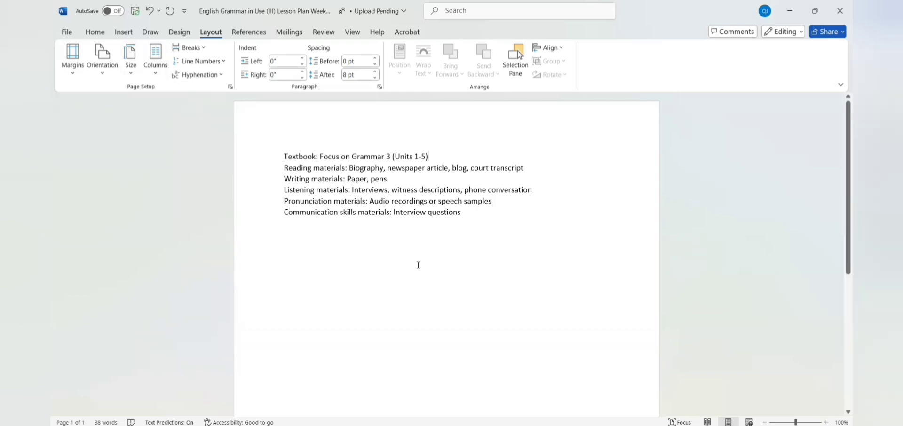
pyautogui.click(155, 59)
pyautogui.click(165, 122)
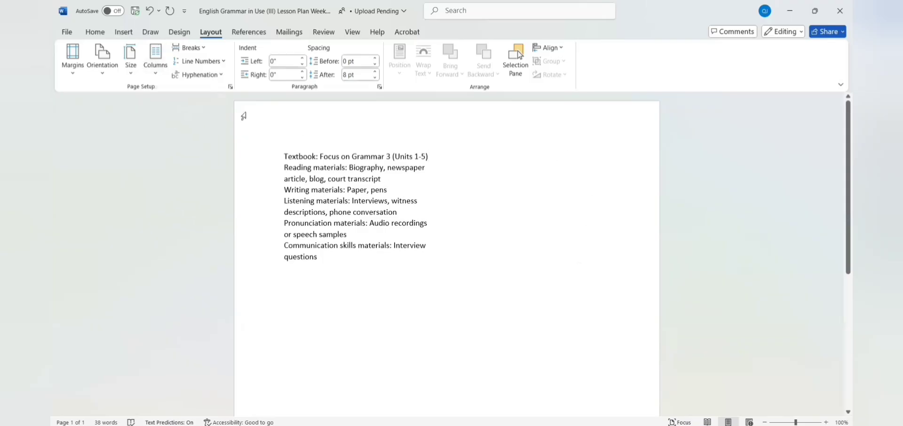
# Step: Select the whole materials list and spread it across three columns
pyautogui.moveTo(284, 157); pyautogui.dragTo(510, 218)
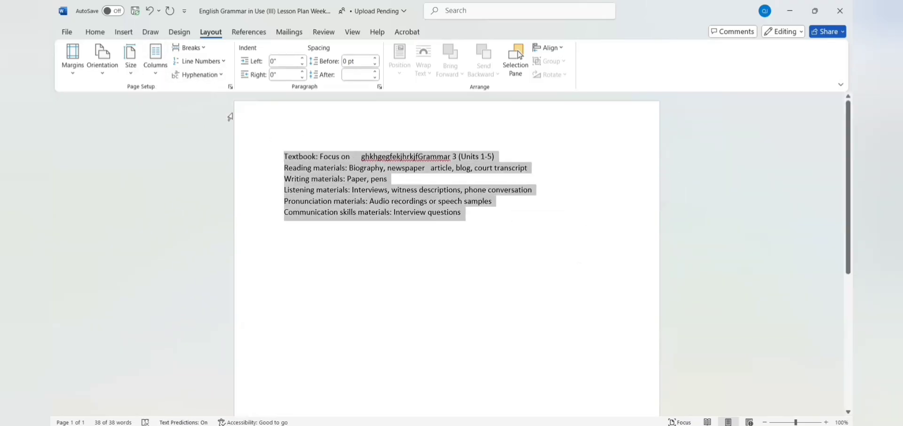
pyautogui.click(156, 59)
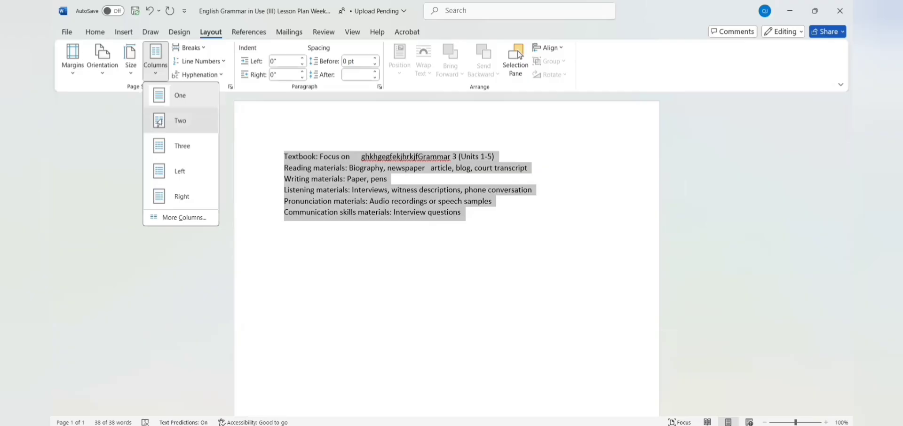
pyautogui.click(159, 121)
pyautogui.click(155, 59)
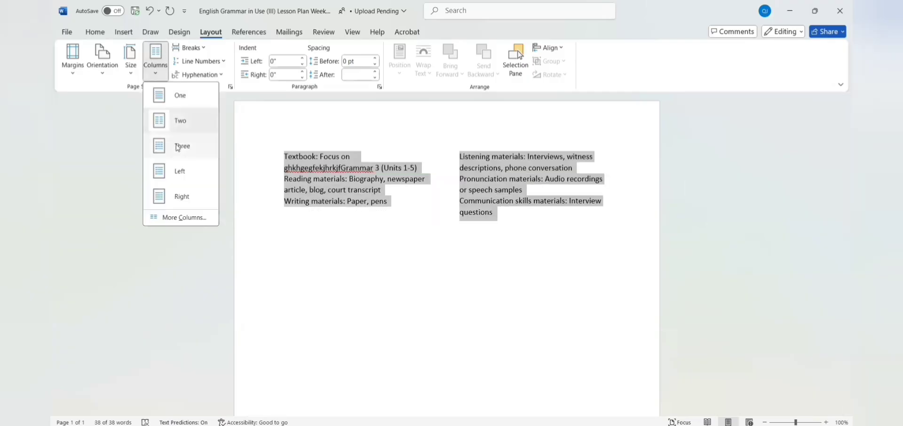
pyautogui.click(179, 147)
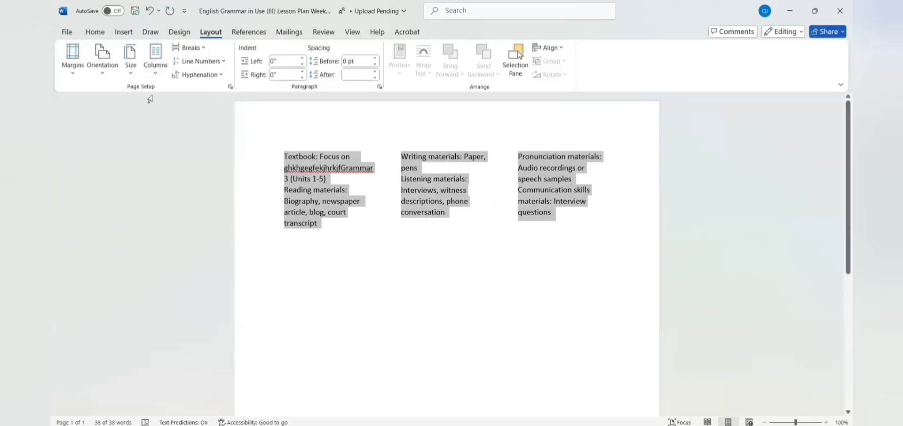
# Step: Add continuous line numbers 1–19 down the three-column materials list
pyautogui.click(222, 63)
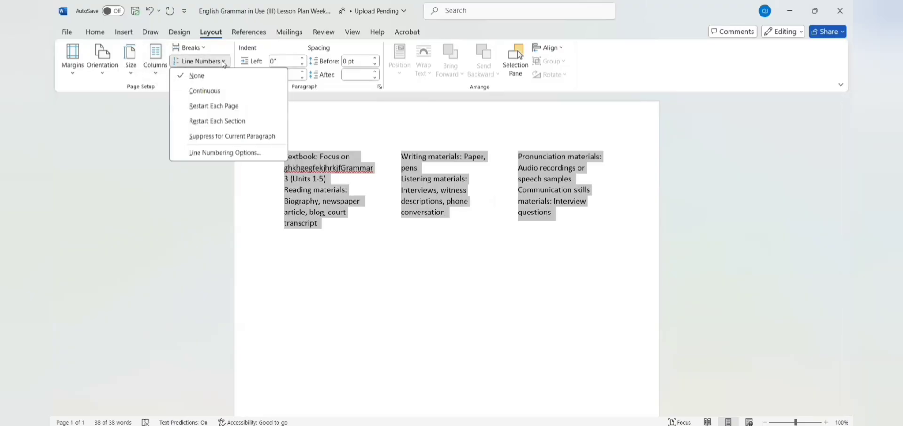
pyautogui.click(206, 92)
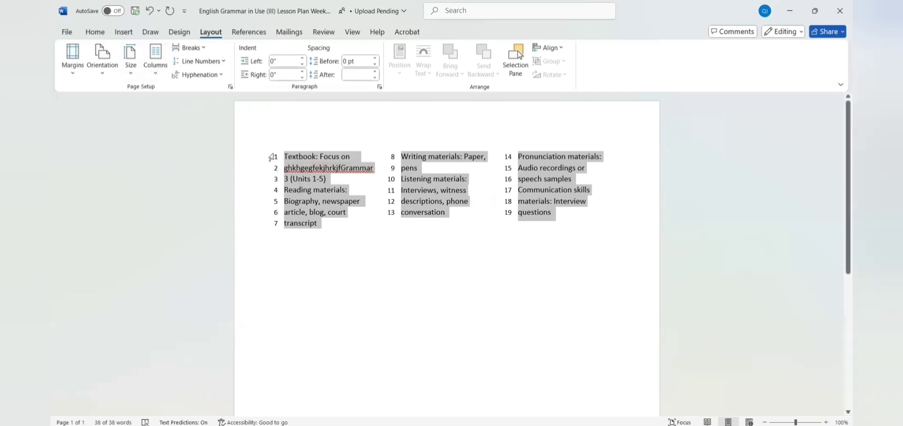
# Step: Set the materials list back to one column and enable Automatic hyphenation
pyautogui.click(156, 67)
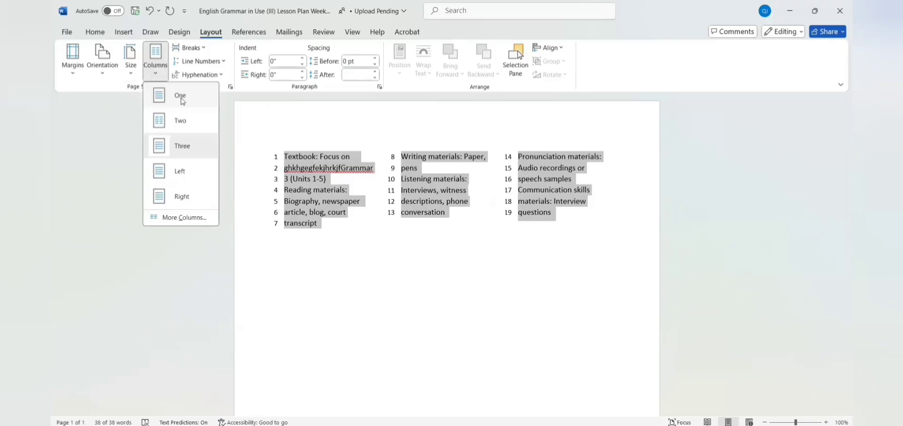
pyautogui.click(175, 95)
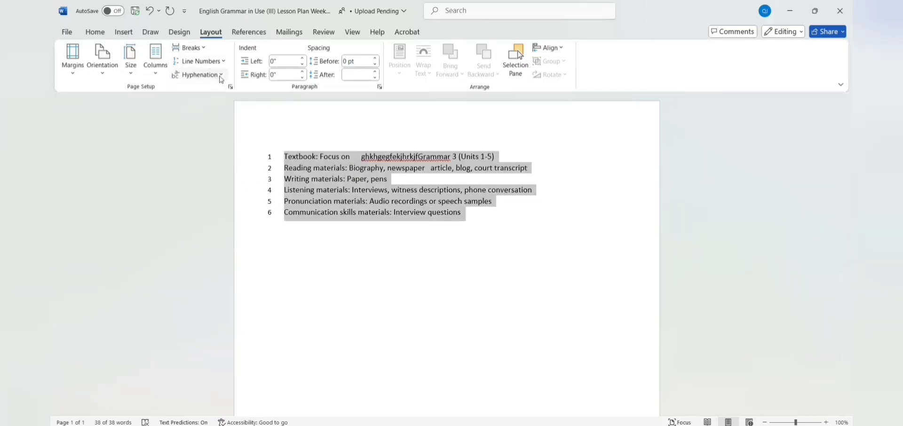
pyautogui.click(223, 76)
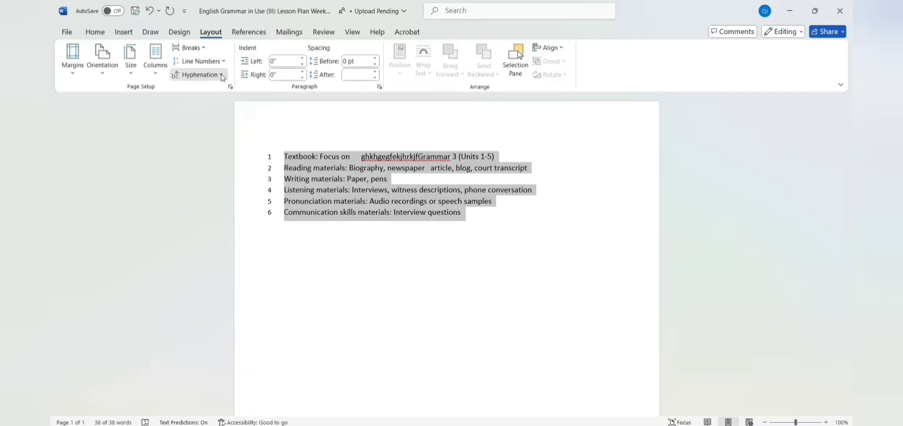
pyautogui.click(223, 77)
pyautogui.click(215, 106)
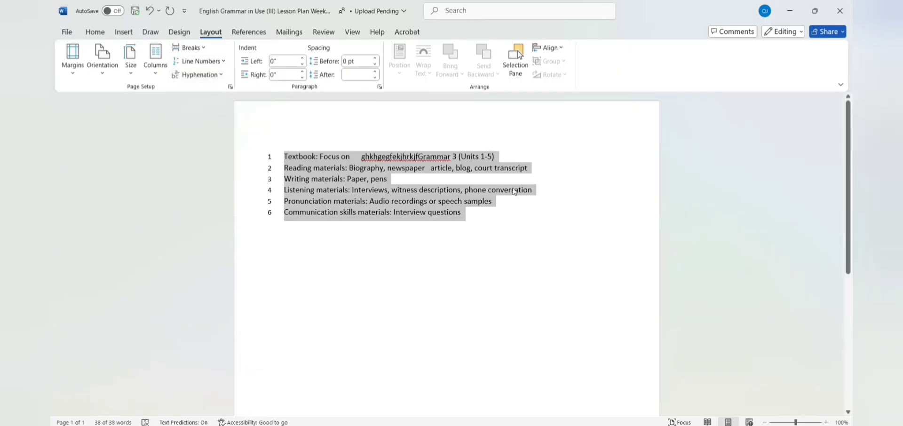
pyautogui.click(468, 213)
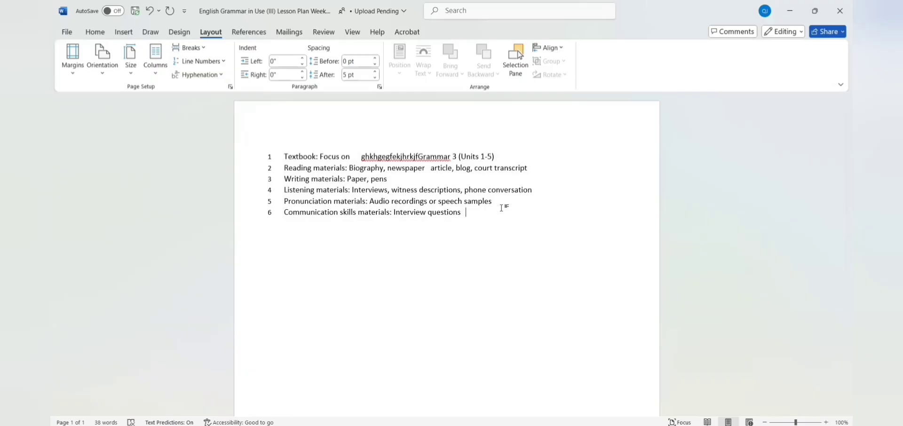
# Step: Paste a new line and hyphenate its 'reorganize' as 're-organize'
pyautogui.write('Preoccupied system of tales blanket insurance\treorganize')
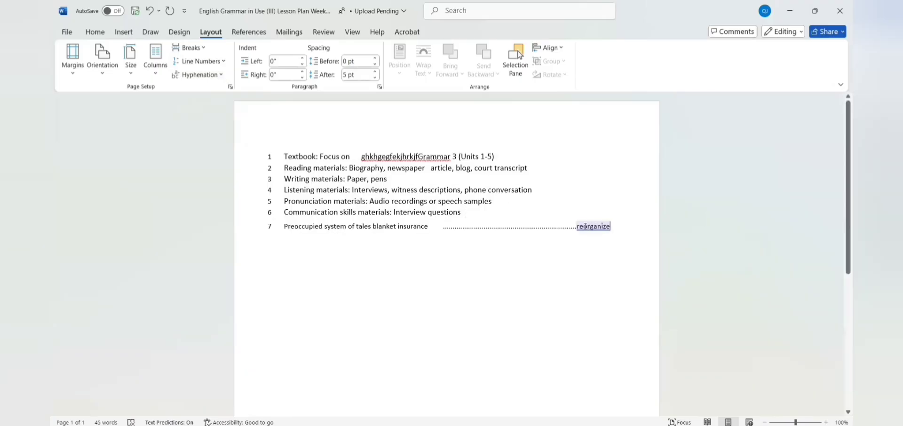
pyautogui.click(584, 226)
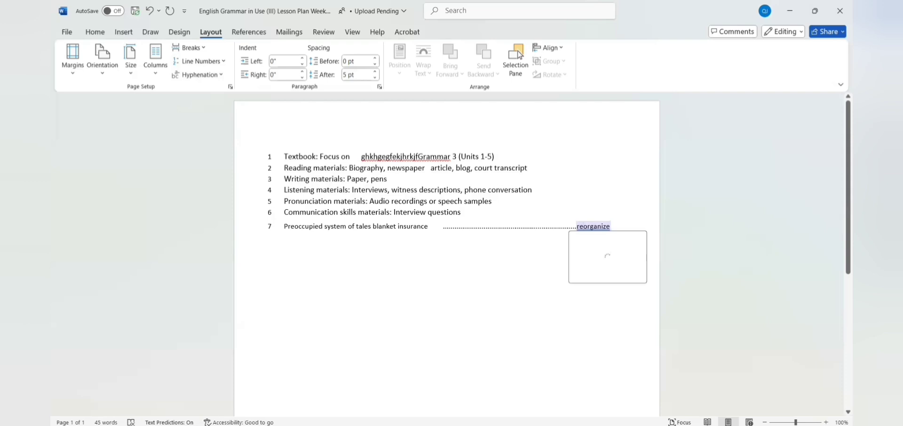
pyautogui.write('-')
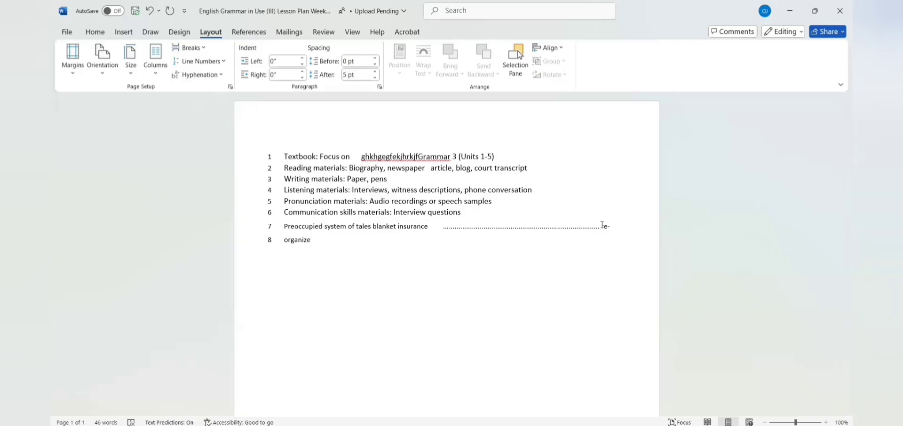
# Step: Fix the line breaks so 're-organize' stays joined on line 7
pyautogui.click(602, 226)
pyautogui.press('Return')
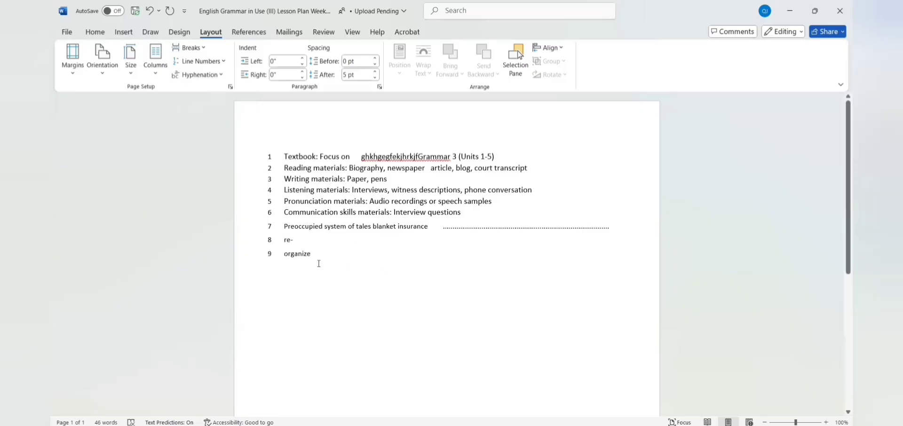
pyautogui.press('Down')
pyautogui.press('BackSpace')
pyautogui.click(285, 240)
pyautogui.press('BackSpace')
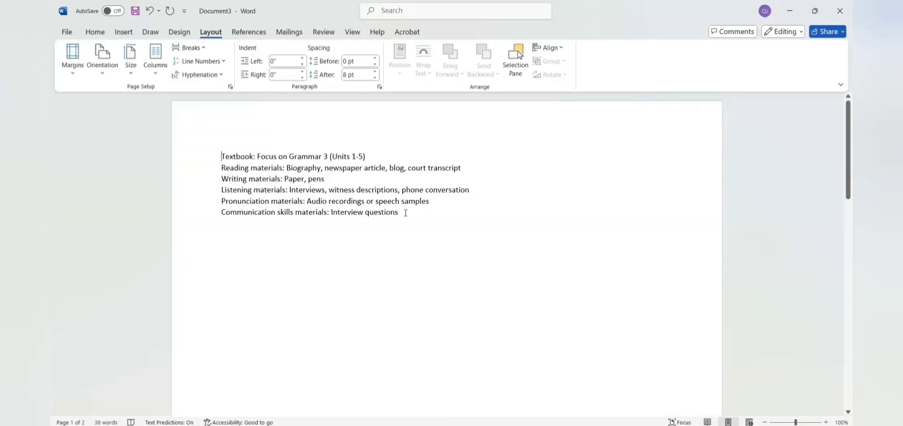
# Step: Add an empty line after the list and switch the pages to Landscape orientation
pyautogui.click(439, 213)
pyautogui.press('Return')
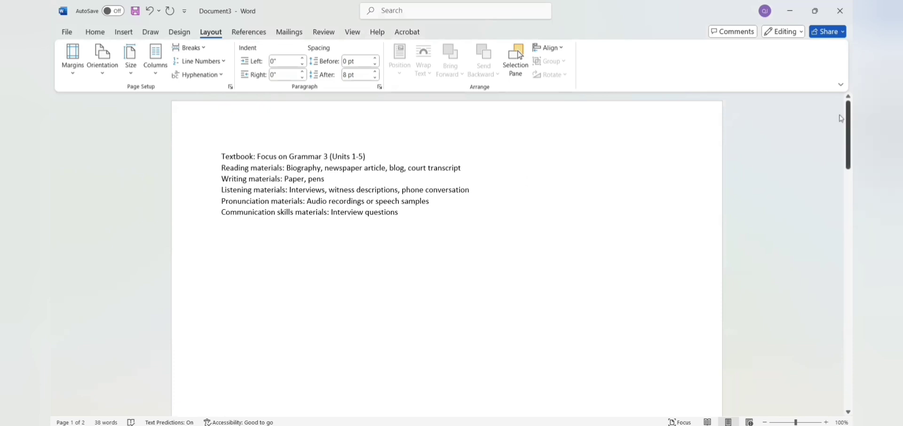
pyautogui.moveTo(842, 152); pyautogui.dragTo(321, 205)
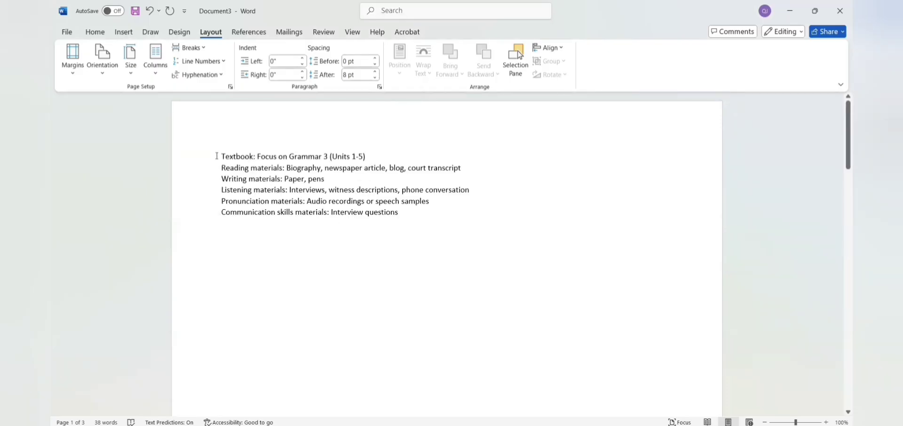
pyautogui.click(104, 74)
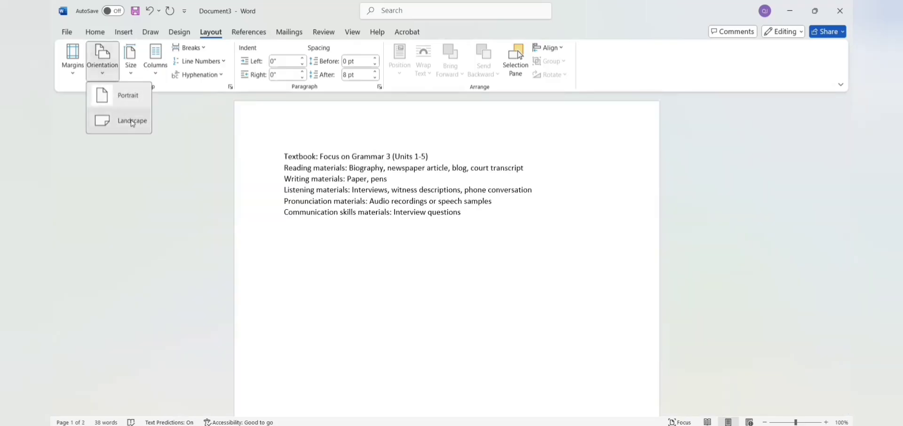
pyautogui.click(121, 120)
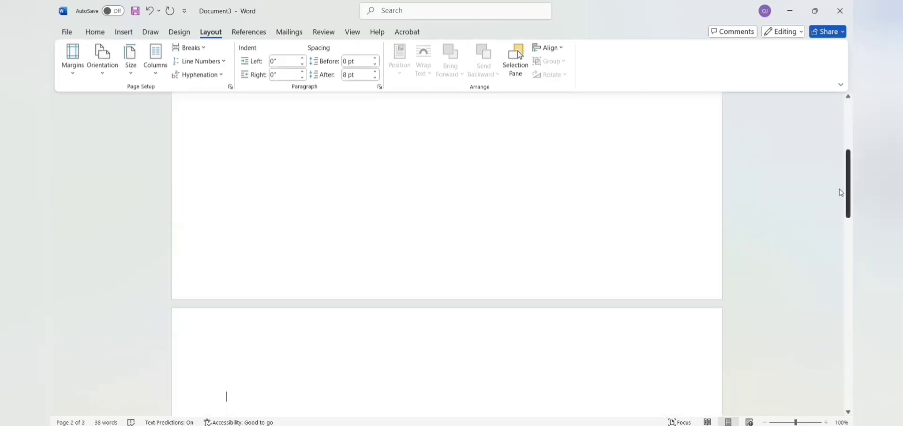
pyautogui.moveTo(842, 193); pyautogui.dragTo(842, 118)
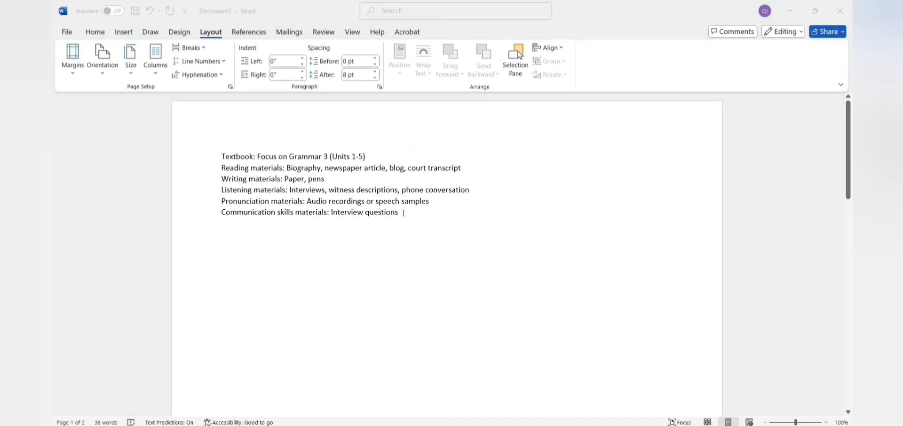
# Step: Insert a Next Page section break after 'Interview questions' in Document5
pyautogui.click(404, 213)
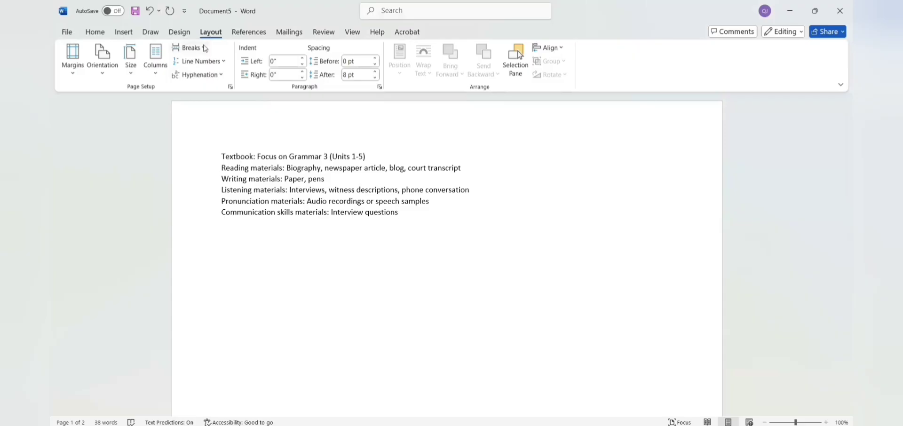
pyautogui.click(204, 47)
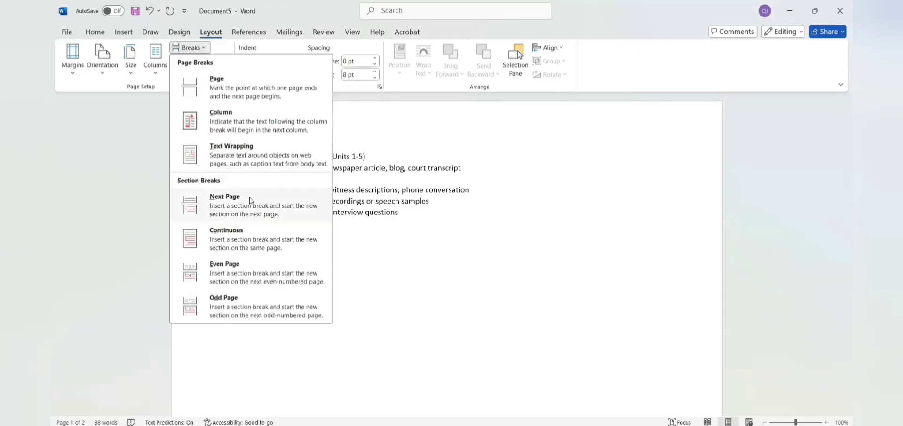
pyautogui.click(248, 198)
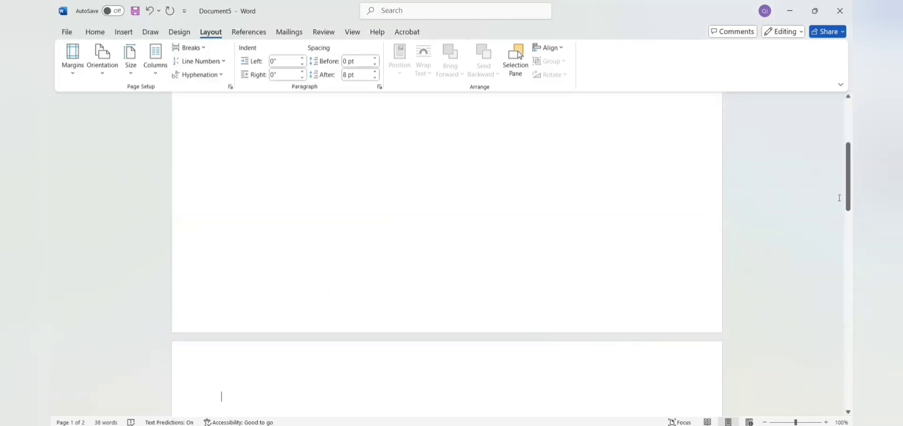
pyautogui.moveTo(839, 196); pyautogui.dragTo(842, 144)
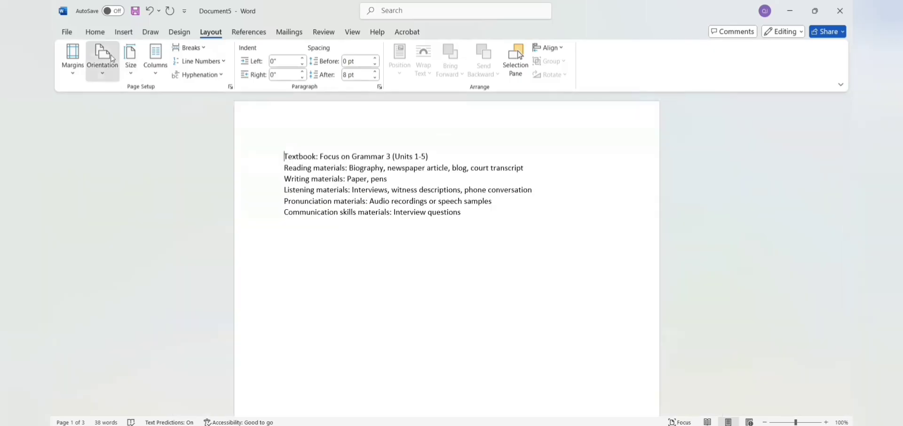
# Step: Set the page orientation to Landscape
pyautogui.click(104, 64)
pyautogui.click(131, 123)
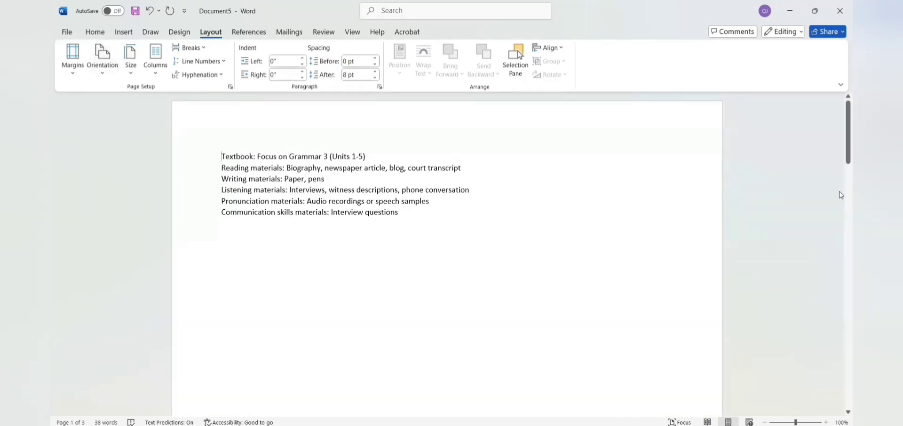
pyautogui.moveTo(842, 149)
pyautogui.mouseDown()
pyautogui.moveTo(842, 205)
pyautogui.moveTo(842, 149)
pyautogui.mouseUp()
pyautogui.moveTo(841, 132)
pyautogui.mouseDown()
pyautogui.moveTo(840, 177)
pyautogui.moveTo(842, 125)
pyautogui.mouseUp()
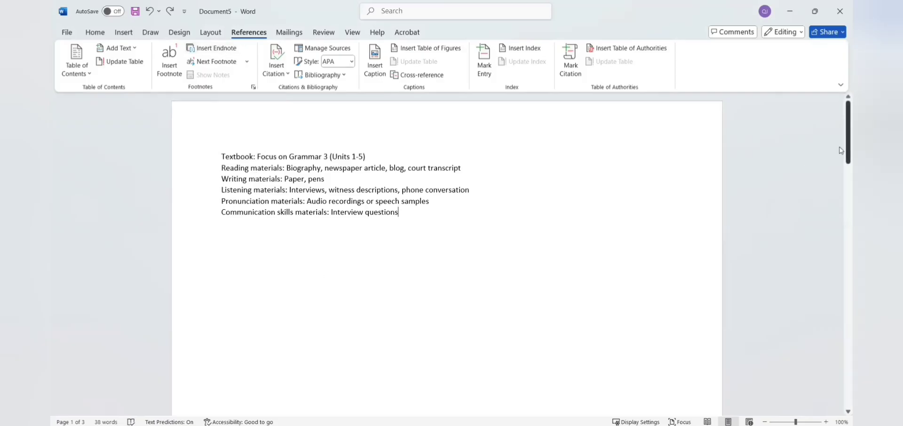
# Step: Insert footnote 1 after 'Interview questions'
pyautogui.moveTo(841, 150); pyautogui.dragTo(841, 405)
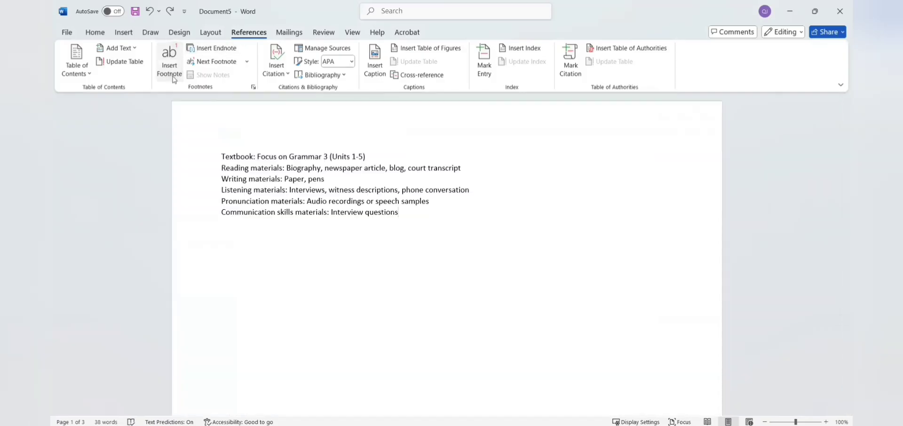
pyautogui.click(176, 80)
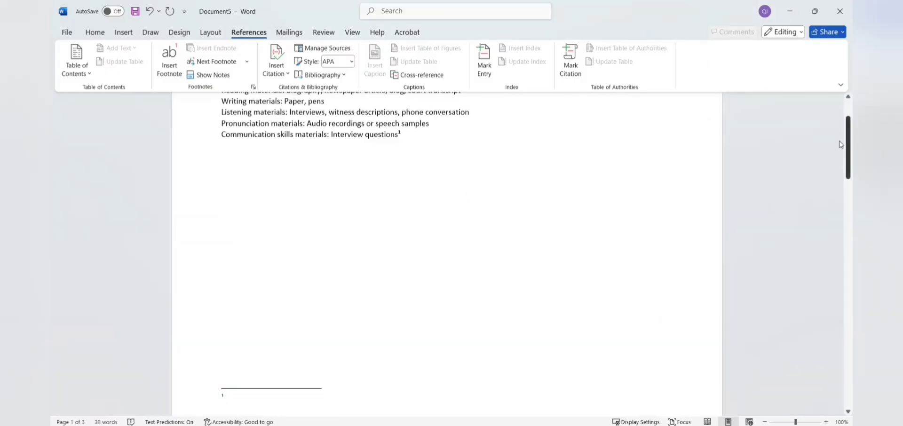
pyautogui.moveTo(841, 153); pyautogui.dragTo(839, 127)
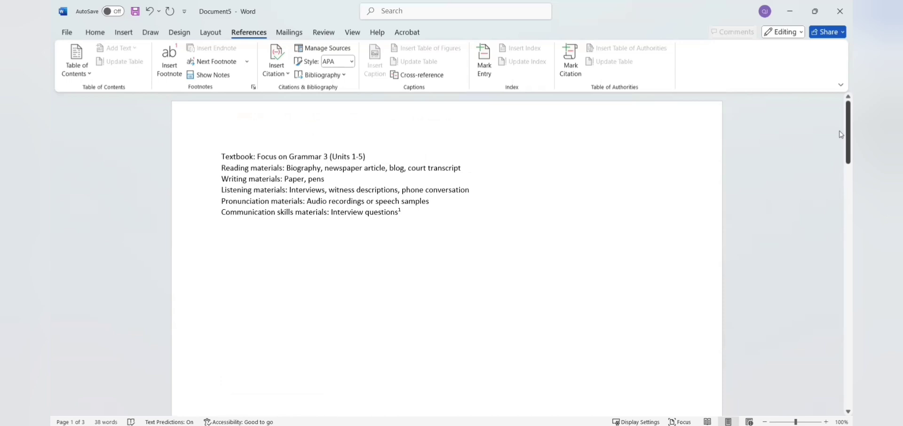
pyautogui.moveTo(841, 135); pyautogui.dragTo(841, 163)
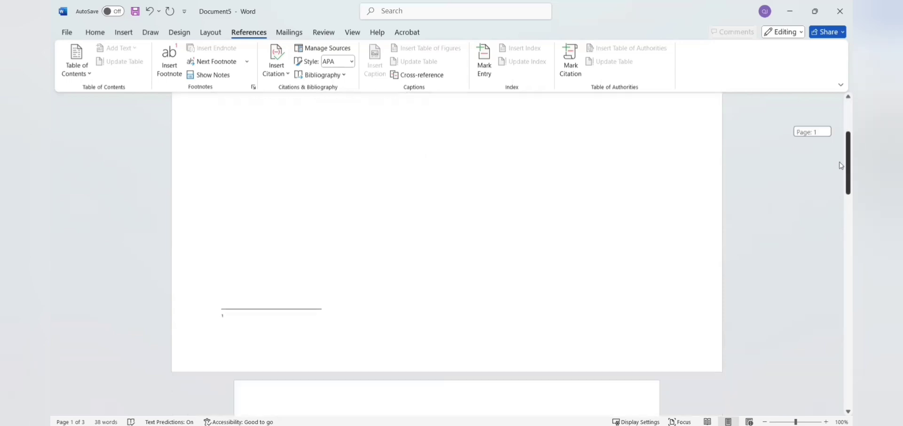
pyautogui.moveTo(840, 162); pyautogui.dragTo(842, 105)
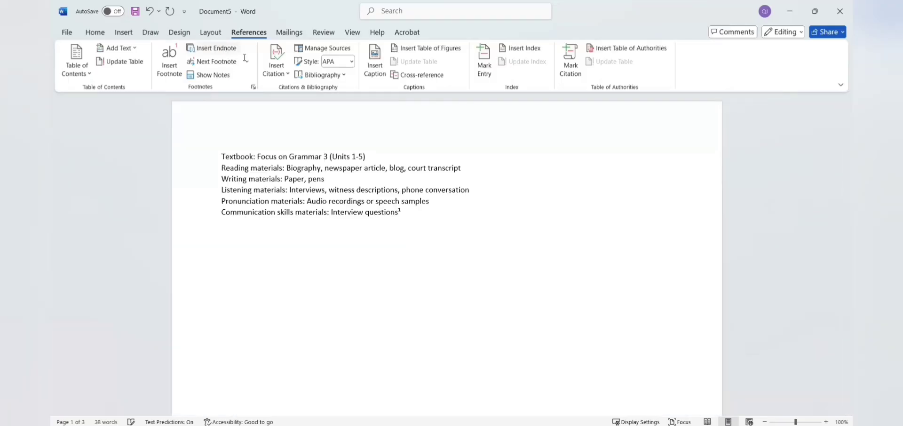
# Step: Add an endnote at the end of the document
pyautogui.click(224, 51)
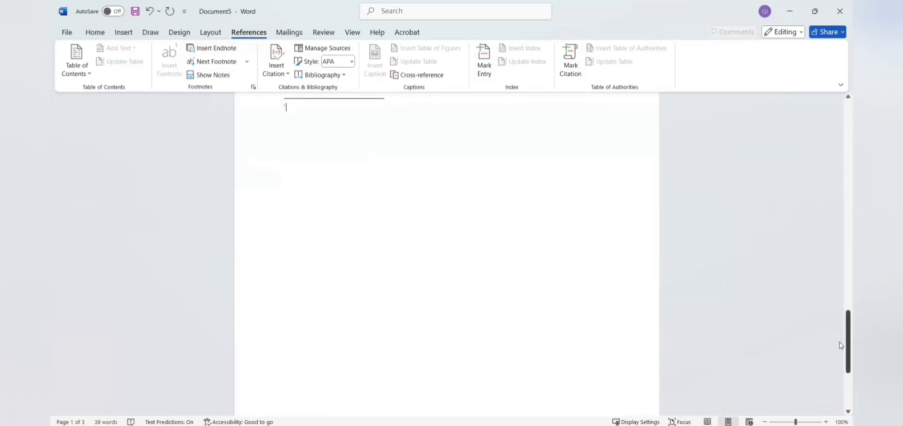
pyautogui.moveTo(842, 346); pyautogui.dragTo(841, 160)
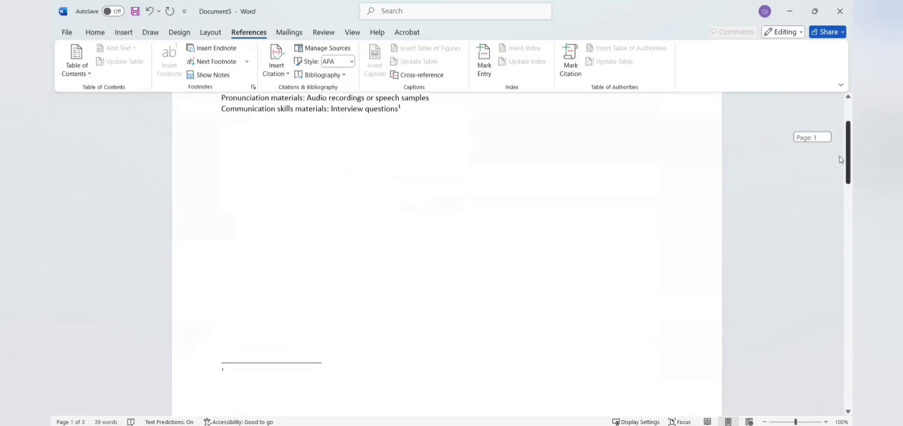
pyautogui.moveTo(841, 160); pyautogui.dragTo(842, 137)
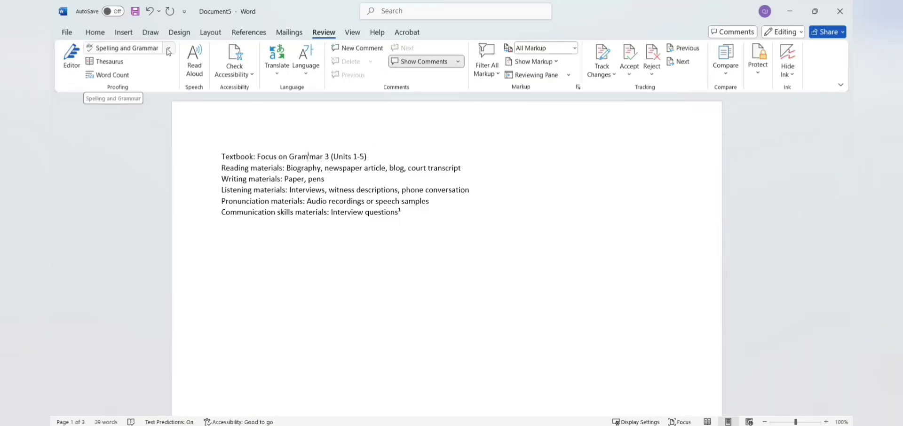
# Step: Run Spelling and Grammar, close the Editor pane, and bring up the Thesaurus
pyautogui.click(168, 48)
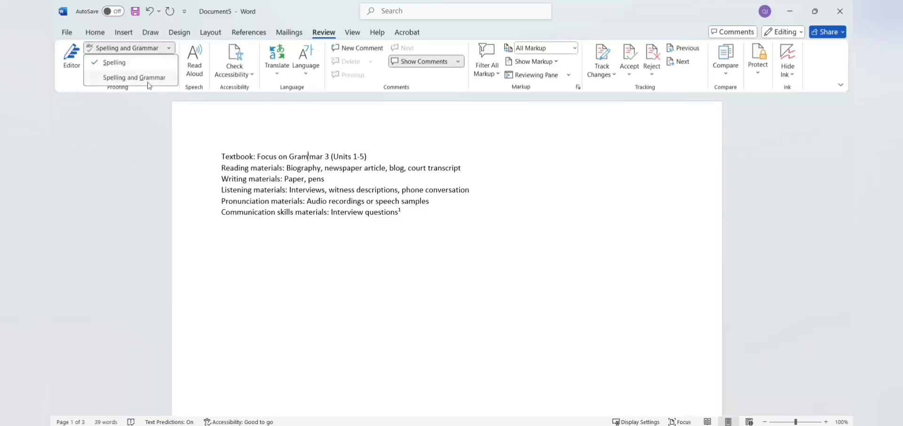
pyautogui.click(147, 80)
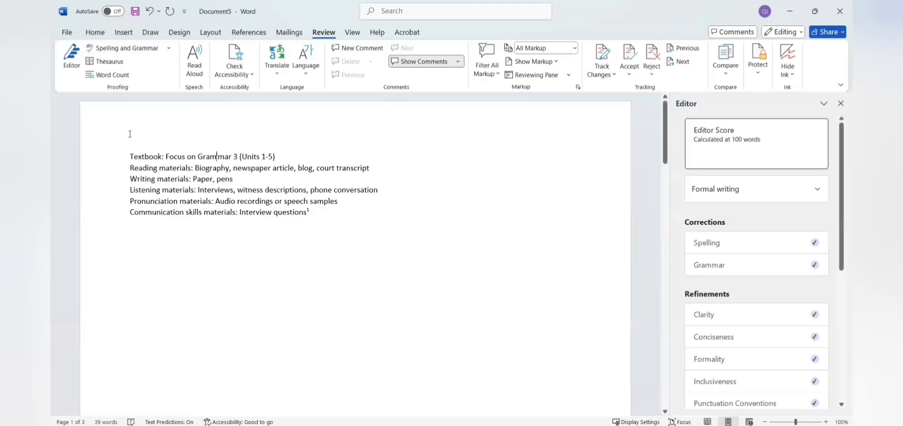
pyautogui.click(841, 103)
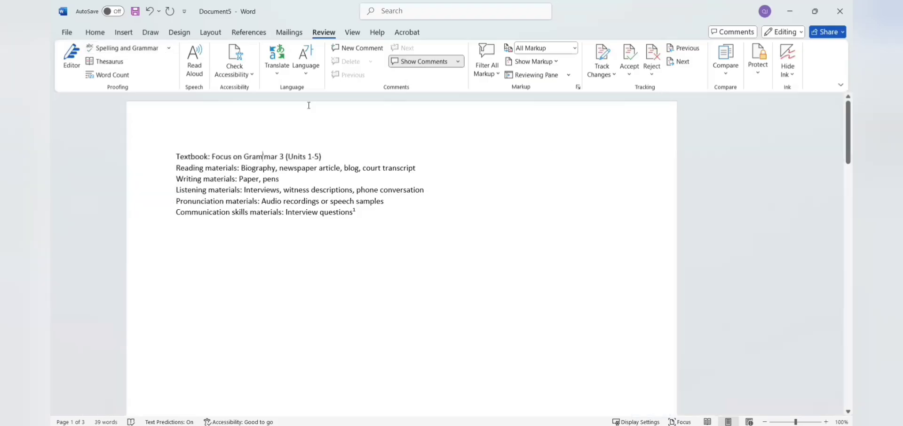
pyautogui.click(120, 63)
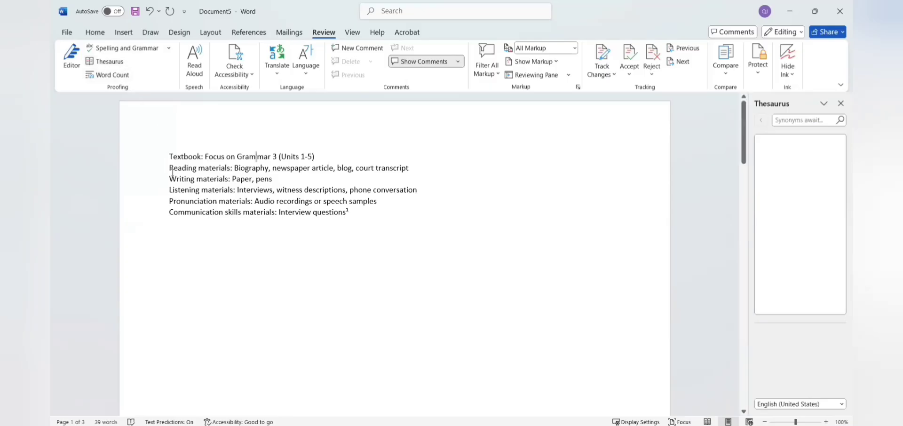
# Step: Replace the Reading…Writing selection with the Thesaurus synonym 'analysis' for 'reading'
pyautogui.moveTo(170, 171); pyautogui.dragTo(195, 180)
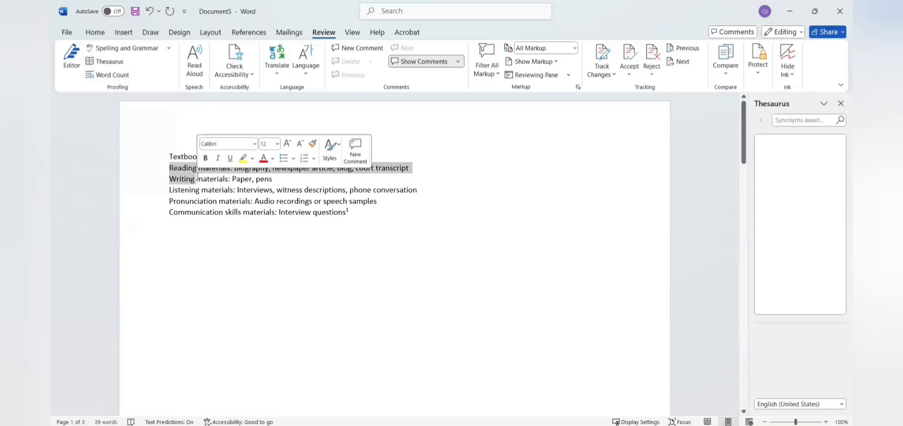
pyautogui.click(786, 120)
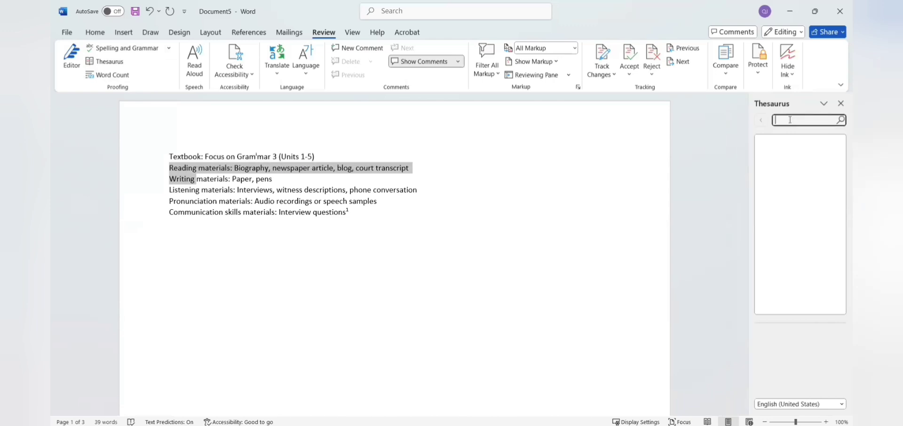
pyautogui.write('reading')
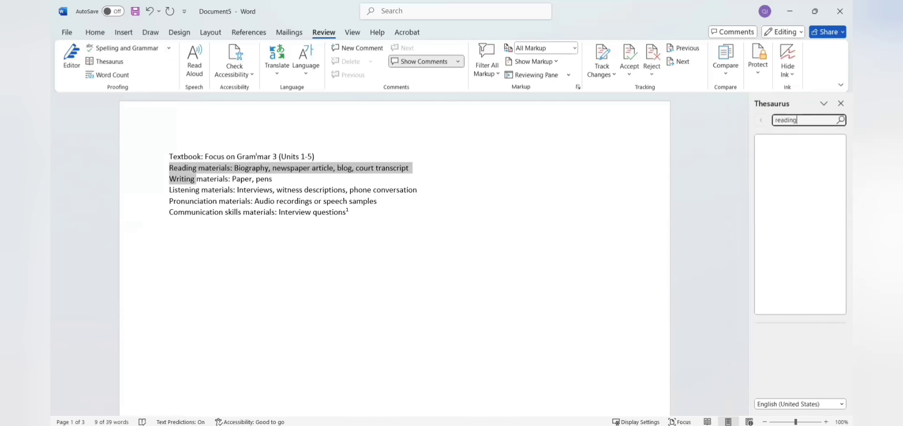
pyautogui.press('Return')
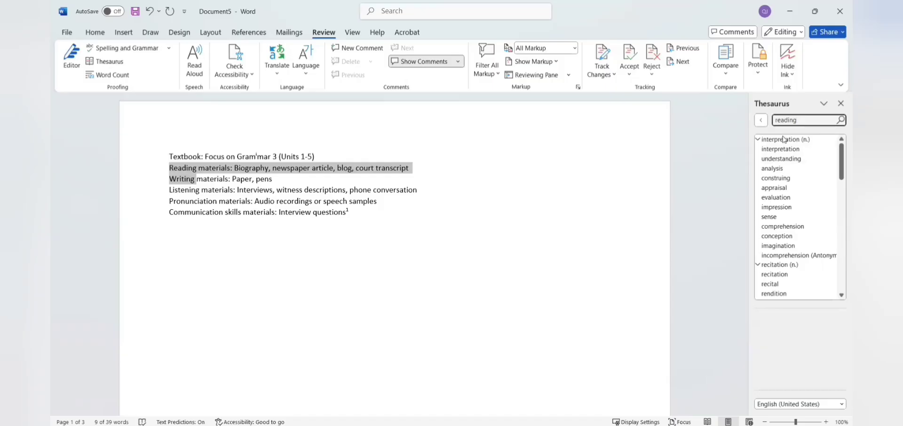
pyautogui.moveTo(782, 159)
pyautogui.click(831, 168)
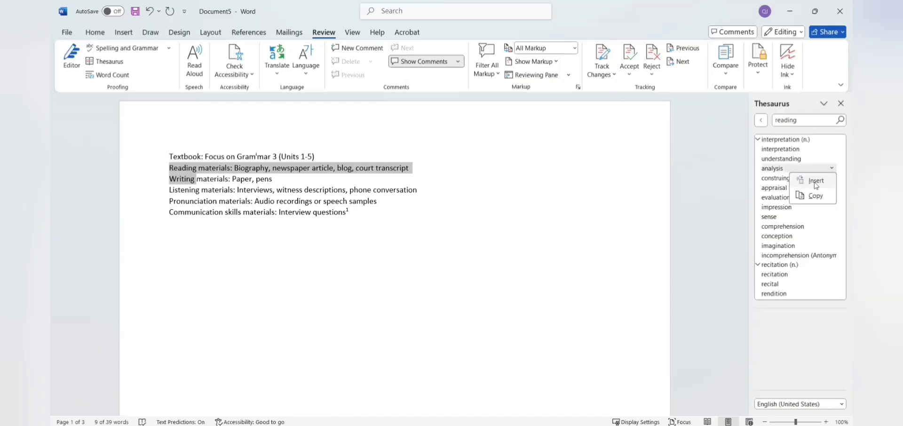
pyautogui.click(816, 185)
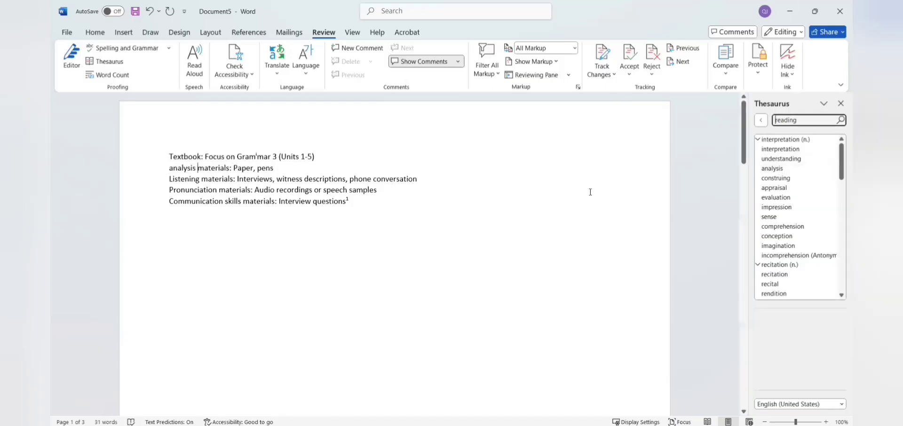
# Step: Copy 'analysis', paste it on a new last line, and close the Thesaurus
pyautogui.click(832, 169)
pyautogui.click(816, 200)
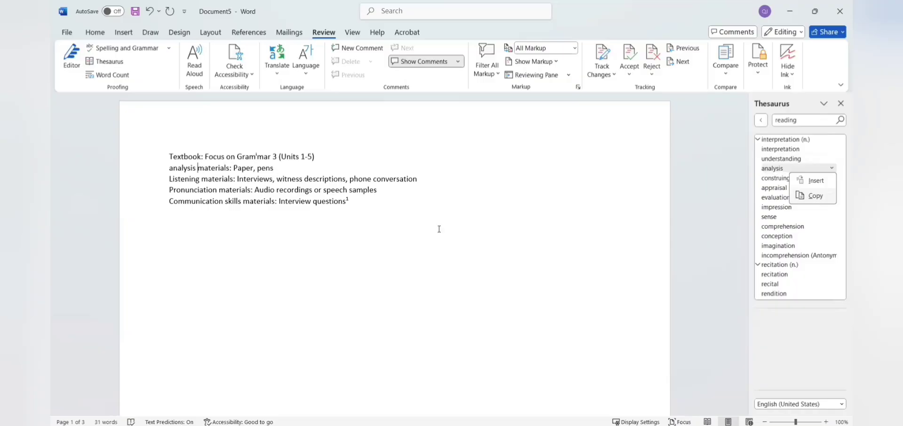
pyautogui.click(387, 212)
pyautogui.press('Return')
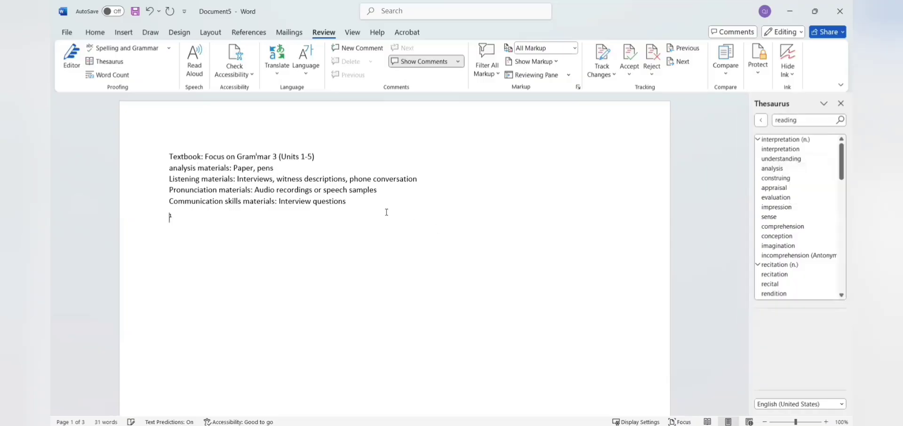
pyautogui.write('analysis')
pyautogui.click(841, 103)
# Step: Check Word Count (3 pages, 32 words) and close the statistics dialog
pyautogui.click(108, 76)
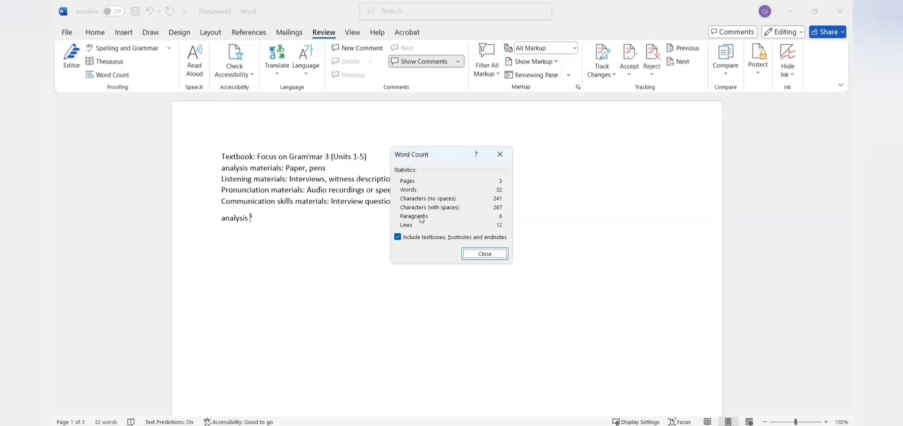
pyautogui.click(479, 254)
# Step: Turn on Read Aloud and review its speed and voice settings
pyautogui.click(194, 65)
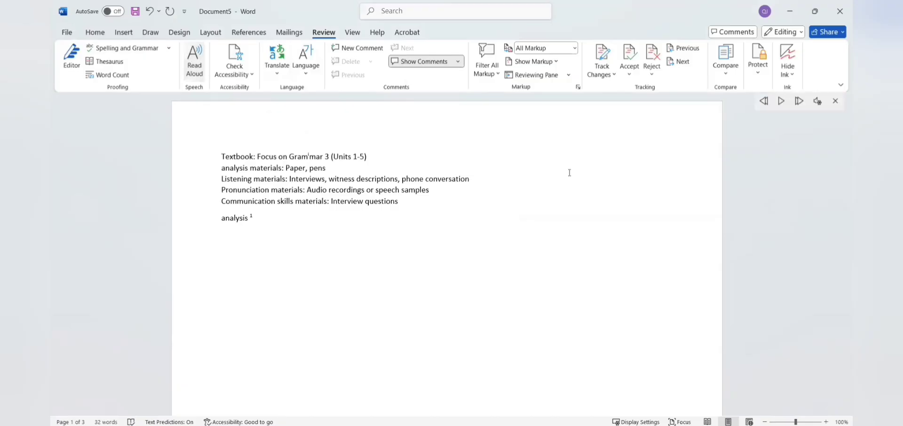
pyautogui.click(820, 103)
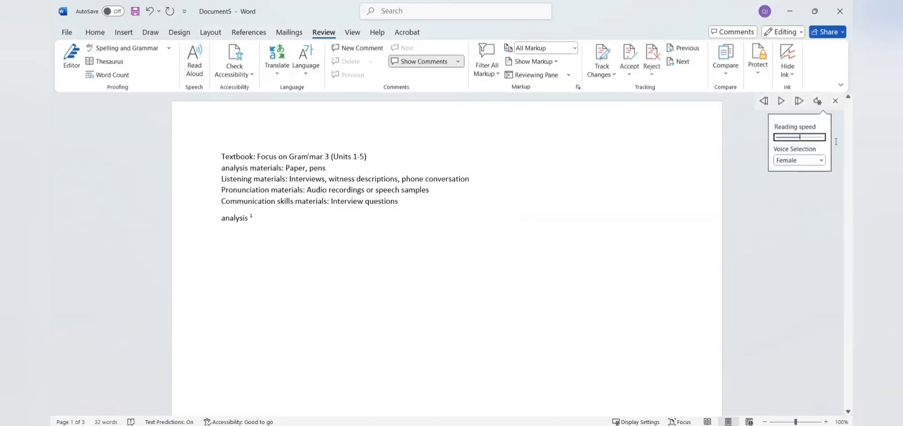
pyautogui.click(624, 154)
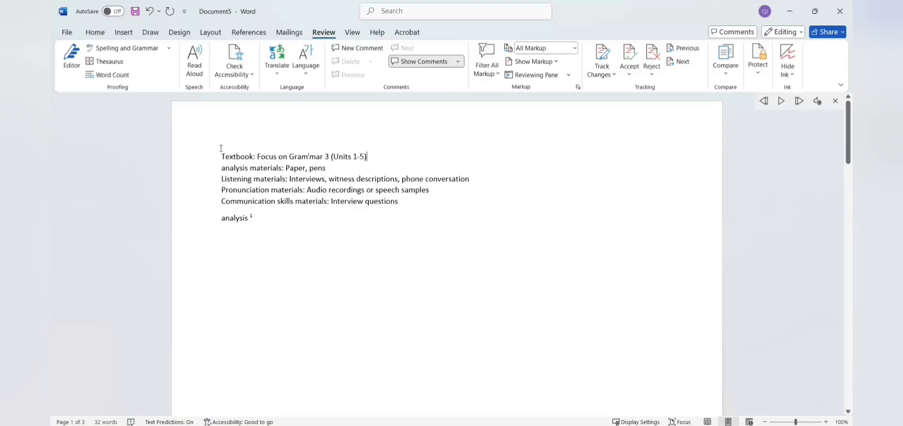
# Step: Select the lesson-plan lines and play them aloud, then select all text
pyautogui.moveTo(222, 153); pyautogui.dragTo(273, 228)
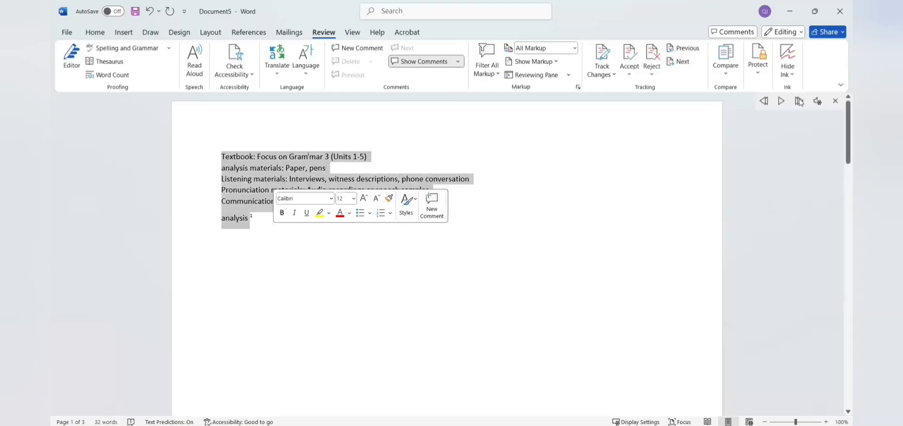
pyautogui.click(651, 243)
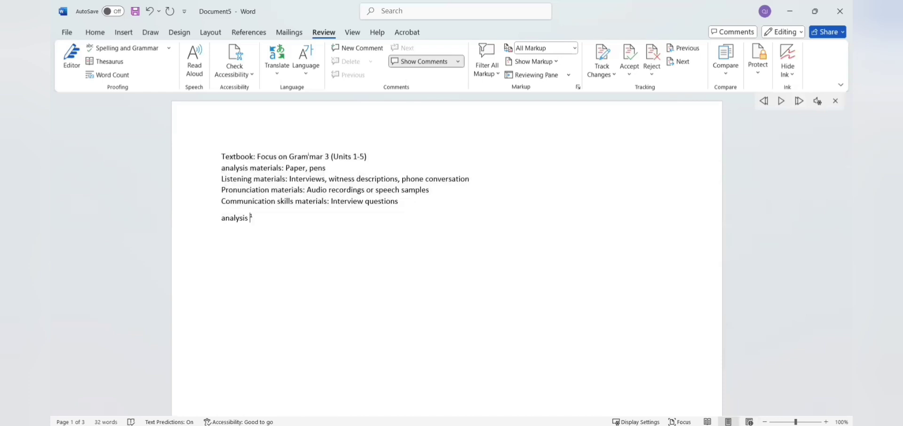
pyautogui.hotkey('alt', 'Tab')
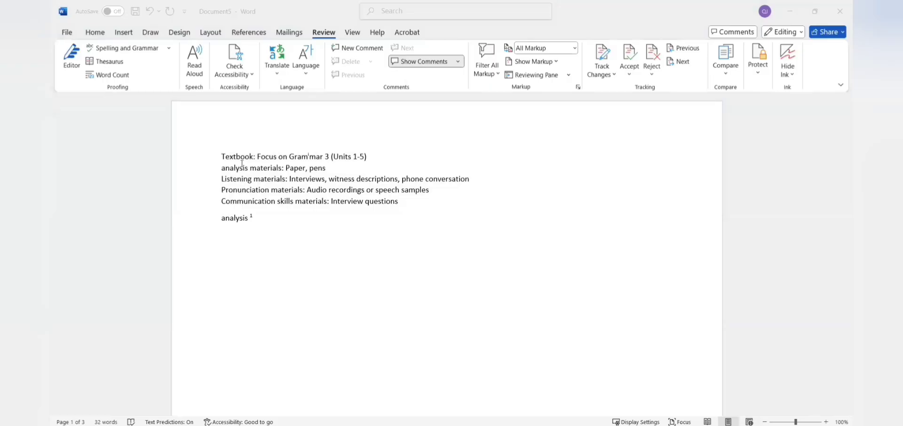
pyautogui.moveTo(221, 157); pyautogui.dragTo(296, 228)
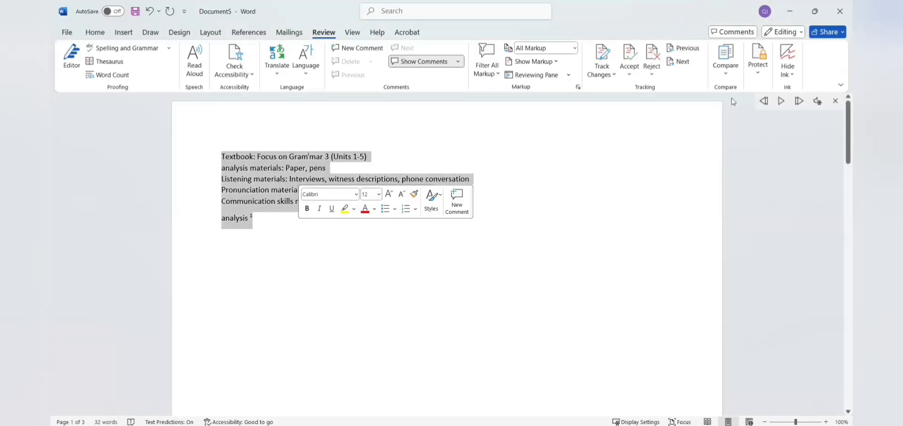
pyautogui.click(781, 101)
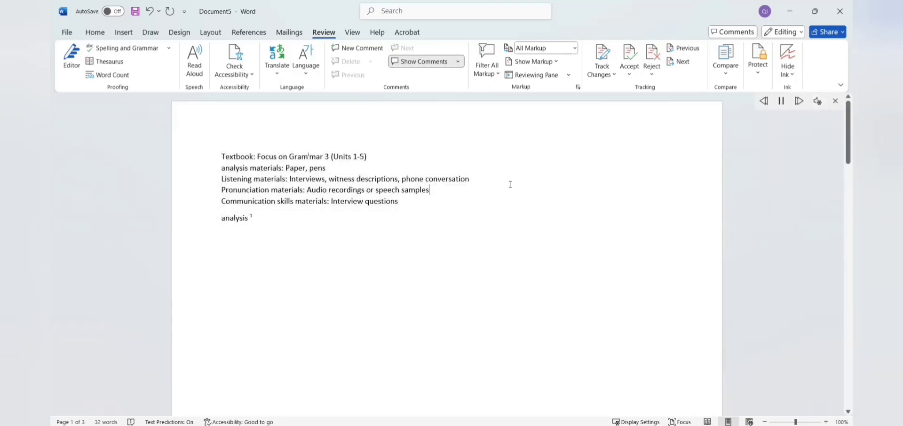
pyautogui.hotkey('ctrl', 'a')
pyautogui.click(278, 59)
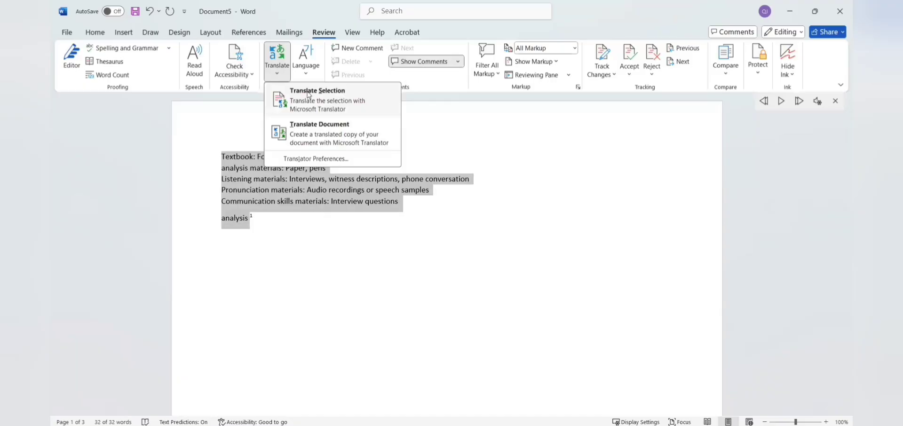
# Step: Translate the selected lines from English to Spanish and insert the translation
pyautogui.click(309, 94)
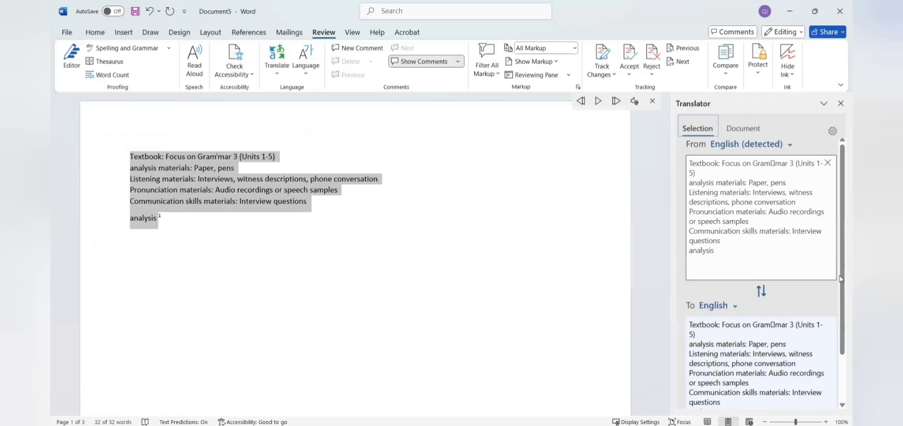
pyautogui.moveTo(841, 285); pyautogui.dragTo(841, 320)
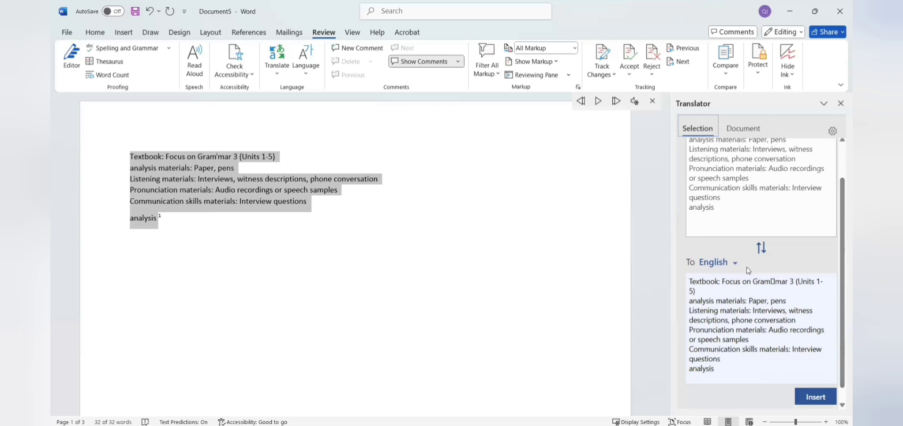
pyautogui.scroll(-1, 841, 254)
pyautogui.click(734, 247)
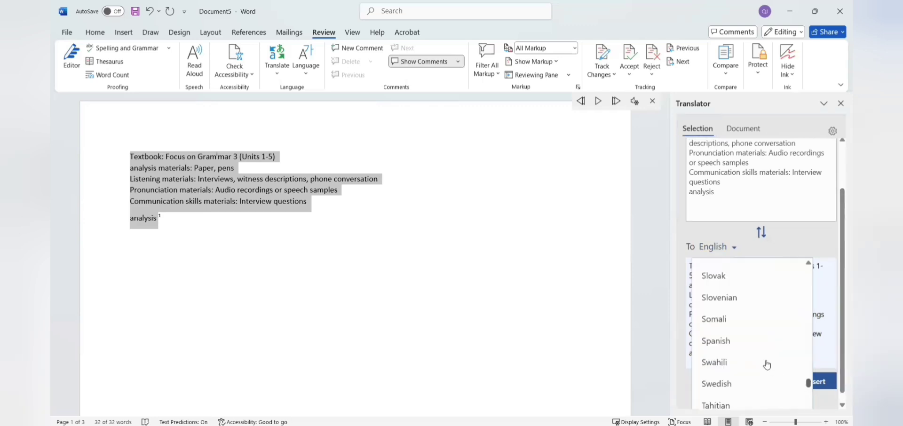
pyautogui.click(730, 343)
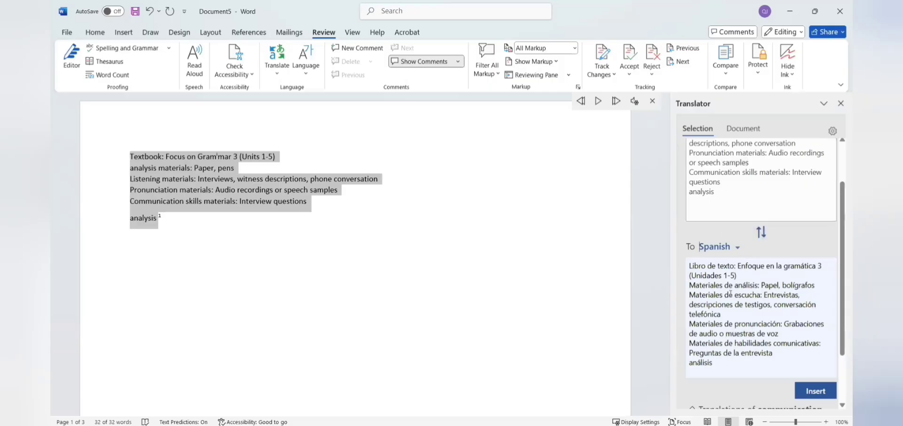
pyautogui.click(759, 230)
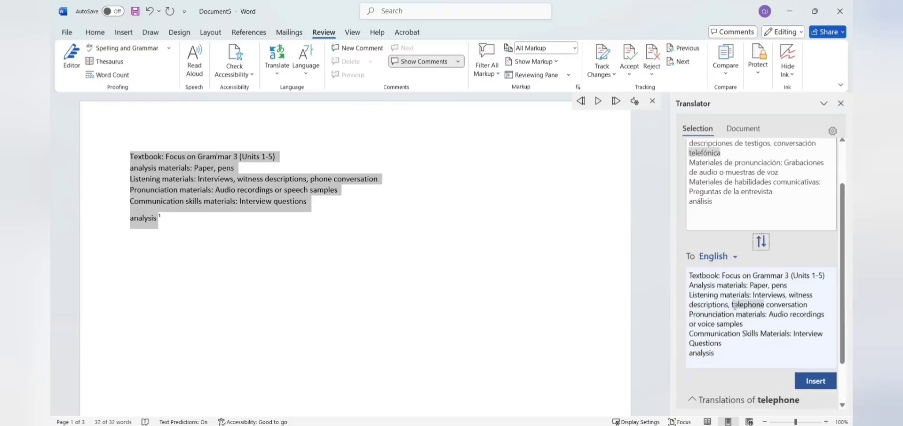
pyautogui.click(761, 241)
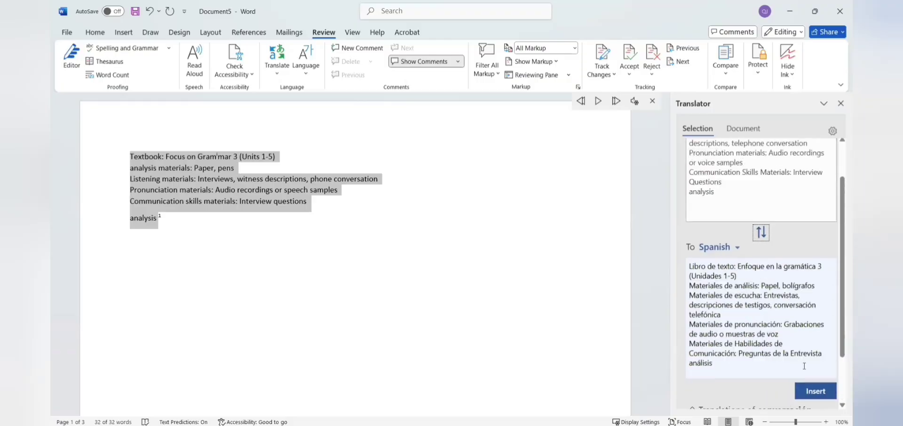
pyautogui.click(816, 391)
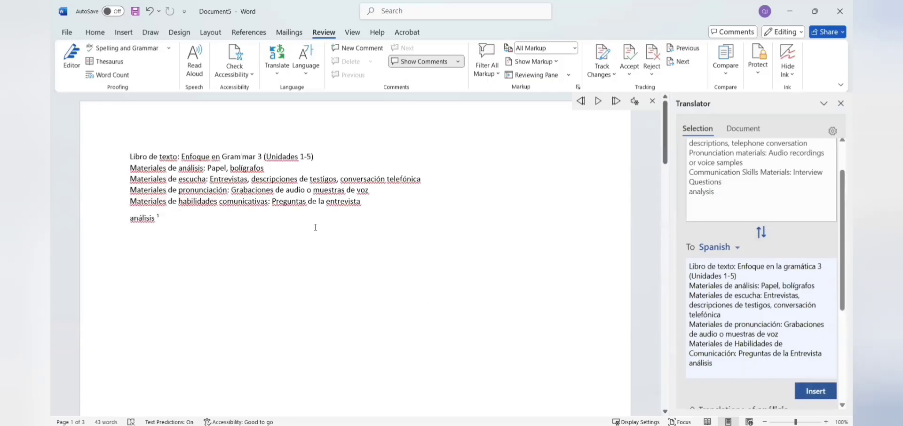
# Step: View Language Preferences in Word Options, then close it
pyautogui.click(308, 72)
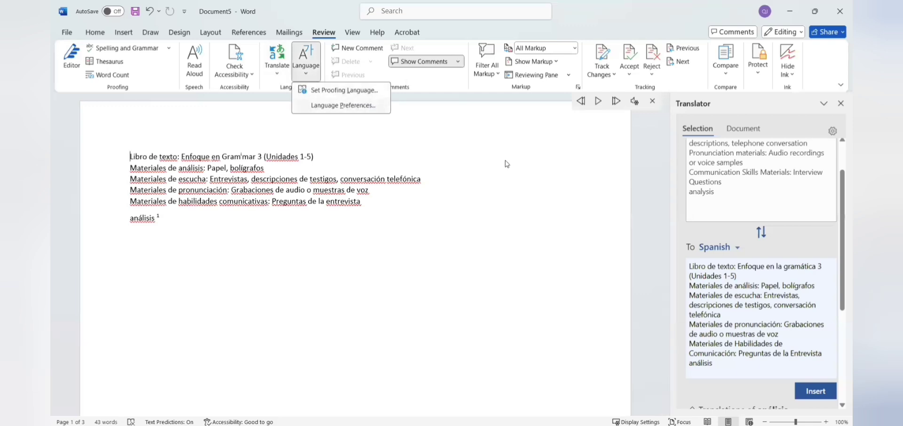
pyautogui.click(343, 105)
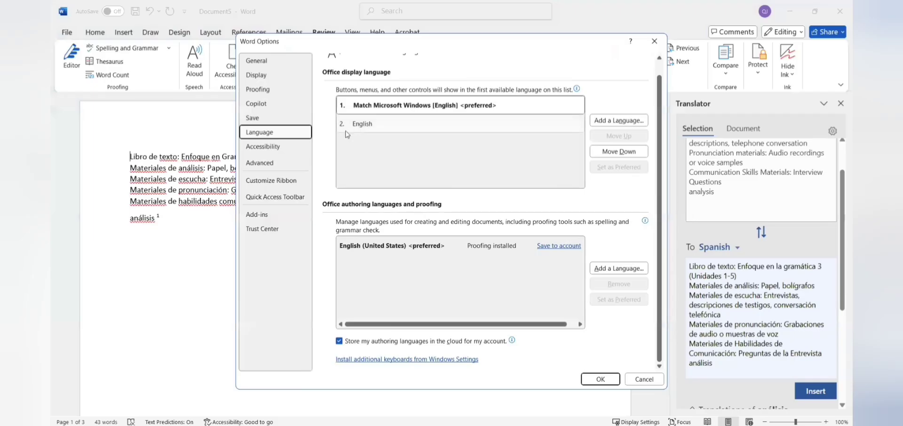
pyautogui.click(655, 41)
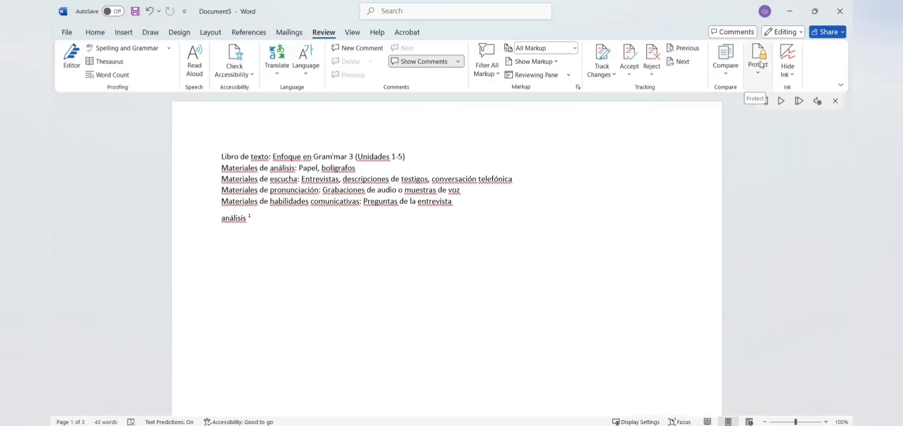
# Step: Enforce Restrict Editing with formatting limited to selected styles, protected by a password
pyautogui.click(761, 76)
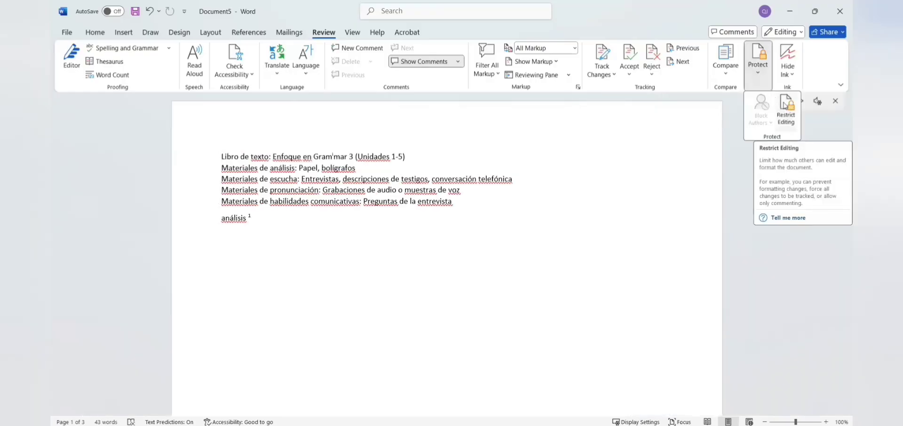
pyautogui.click(785, 108)
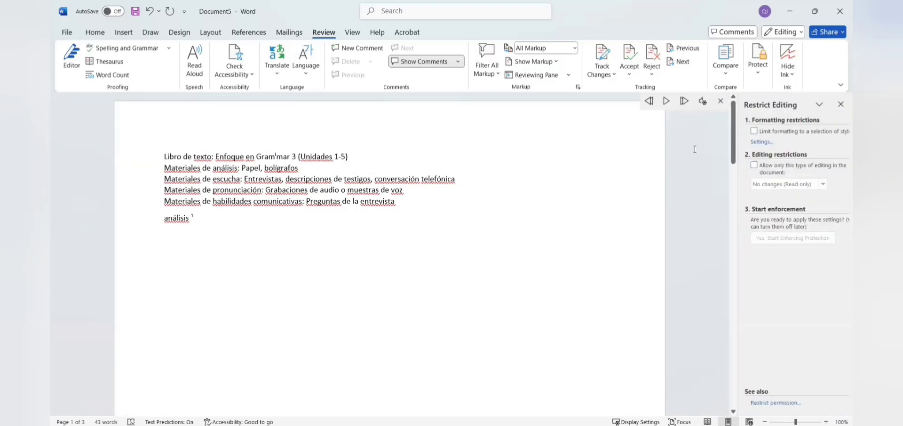
pyautogui.click(755, 131)
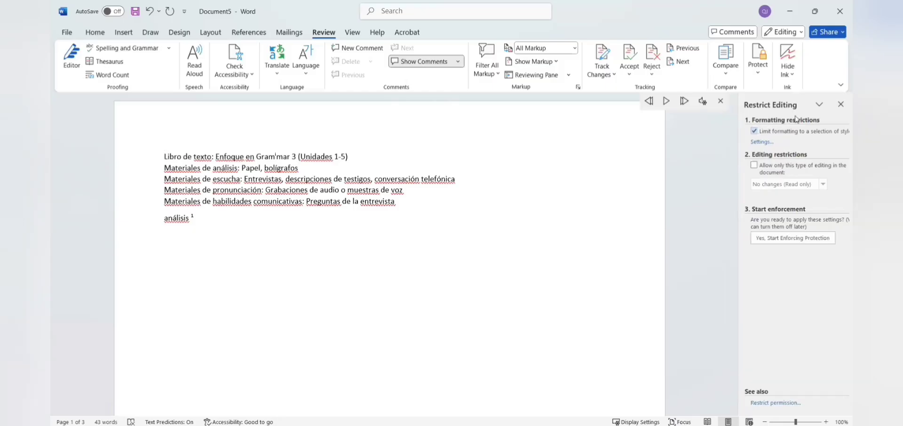
pyautogui.click(780, 241)
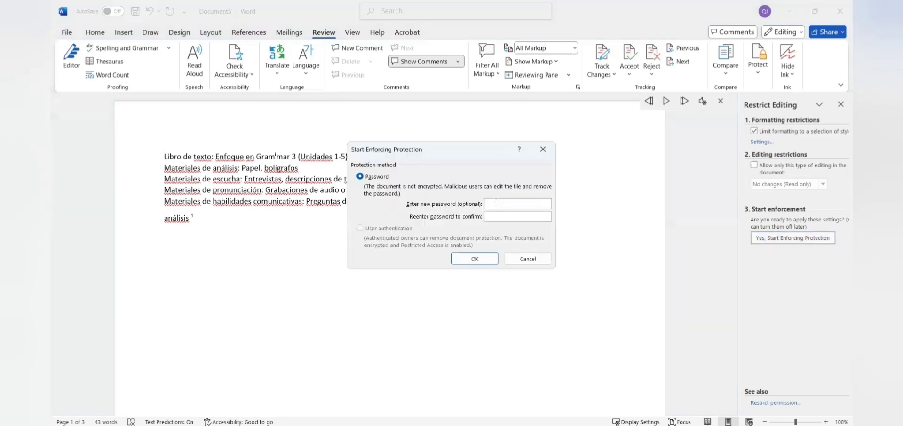
pyautogui.write('123')
pyautogui.click(485, 259)
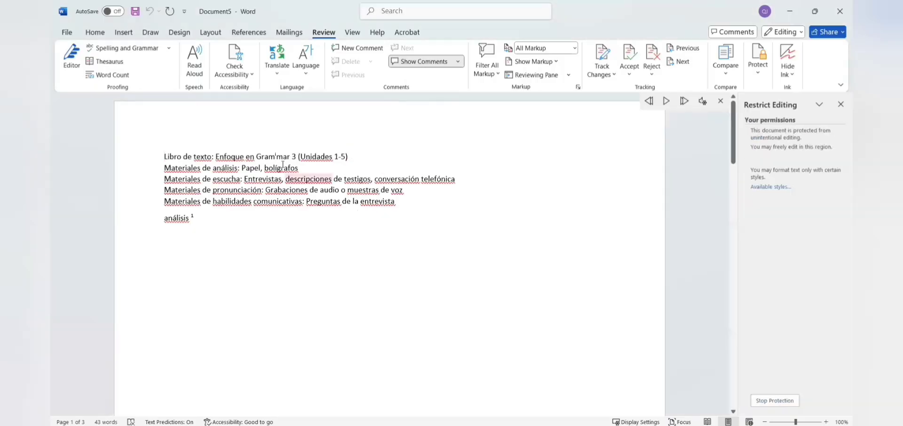
# Step: Test that text is still editable by typing and deleting stray letters, then select all
pyautogui.write('hhhhhhhh')
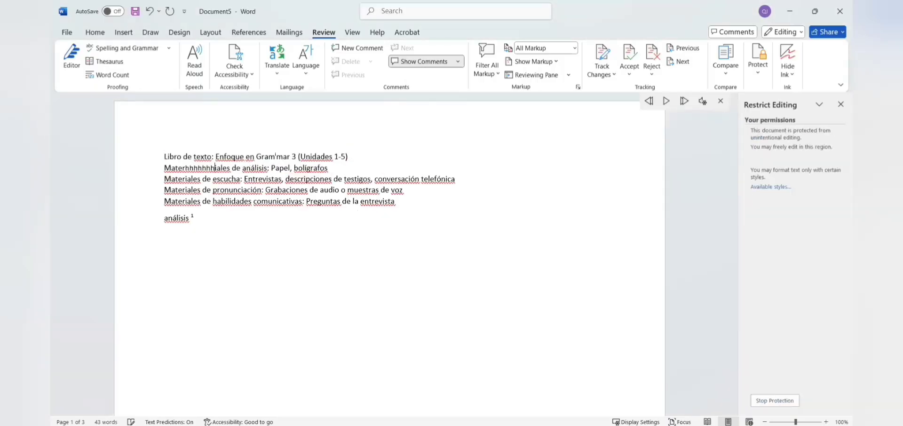
pyautogui.write('hhfhh')
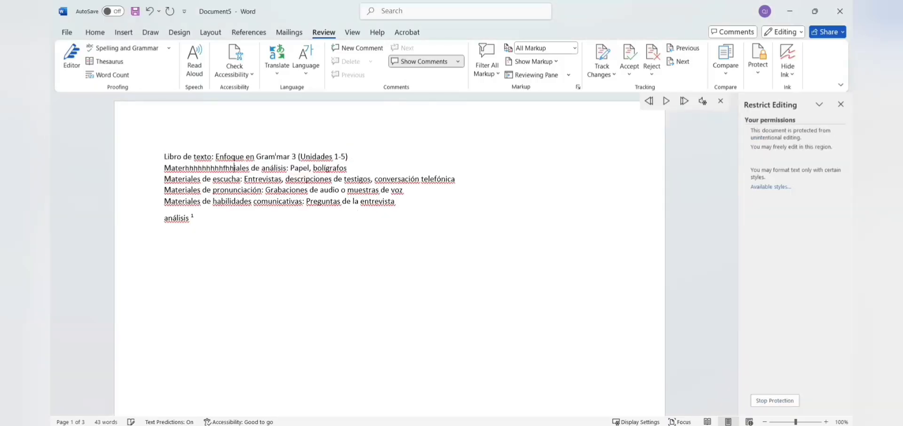
pyautogui.press('BackSpace')
pyautogui.press('BackSpace')
pyautogui.press('BackSpace')
pyautogui.press('BackSpace')
pyautogui.press('BackSpace')
pyautogui.press('BackSpace')
pyautogui.press('BackSpace')
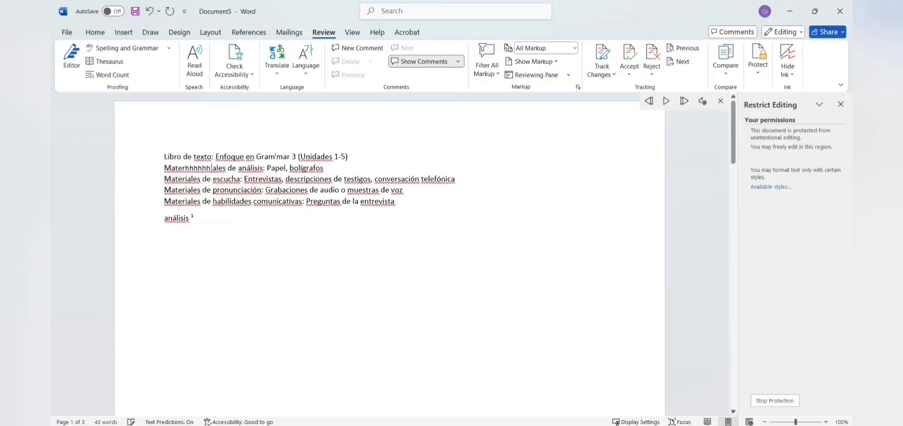
pyautogui.press('BackSpace')
pyautogui.press('BackSpace')
pyautogui.press('BackSpace')
pyautogui.press('BackSpace')
pyautogui.press('BackSpace')
pyautogui.press('BackSpace')
pyautogui.press('BackSpace')
pyautogui.press('BackSpace')
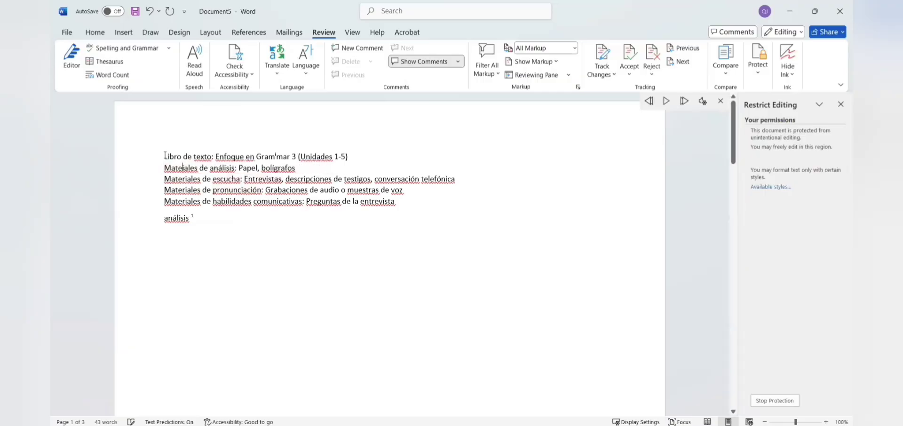
pyautogui.hotkey('ctrl', 'a')
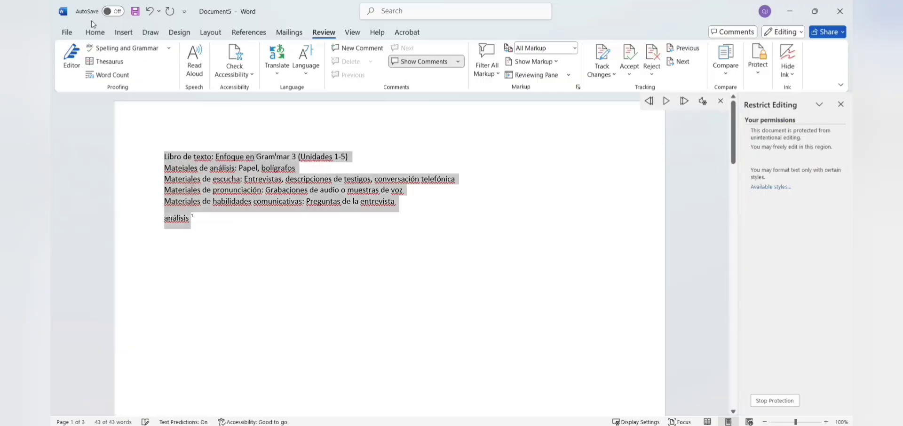
# Step: Enforce password-protected No changes (read-only) editing and test the lock on 'de'
pyautogui.click(96, 32)
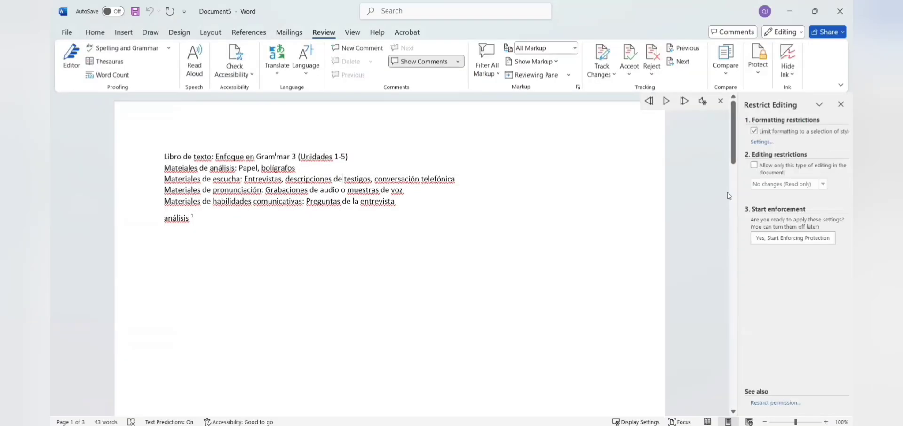
pyautogui.click(755, 166)
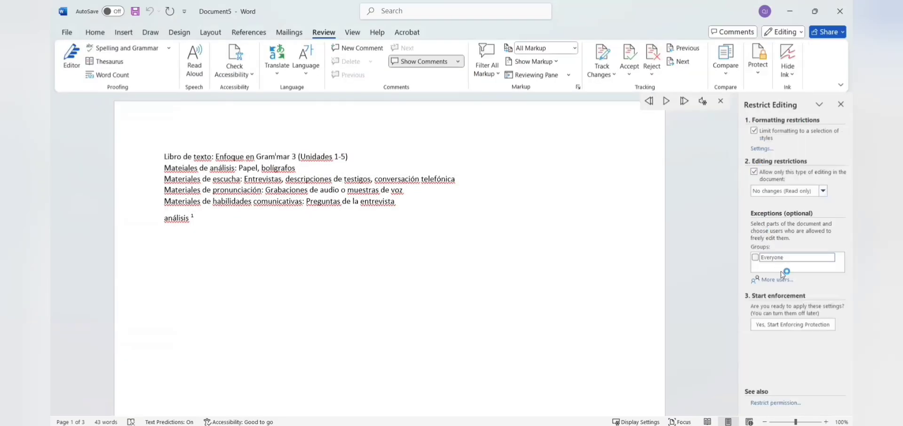
pyautogui.click(792, 326)
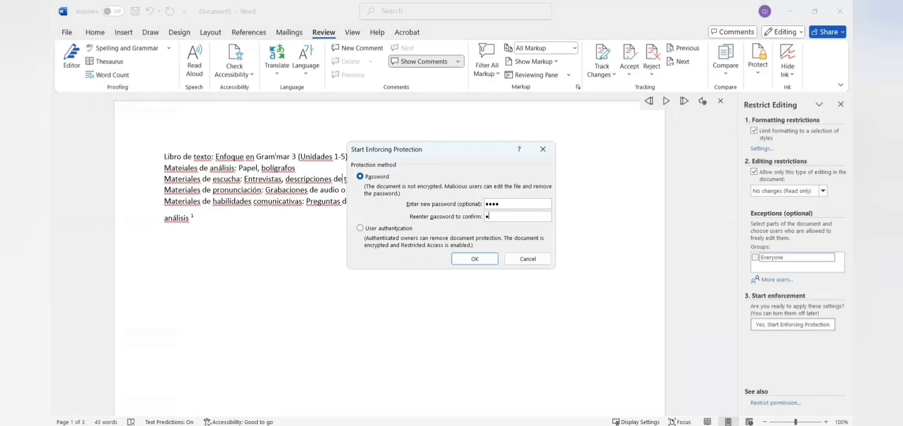
pyautogui.write('•••')
pyautogui.click(478, 260)
pyautogui.press('BackSpace')
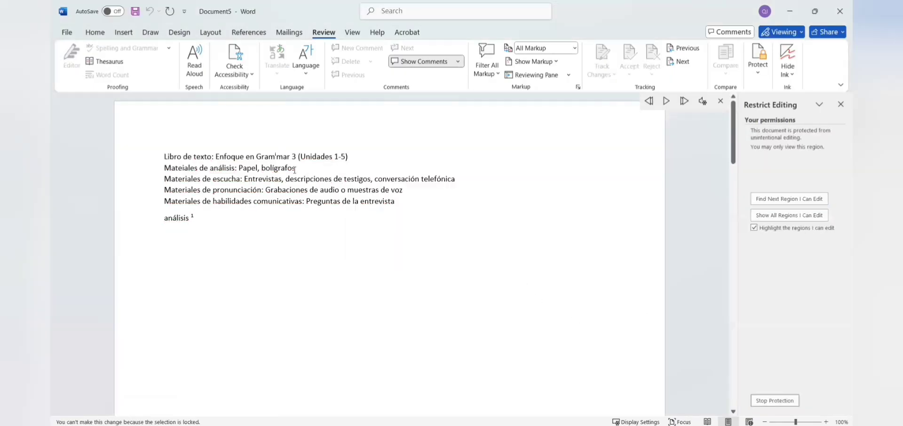
pyautogui.doubleClick(337, 178)
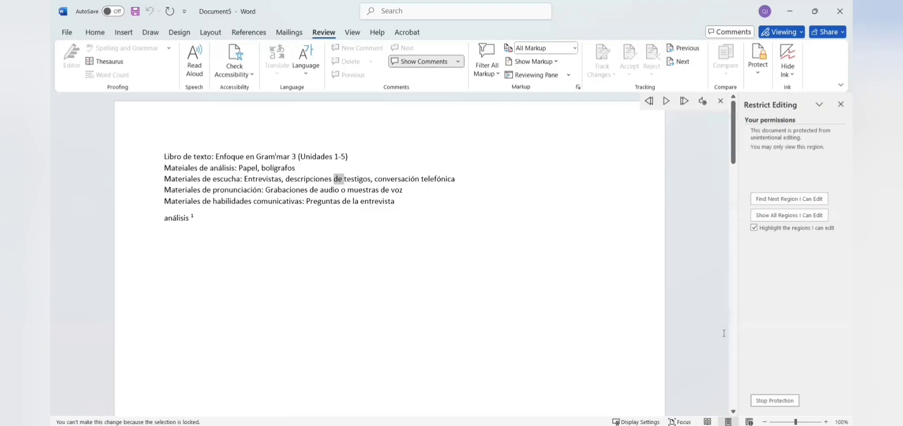
# Step: Stop protection with the password and type 'dfgjnkjgng jgekl' after 'análisis'
pyautogui.click(768, 401)
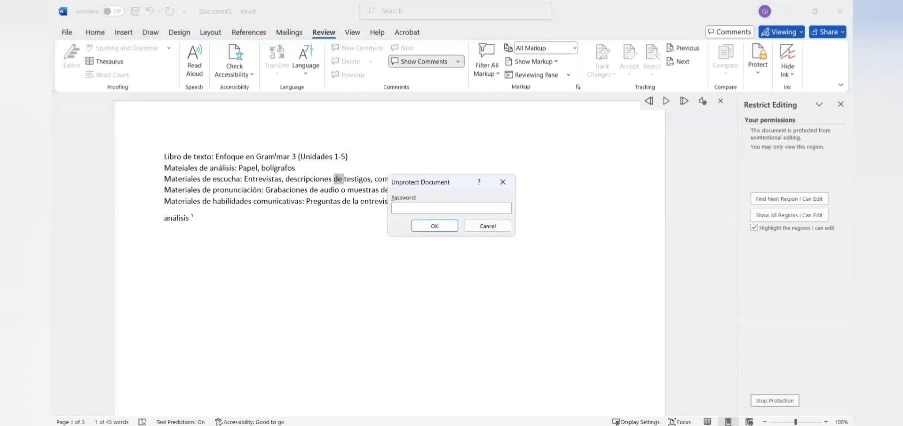
pyautogui.click(433, 226)
pyautogui.write('dfgjnkjgng jgekl')
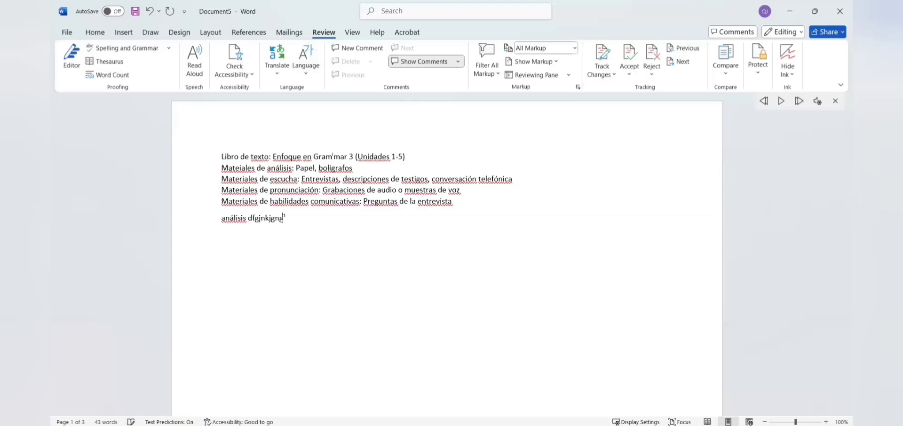
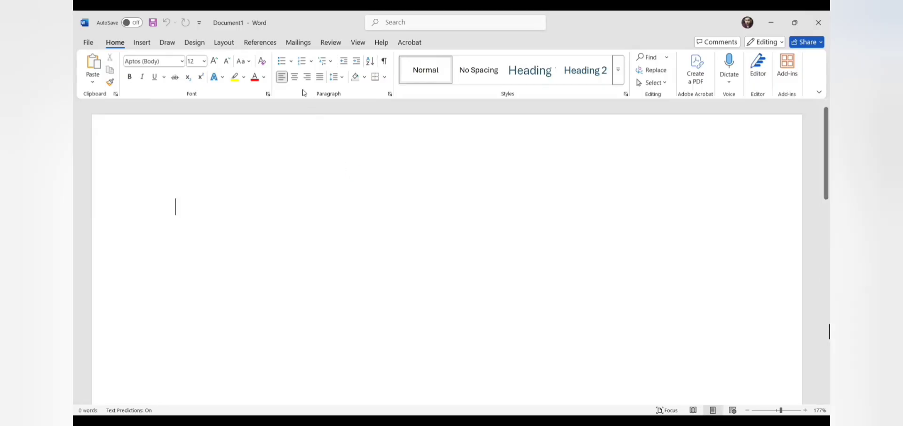
# Step: Start an Envelopes mail merge and accept the Size 10 (4 1/8 x 9 1/2 in) envelope
pyautogui.click(298, 43)
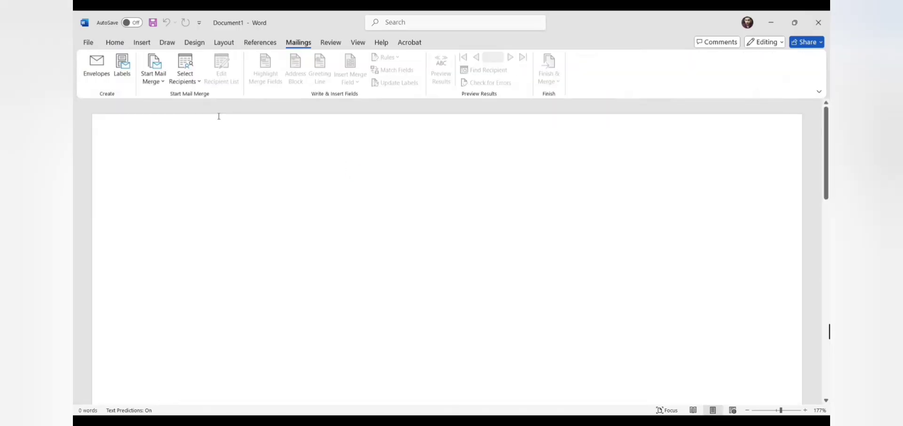
pyautogui.click(162, 82)
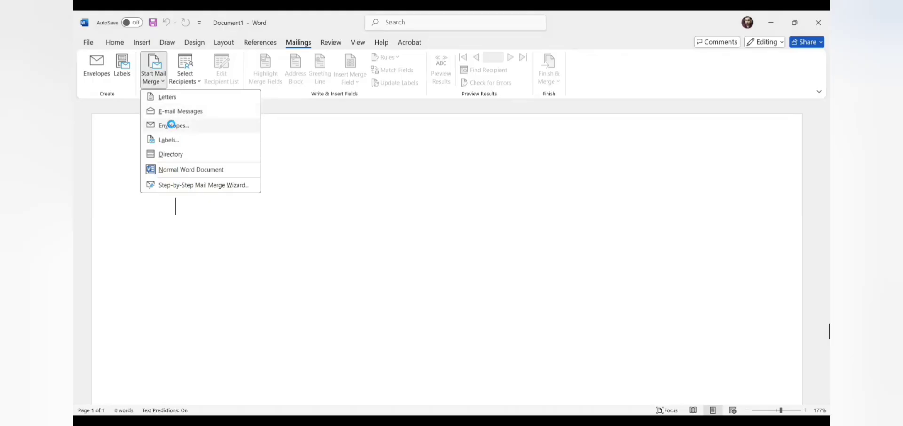
pyautogui.click(173, 126)
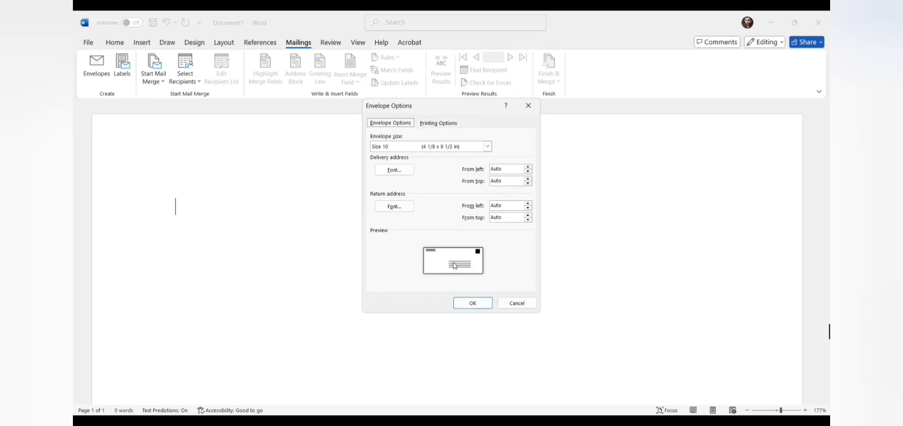
pyautogui.click(472, 305)
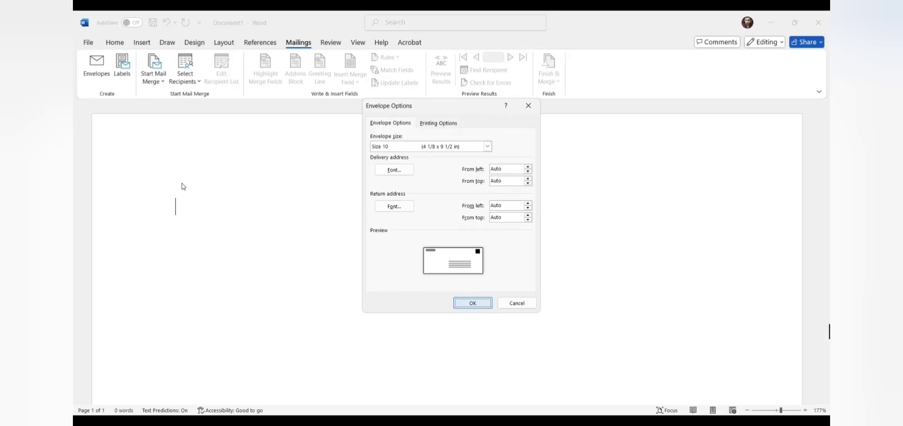
# Step: Use the existing Contacts workbook on the Desktop as the recipient list, confirming its sheet
pyautogui.click(200, 85)
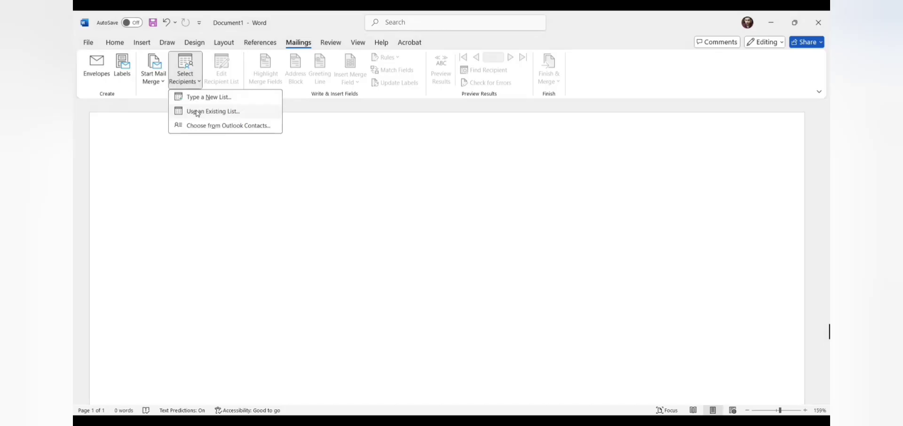
pyautogui.click(198, 114)
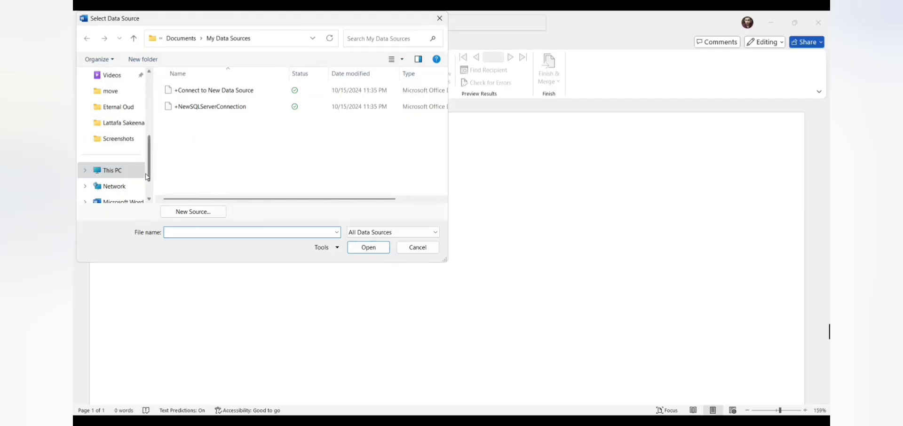
pyautogui.moveTo(149, 147); pyautogui.dragTo(153, 98)
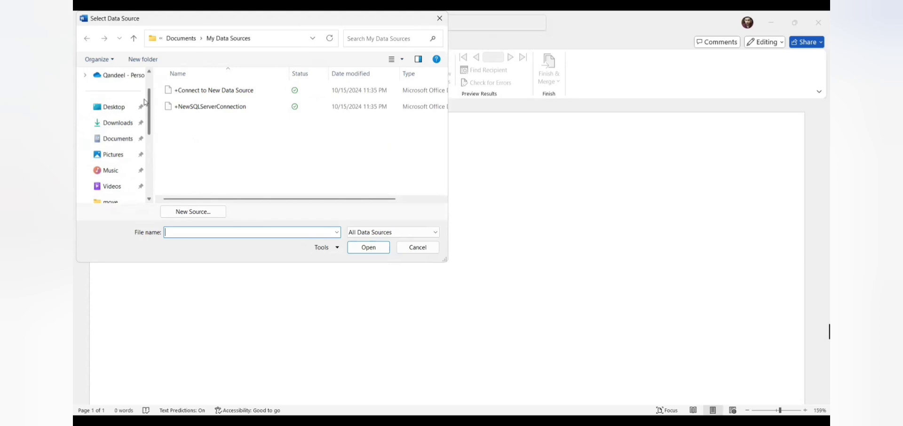
pyautogui.click(128, 107)
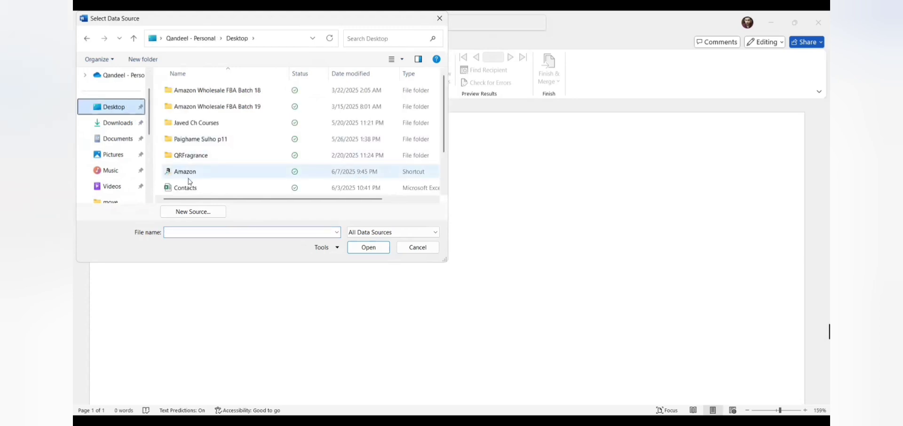
pyautogui.doubleClick(198, 190)
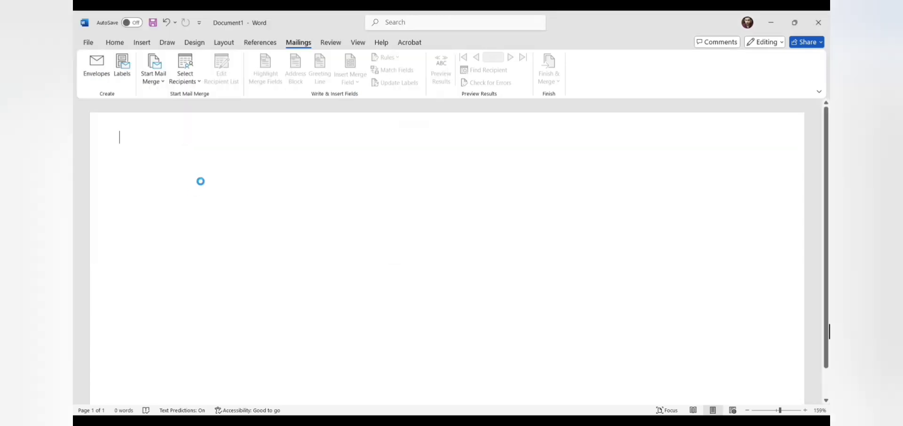
pyautogui.click(509, 254)
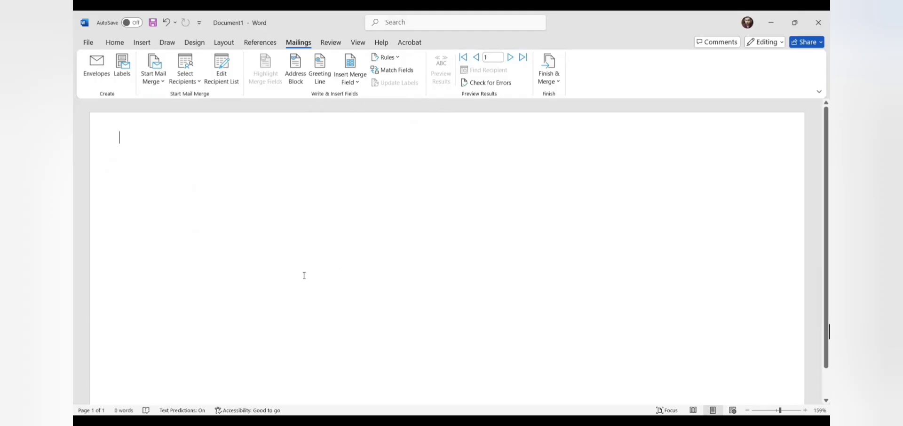
# Step: Restore the Name field, then add the Adress field on the next line, tabbed under Name
pyautogui.tripleClick(245, 265)
pyautogui.click(183, 245)
pyautogui.hotkey('ctrl', 'y')
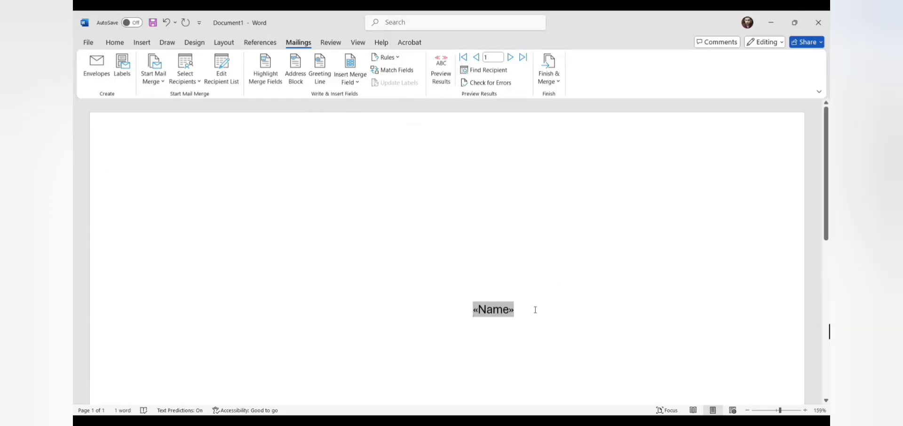
pyautogui.click(536, 310)
pyautogui.press('Return')
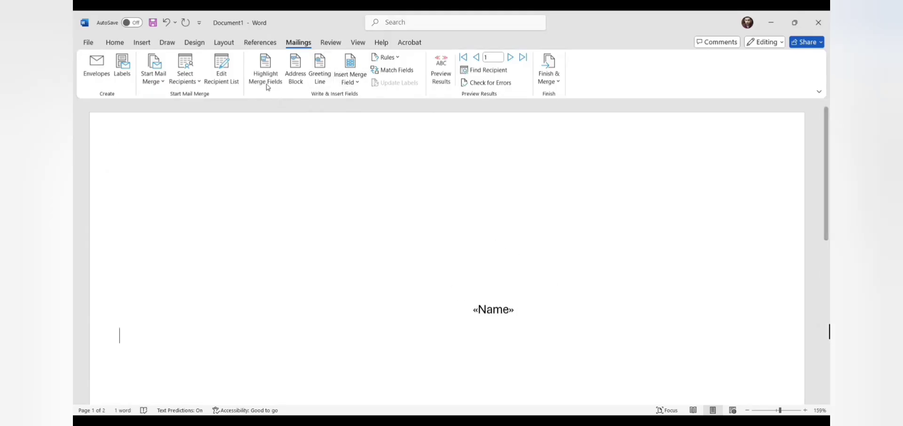
pyautogui.click(362, 85)
pyautogui.click(362, 111)
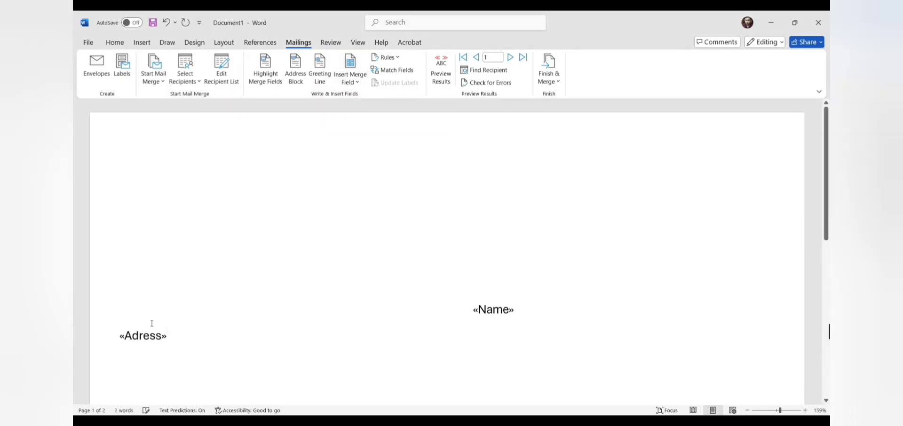
pyautogui.click(121, 341)
pyautogui.press('Tab')
pyautogui.press('Tab')
pyautogui.press('Tab')
pyautogui.press('Tab')
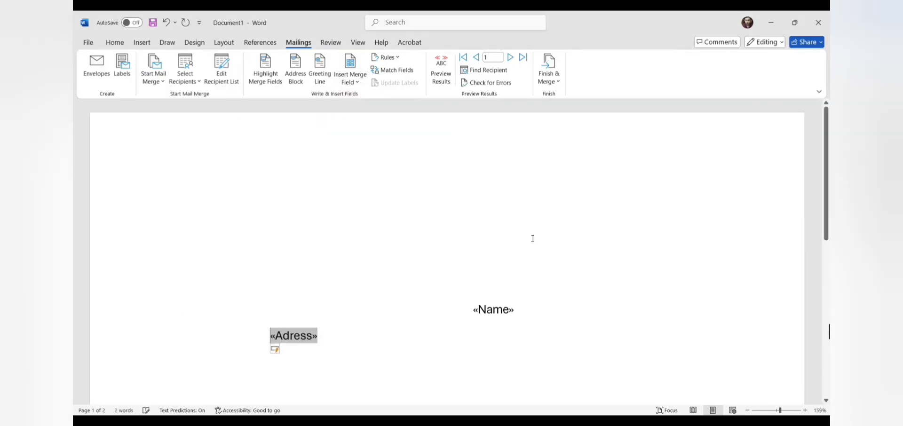
pyautogui.press('Tab')
pyautogui.press('Tab')
pyautogui.press('Tab')
pyautogui.press('Tab')
pyautogui.press('Tab')
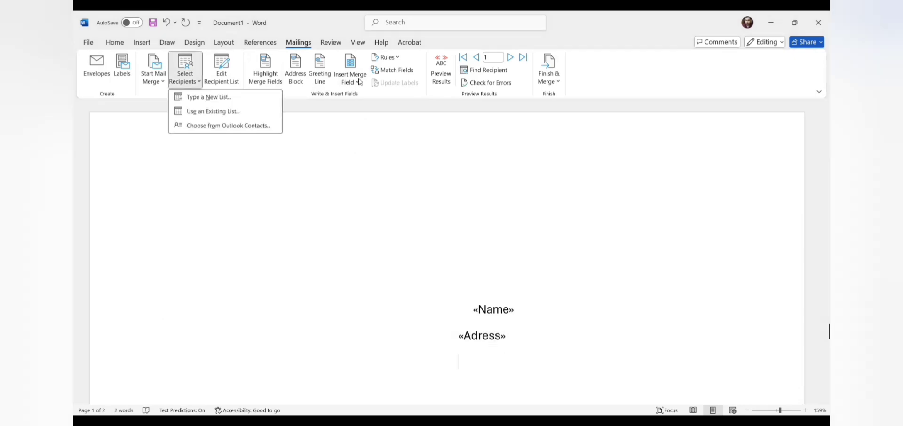
# Step: Add City with a comma, then State and Zip on the third line, and preview results
pyautogui.click(361, 83)
pyautogui.click(359, 86)
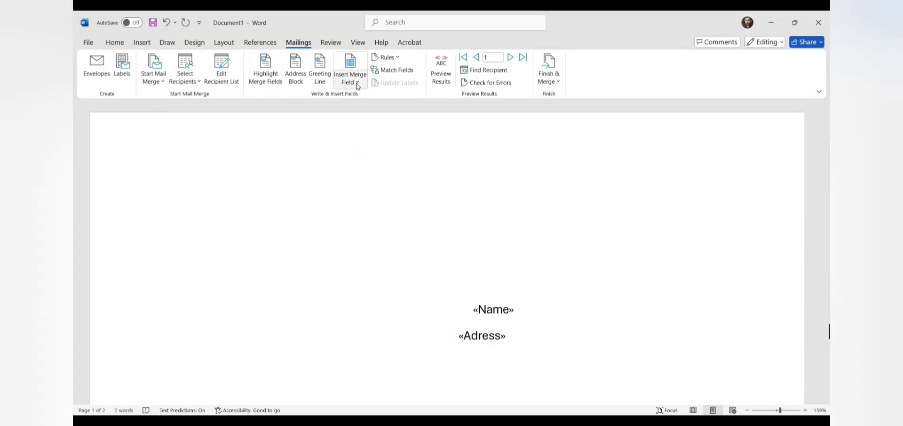
pyautogui.click(359, 85)
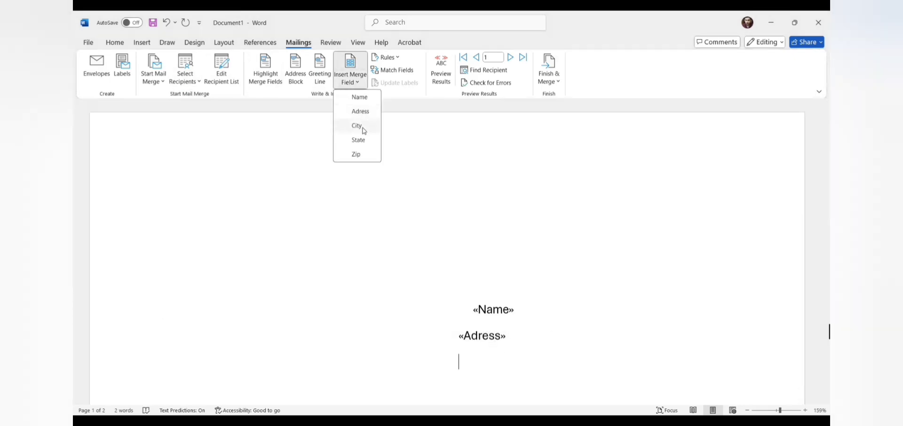
pyautogui.click(358, 126)
pyautogui.write(',')
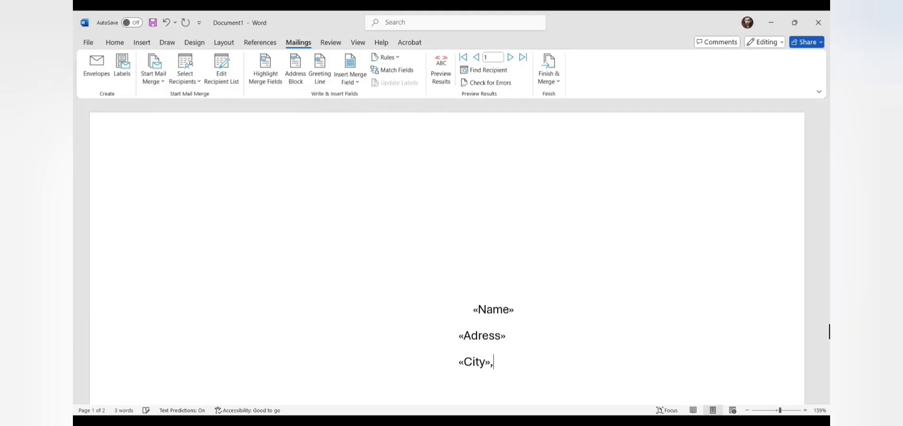
pyautogui.click(357, 82)
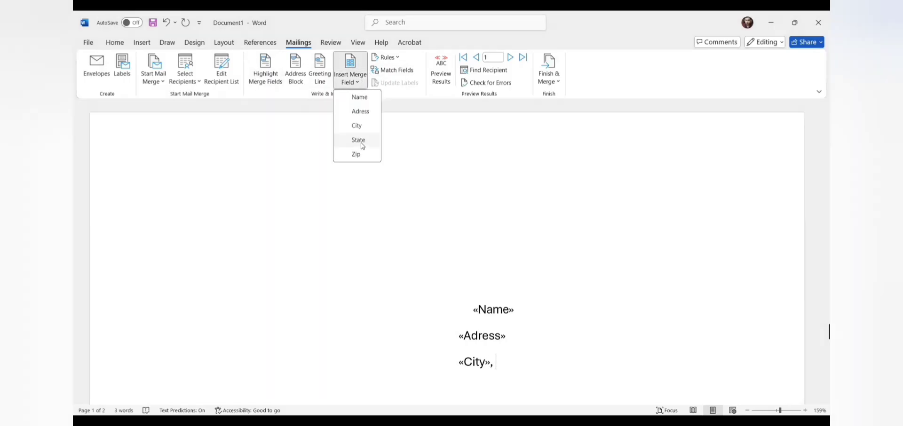
pyautogui.click(362, 144)
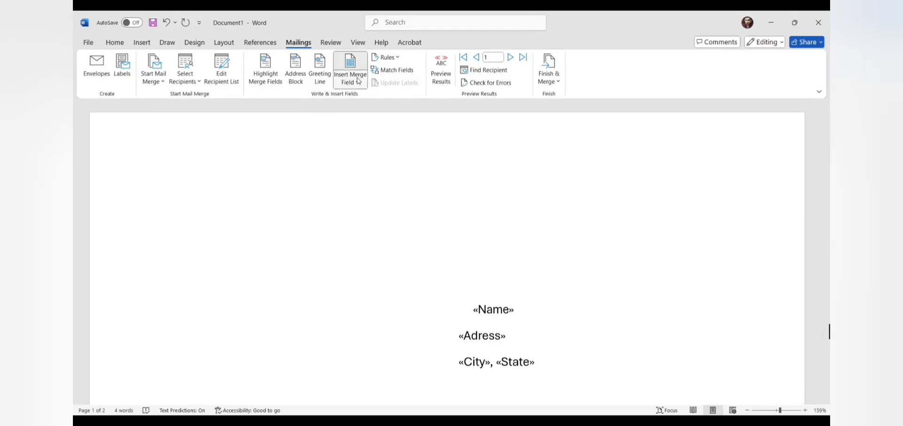
pyautogui.click(358, 81)
pyautogui.click(364, 155)
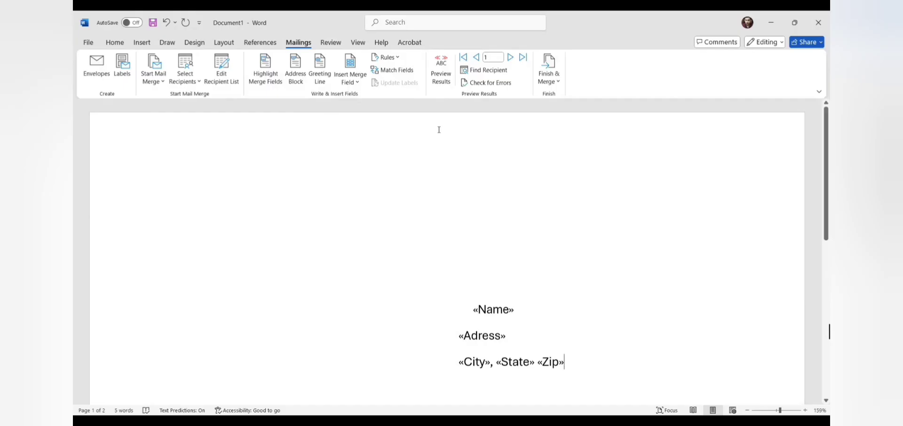
pyautogui.click(441, 77)
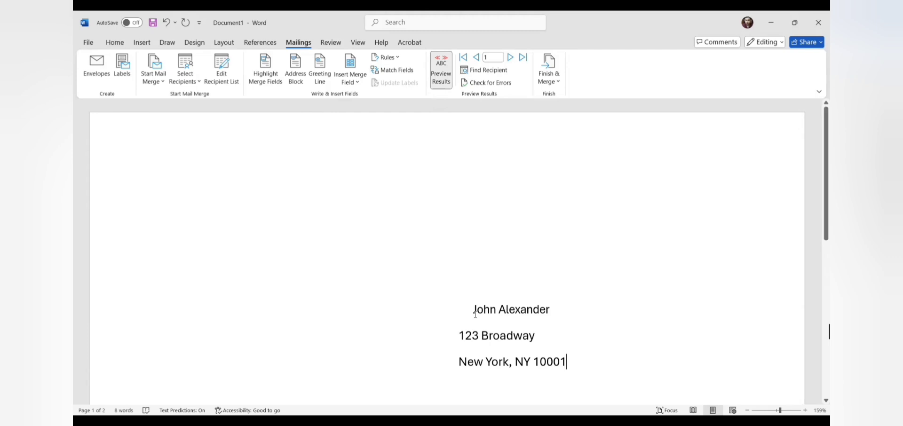
# Step: Advance the envelope preview two records to show the third recipient's name and address
pyautogui.click(511, 58)
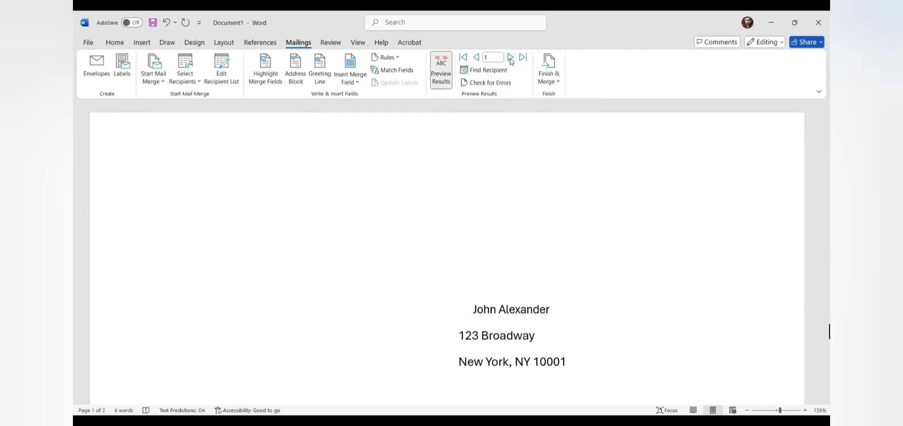
pyautogui.click(511, 58)
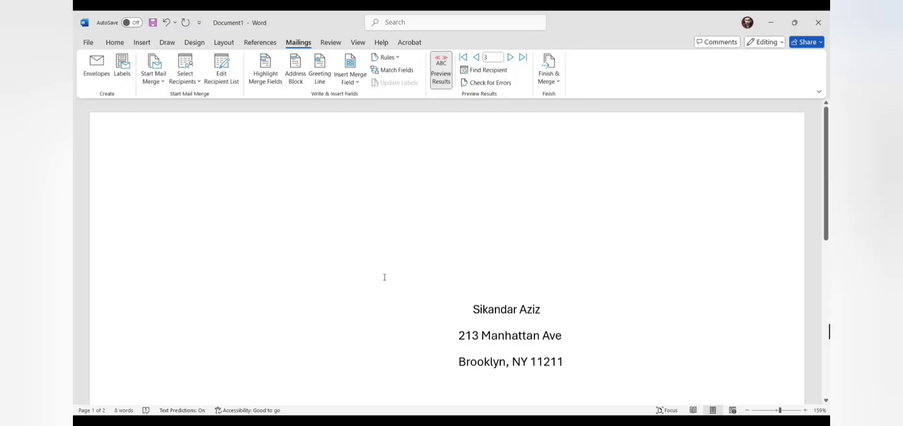
pyautogui.click(145, 168)
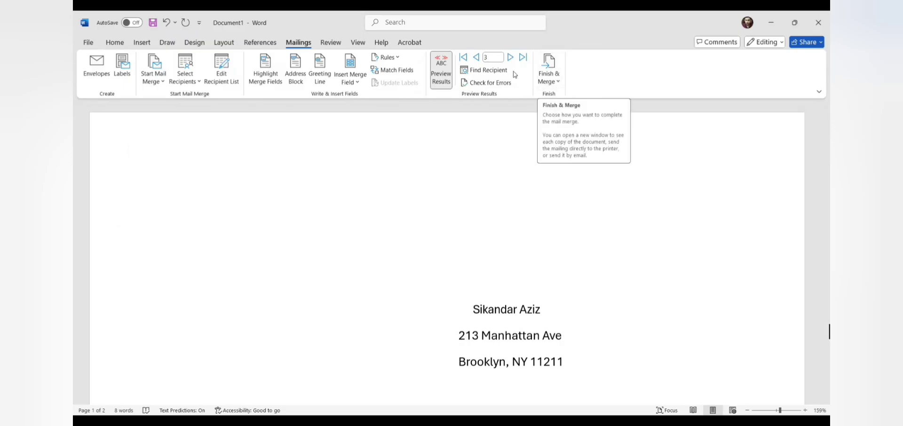
# Step: Print merged envelopes for all records, then step the preview back to record 1
pyautogui.click(560, 84)
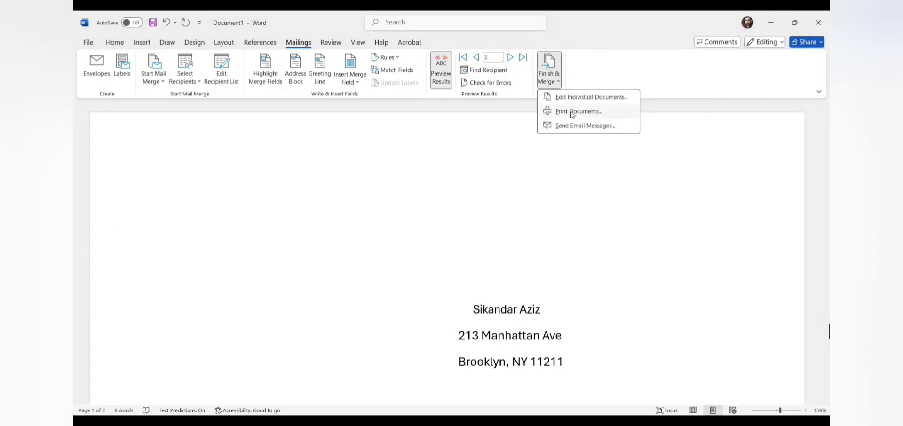
pyautogui.click(573, 112)
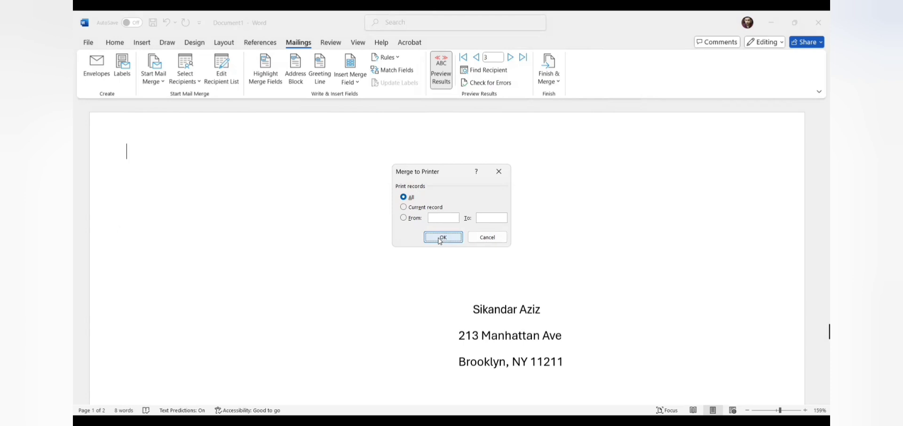
pyautogui.click(441, 241)
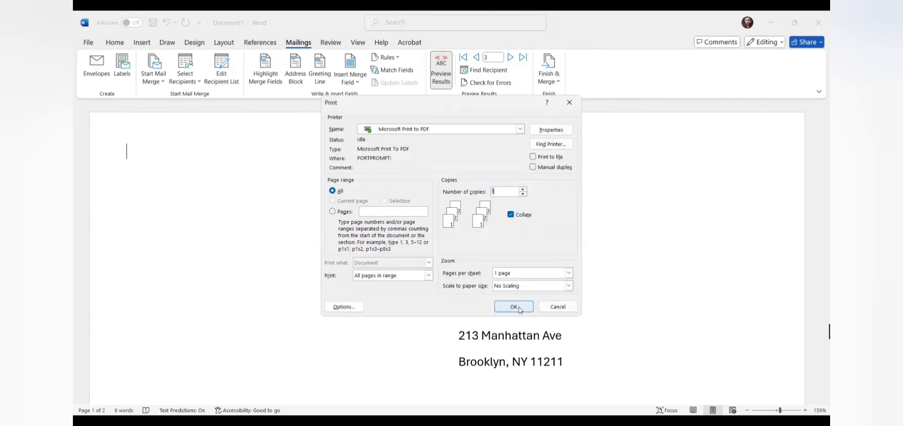
pyautogui.click(558, 306)
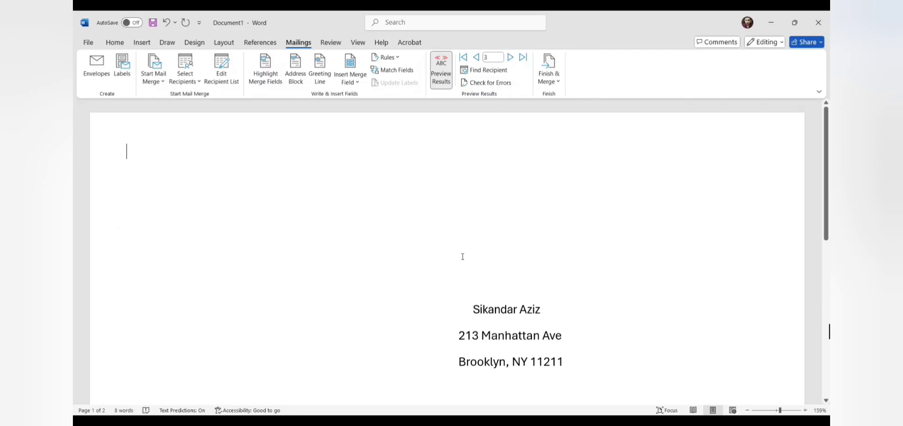
pyautogui.click(478, 57)
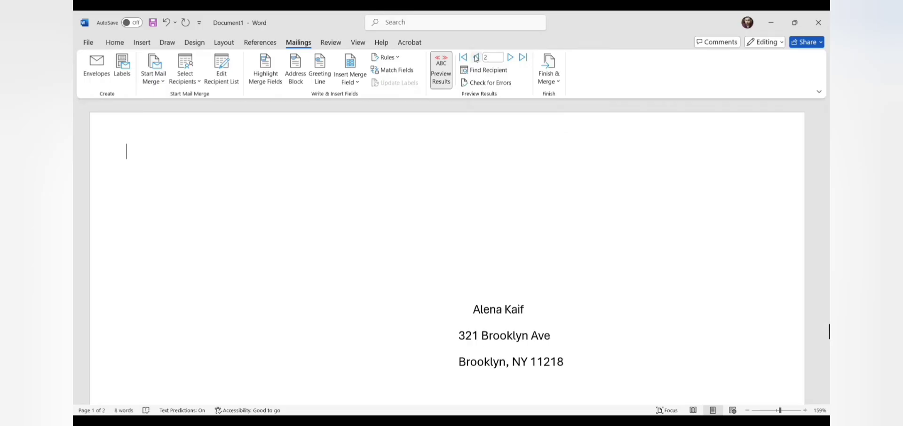
pyautogui.click(477, 58)
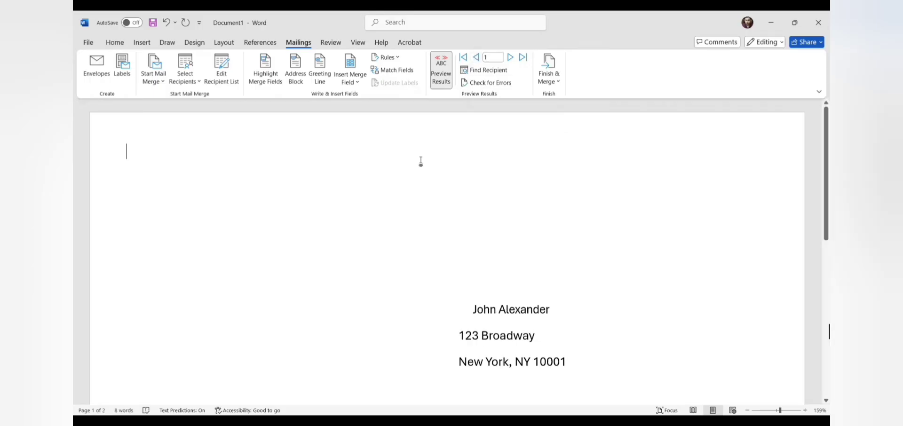